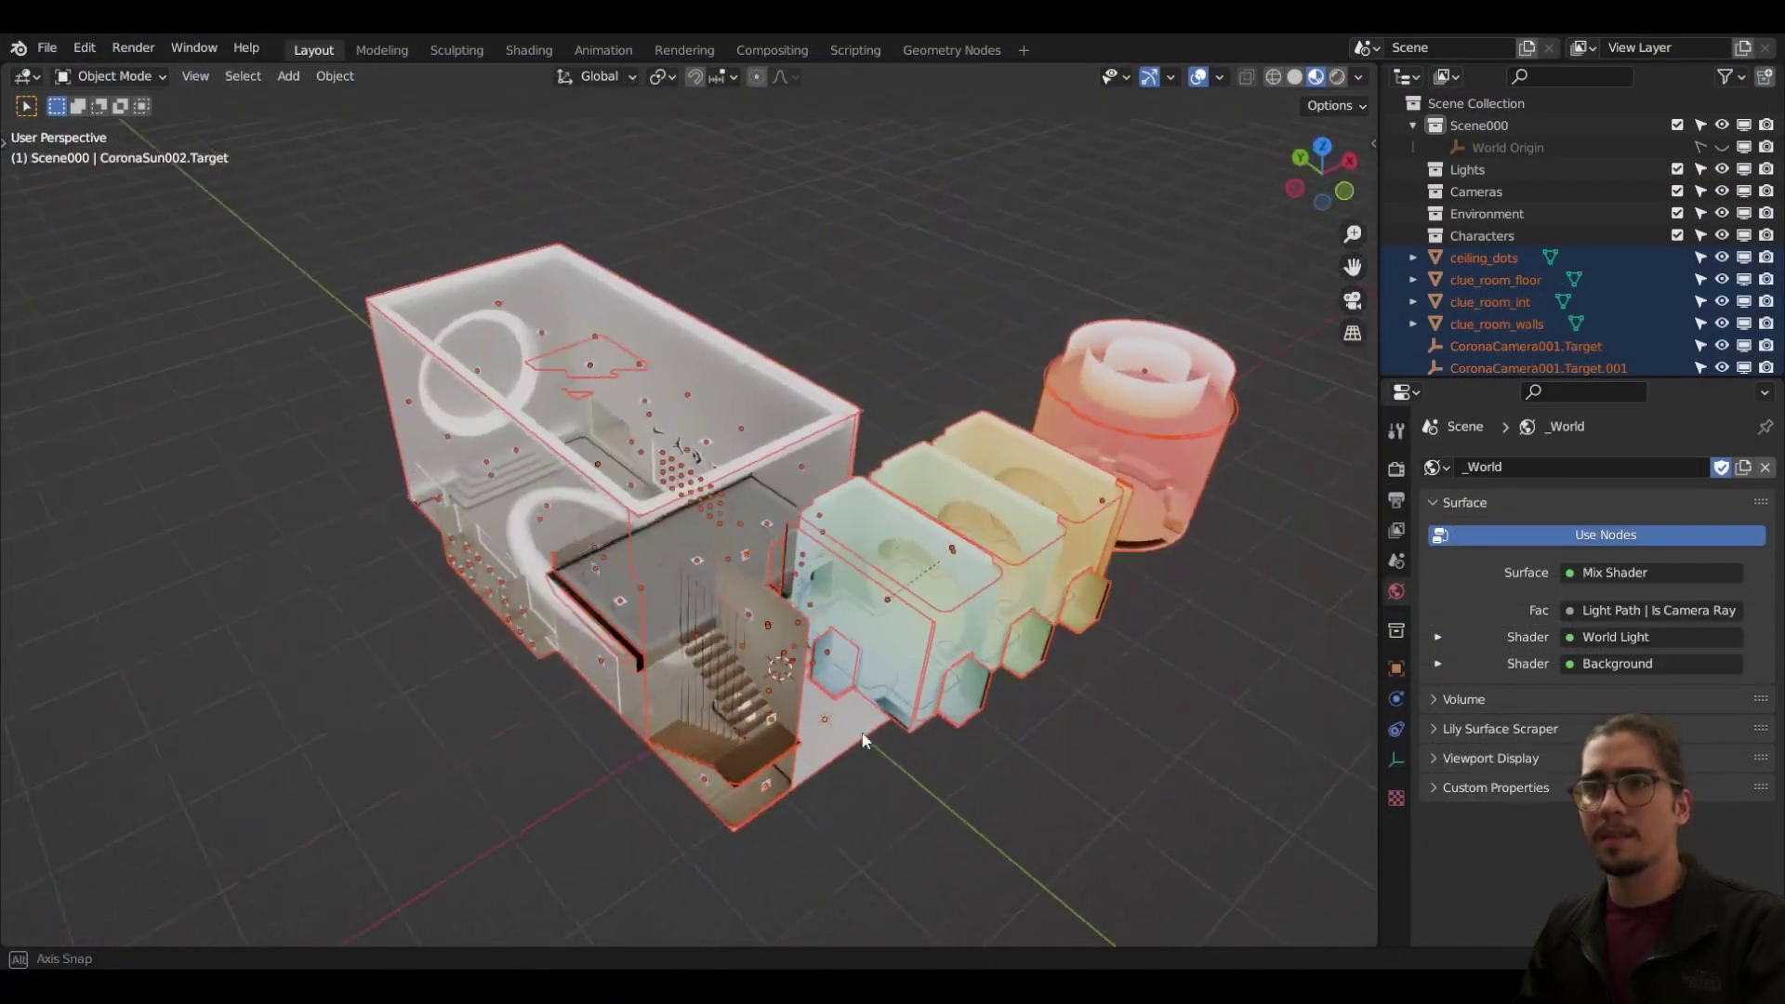
{"action": "middle_click_drag", "start_coordinate": [939, 707], "coordinate": [920, 649]}
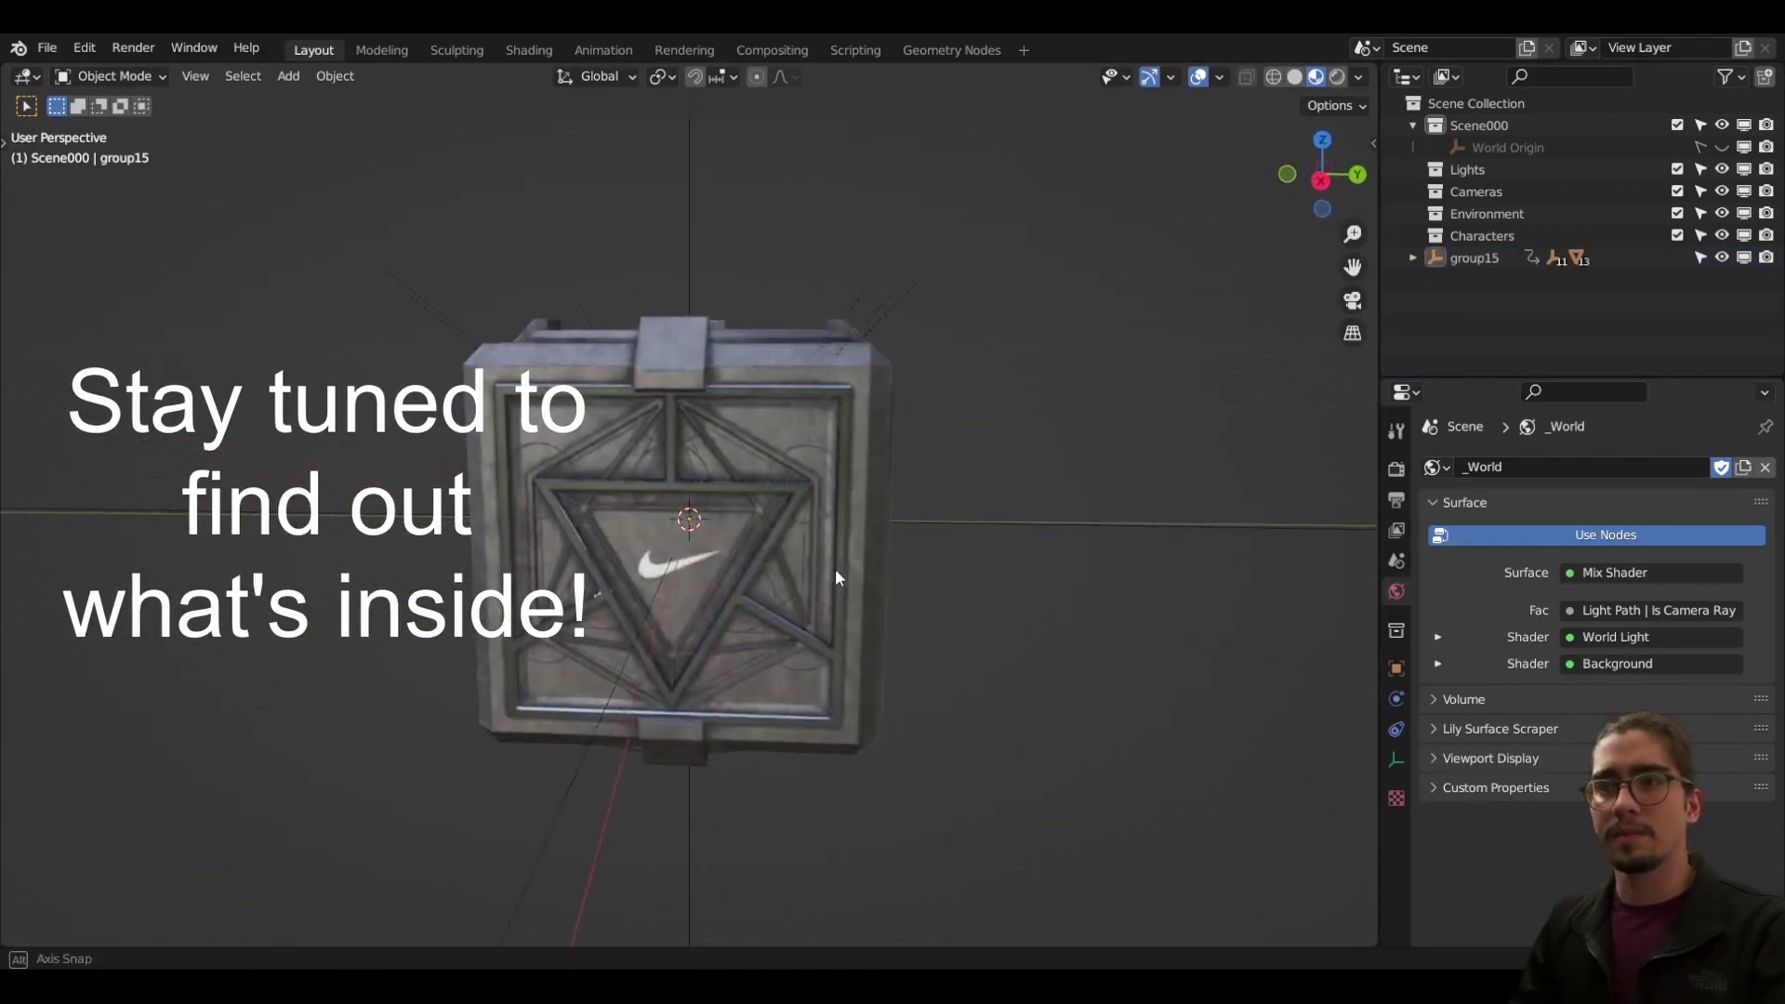
{"action": "middle_click_drag", "start_coordinate": [835, 578], "coordinate": [724, 580]}
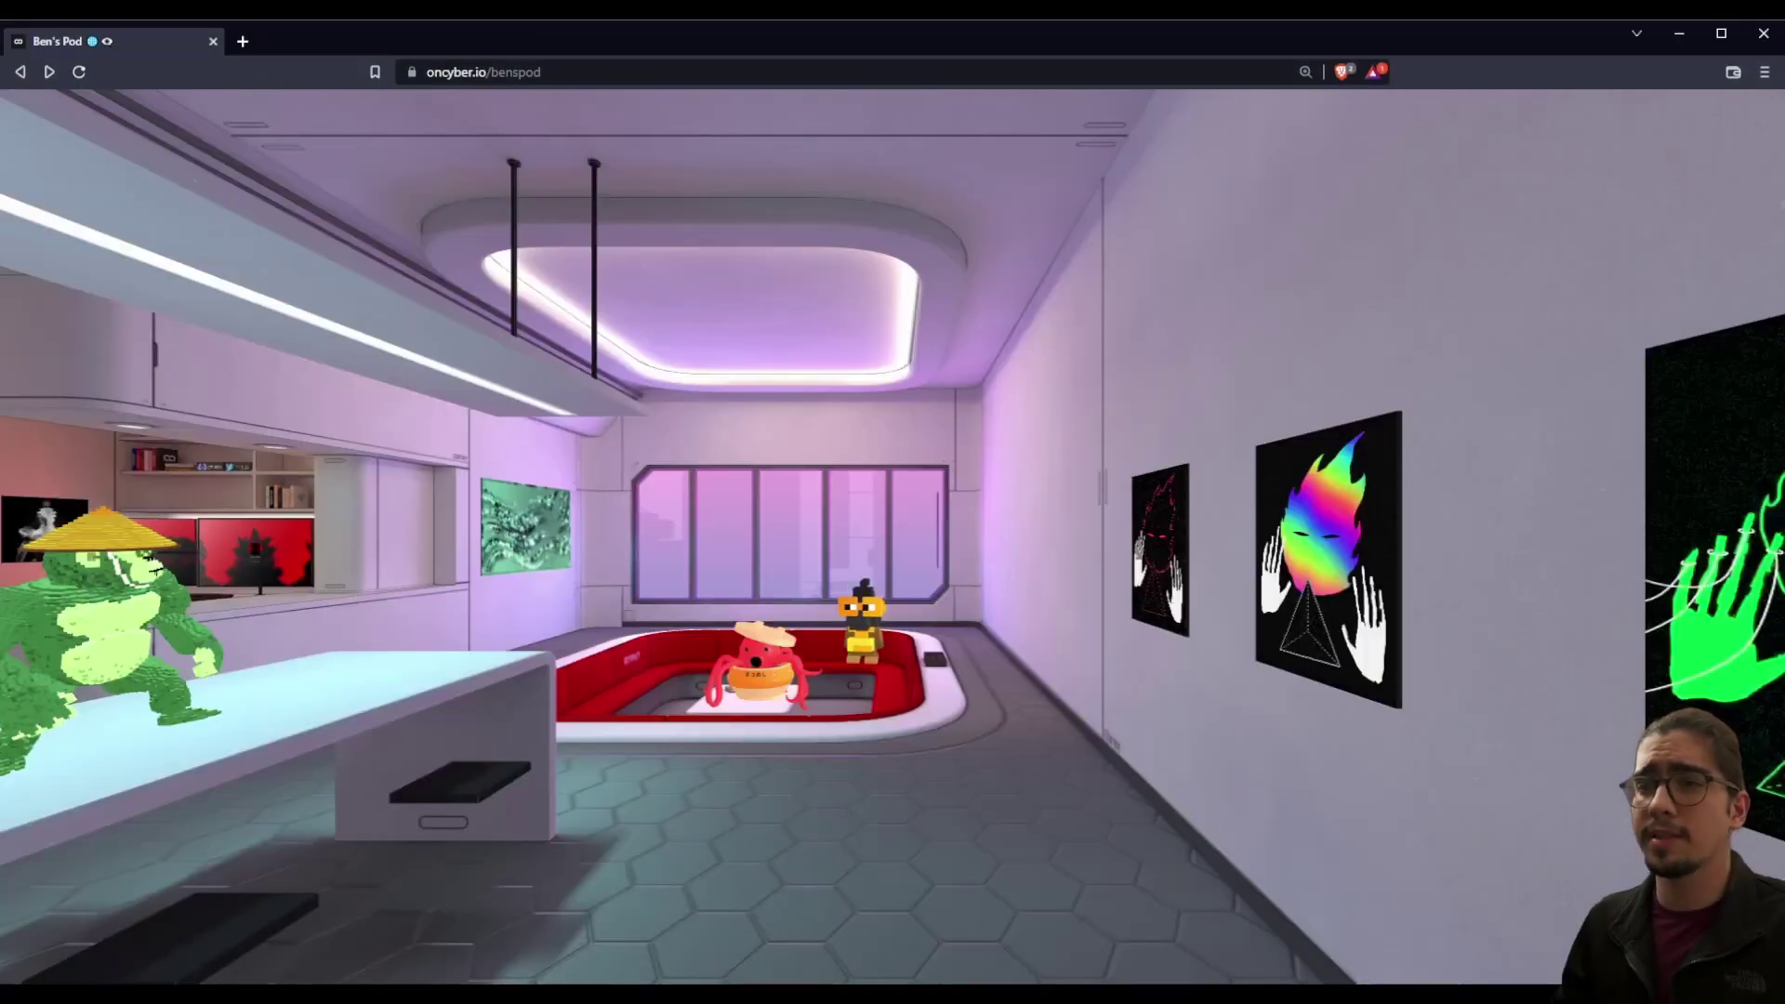
Step: Walk through the 3D pod apartment and examine its lounge, wall artworks, kitchen, desk area, bathroom and bed alcove
{"action": "key", "text": "w"}
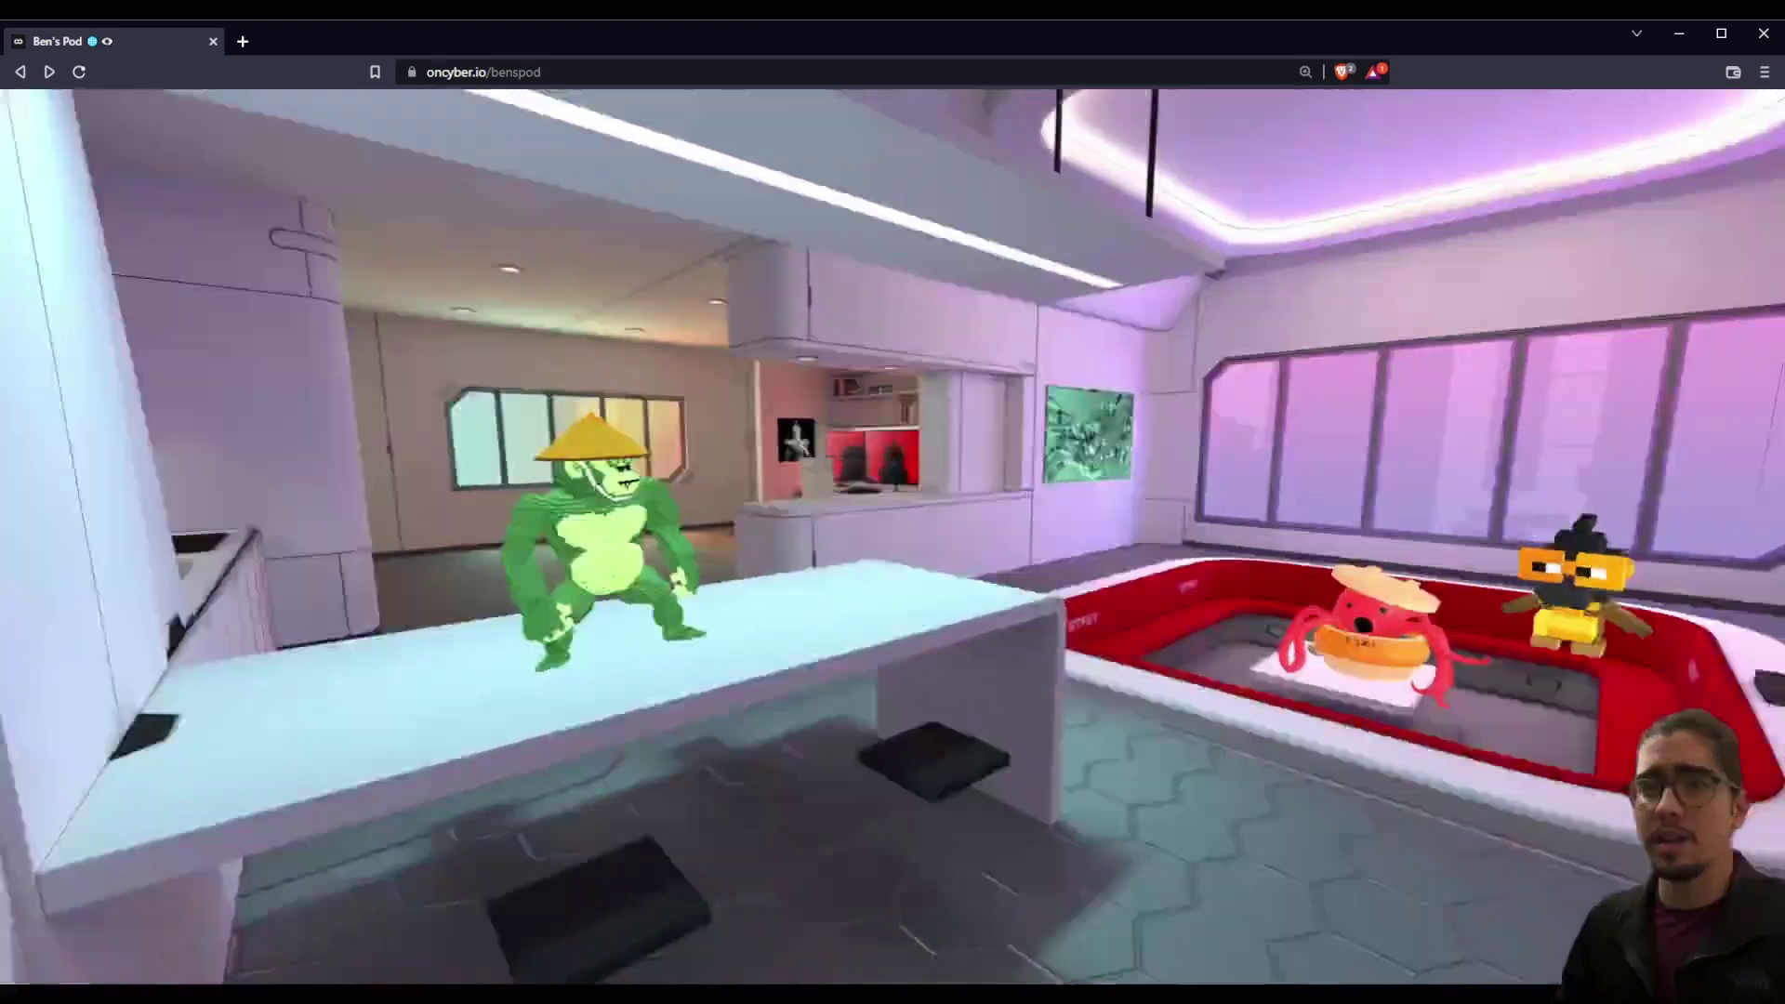
{"action": "key", "text": "d"}
{"action": "key", "text": "w"}
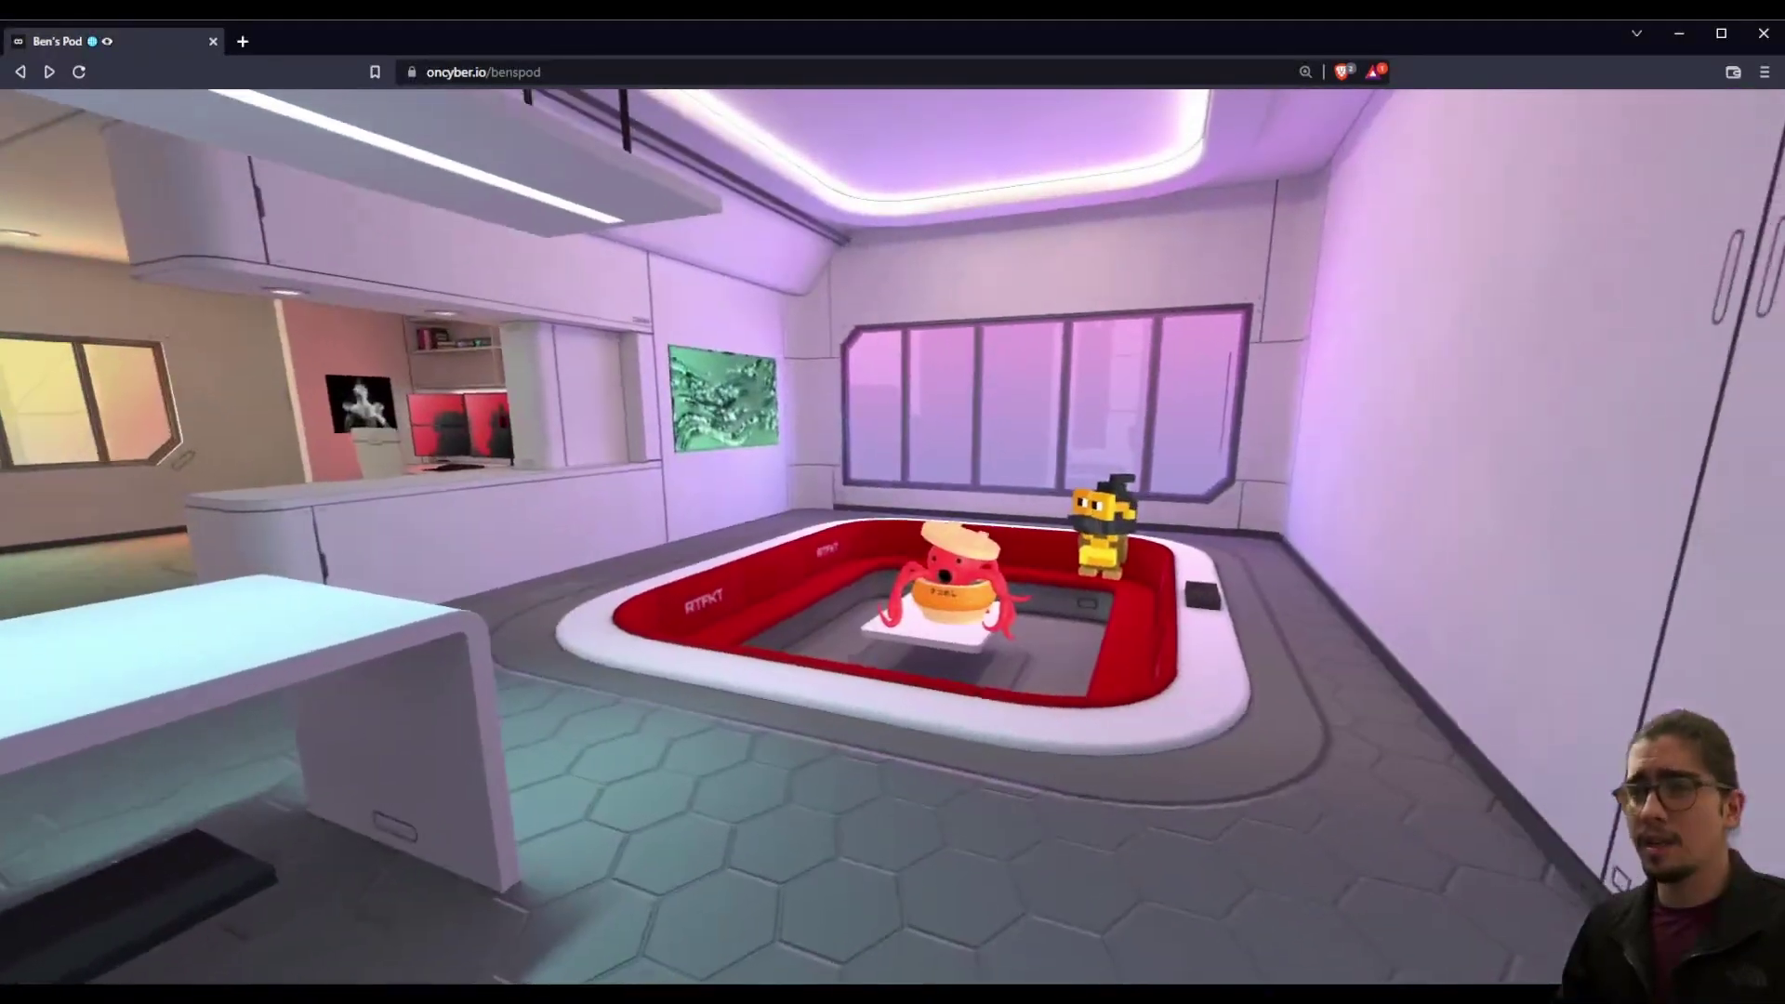
{"action": "key", "text": "w"}
{"action": "key", "text": "a"}
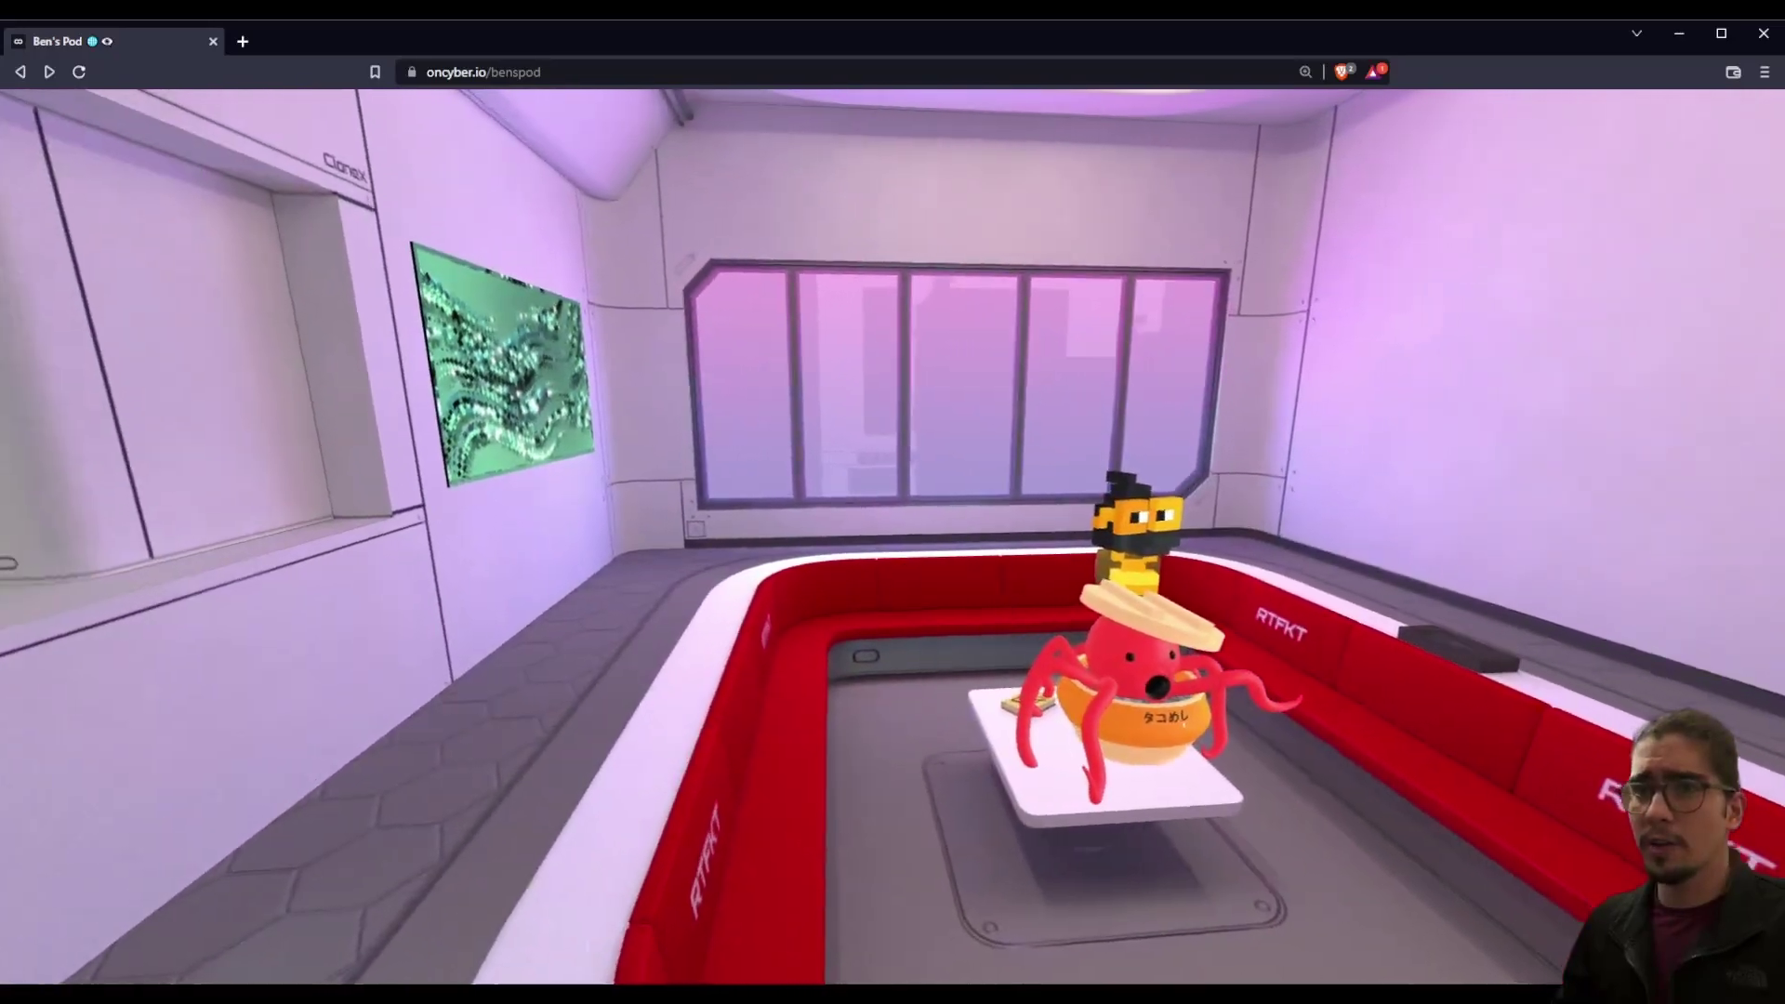
{"action": "key", "text": "Right"}
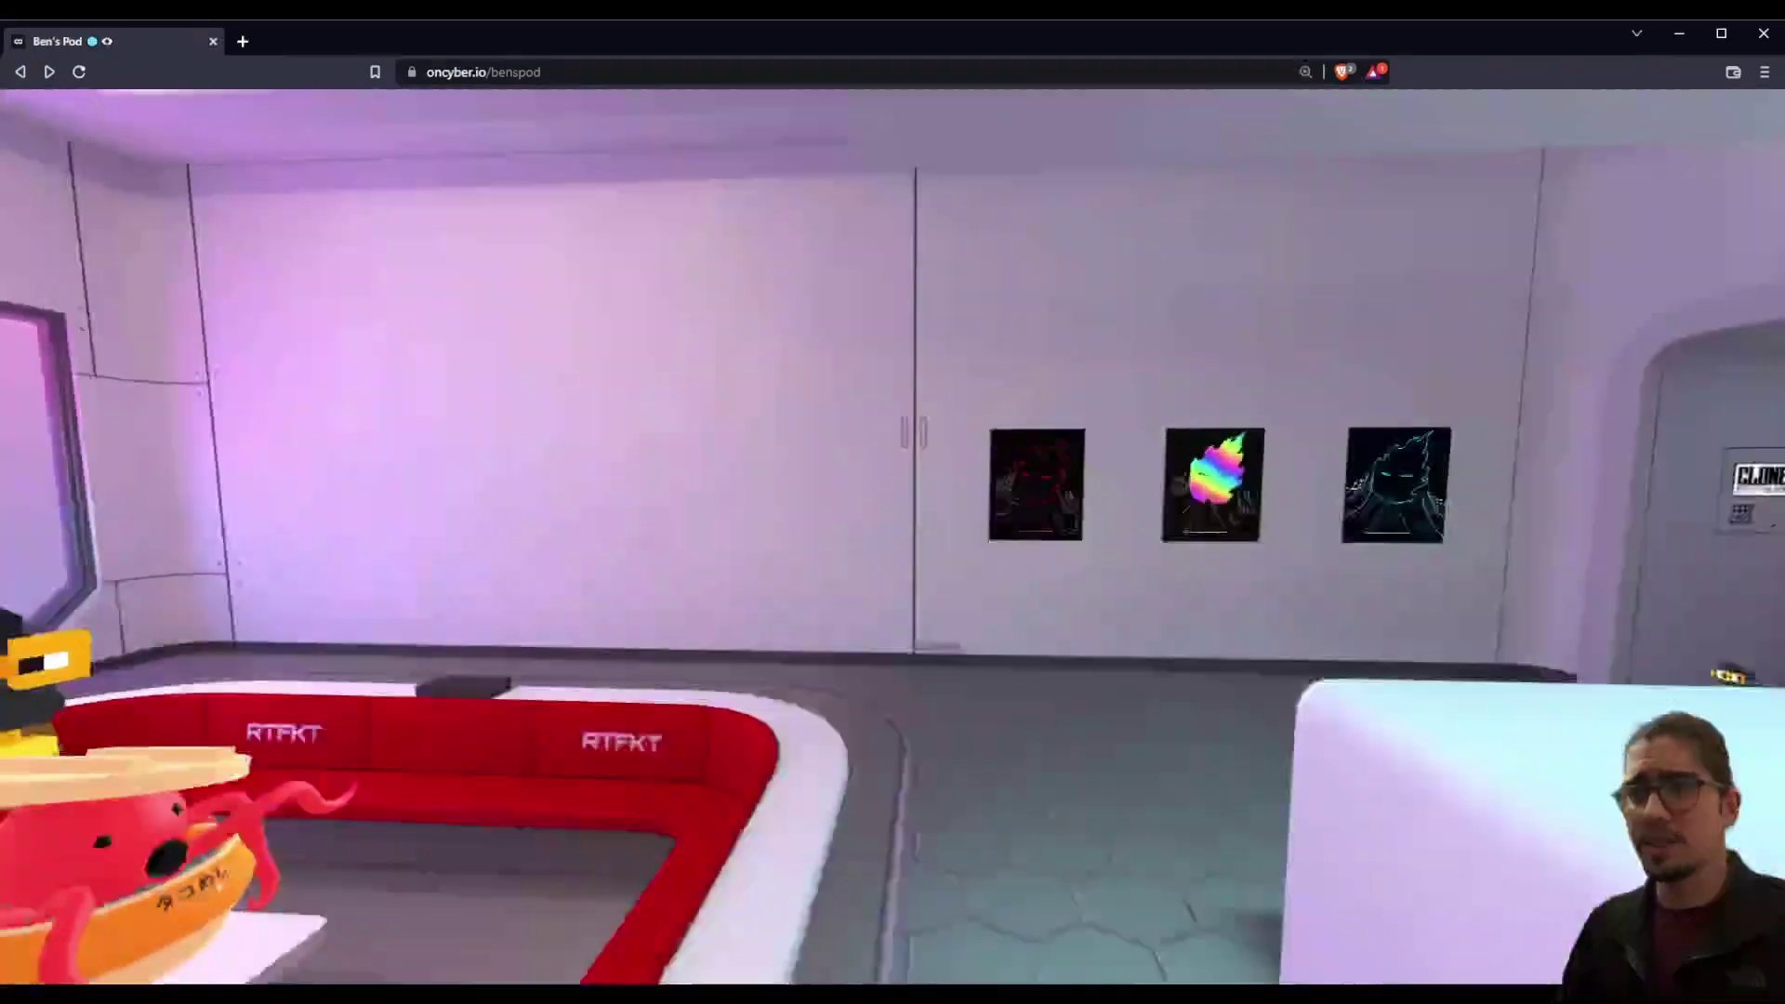
{"action": "key", "text": "Down"}
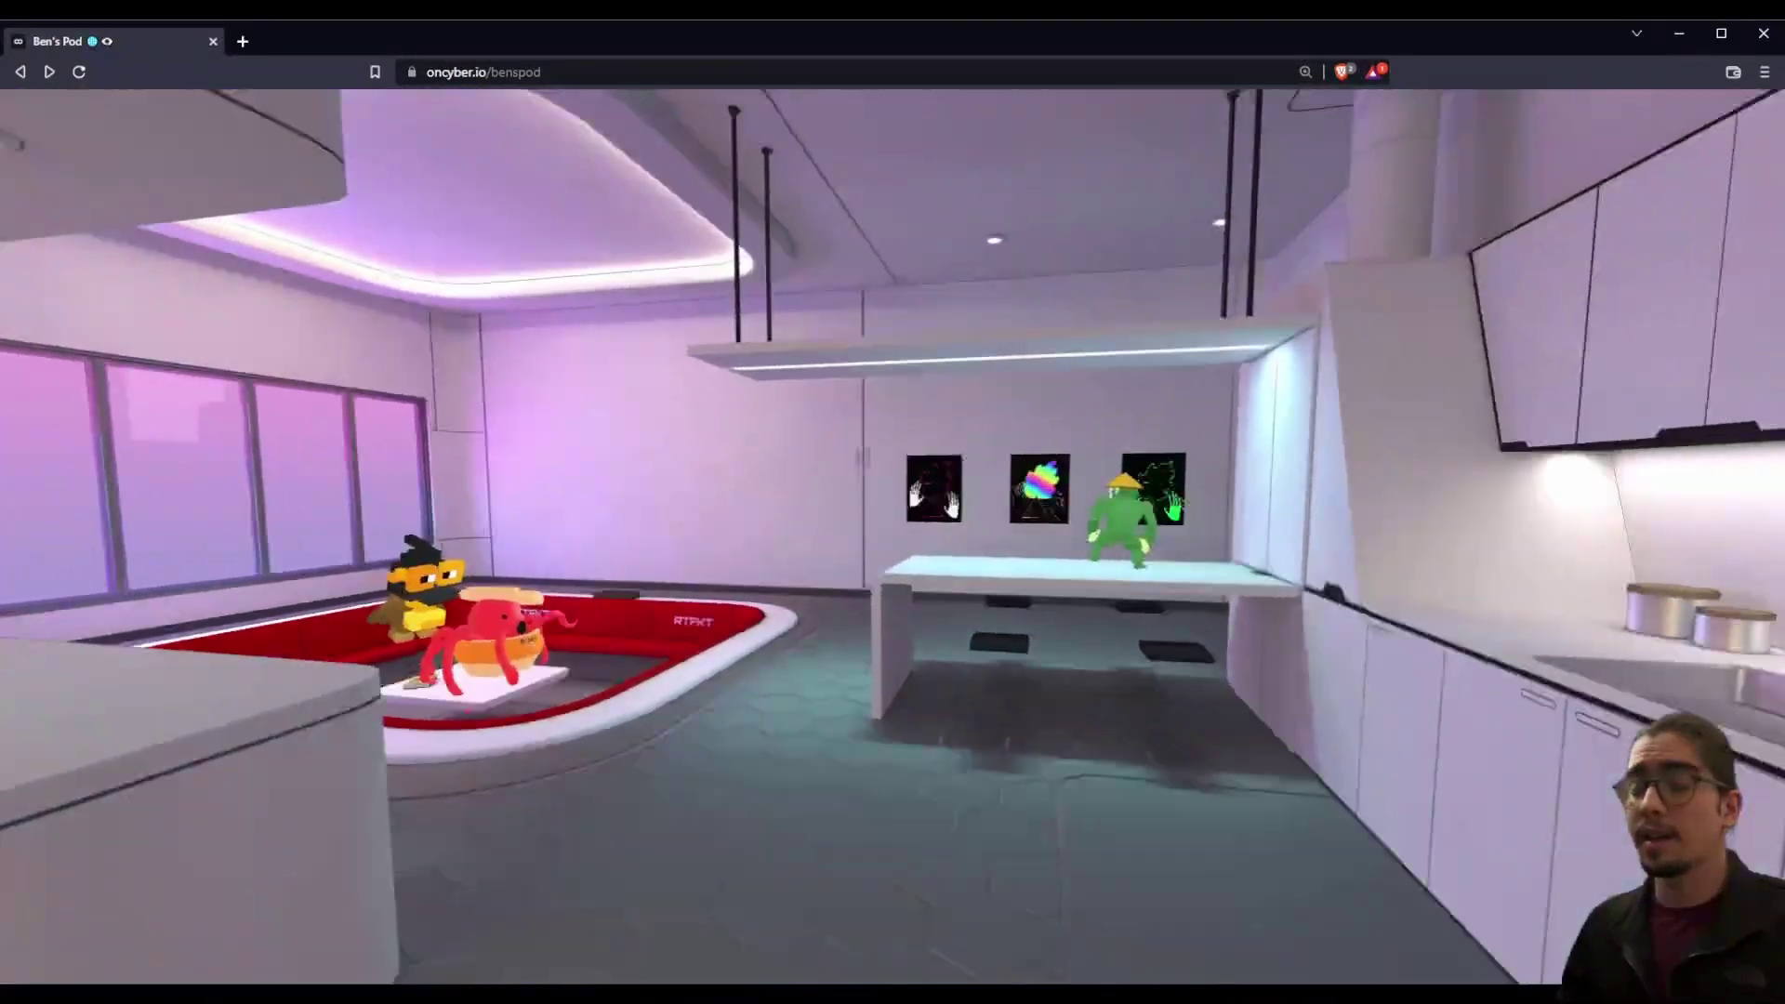
{"action": "key", "text": "Left"}
{"action": "key", "text": "w"}
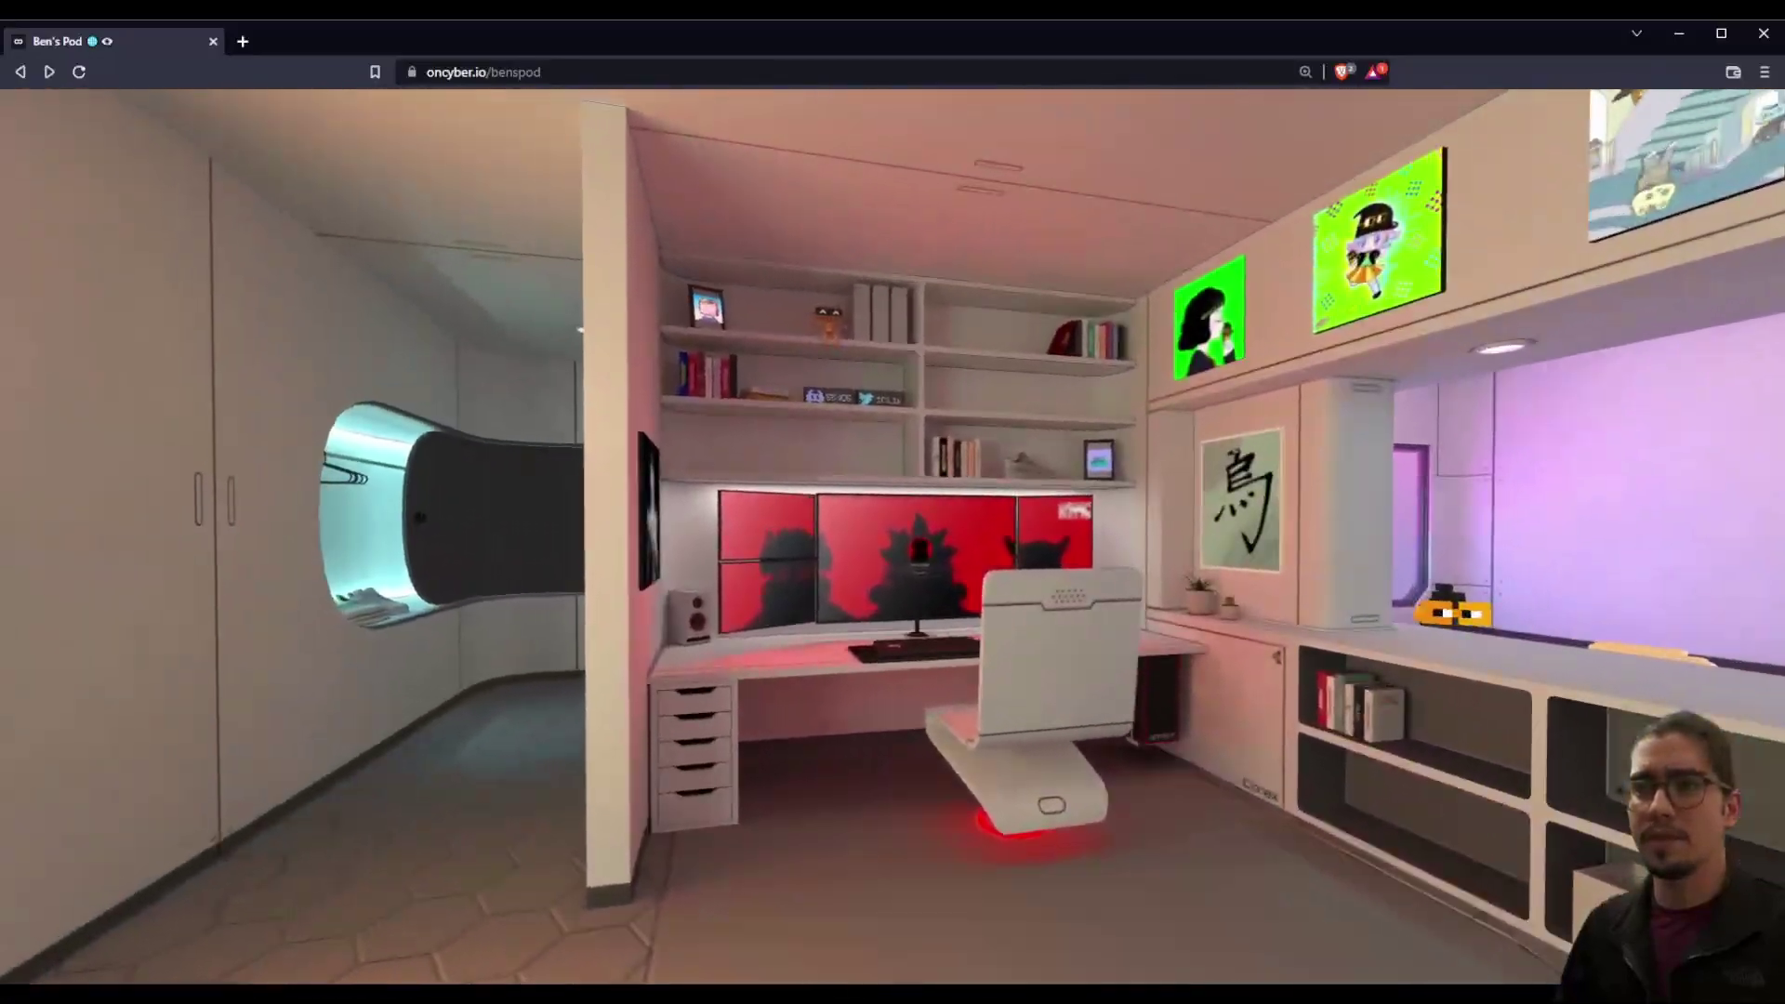
{"action": "key", "text": "Up"}
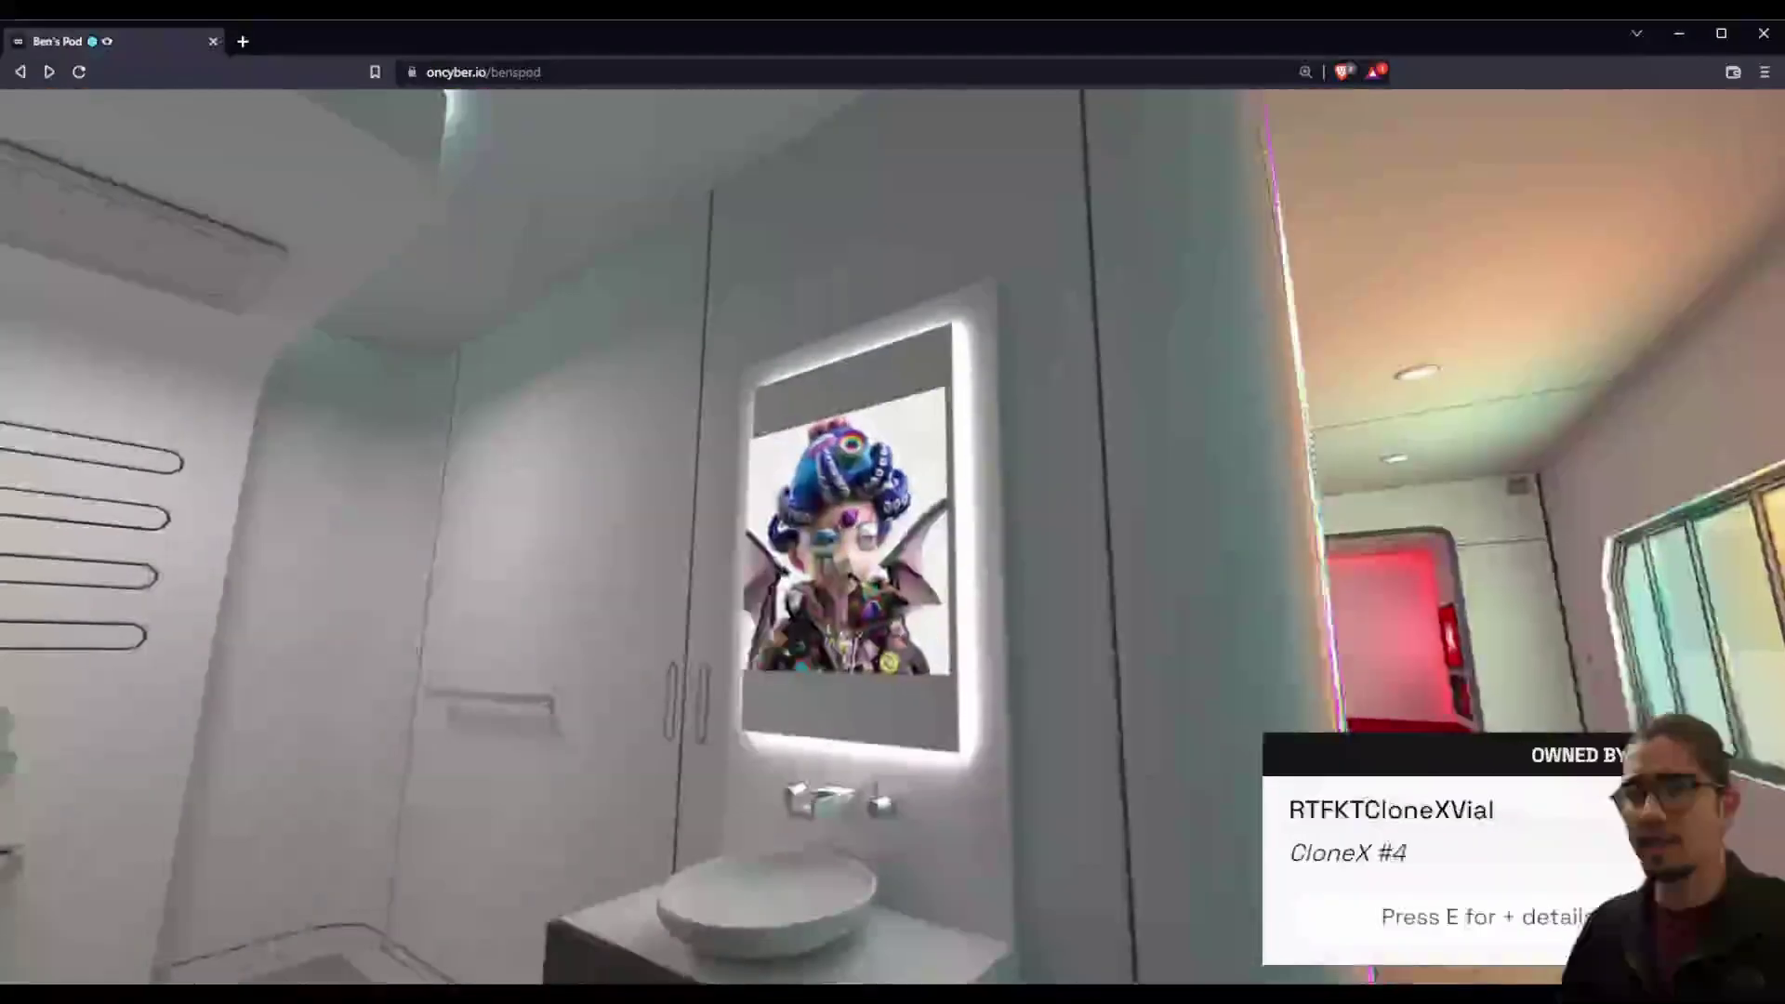
{"action": "key", "text": "Down"}
{"action": "key", "text": "Up"}
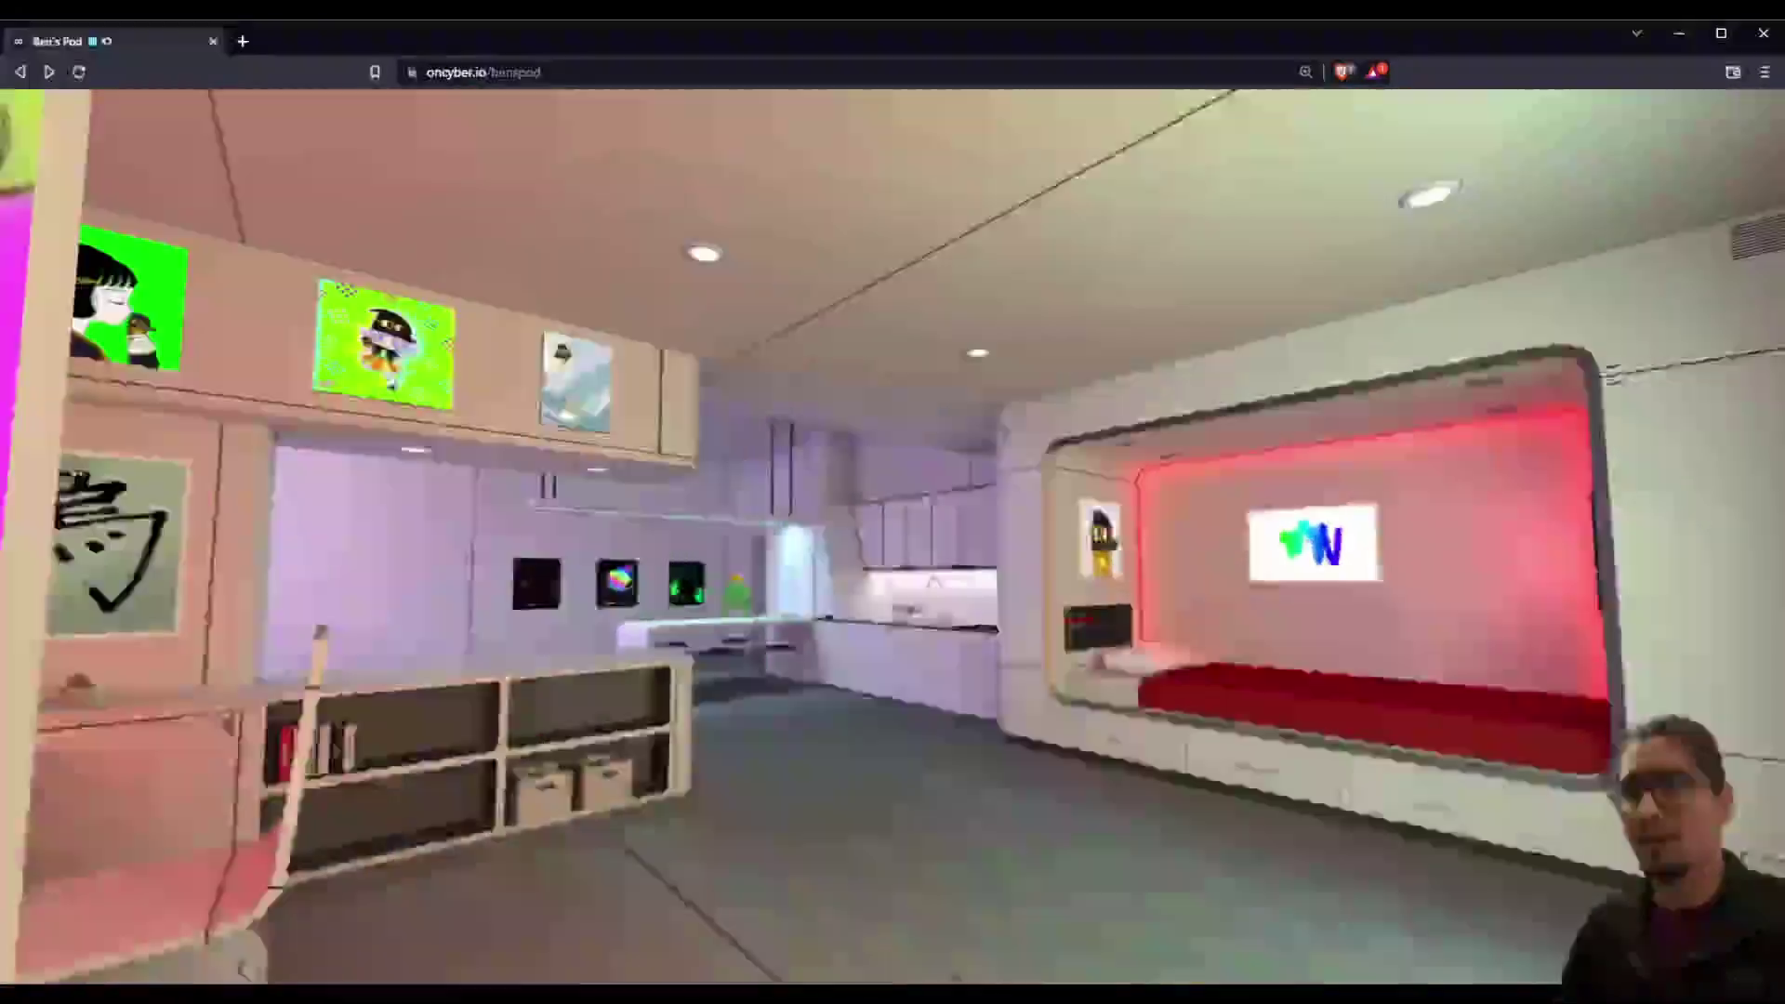
{"action": "key", "text": "w"}
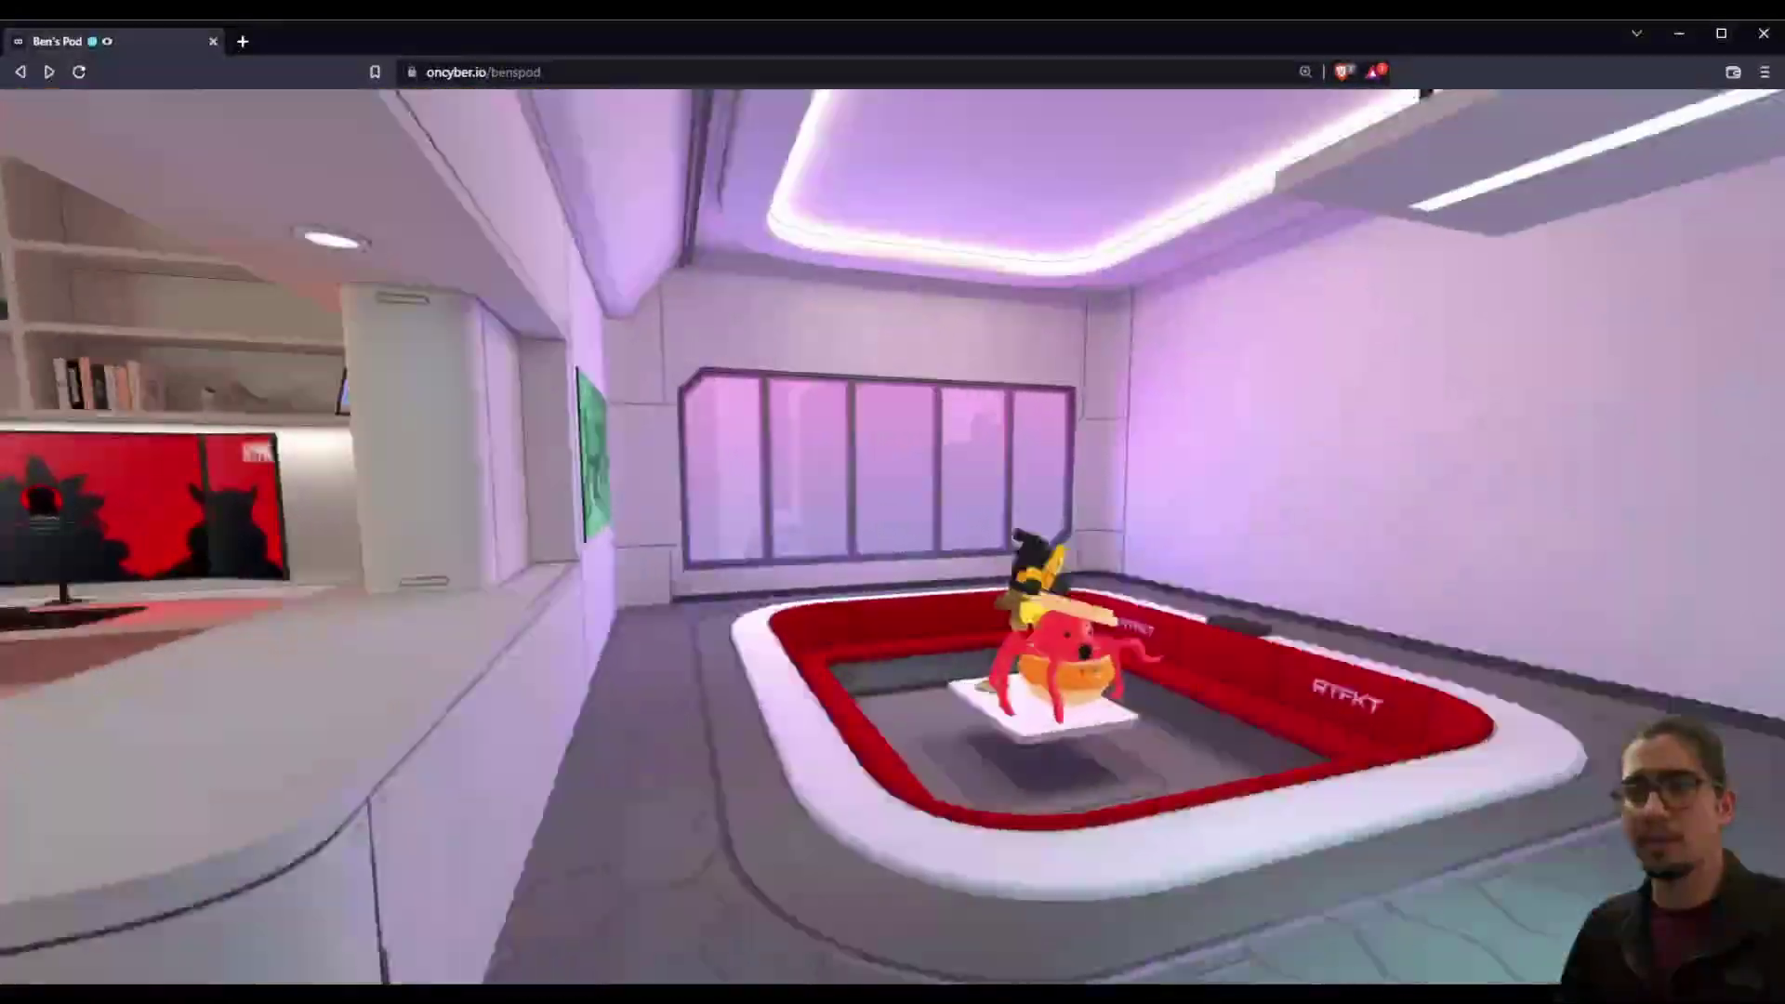
Step: Go to the apartment's entrance door and pass through its portal into the connected gallery world
{"action": "key", "text": "Right"}
{"action": "key", "text": "Up"}
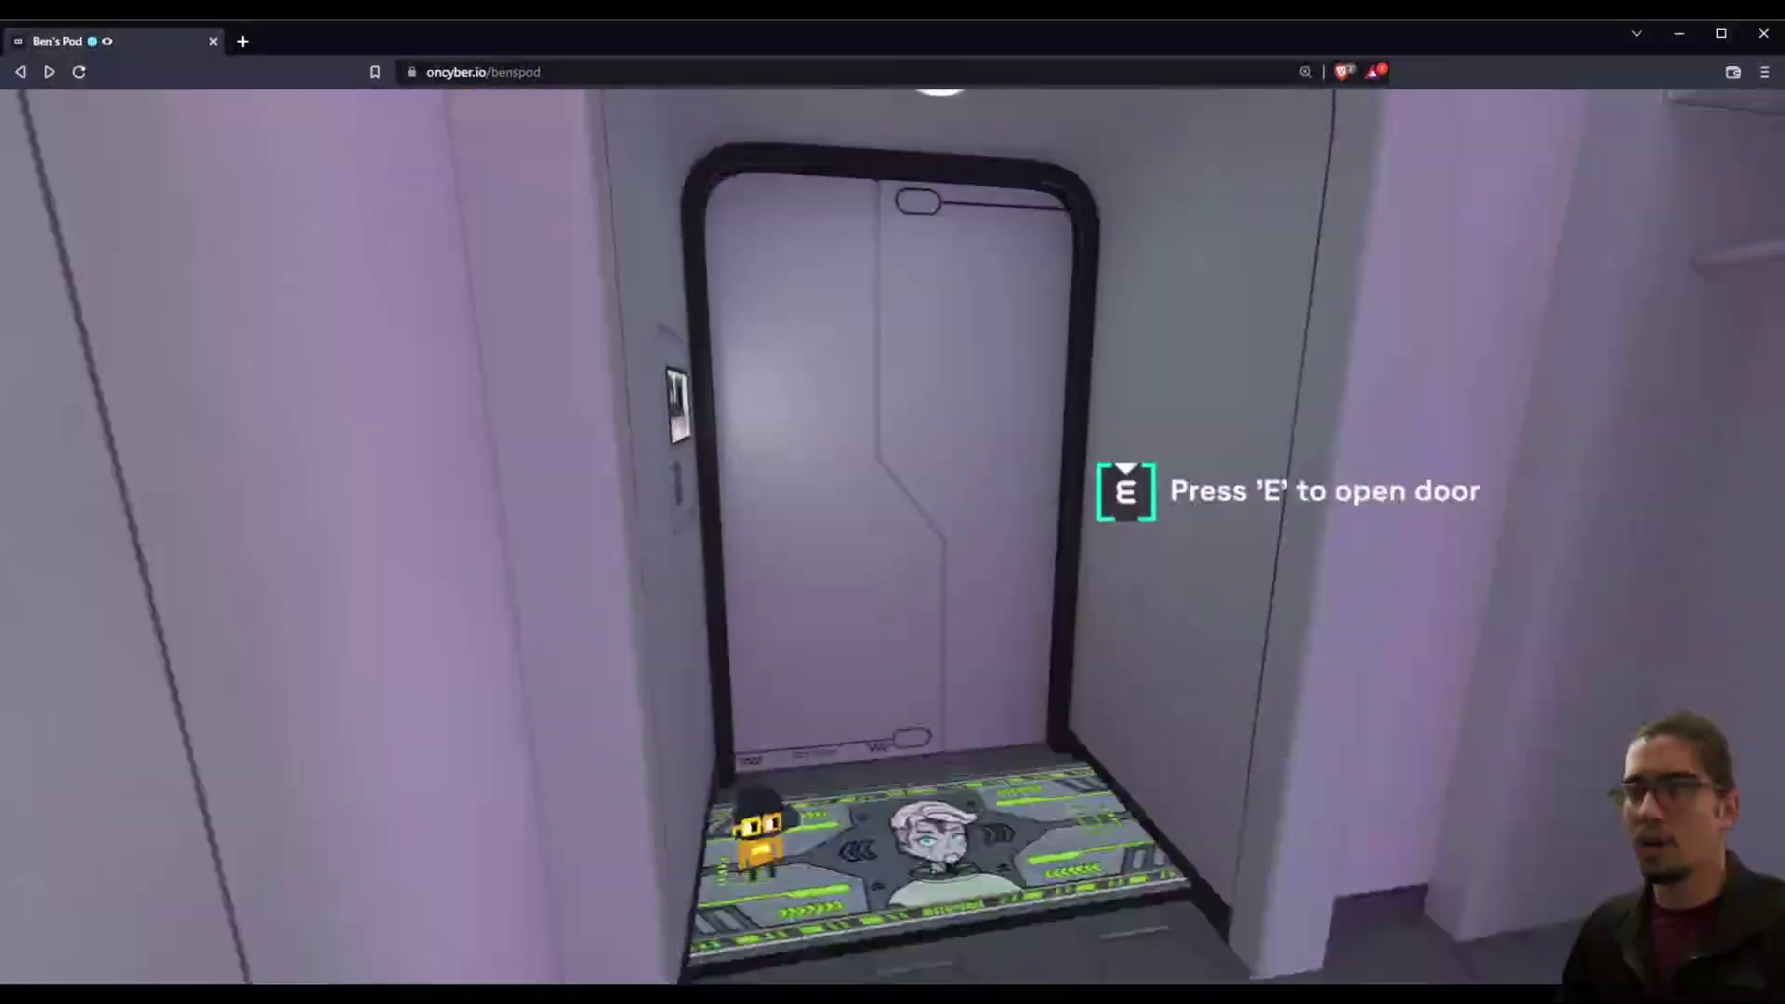
{"action": "key", "text": "Up"}
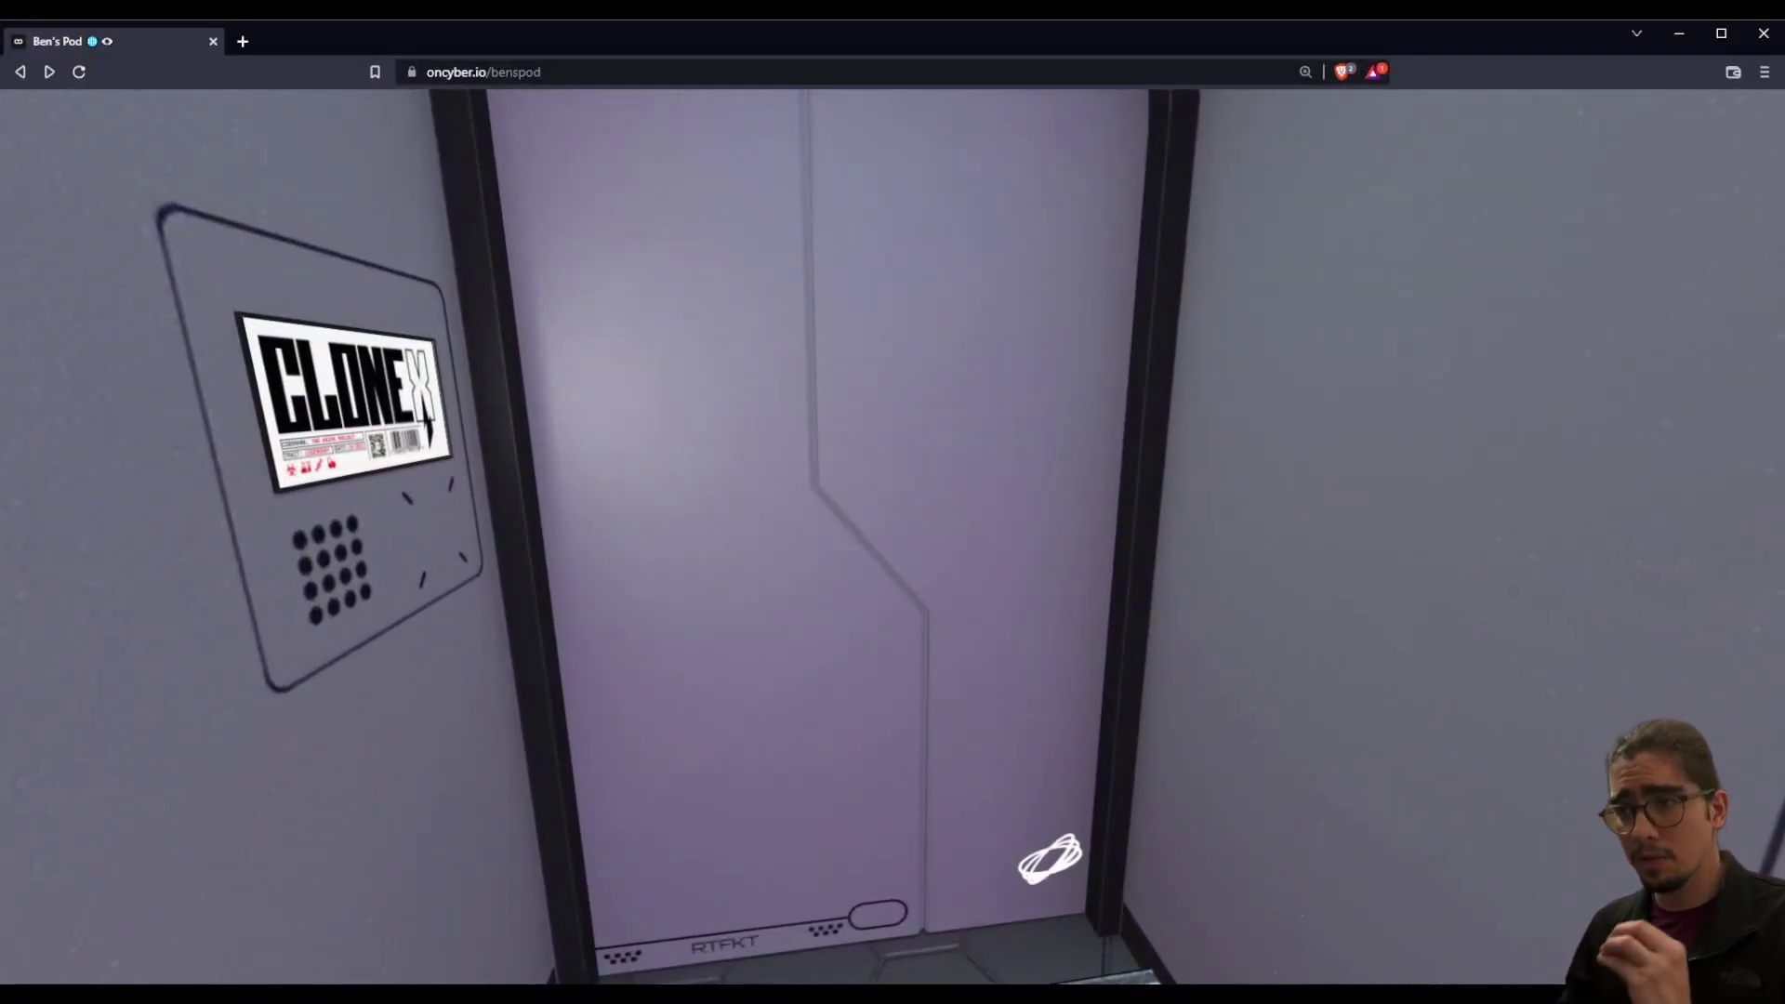
{"action": "key", "text": "s"}
{"action": "key", "text": "Up"}
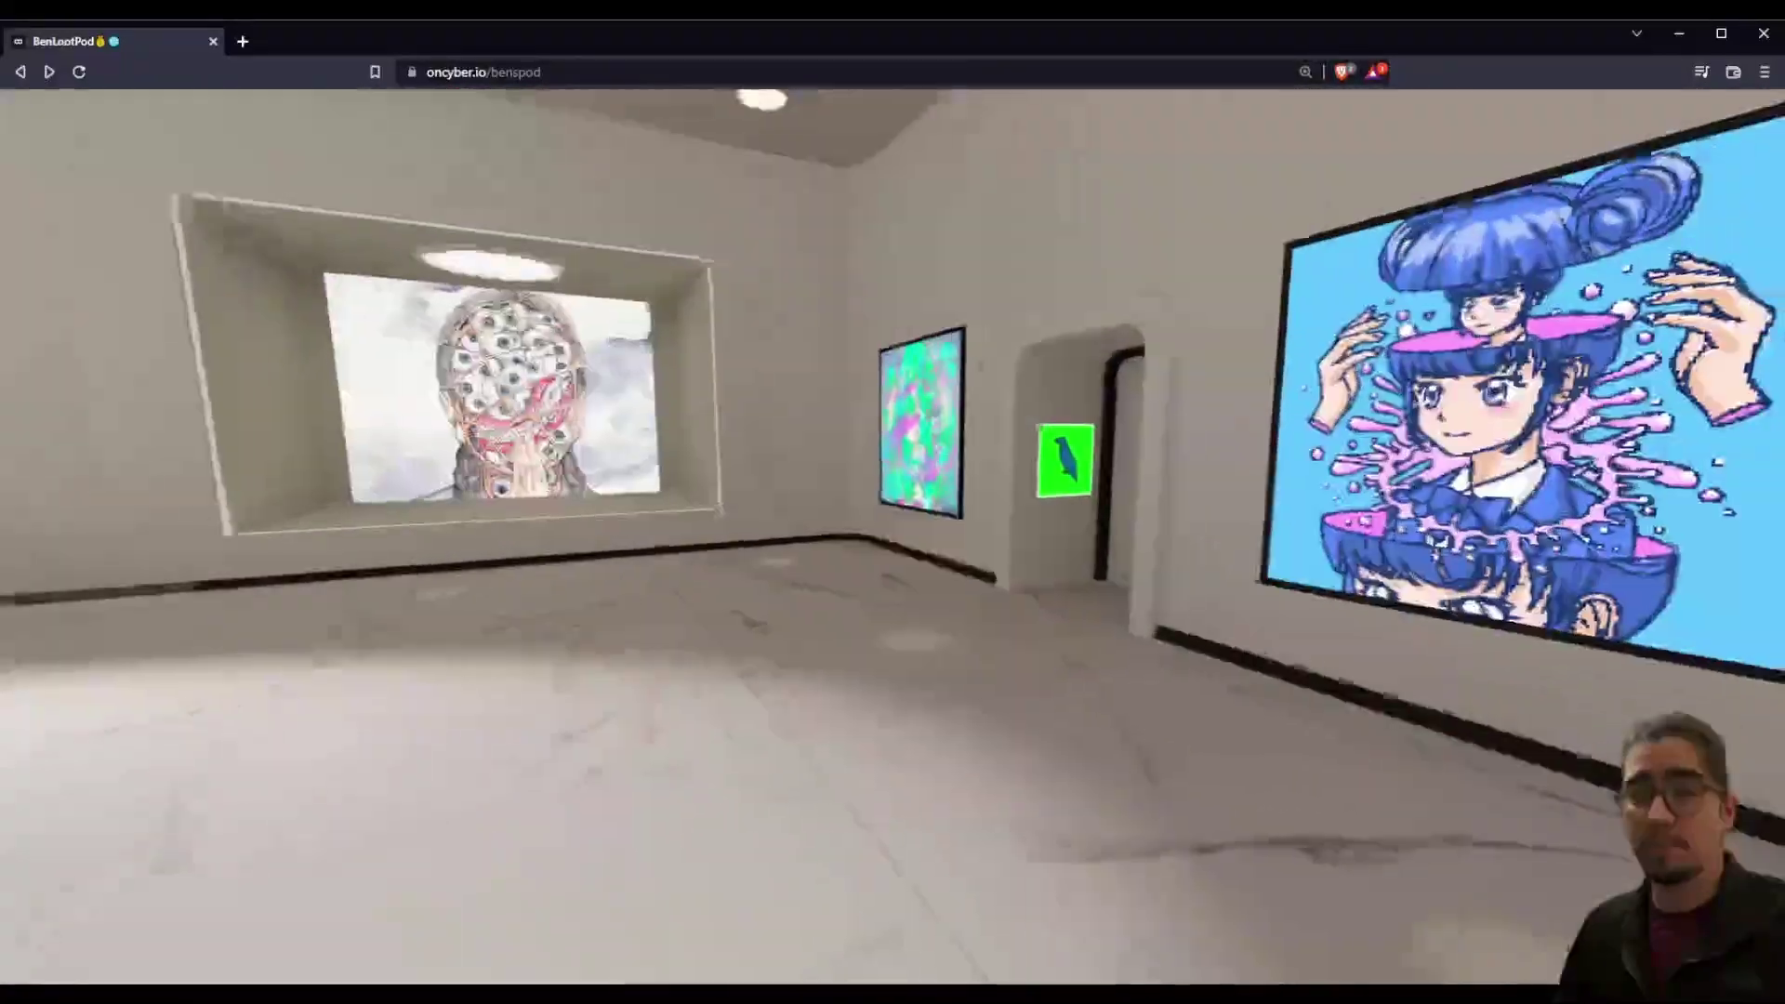
Step: Return through the gallery's door beside the green bird picture to the pod apartment and approach the lounge
{"action": "key", "text": "w"}
{"action": "key", "text": "w"}
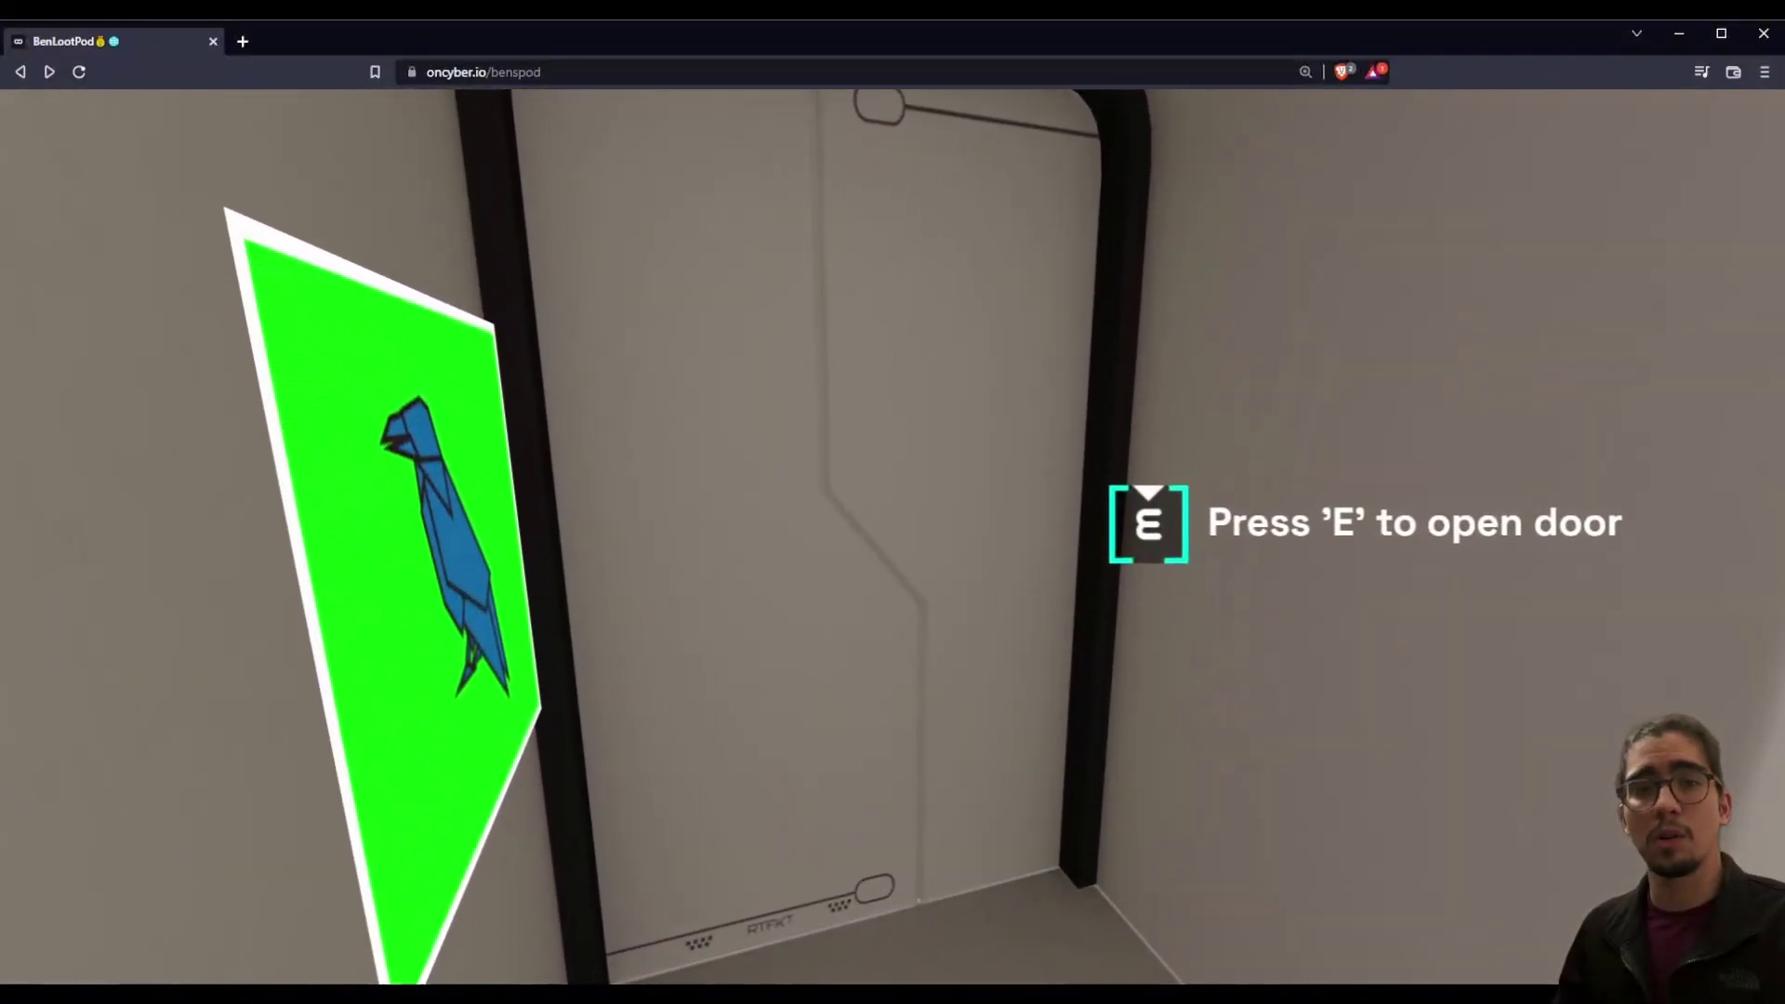
{"action": "left_click", "coordinate": [1018, 829]}
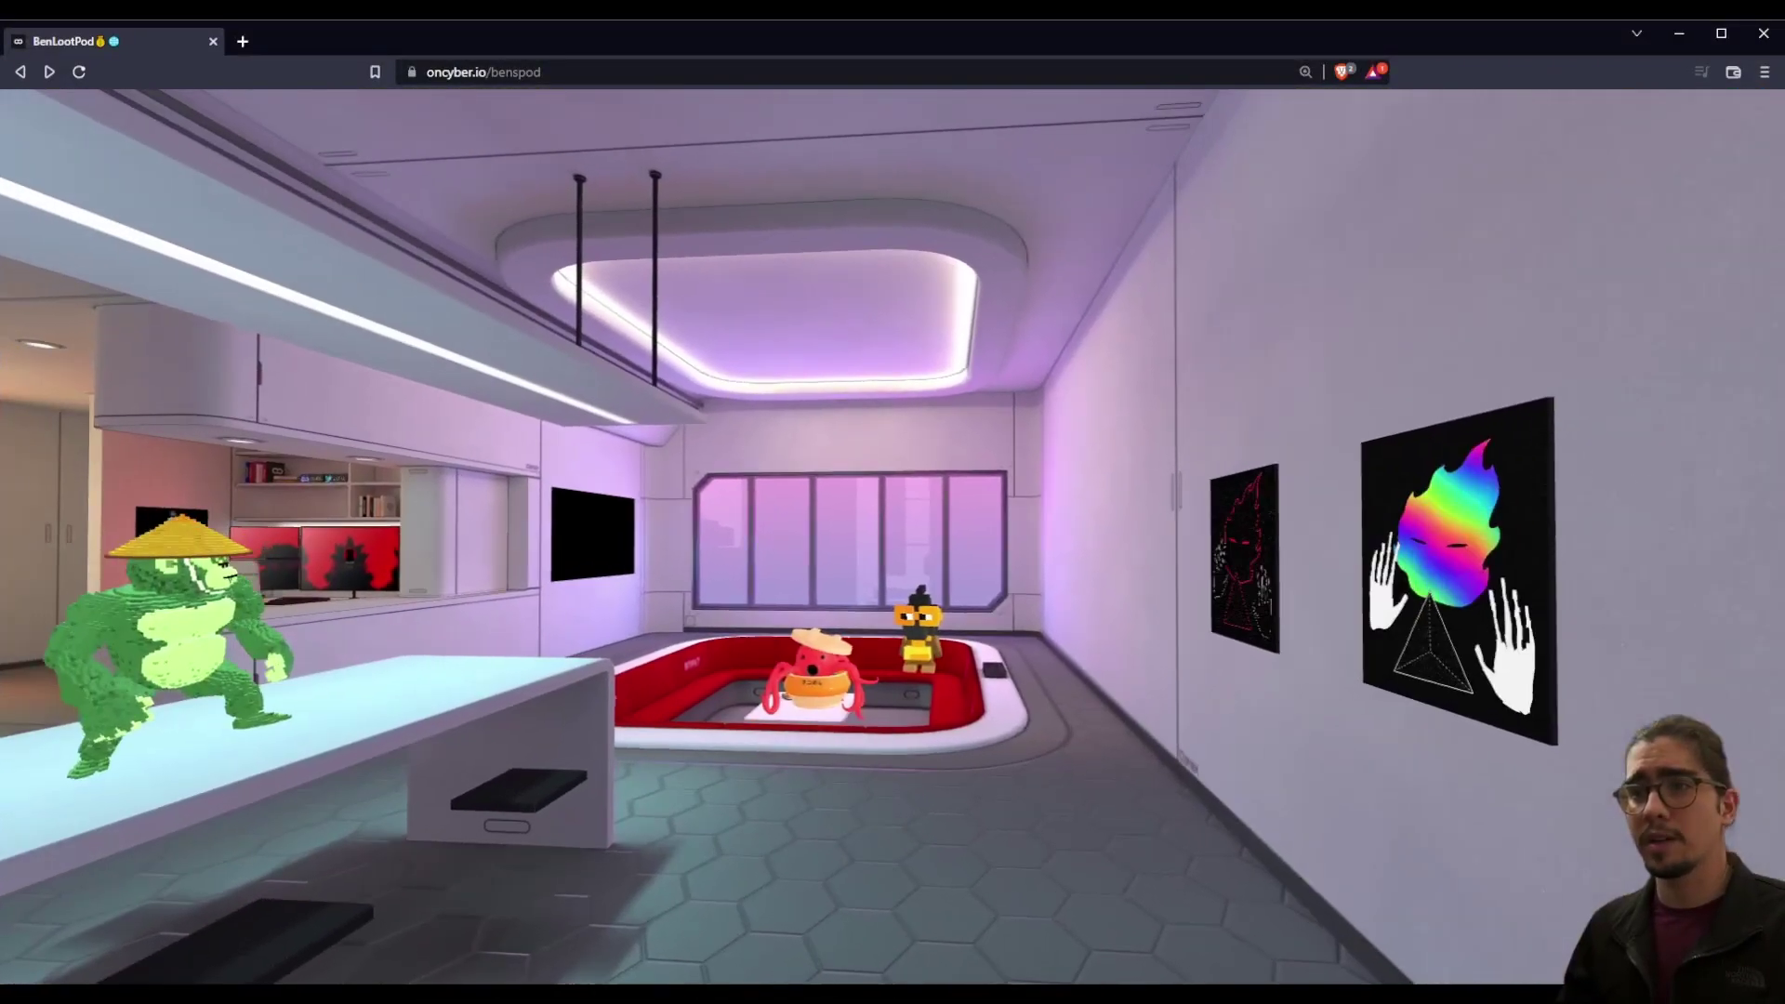
{"action": "key", "text": "w"}
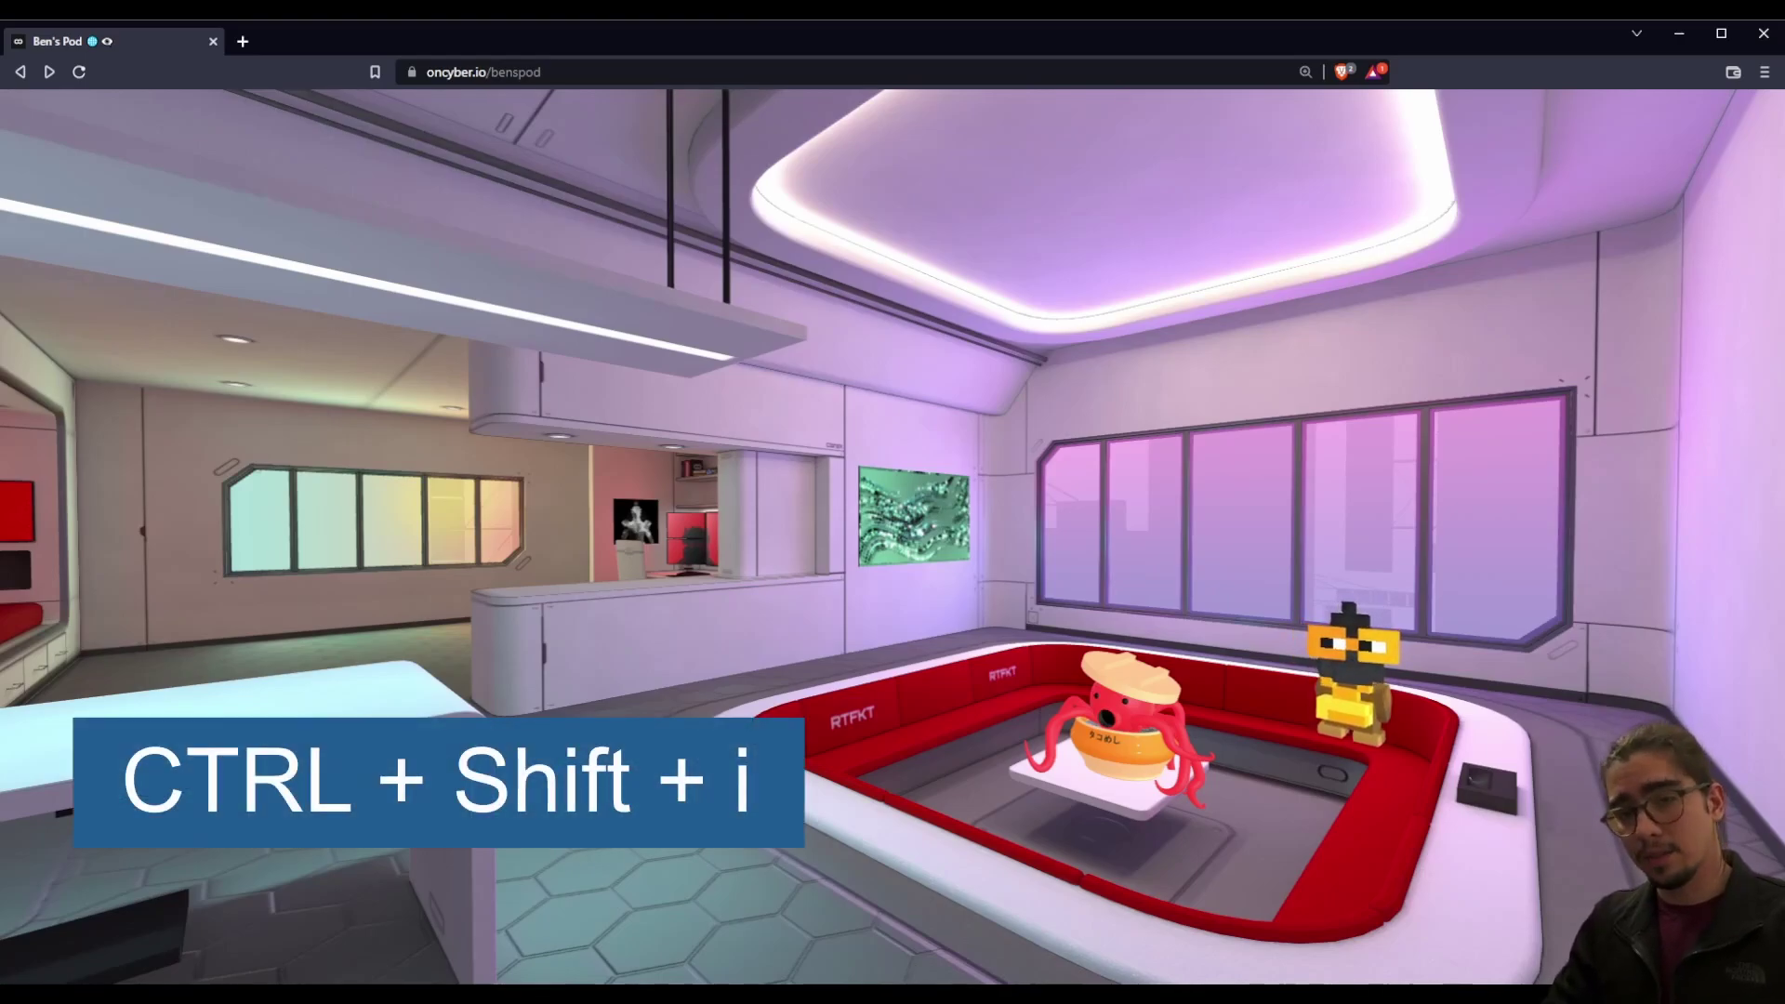
Step: Show the browser's developer tools and resize them so the page fills more than half of the window
{"action": "key", "text": "ctrl+shift+i"}
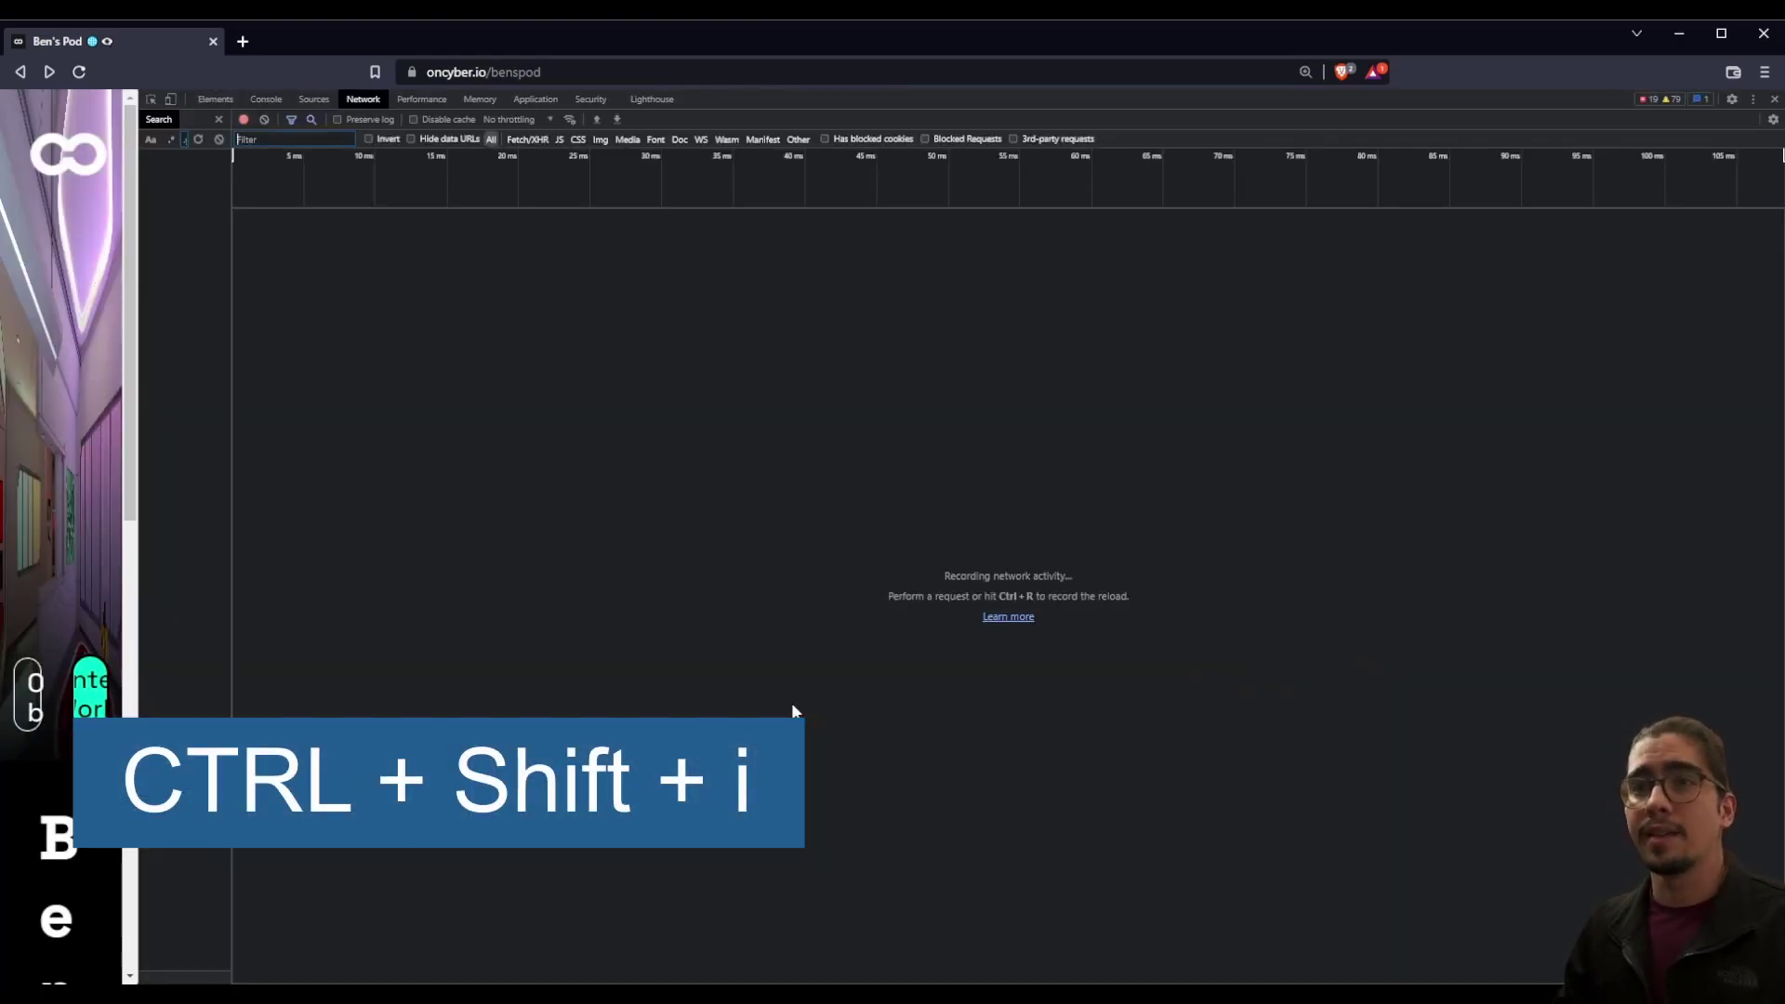
{"action": "left_click_drag", "start_coordinate": [140, 319], "coordinate": [1092, 368]}
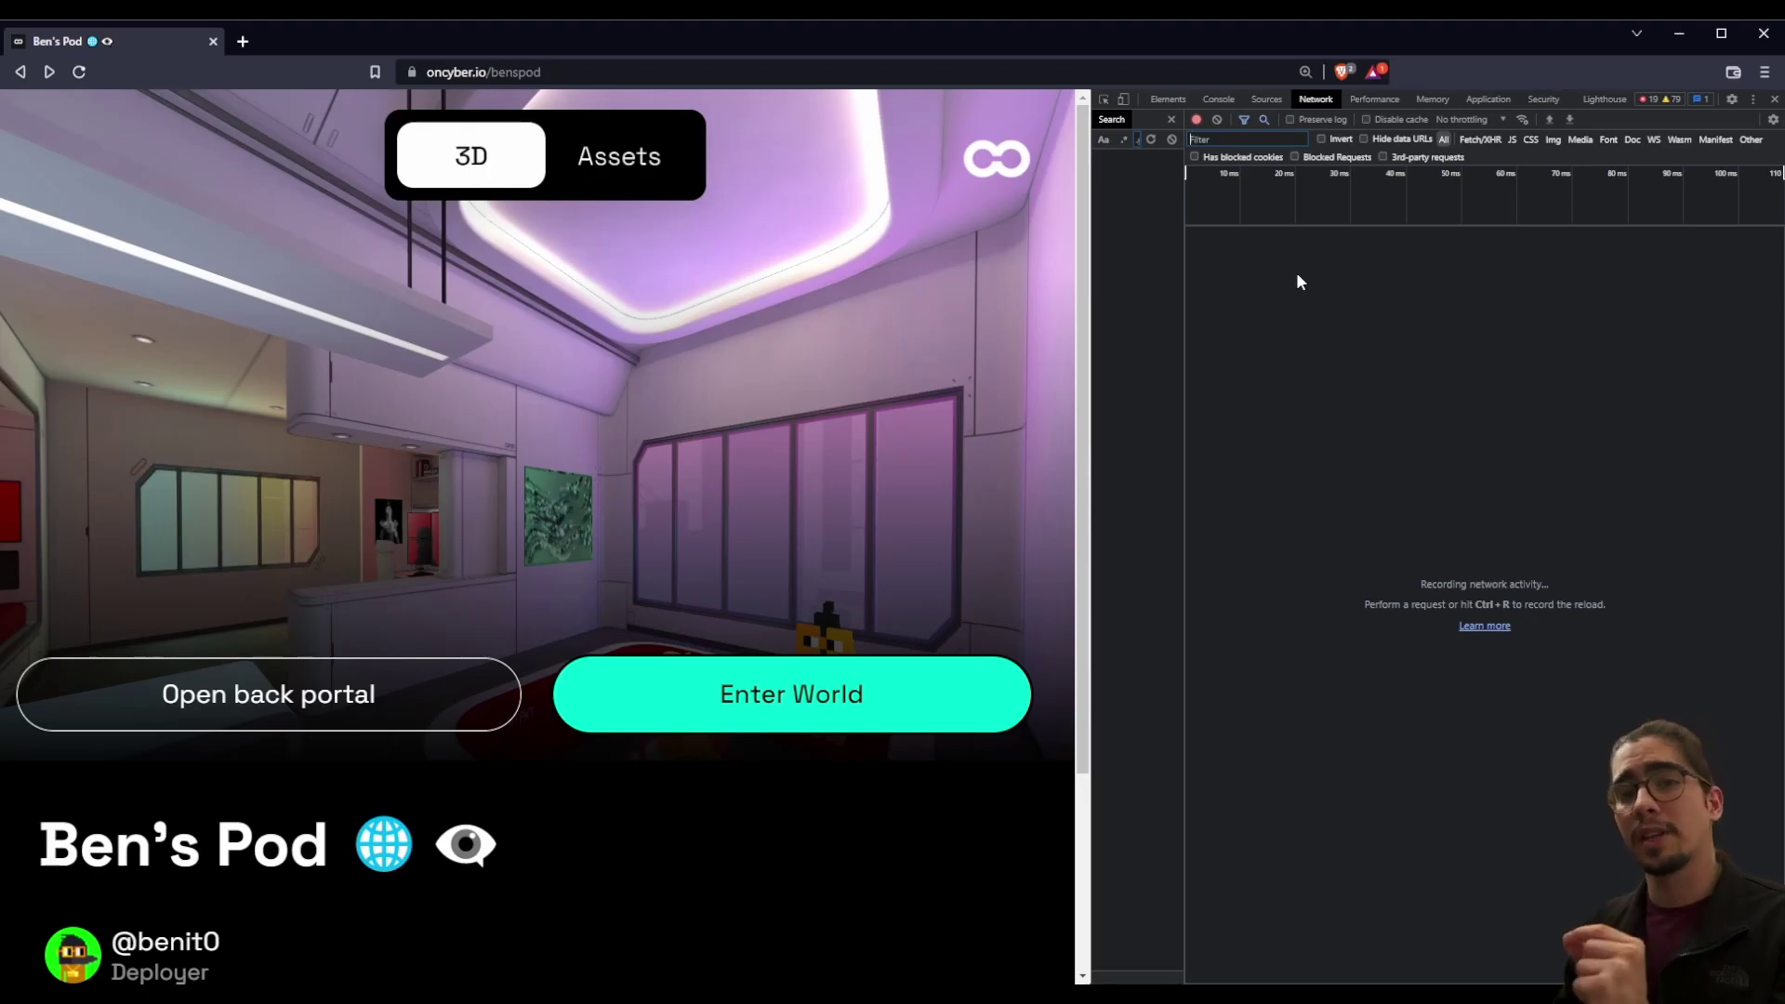
Step: Close the developer tools and reopen them on the same page
{"action": "left_click", "coordinate": [1774, 99]}
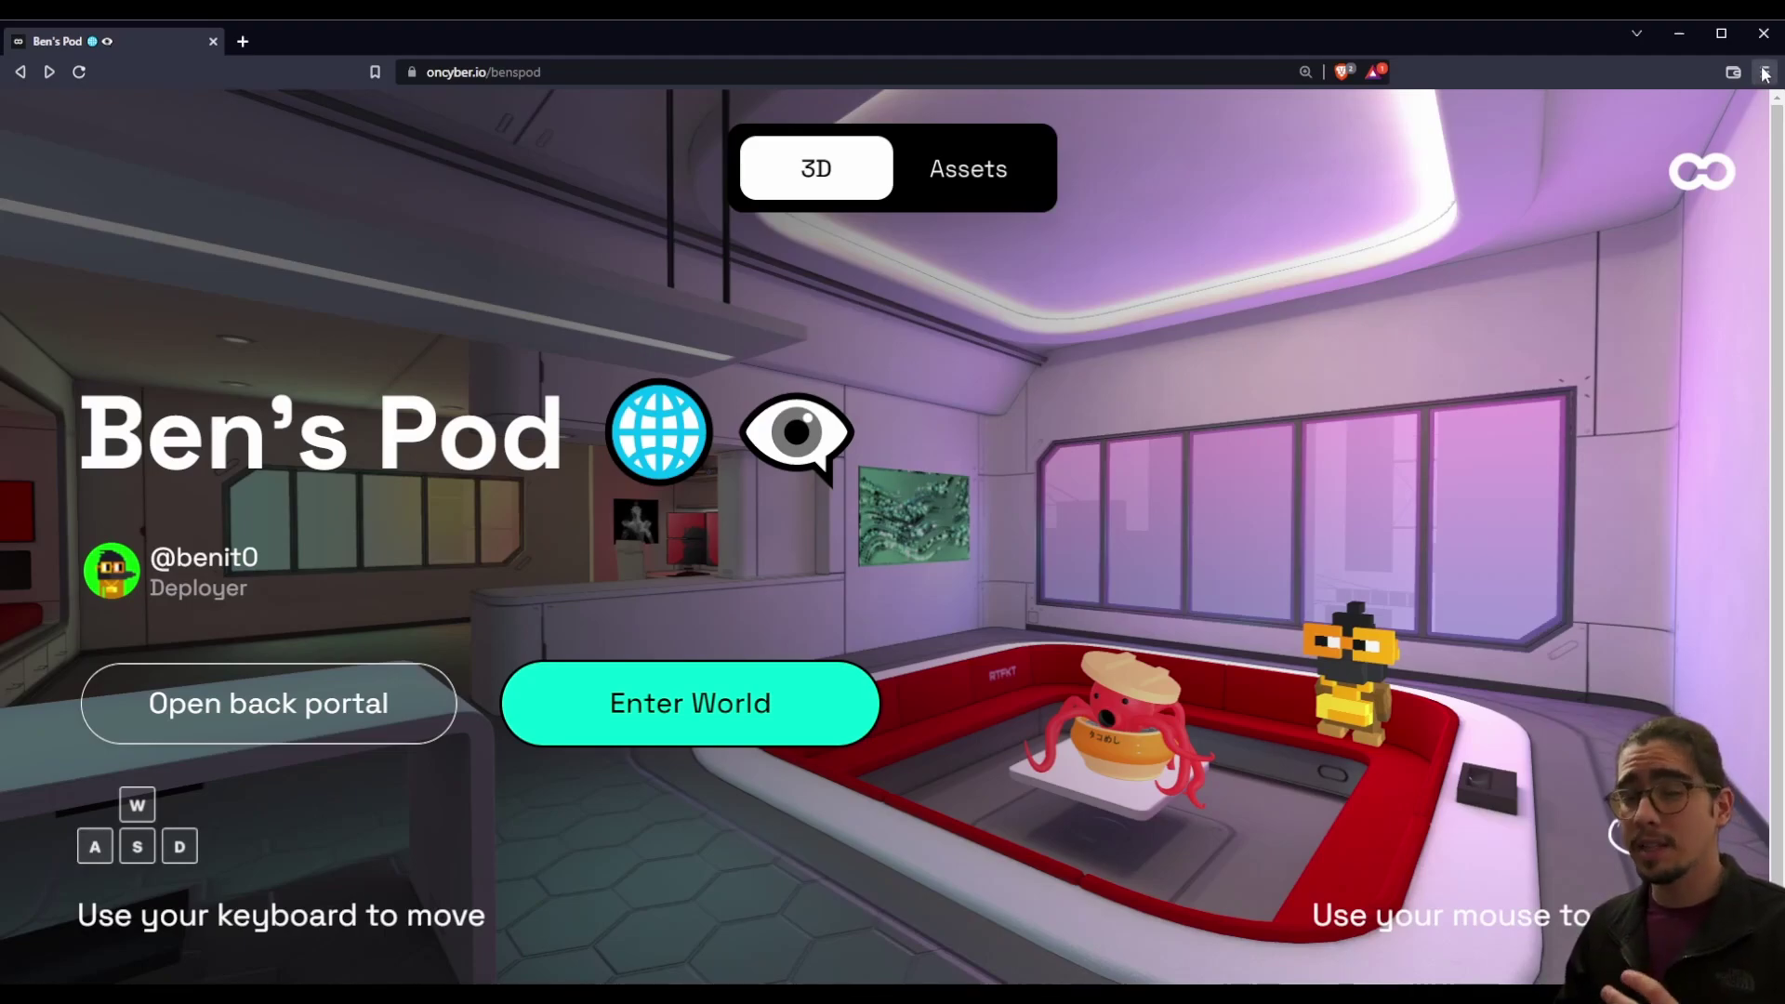
{"action": "left_click", "coordinate": [1765, 73]}
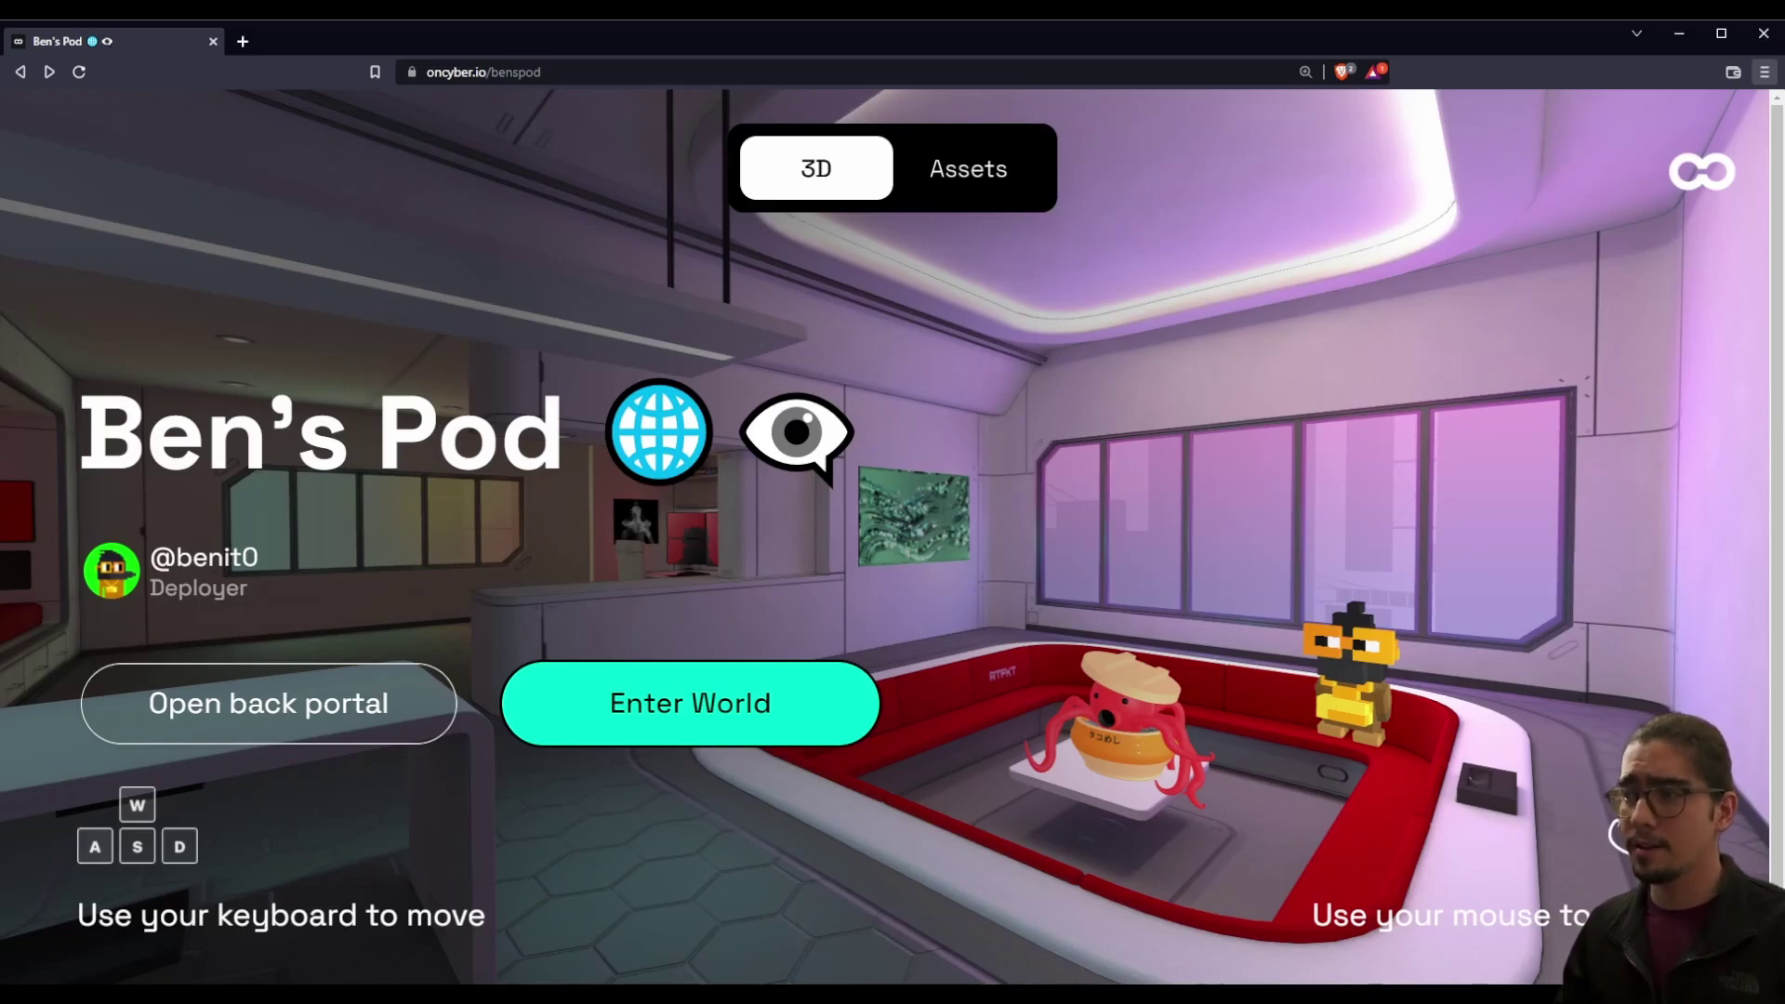
{"action": "key", "text": "F12"}
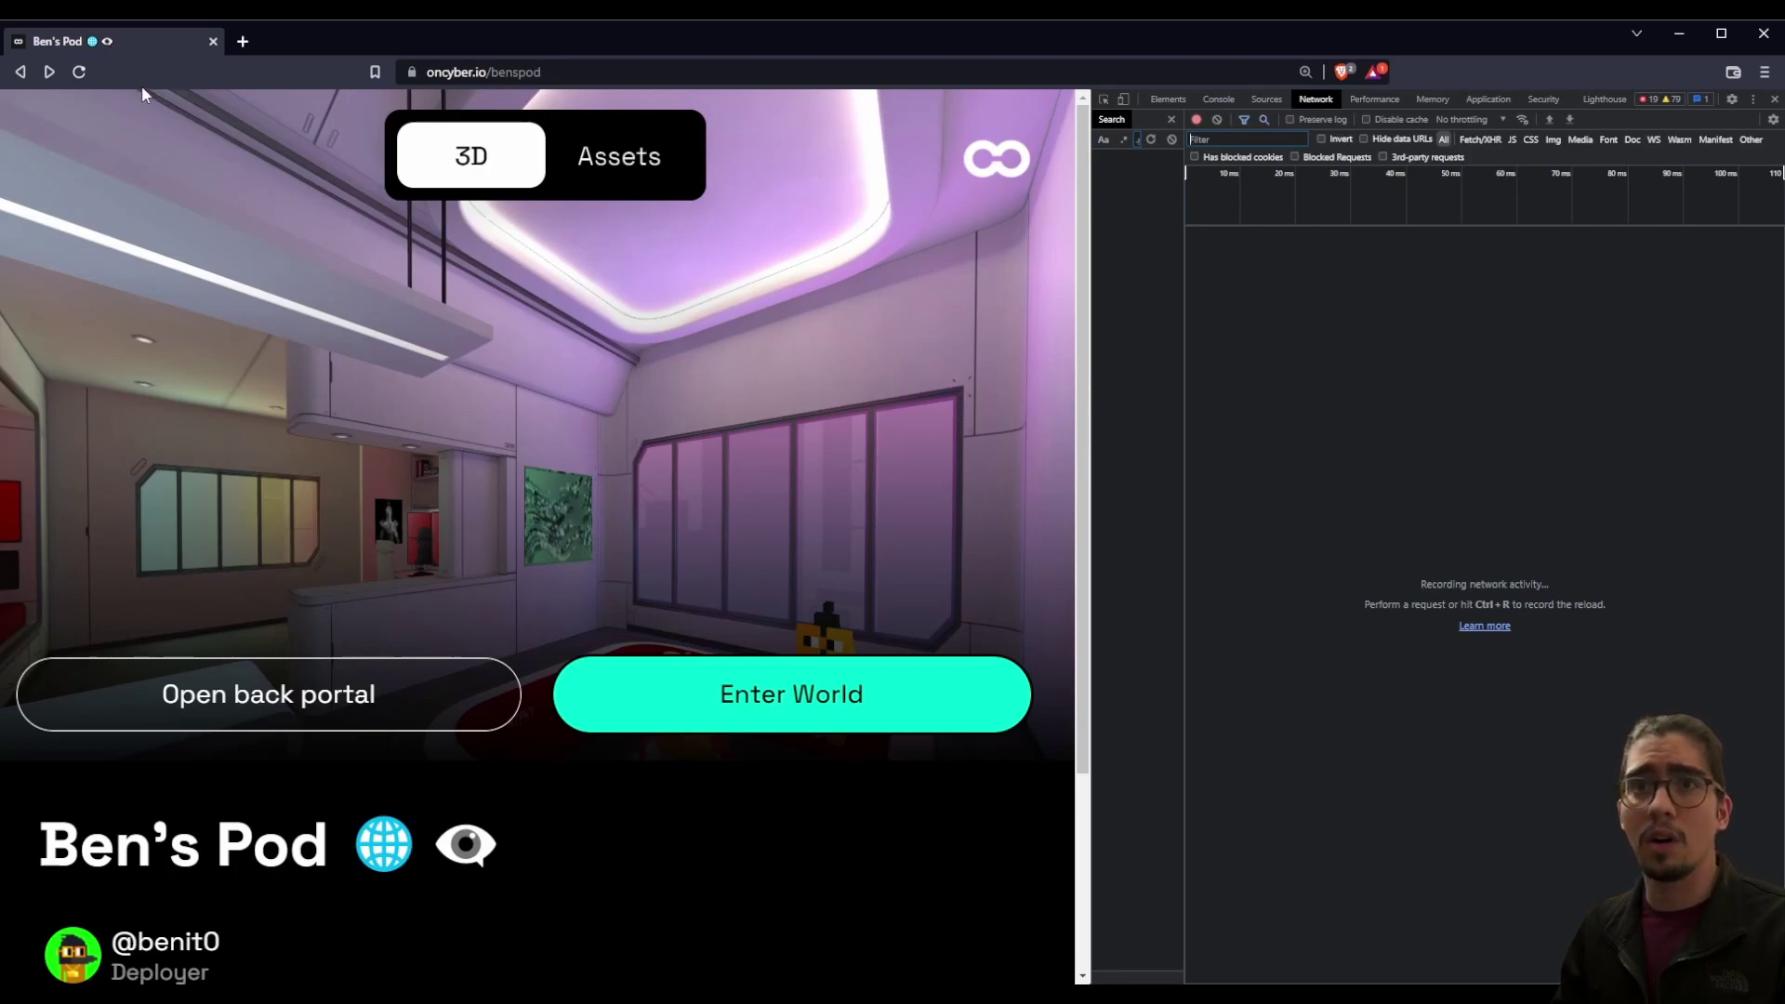
Step: Reload the page with network recording active and enter the 3D world
{"action": "left_click", "coordinate": [82, 72]}
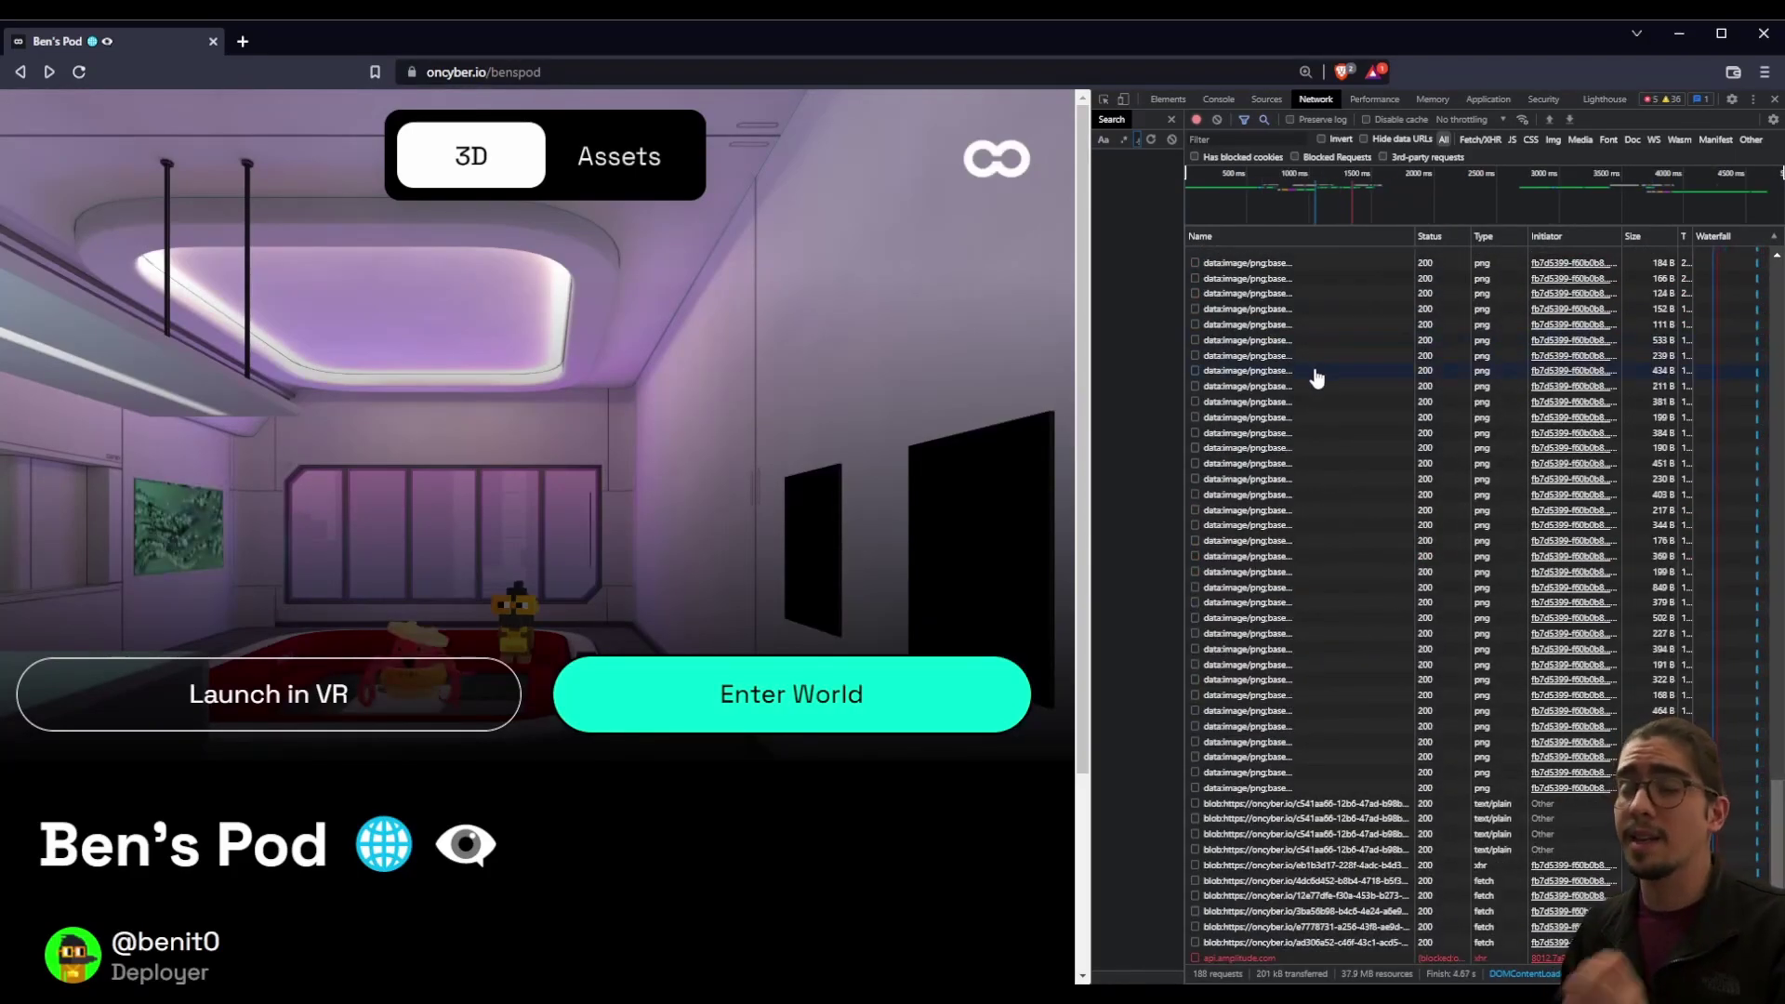
{"action": "left_click", "coordinate": [855, 698]}
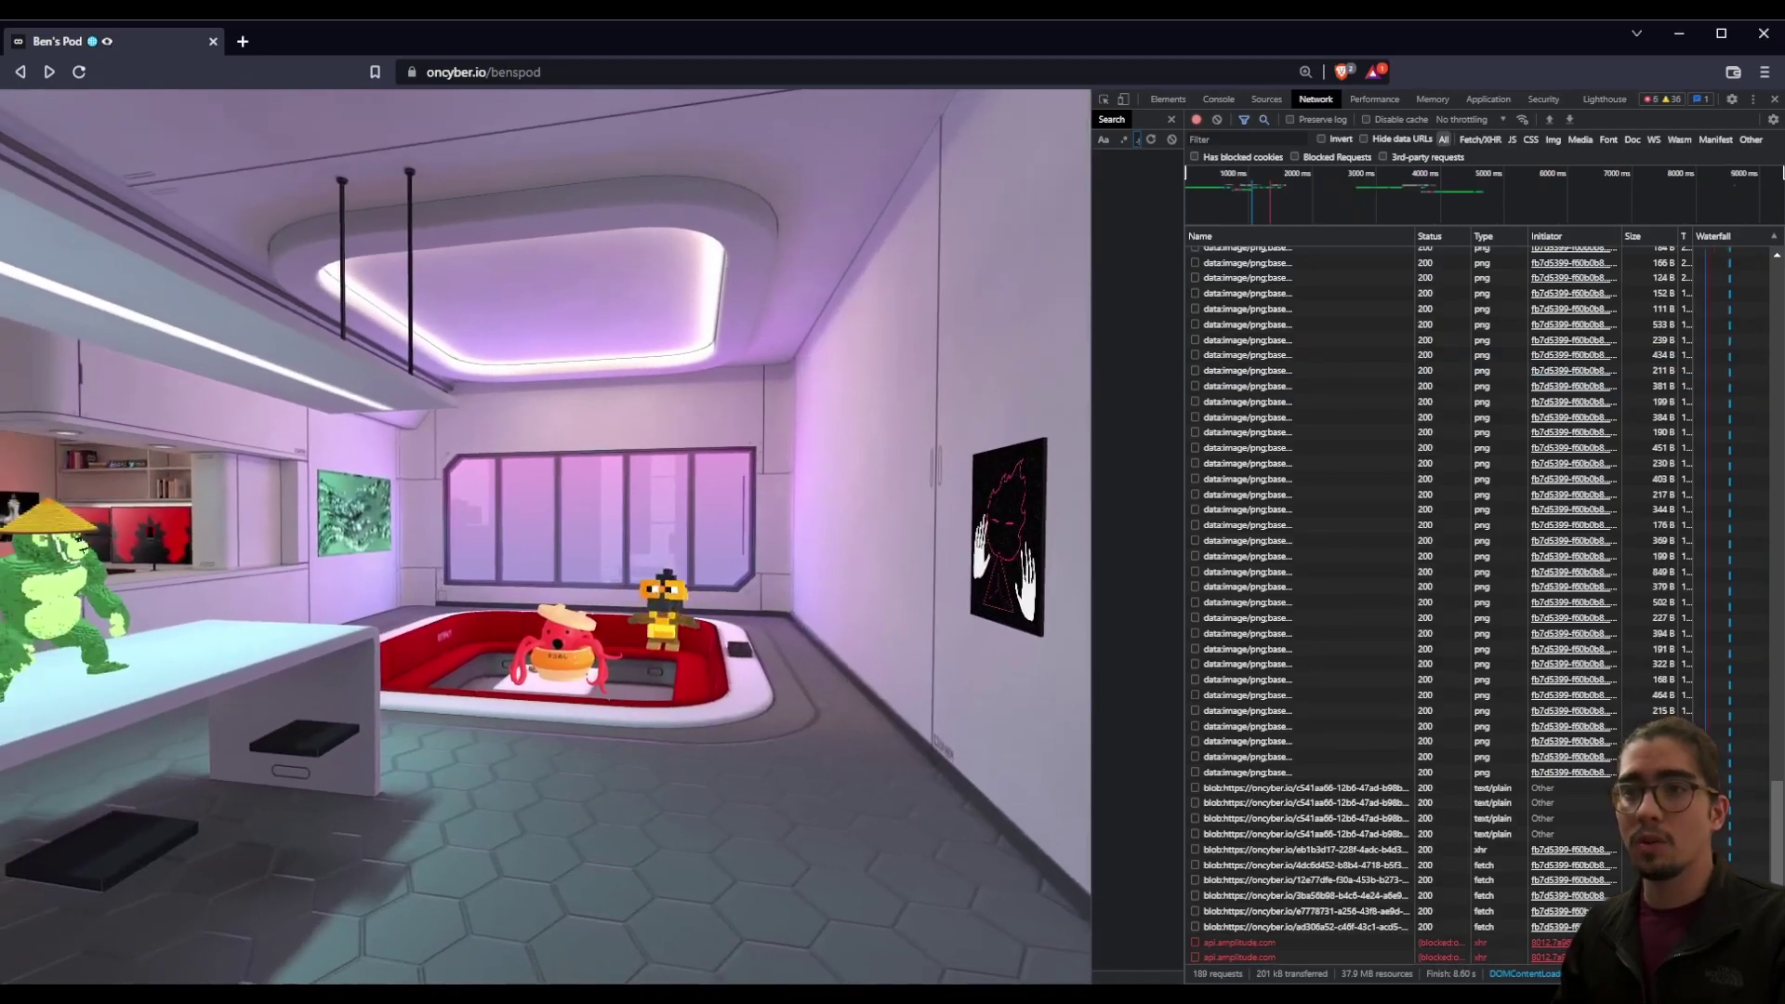
Step: Tour the kitchen, desk area and bathroom and return to the lounge with network activity being recorded
{"action": "key", "text": "w"}
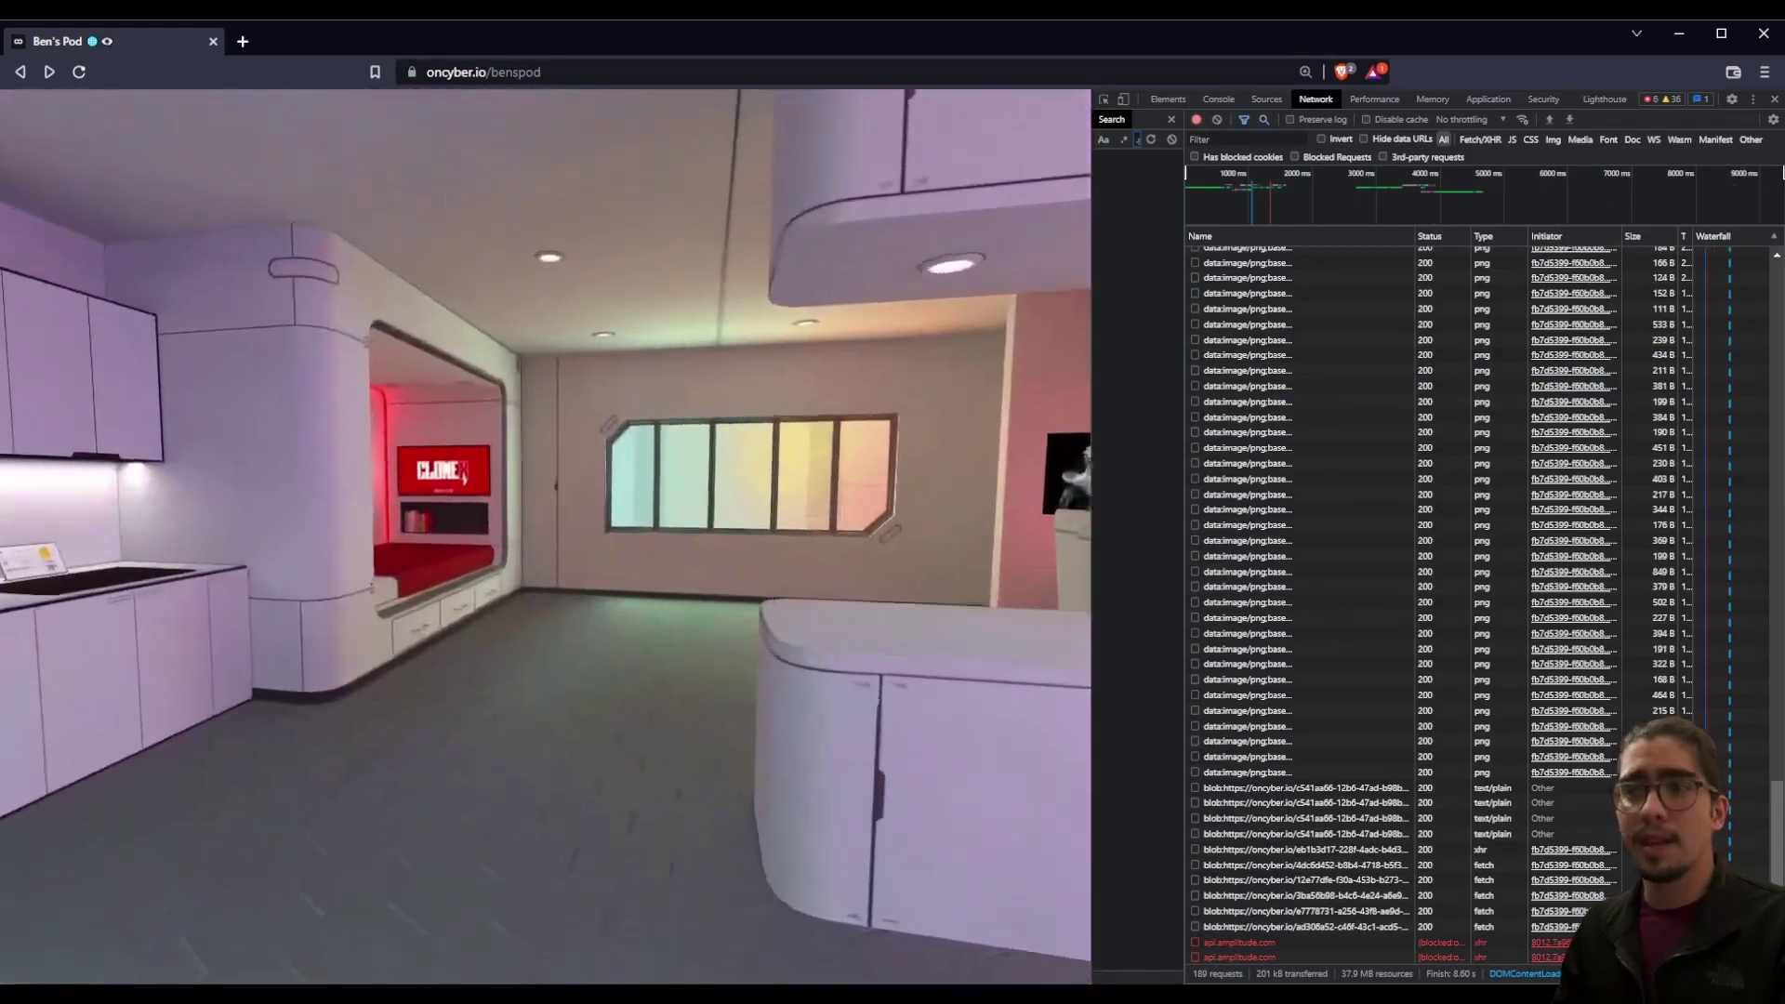
{"action": "key", "text": "w"}
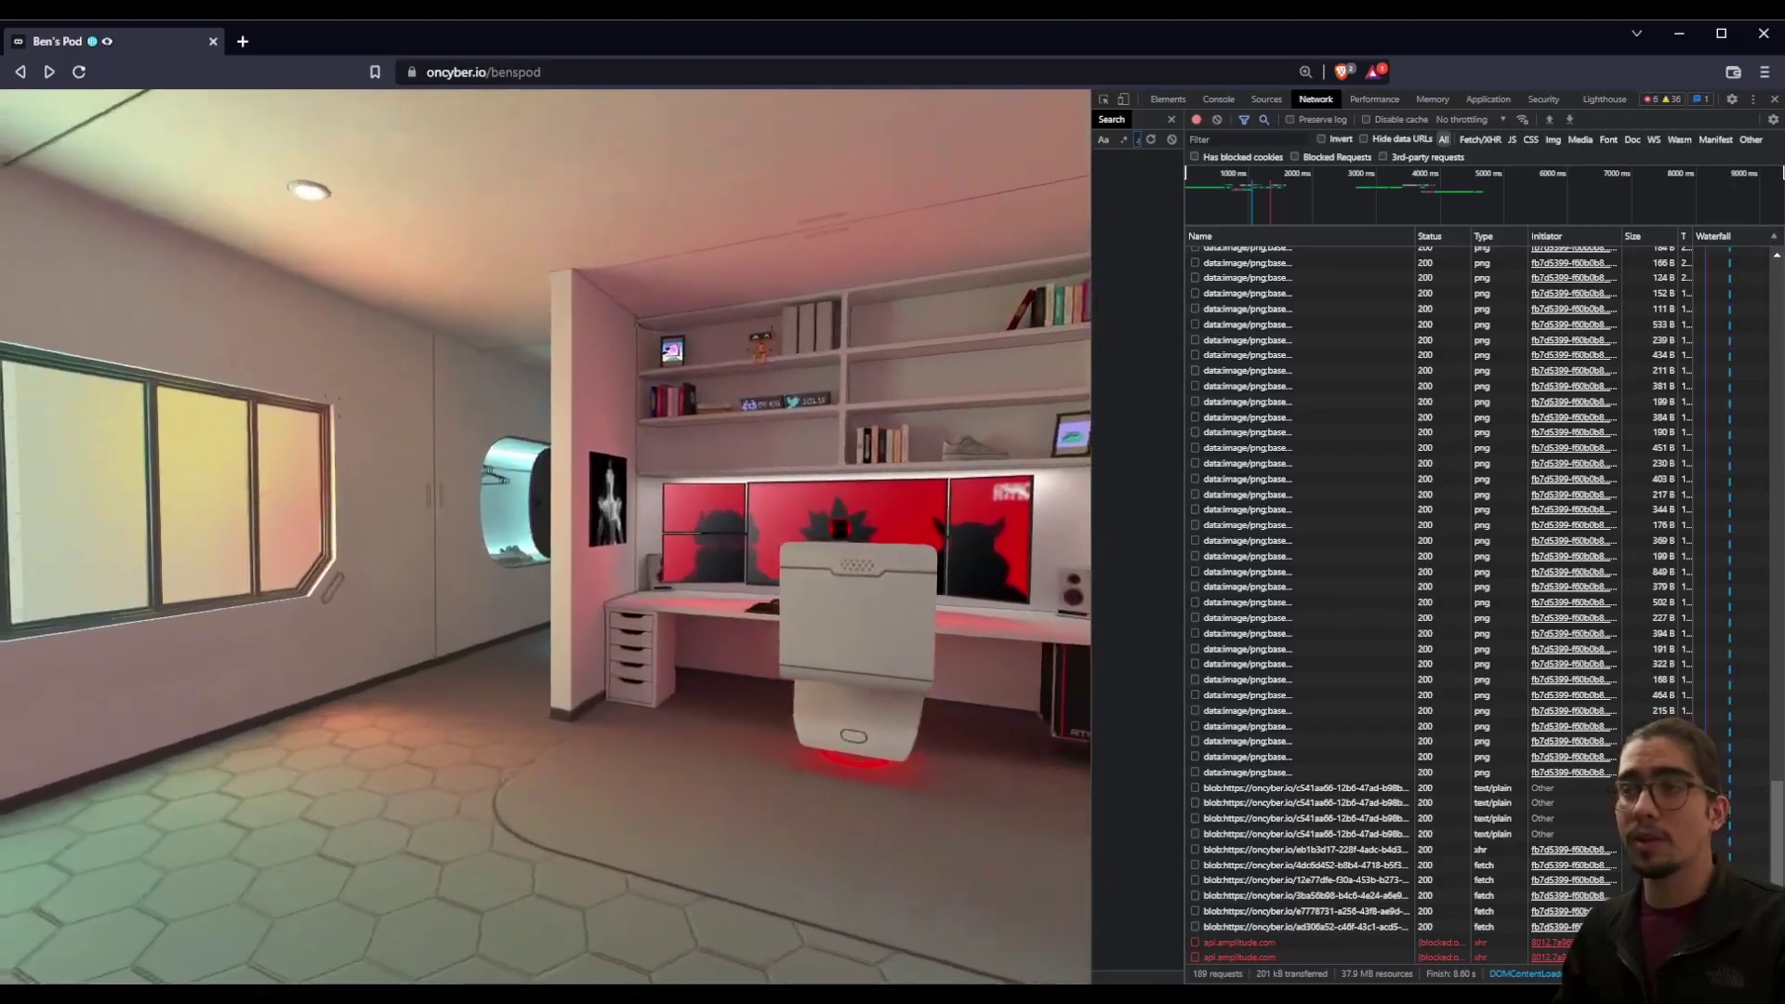
{"action": "key", "text": "w"}
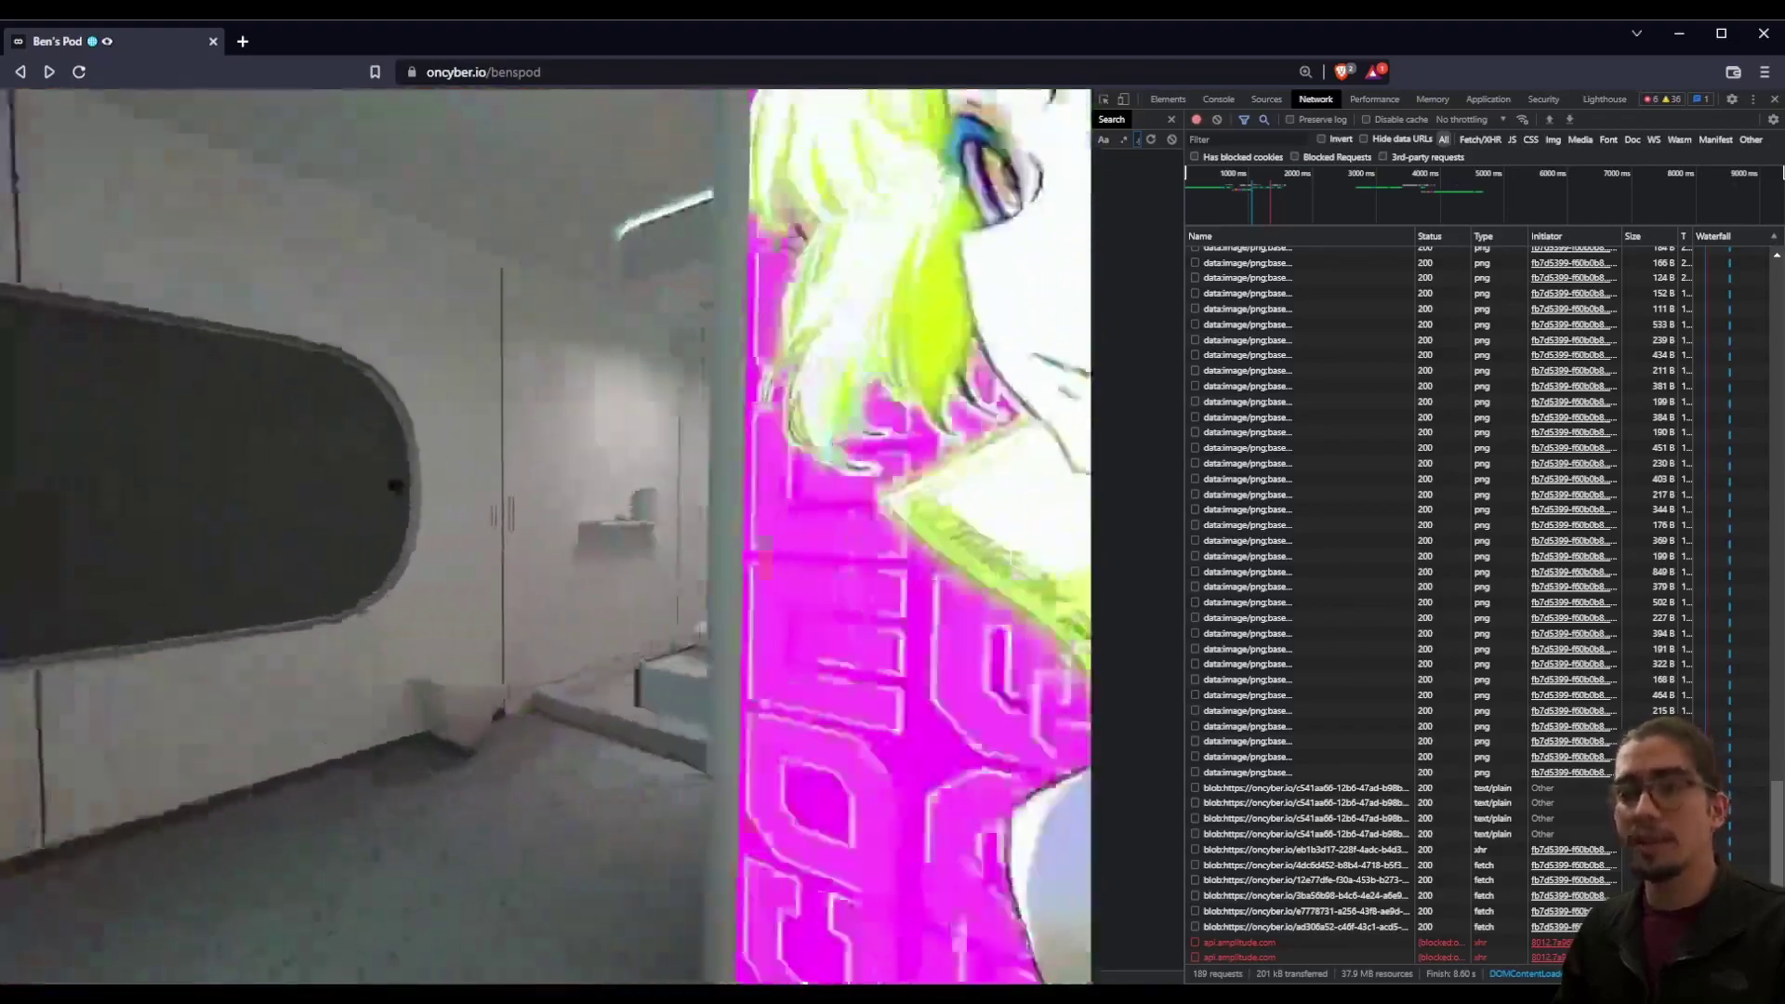
{"action": "key", "text": "w"}
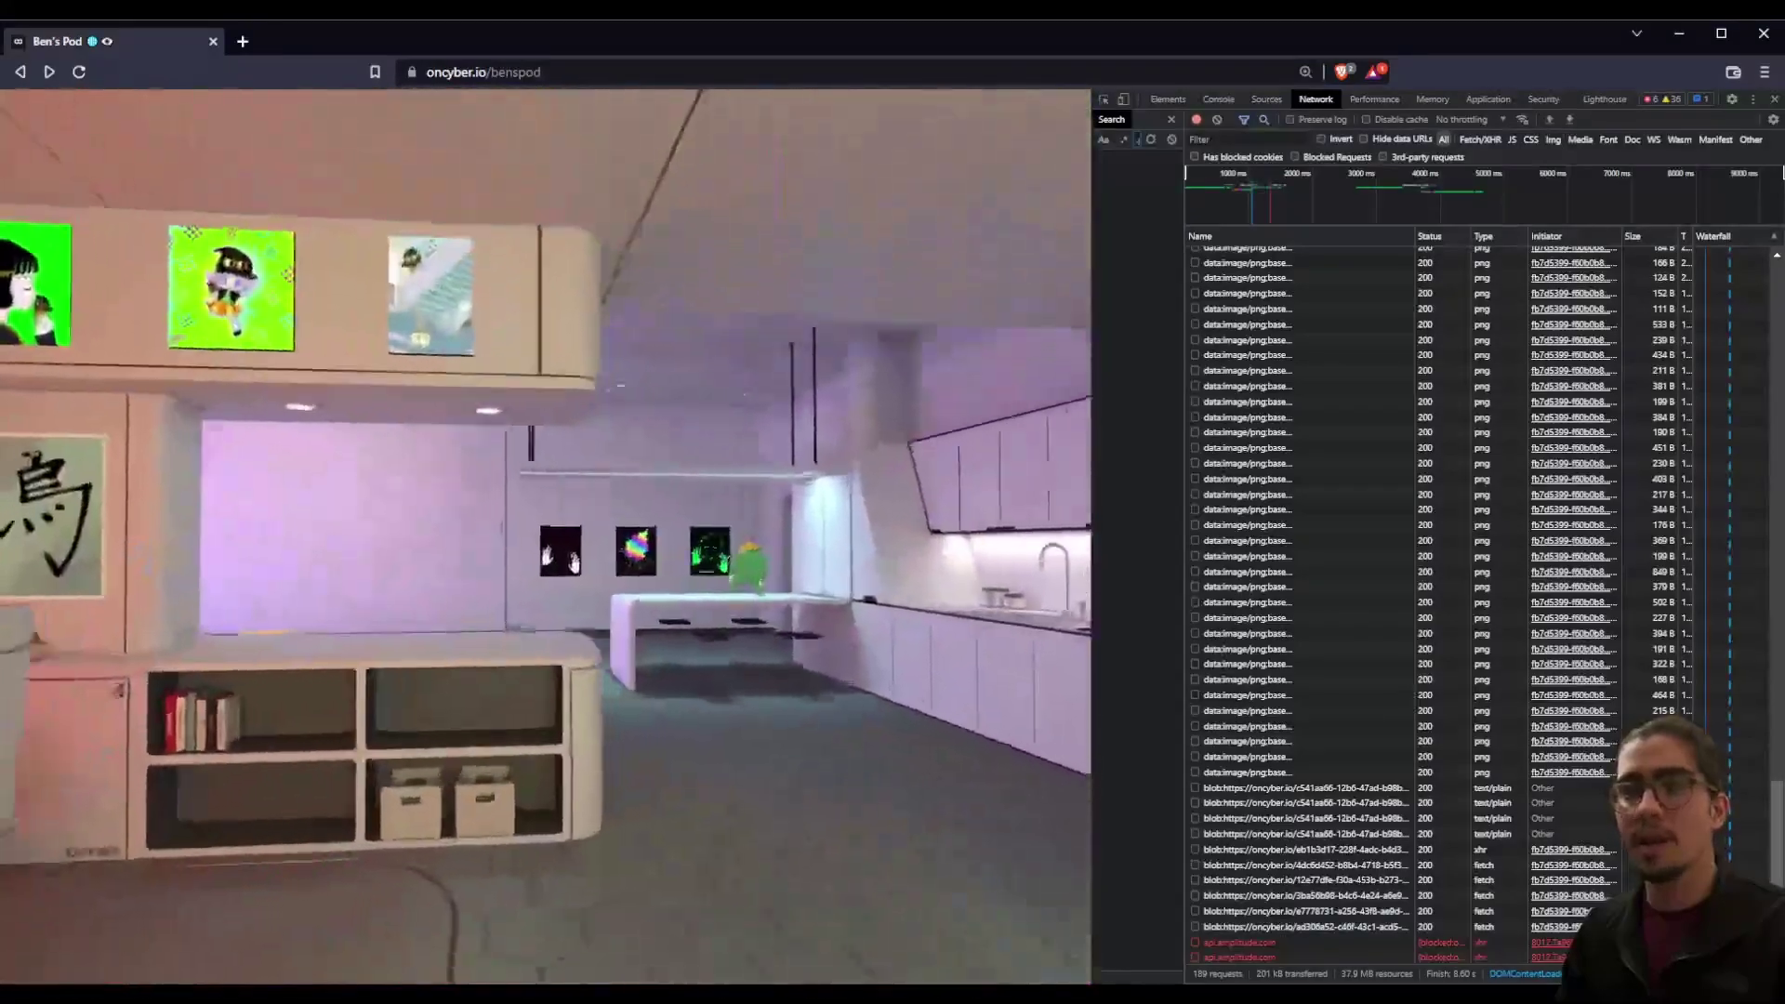
{"action": "key", "text": "w"}
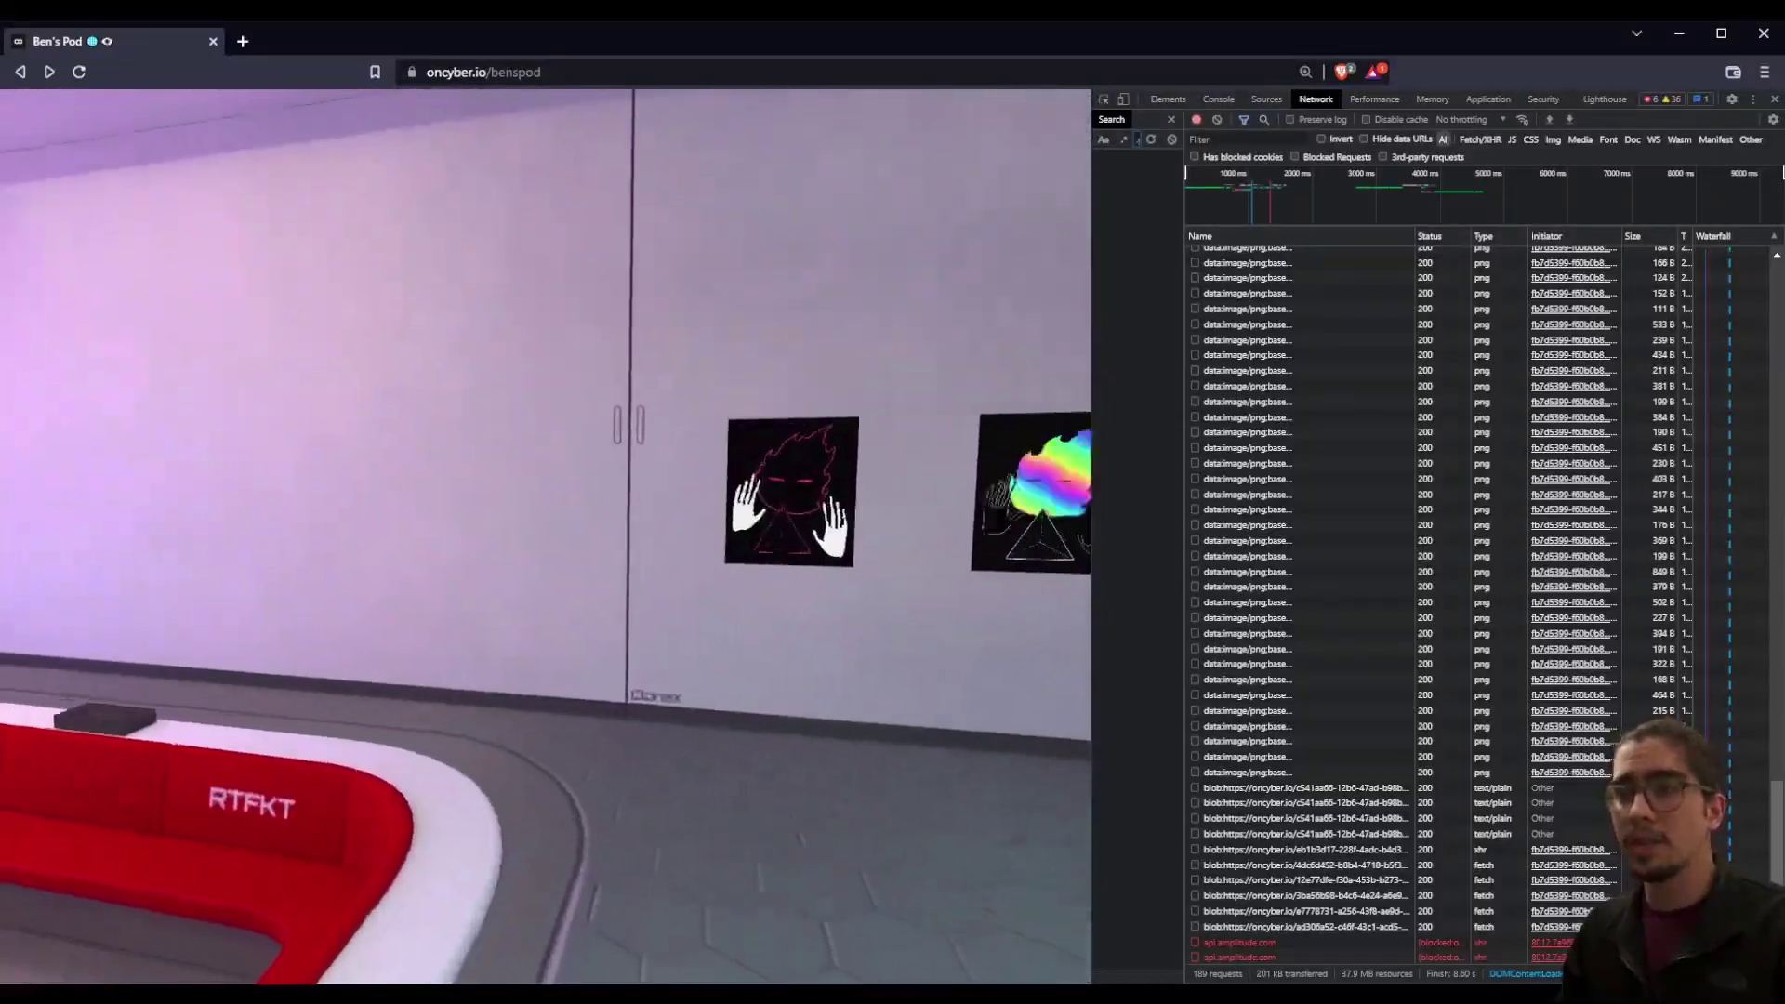
Step: Go to the entrance door and open its portal to record the connected gallery world's network requests
{"action": "key", "text": "s"}
{"action": "key", "text": "d"}
{"action": "key", "text": "w"}
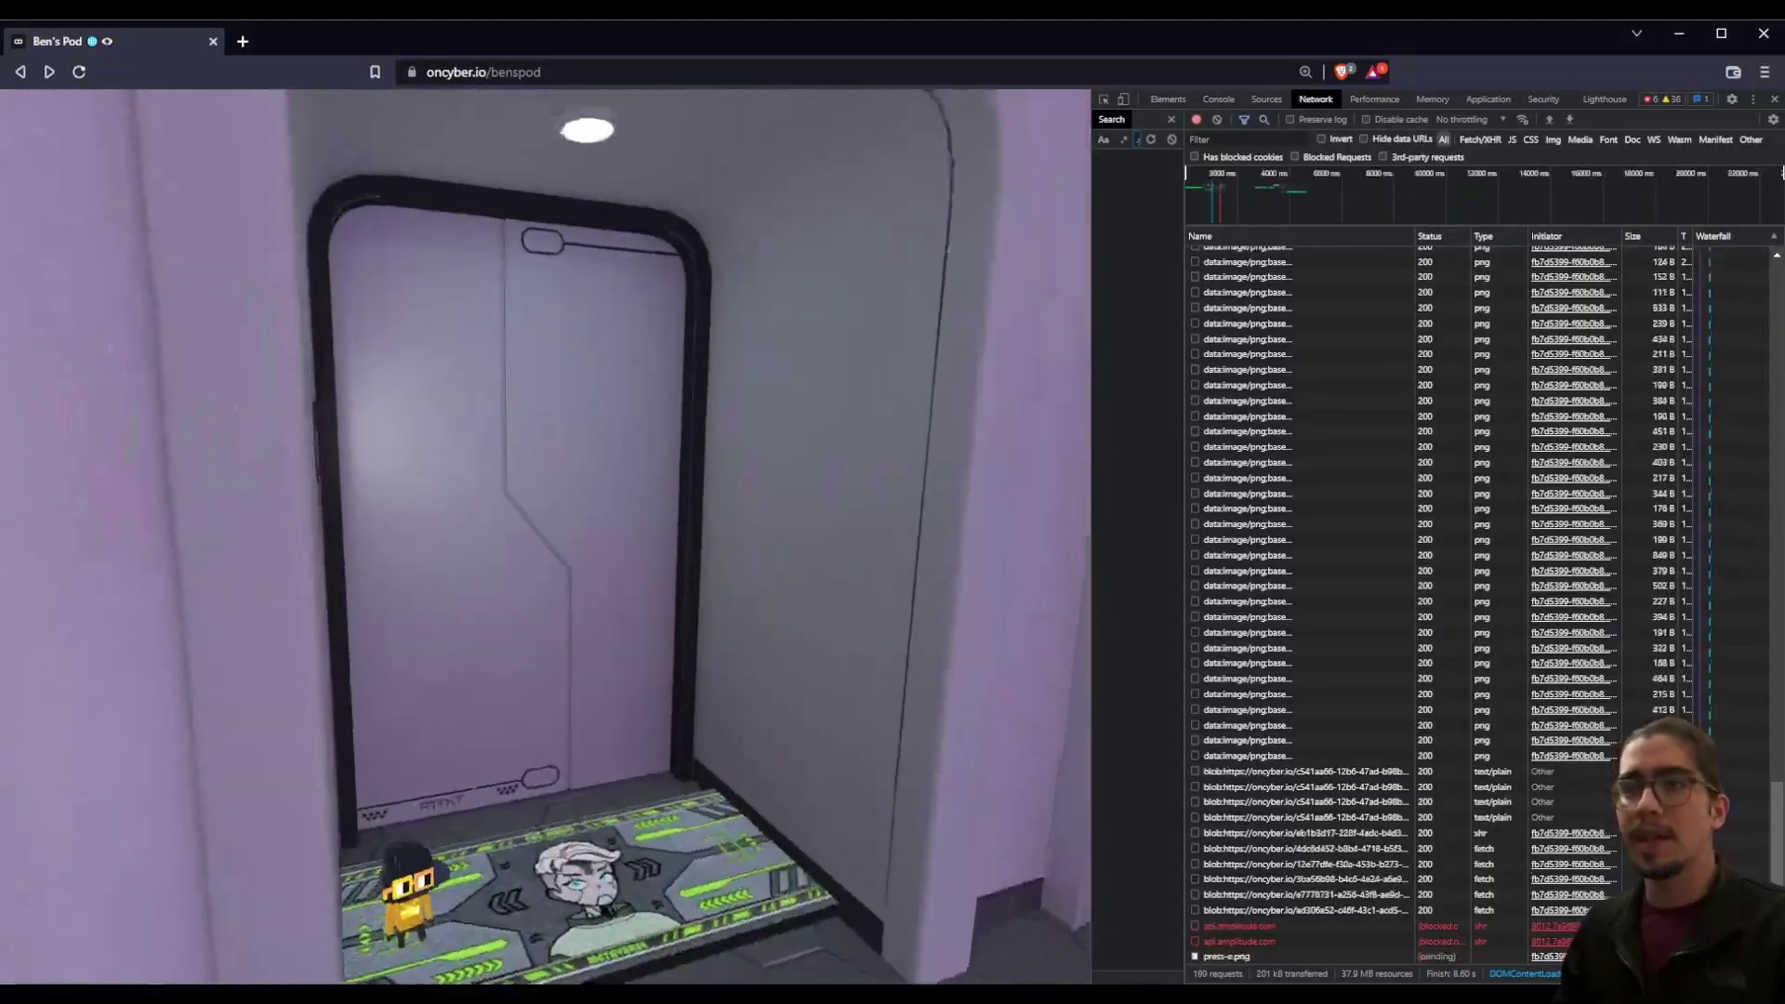
{"action": "key", "text": "e"}
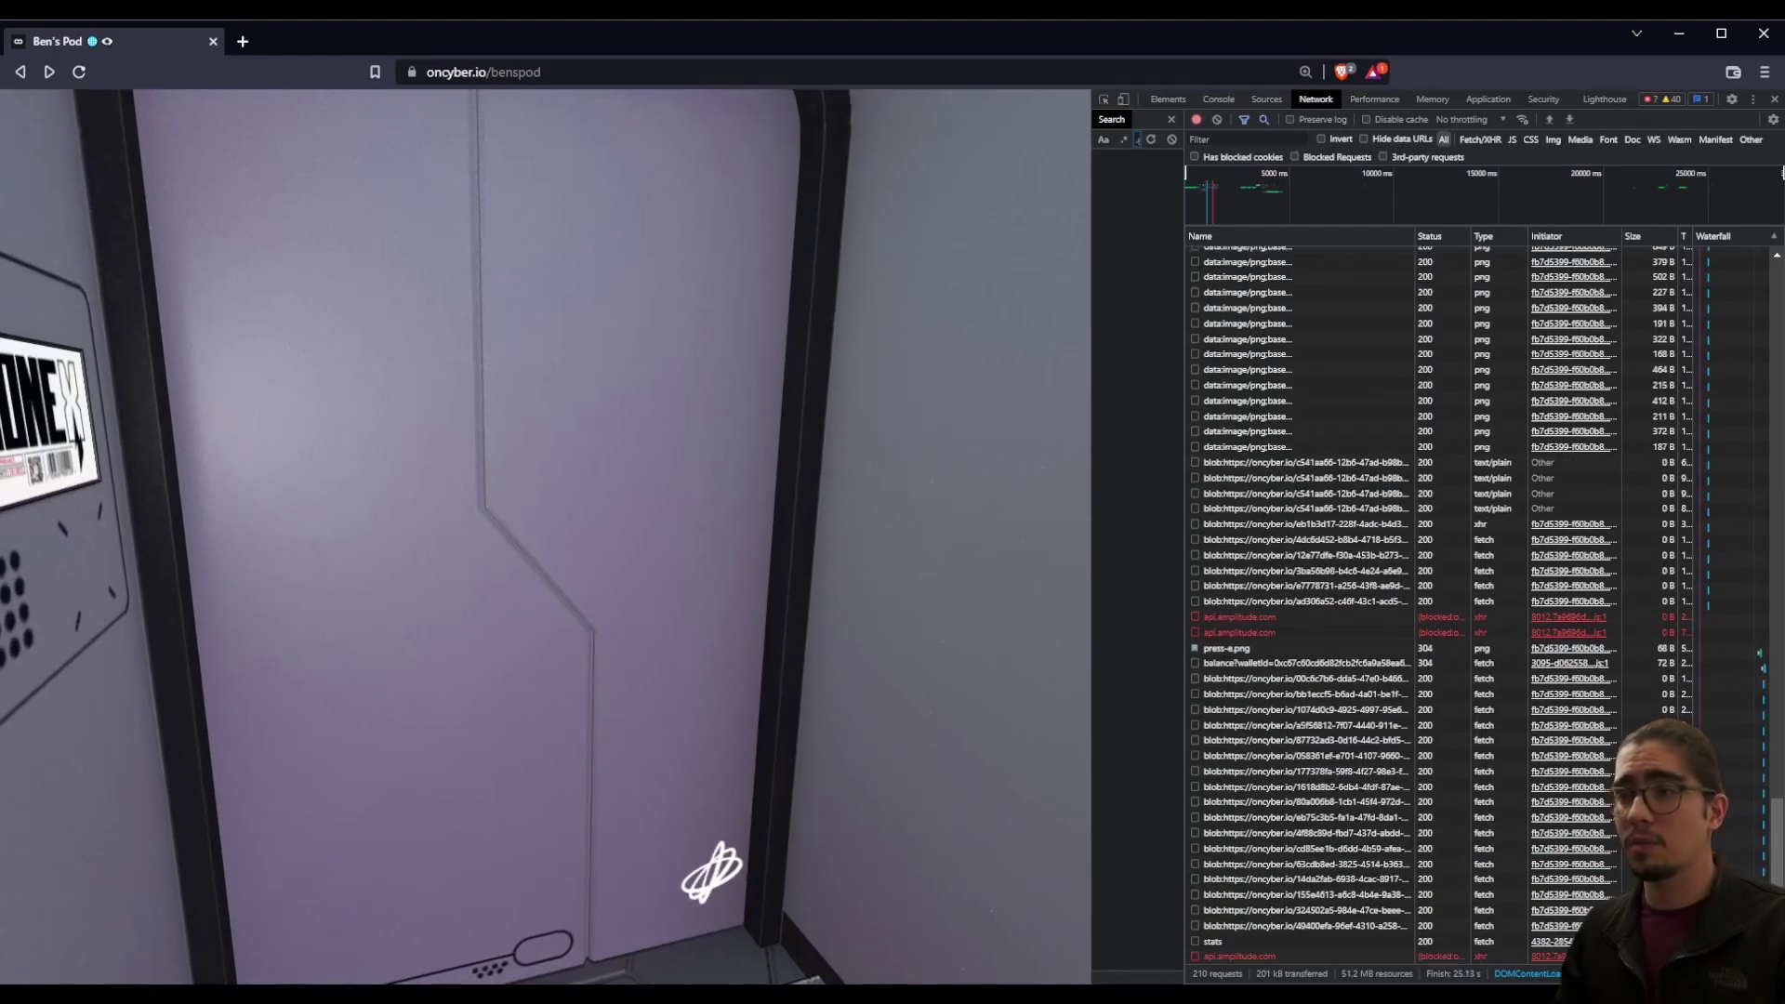
{"action": "key", "text": "w"}
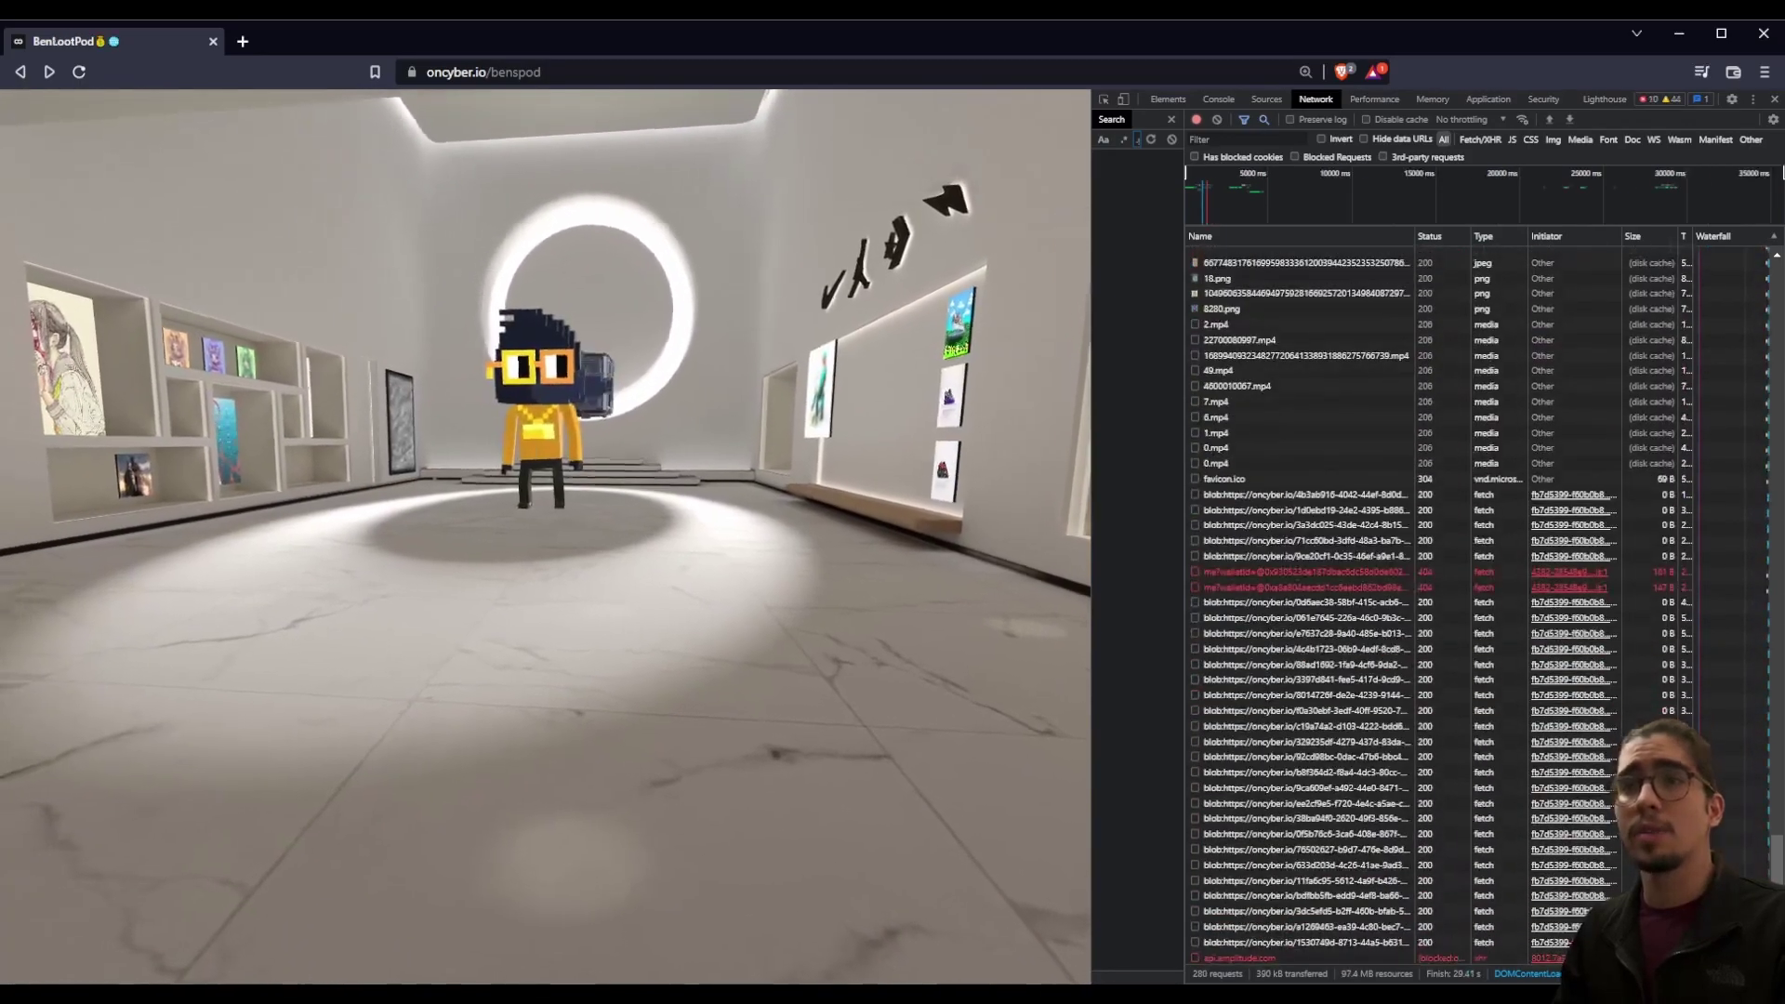
Step: Look around the gallery's shelves, figure and wall artworks, and leave the 3D navigation mode
{"action": "key", "text": "w"}
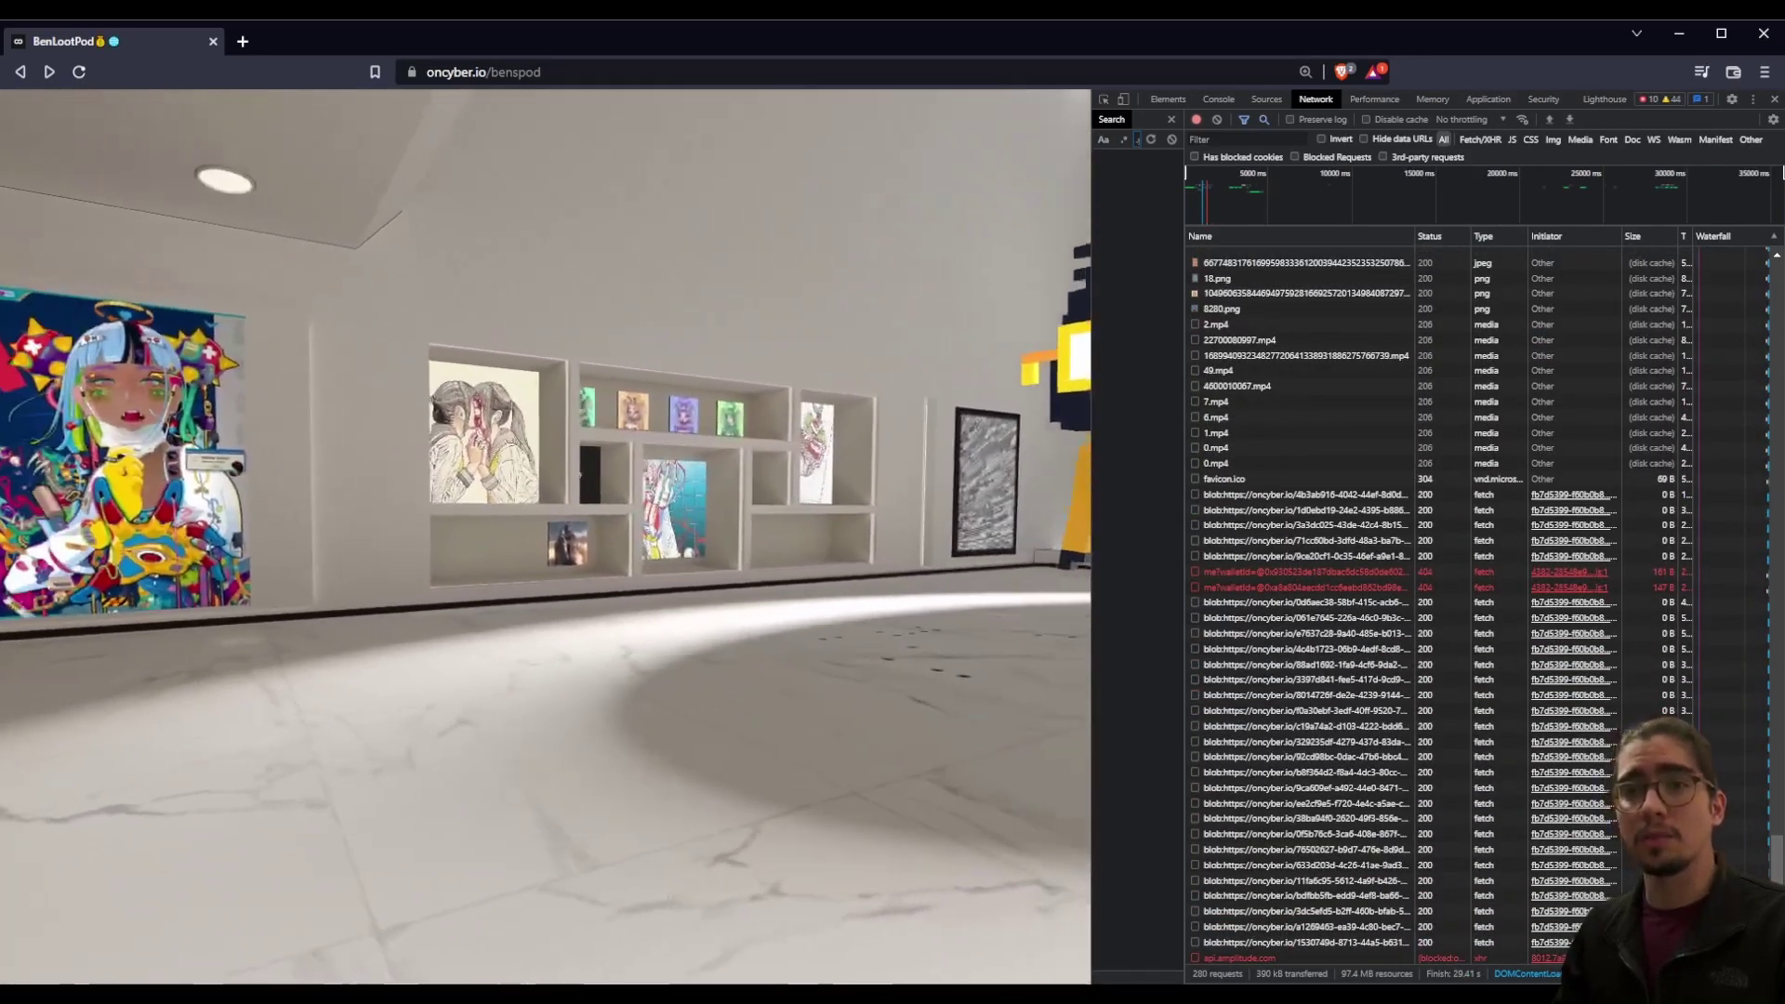
{"action": "key", "text": "Right"}
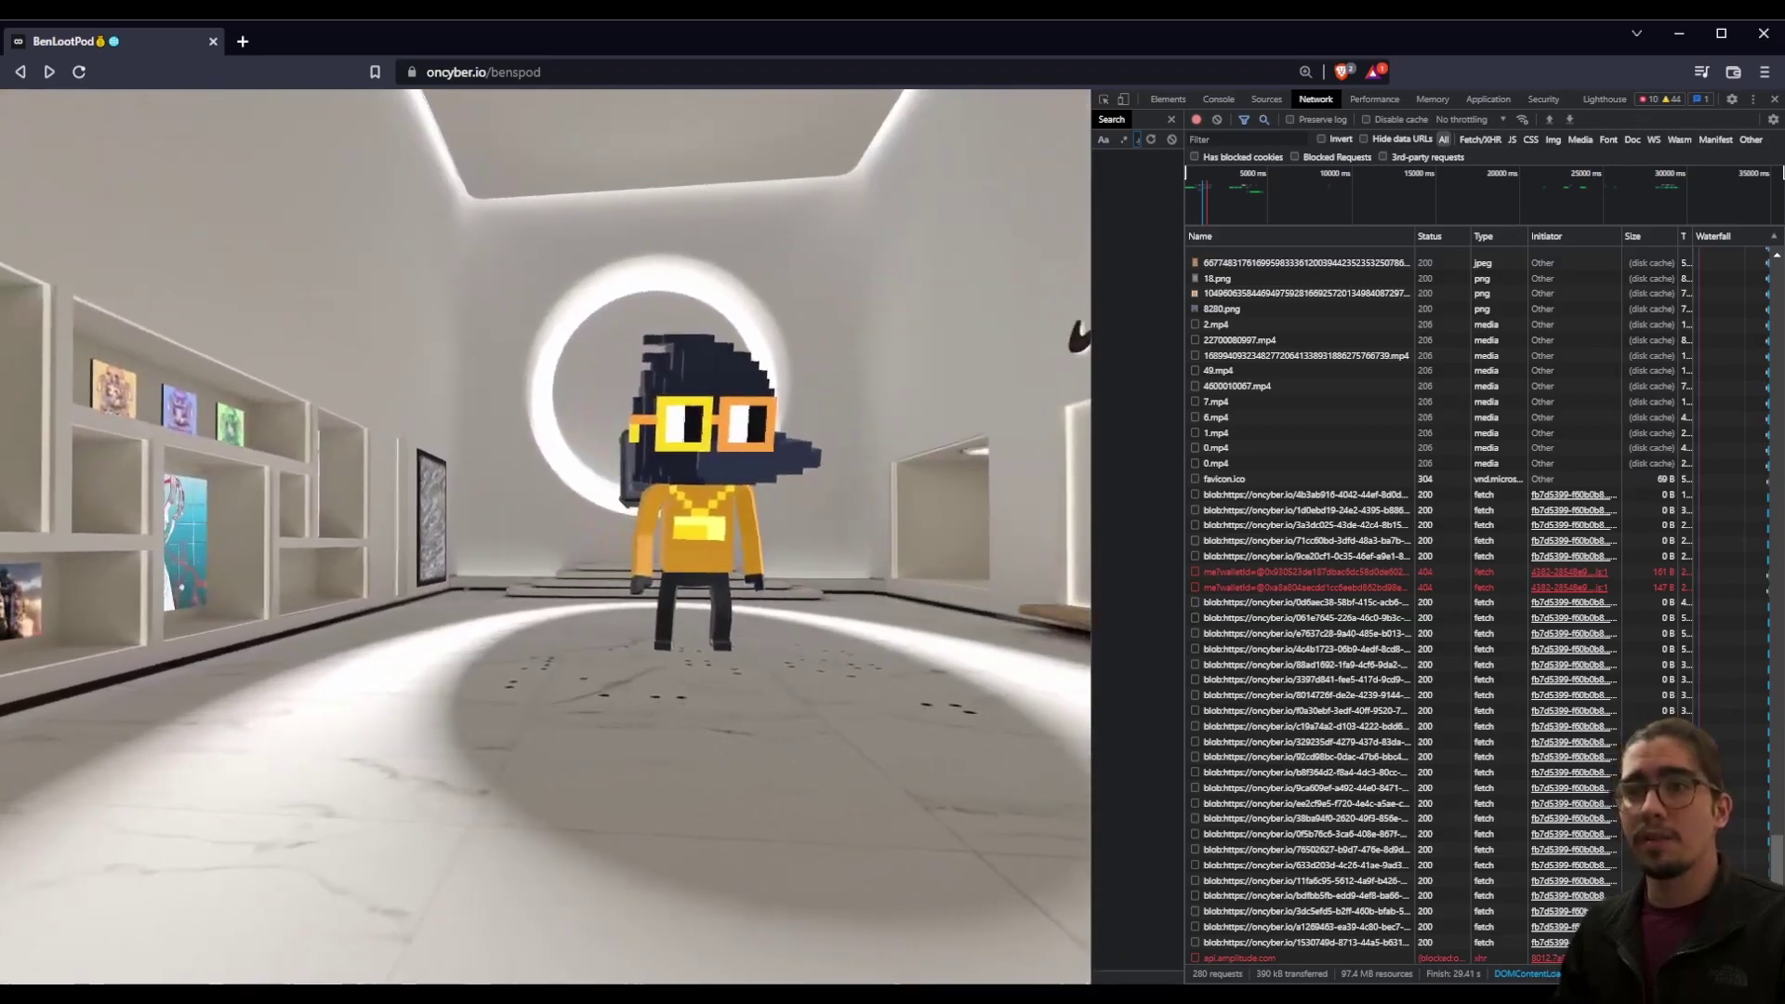
{"action": "key", "text": "Right"}
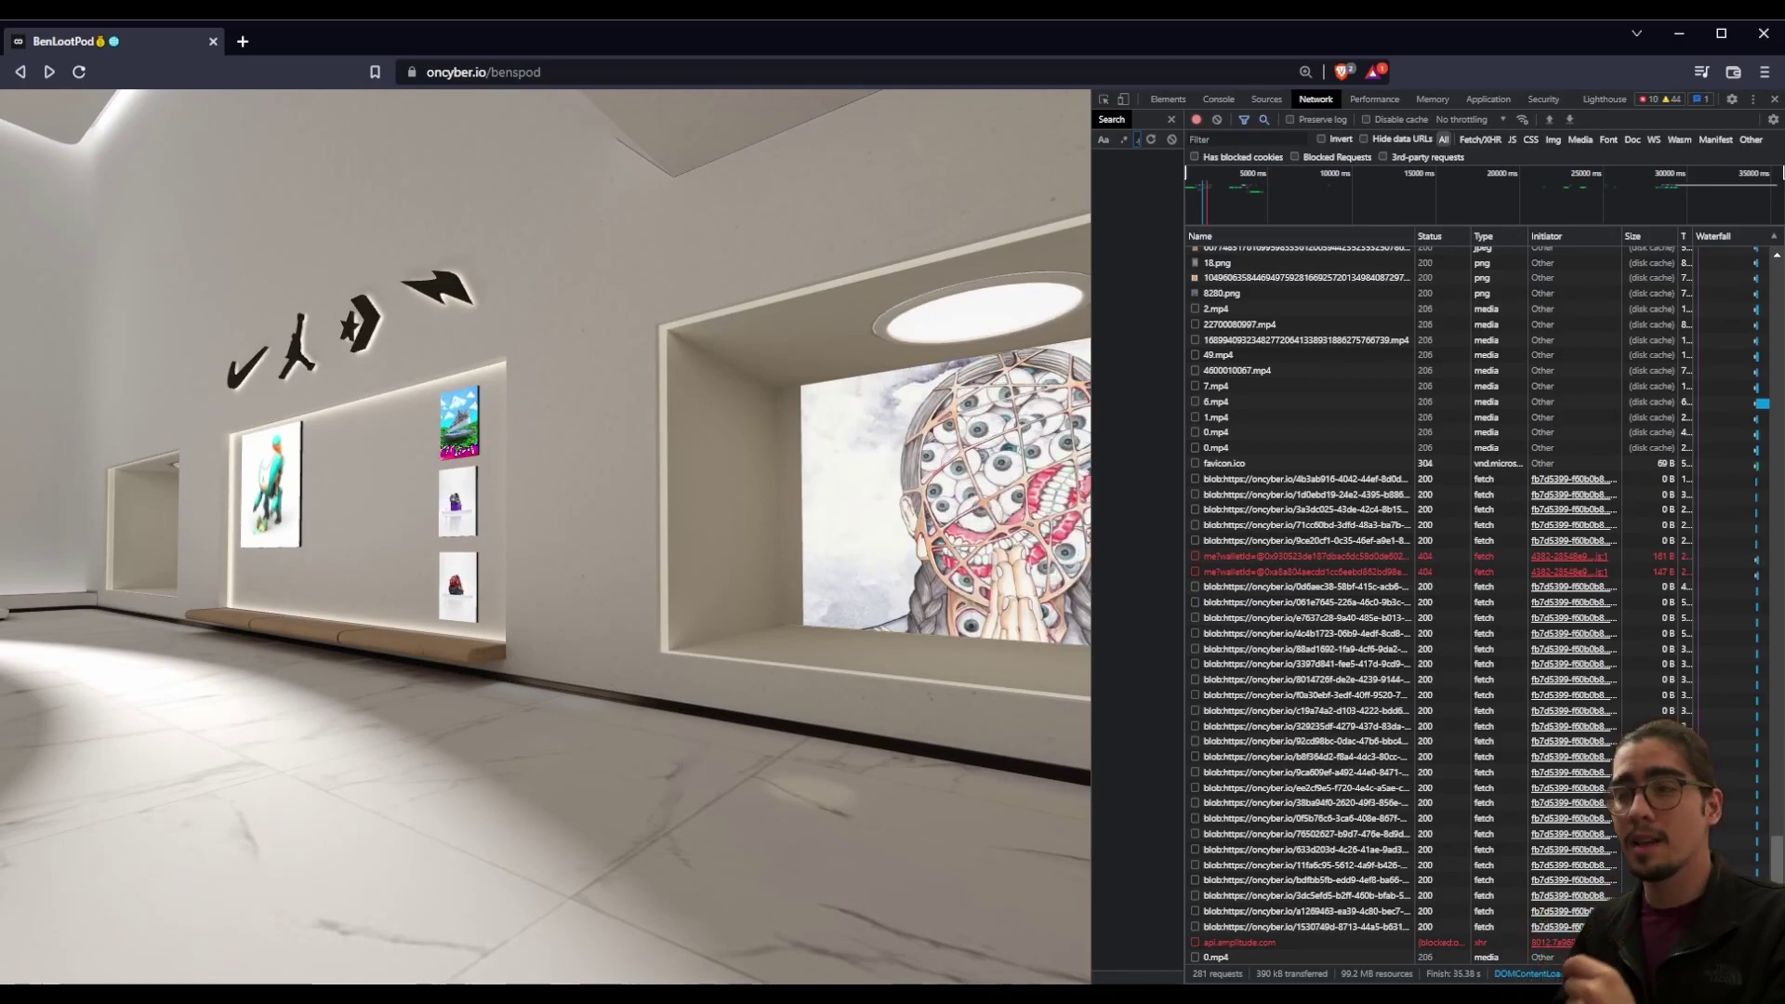
{"action": "key", "text": "Escape"}
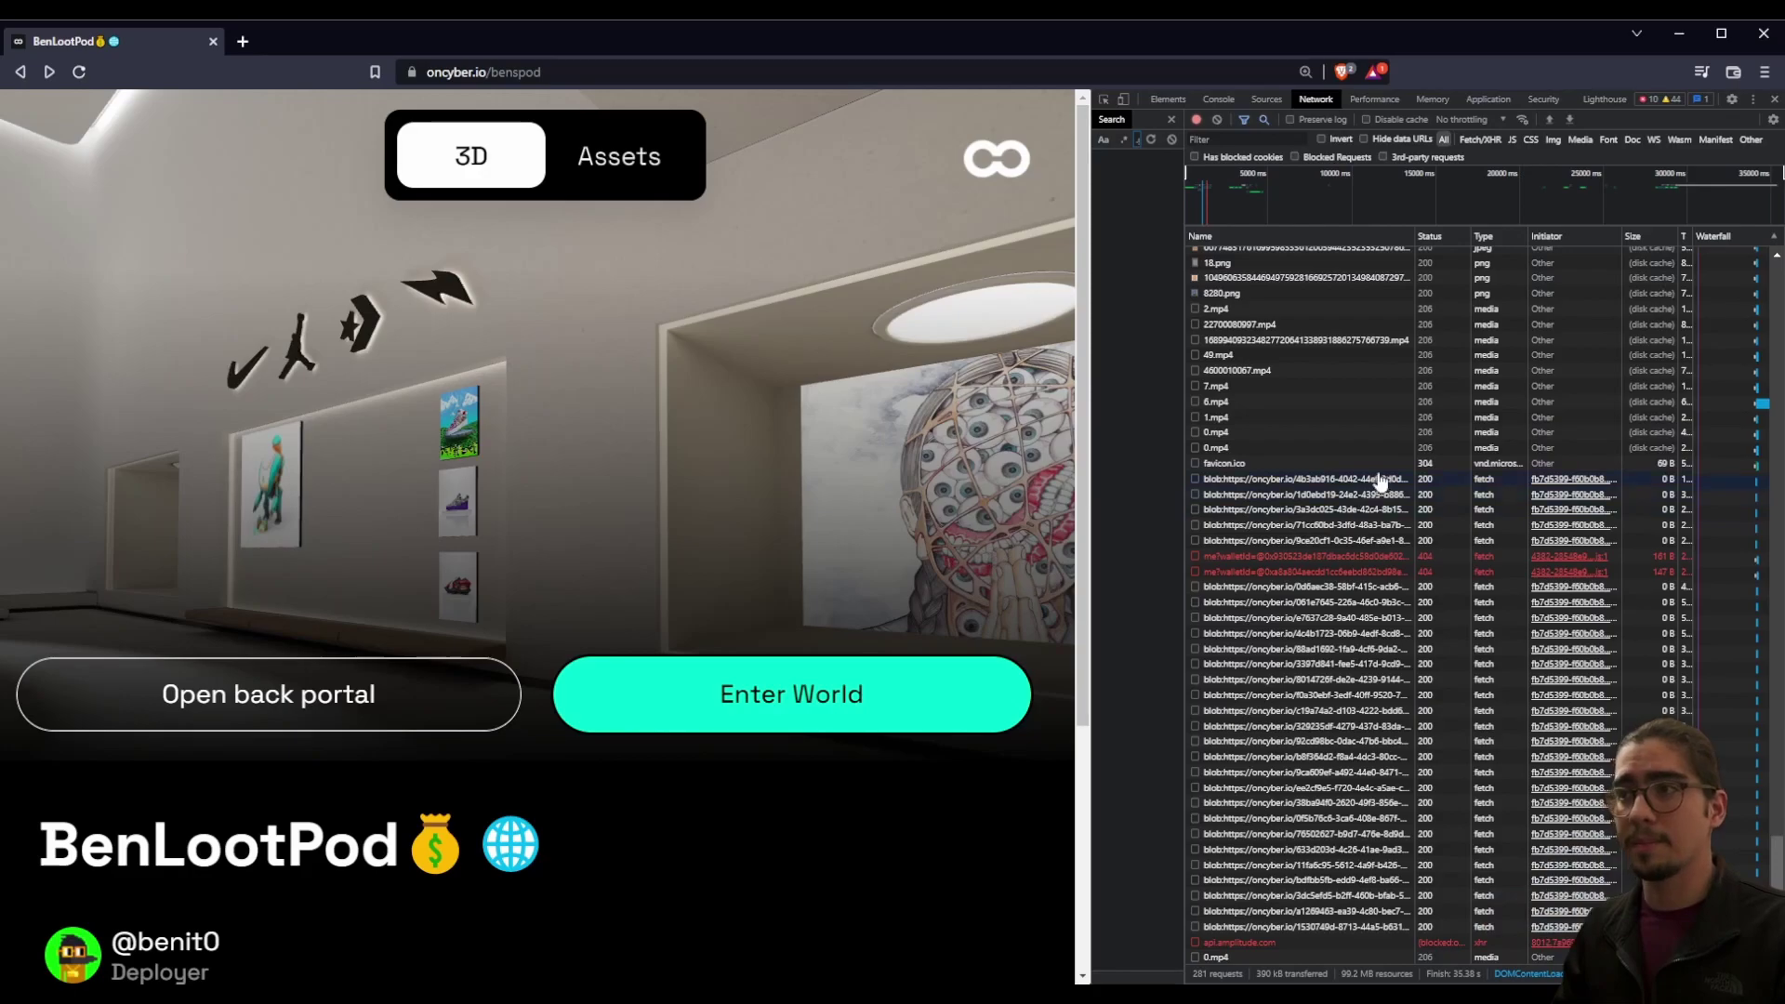
Step: Sort the network requests by type, then enlarge the developer tools text and widen the pane for easier reading
{"action": "left_click", "coordinate": [1507, 240]}
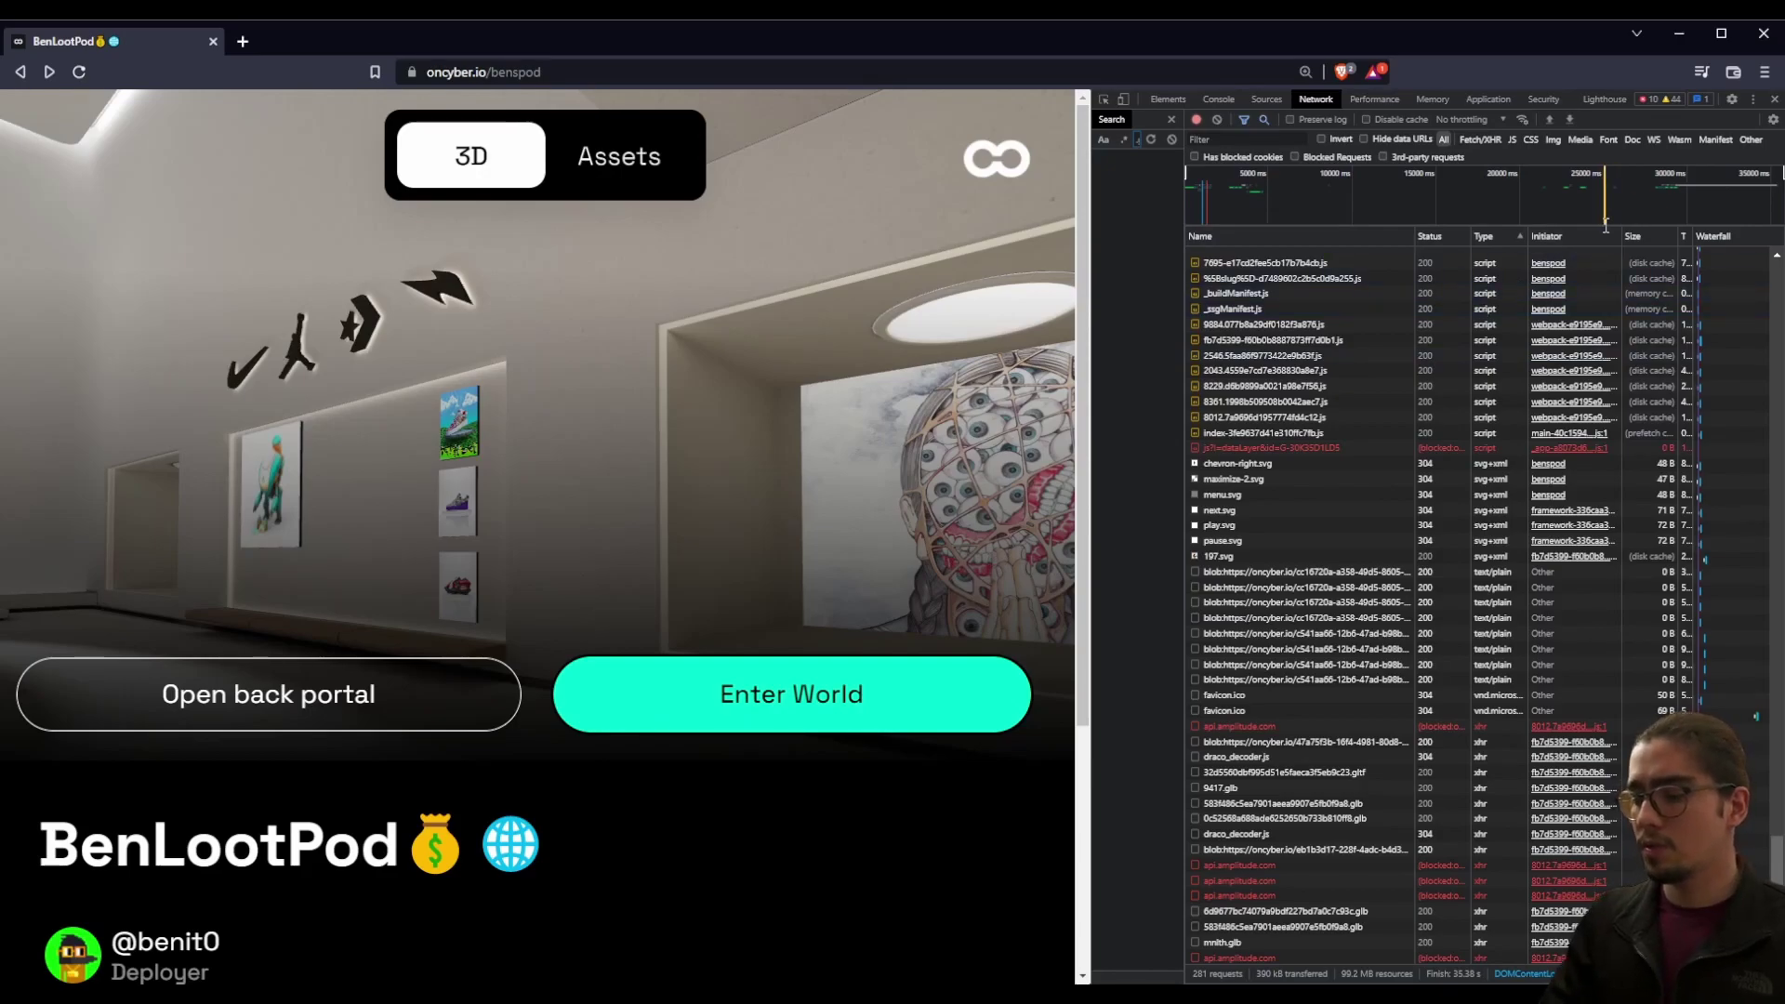
{"action": "key", "text": "ctrl+plus"}
{"action": "key", "text": "ctrl+plus"}
{"action": "key", "text": "ctrl+plus"}
{"action": "key", "text": "ctrl+plus"}
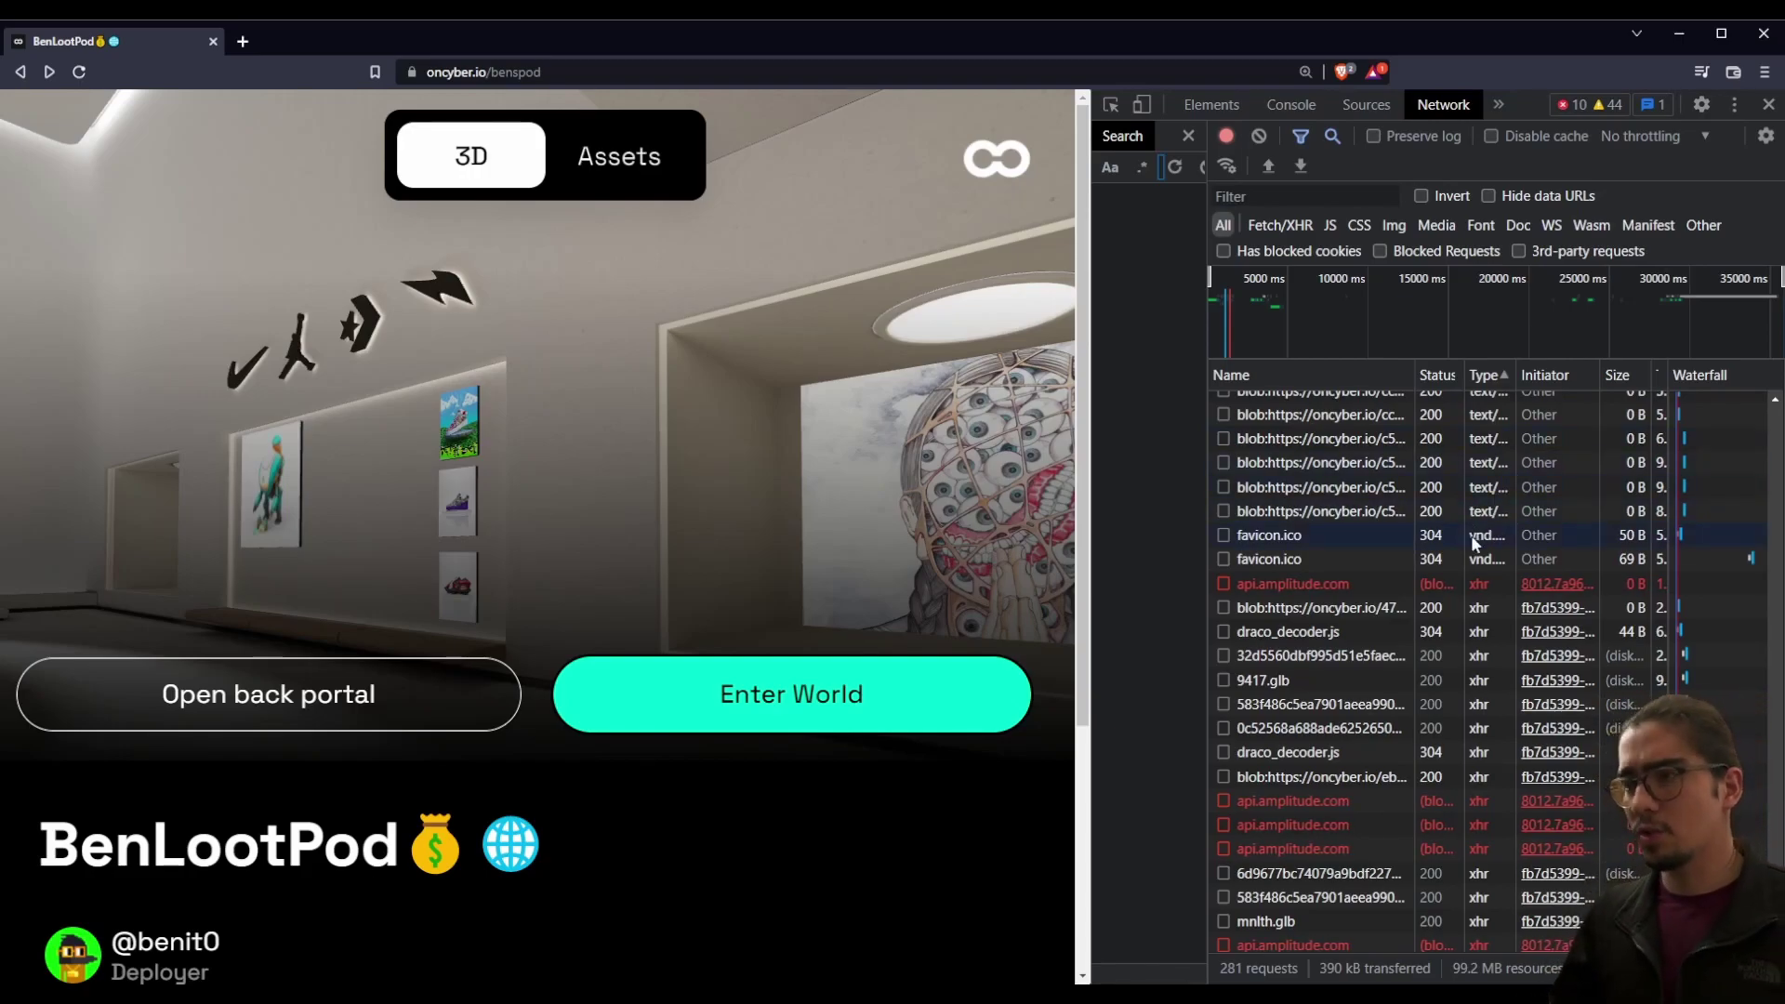
{"action": "left_click_drag", "start_coordinate": [1517, 375], "coordinate": [1555, 370]}
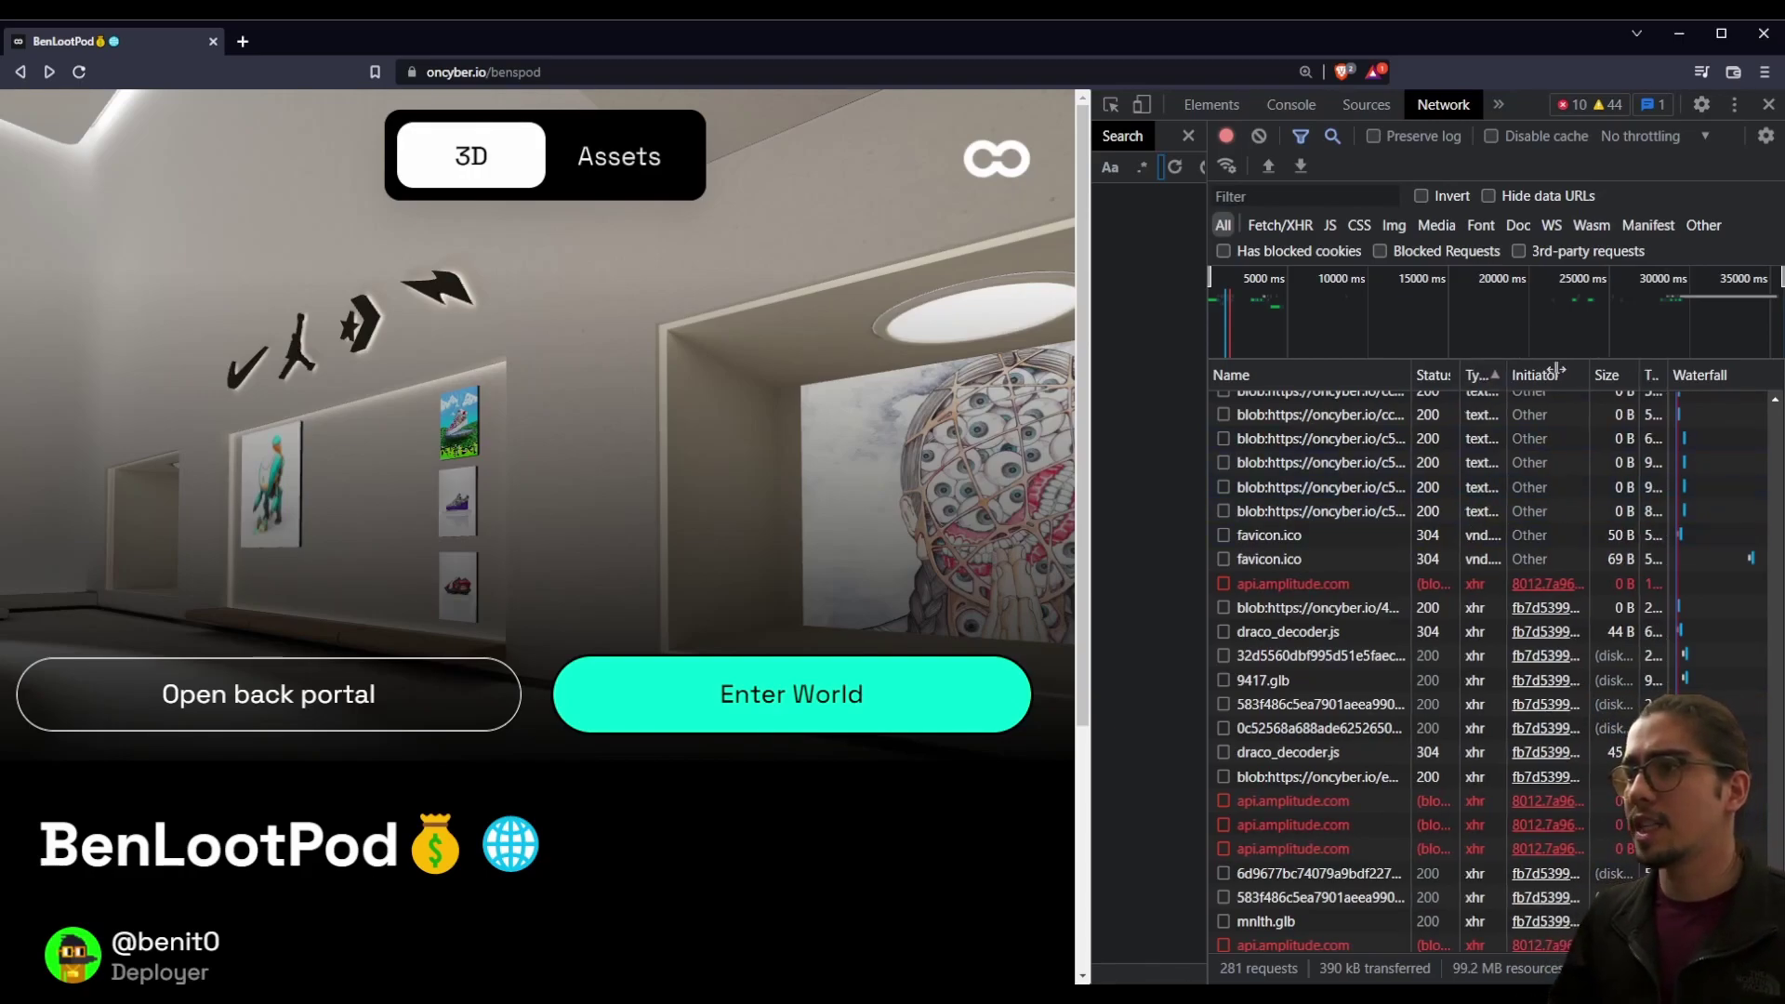
{"action": "left_click_drag", "start_coordinate": [1079, 290], "coordinate": [859, 299]}
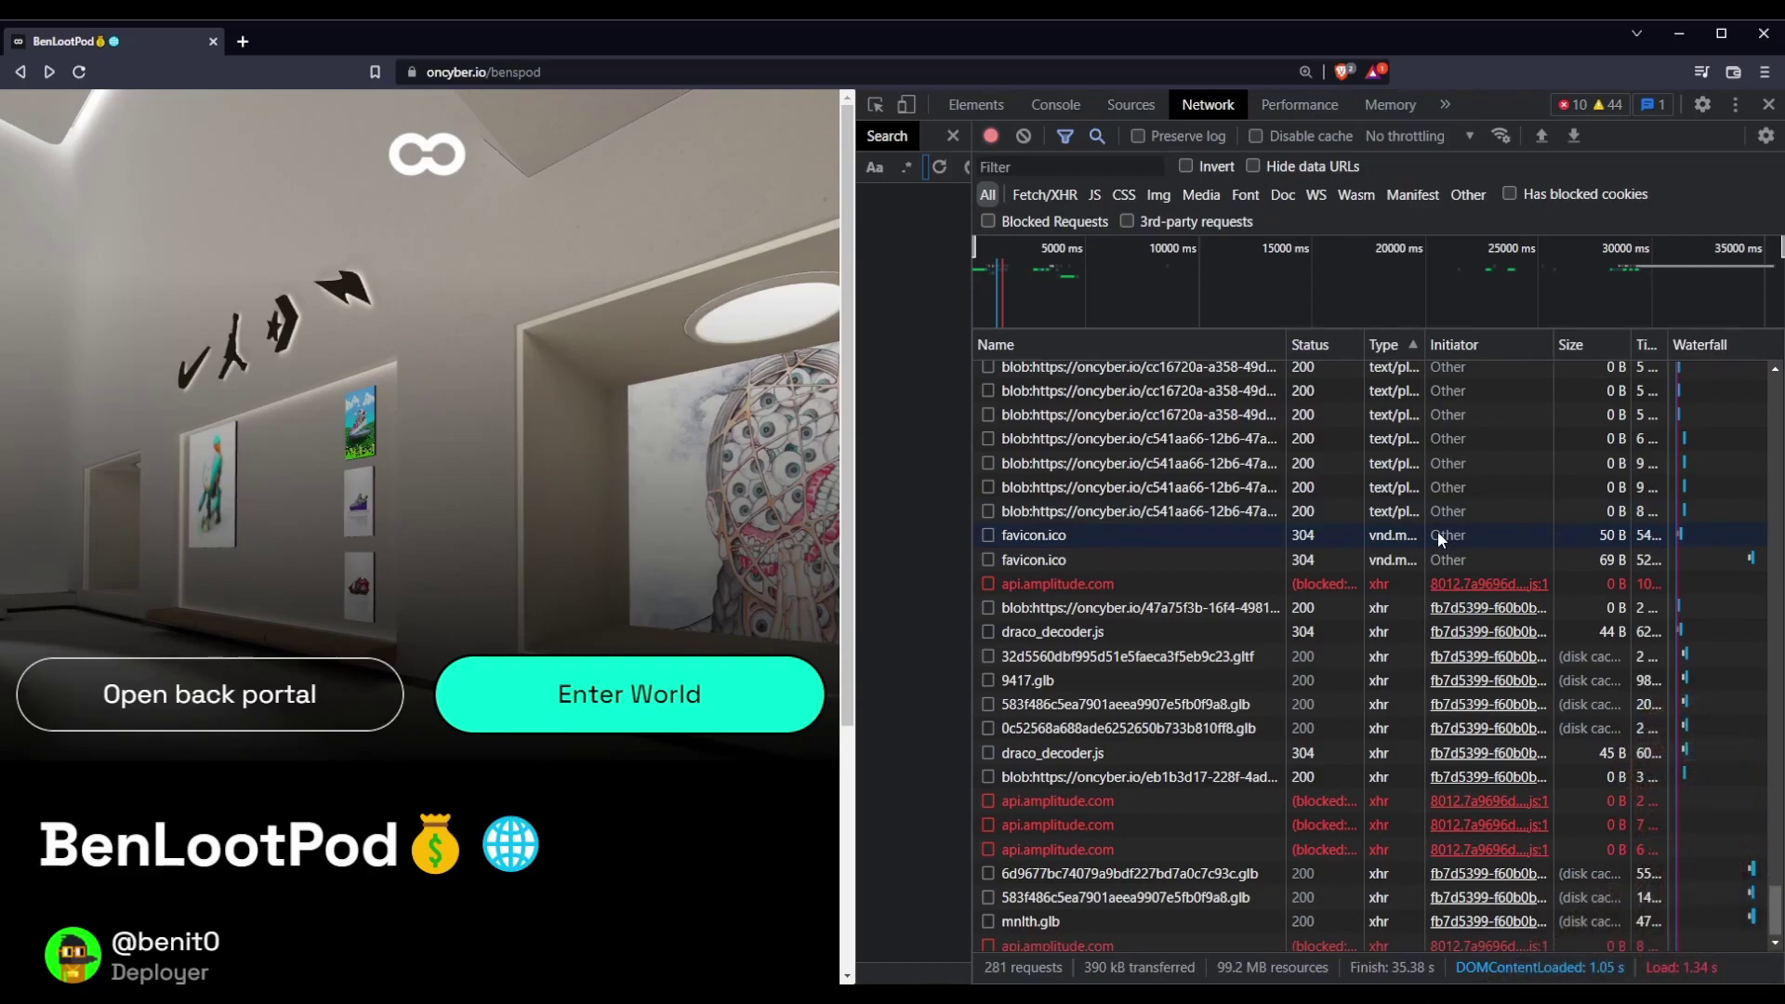
Step: Examine the type-sorted request list for fetch, font, script, image and media files, widening the Type column
{"action": "scroll", "coordinate": [1184, 572], "scroll_direction": "up", "scroll_amount": 5}
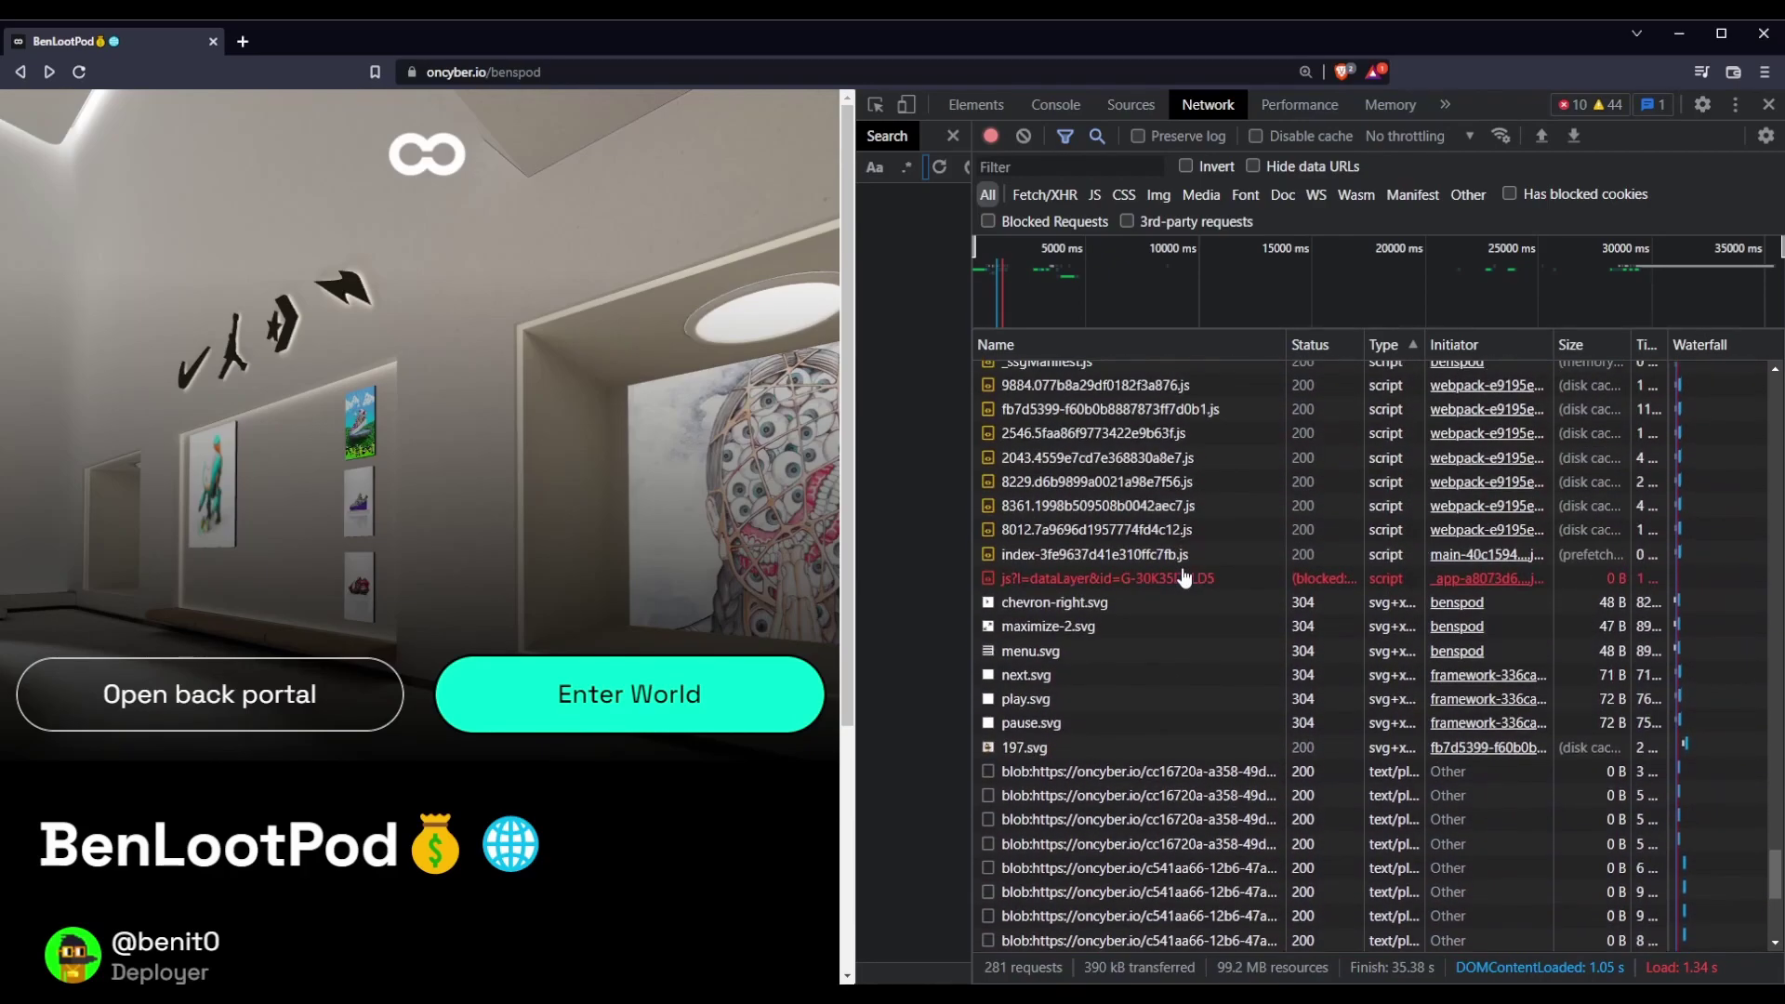
{"action": "scroll", "coordinate": [1184, 578], "scroll_direction": "up", "scroll_amount": 12}
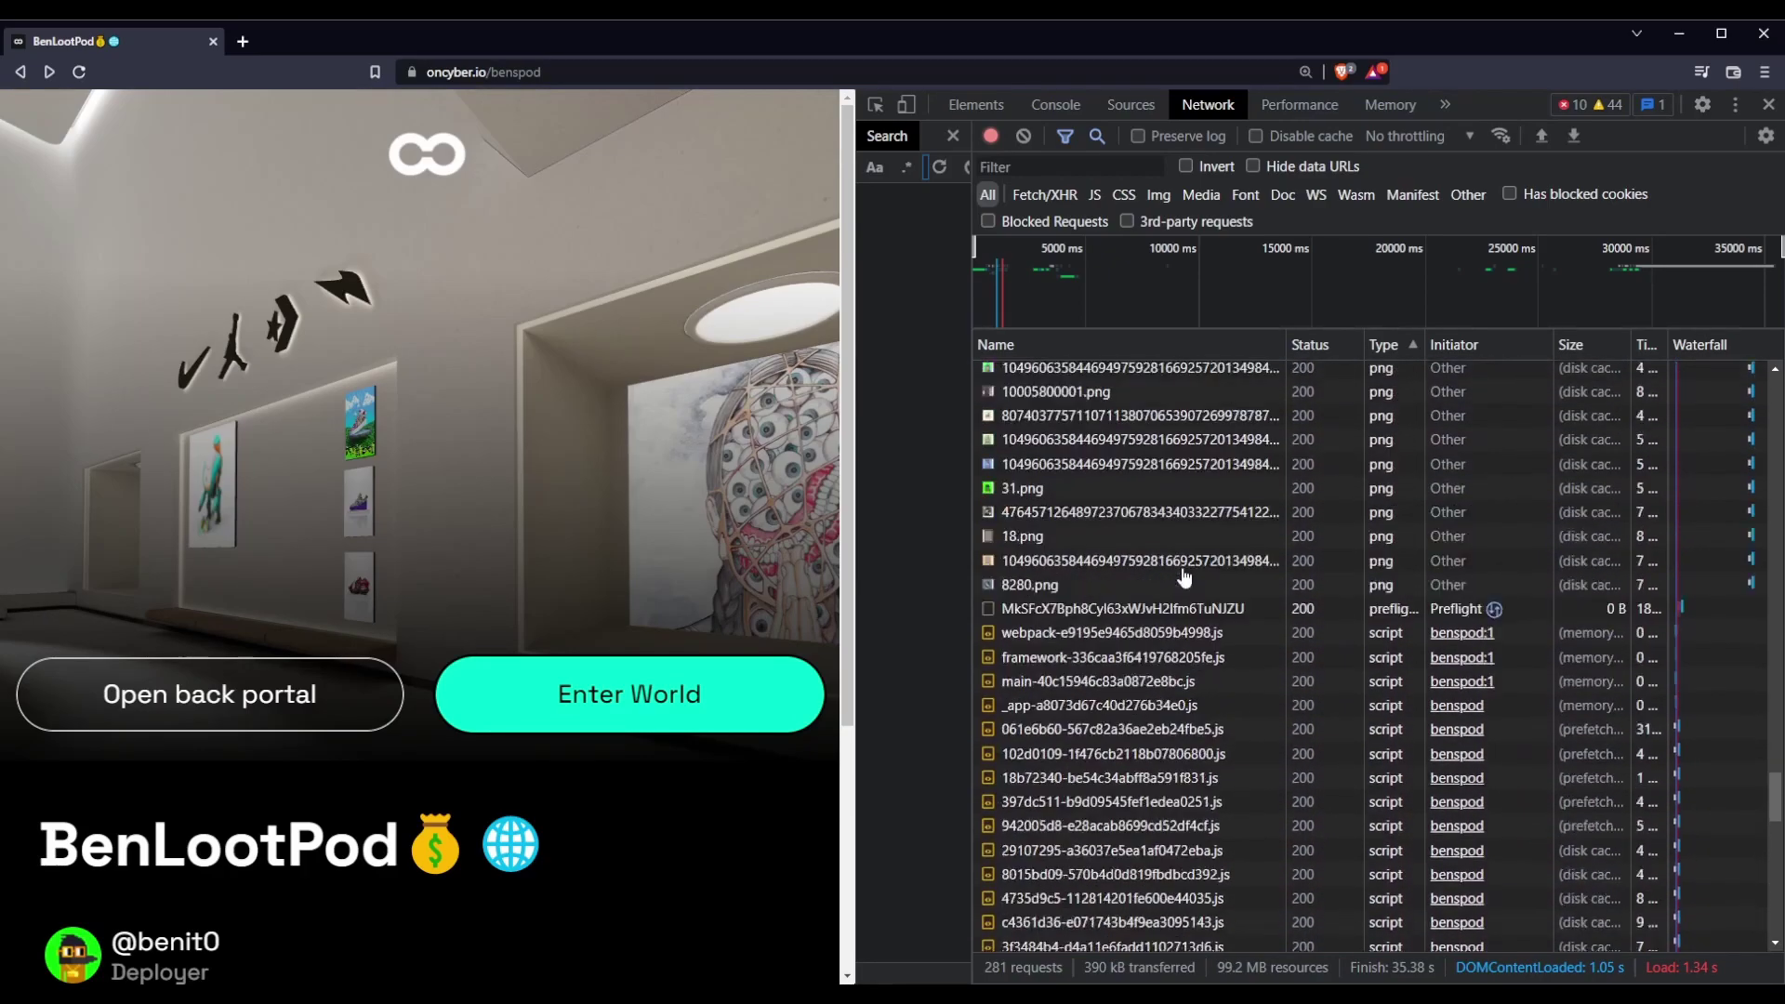
{"action": "scroll", "coordinate": [1184, 577], "scroll_direction": "up", "scroll_amount": 10}
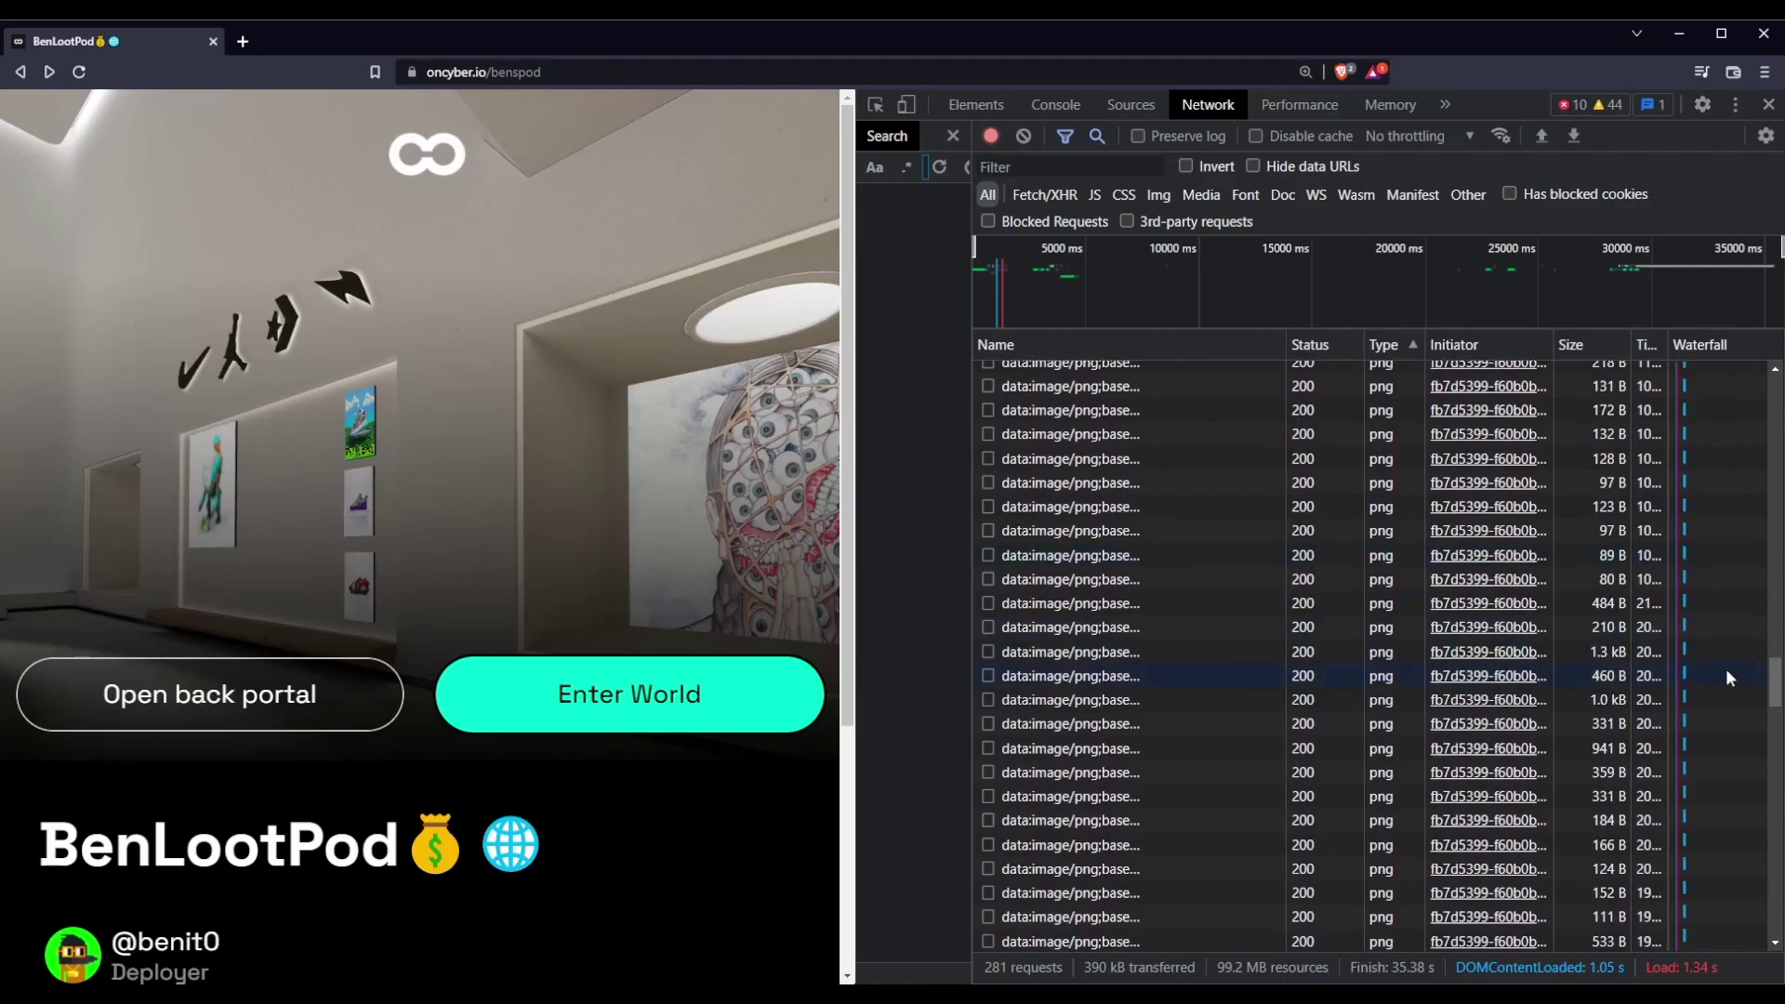
{"action": "left_click_drag", "start_coordinate": [1768, 687], "coordinate": [1764, 387]}
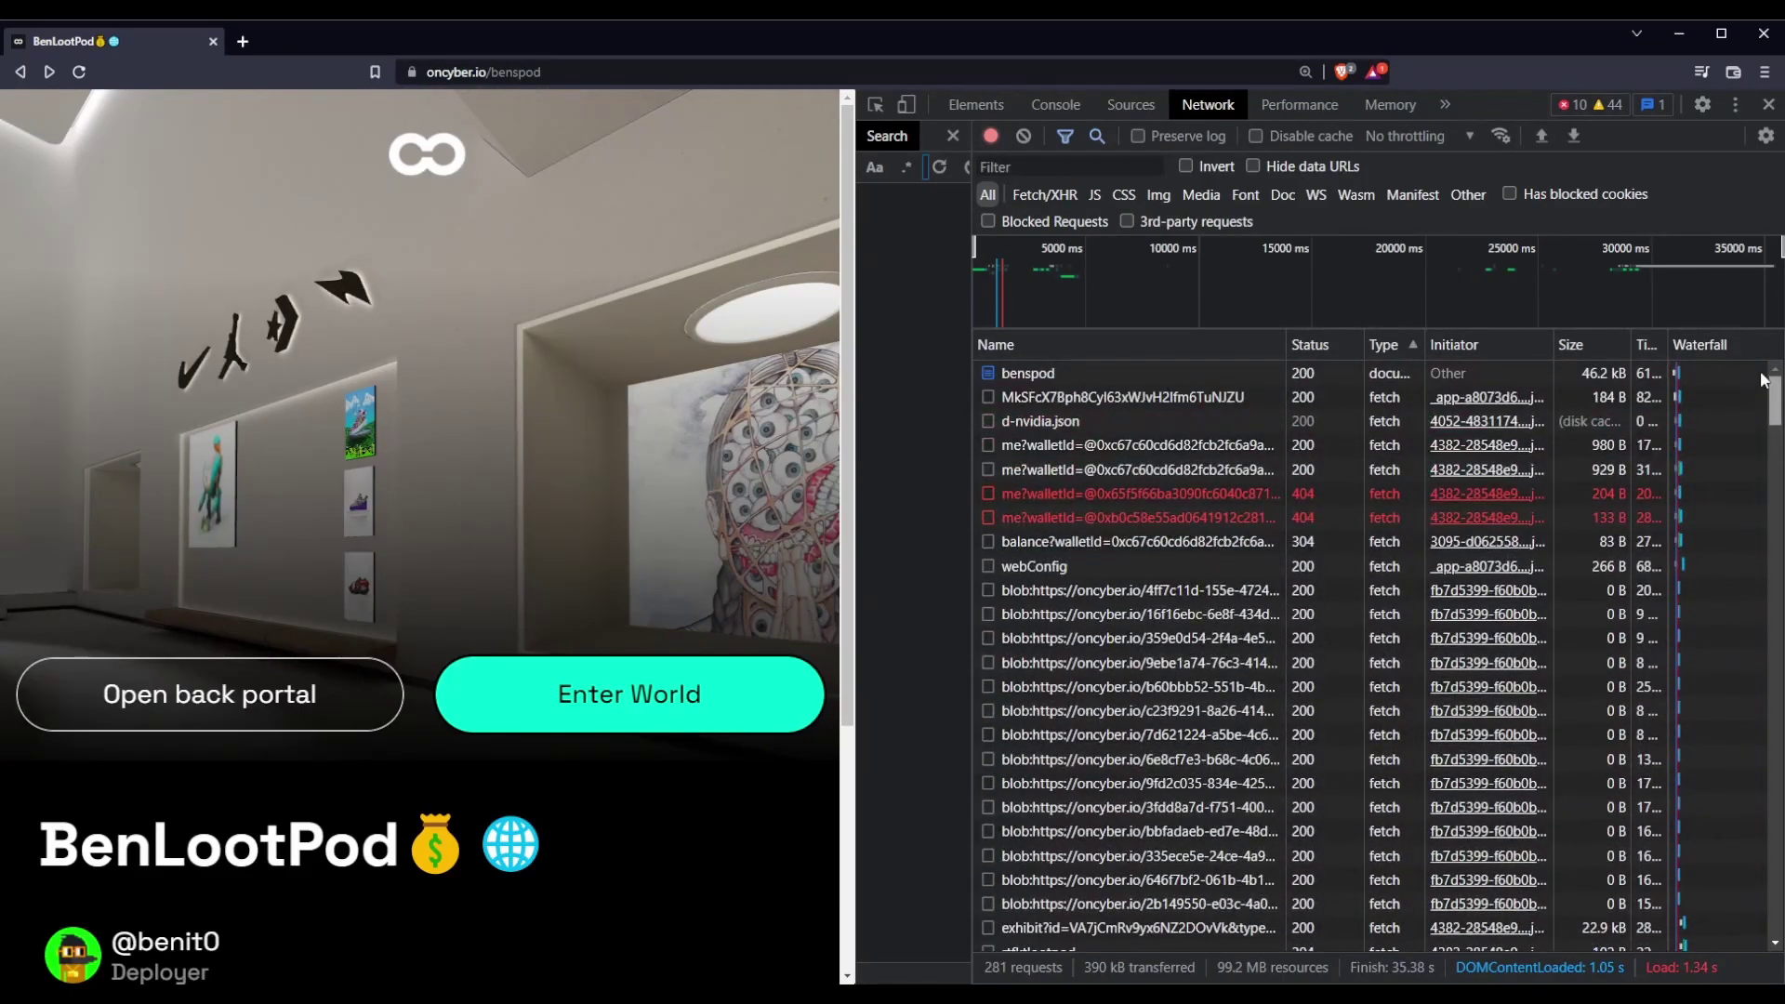
{"action": "scroll", "coordinate": [1536, 552], "scroll_direction": "down", "scroll_amount": 5}
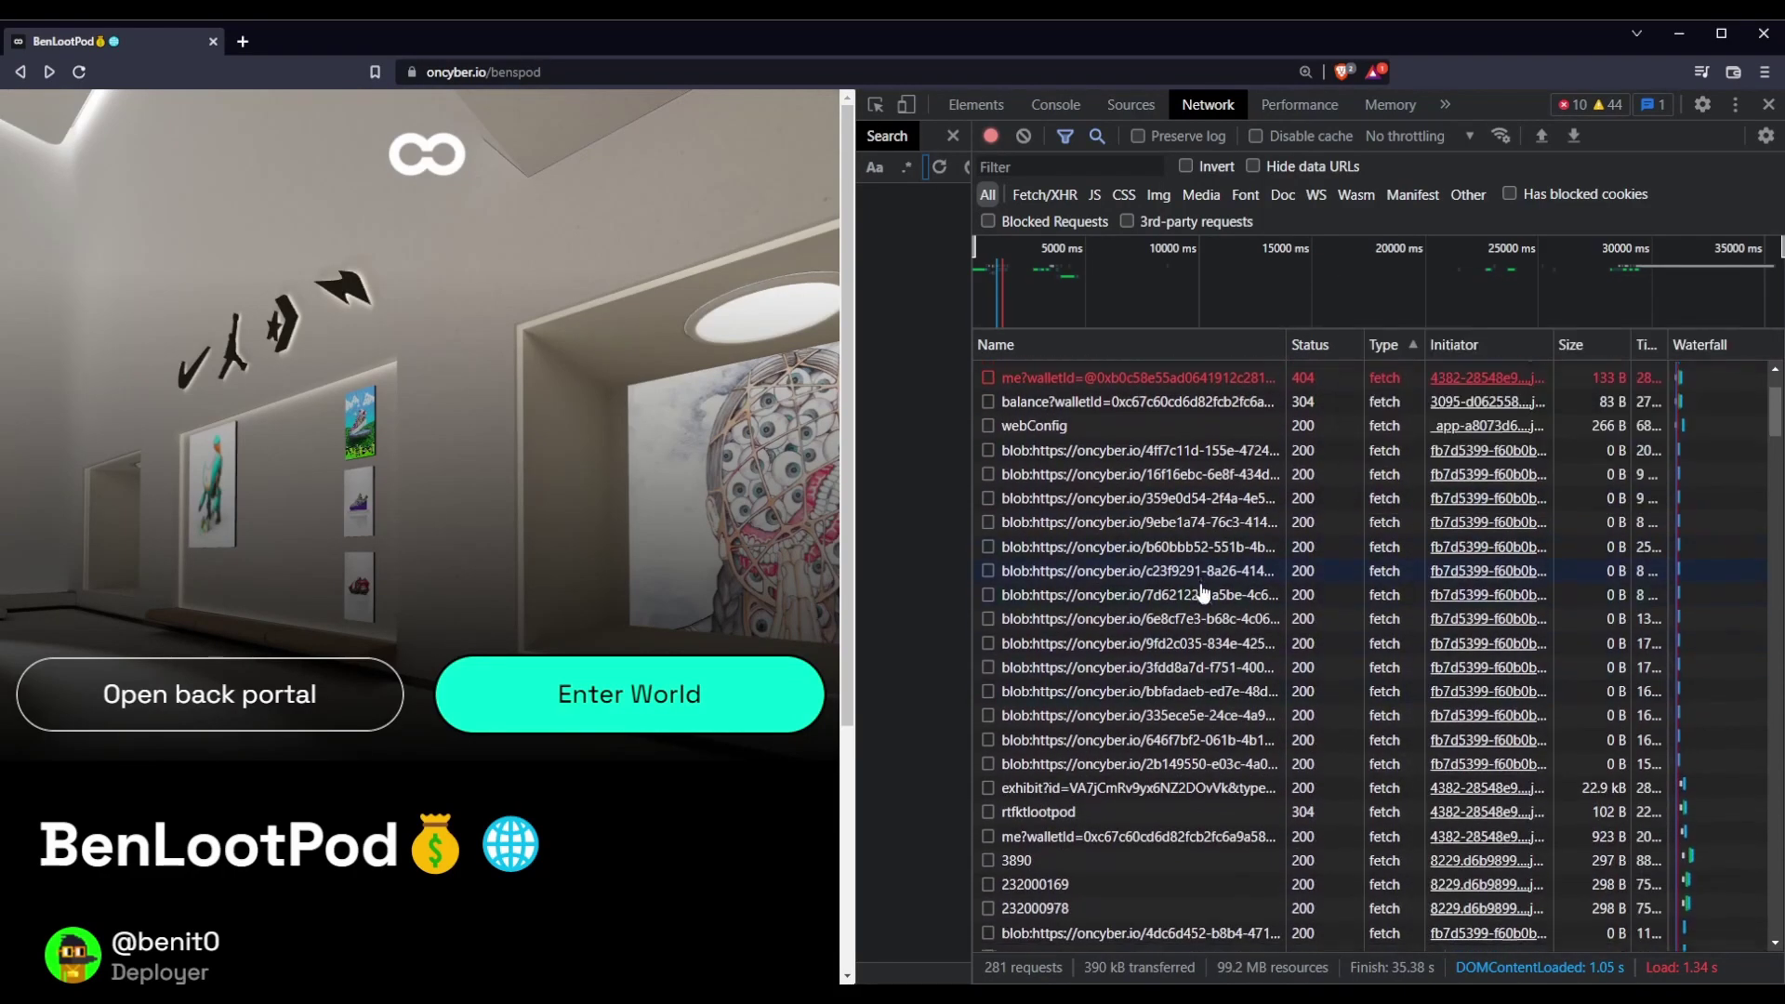
{"action": "scroll", "coordinate": [1202, 593], "scroll_direction": "down", "scroll_amount": 15}
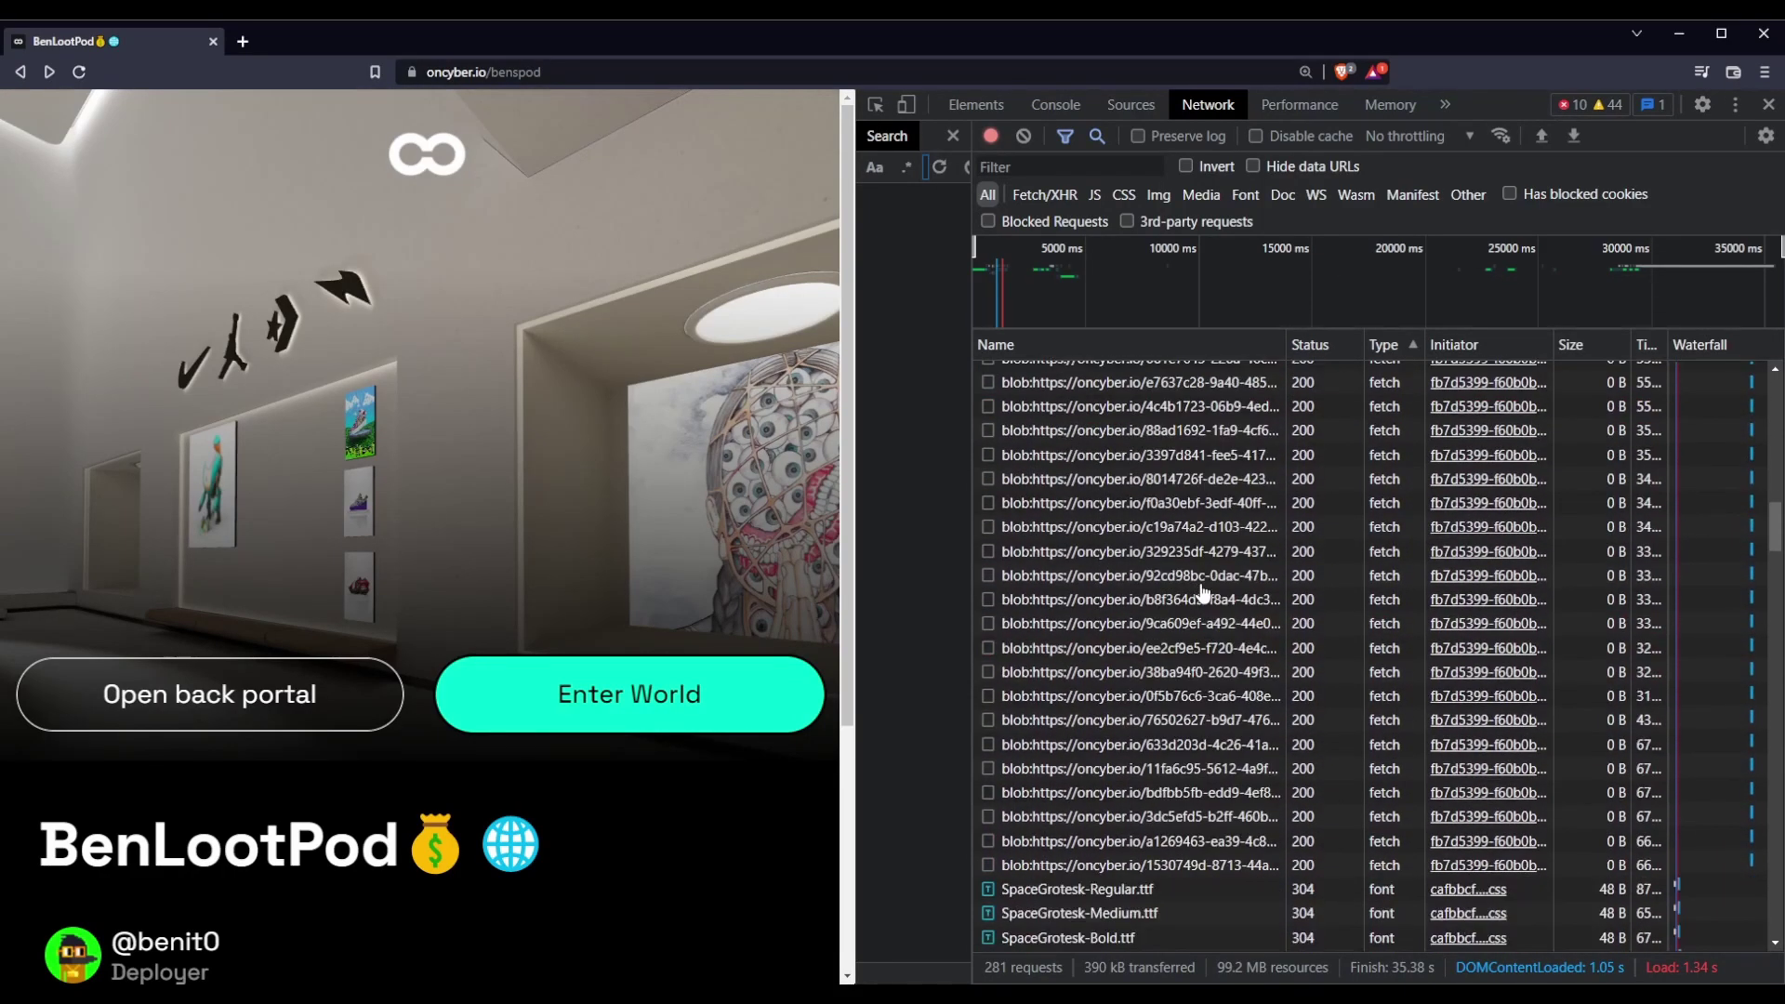
{"action": "scroll", "coordinate": [1202, 593], "scroll_direction": "down", "scroll_amount": 11}
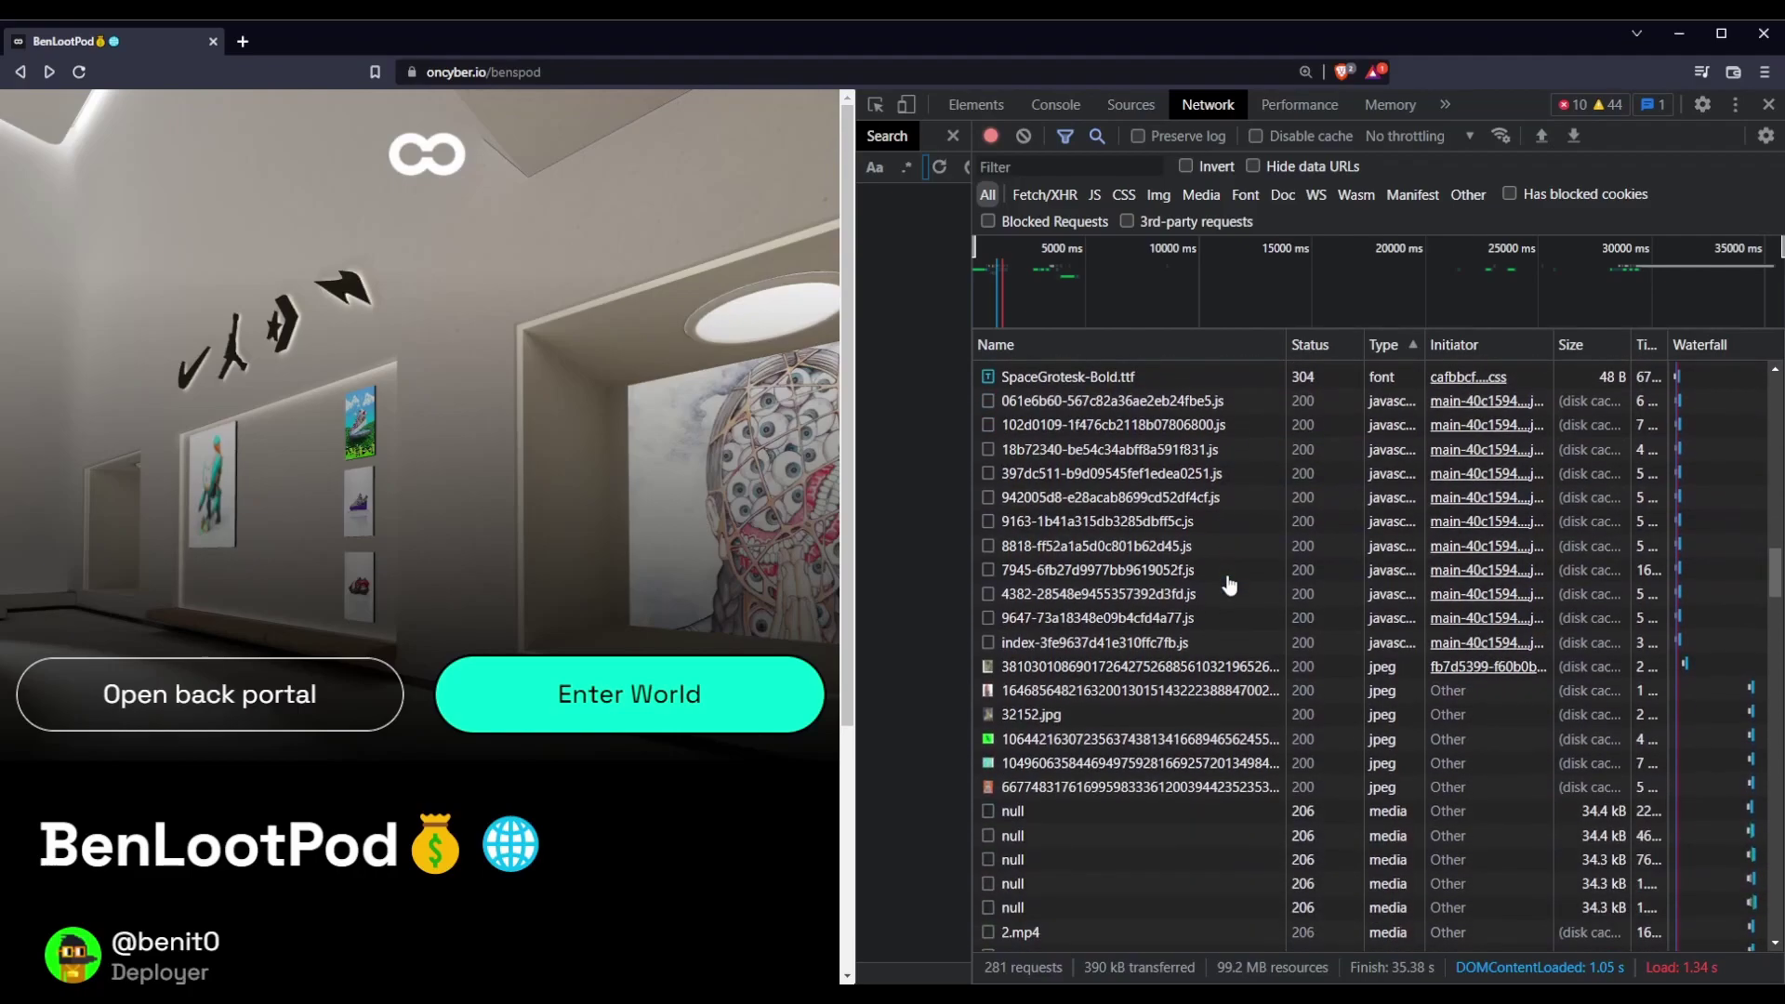
{"action": "scroll", "coordinate": [1229, 584], "scroll_direction": "up", "scroll_amount": 5}
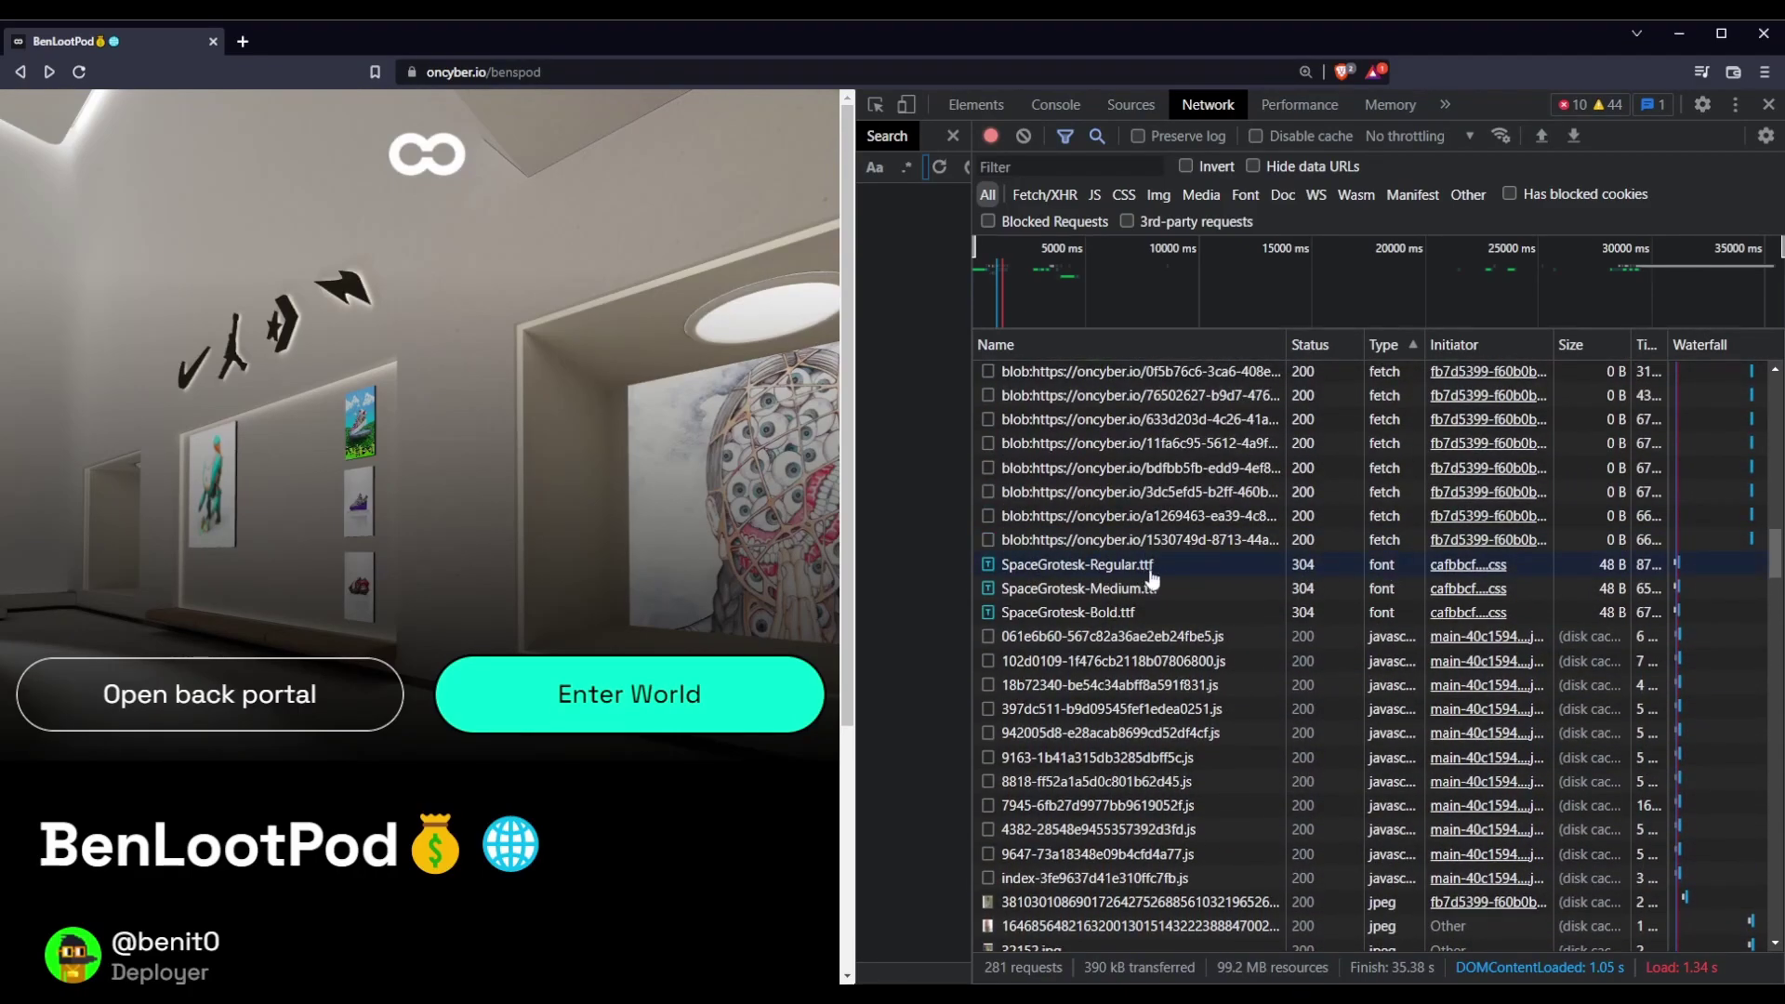
{"action": "scroll", "coordinate": [1226, 589], "scroll_direction": "down", "scroll_amount": 2}
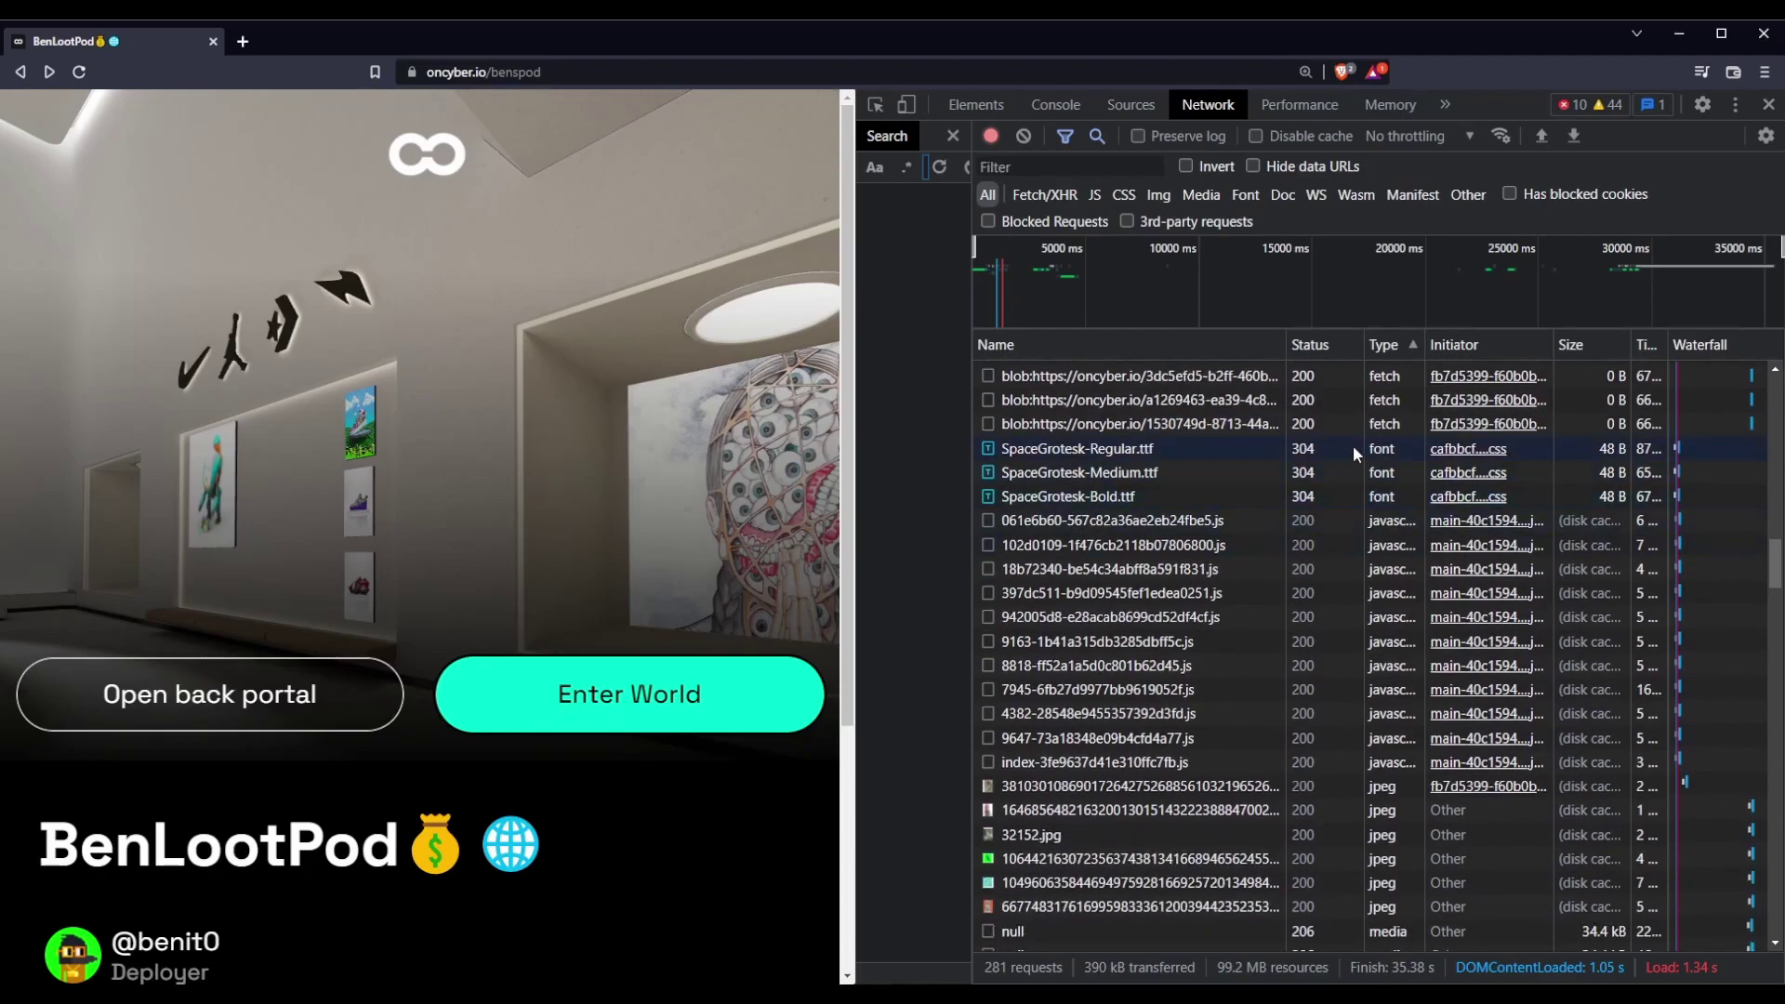
{"action": "scroll", "coordinate": [1245, 475], "scroll_direction": "down", "scroll_amount": 2}
{"action": "left_click_drag", "start_coordinate": [1428, 345], "coordinate": [1483, 344]}
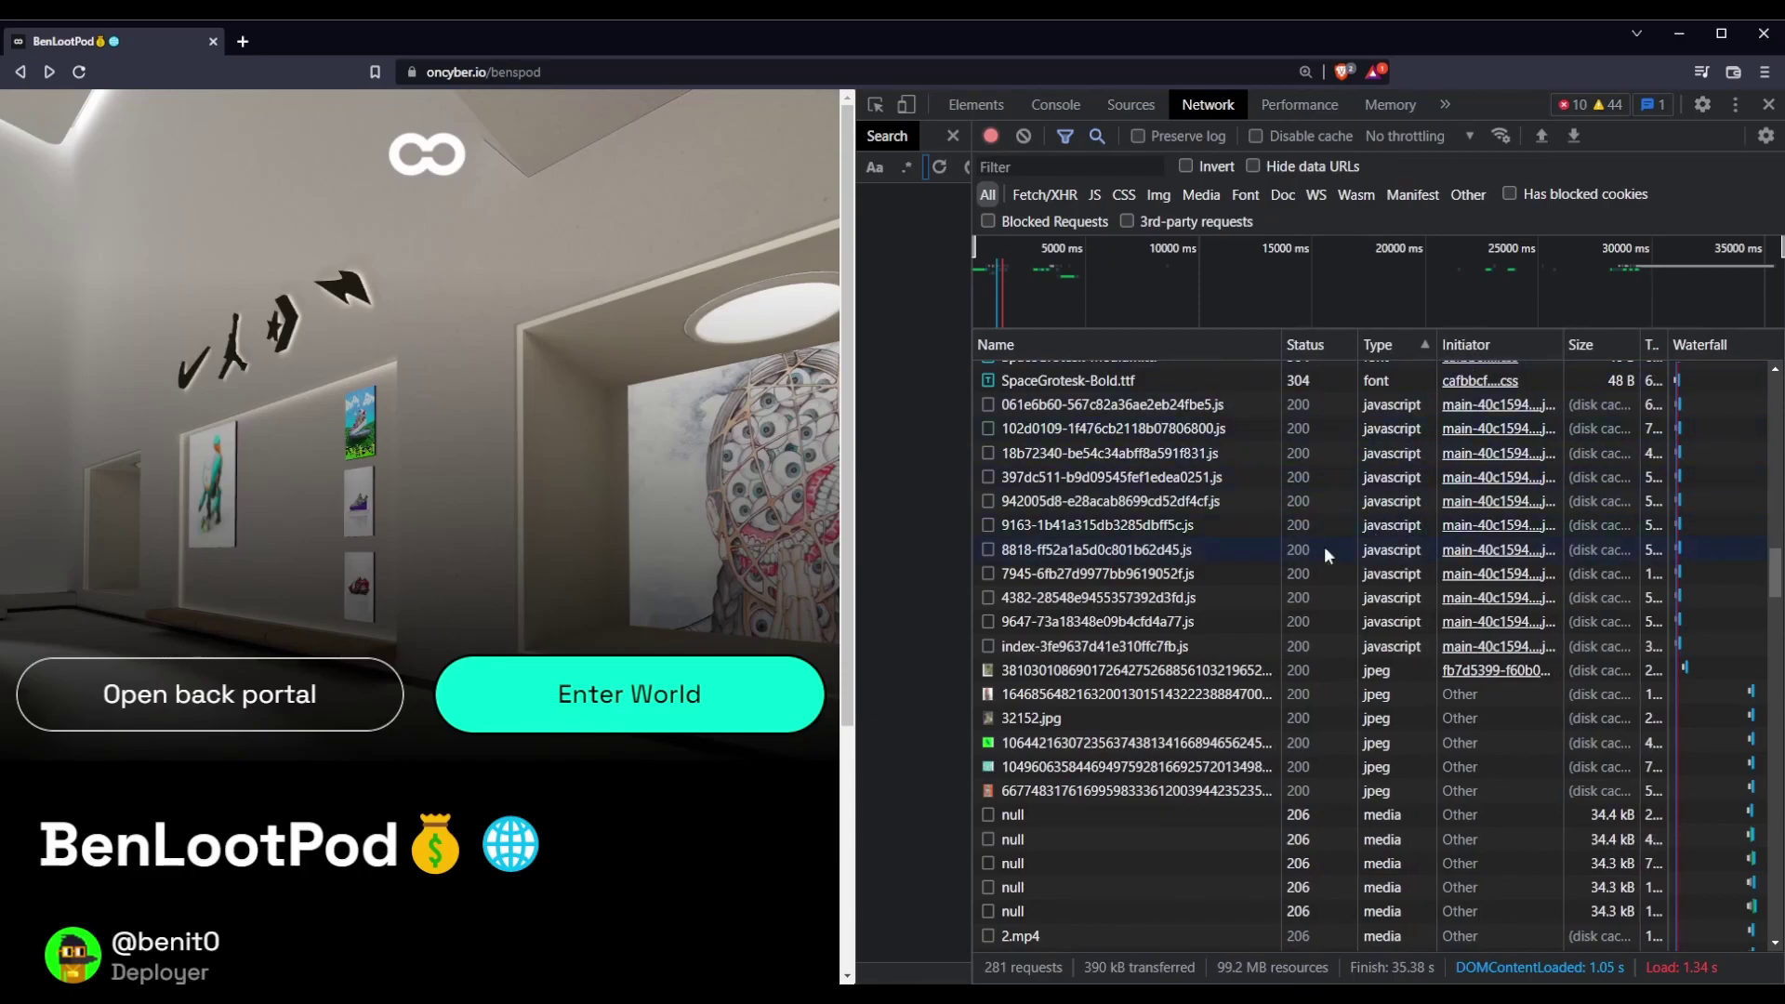
{"action": "scroll", "coordinate": [1396, 550], "scroll_direction": "down", "scroll_amount": 4}
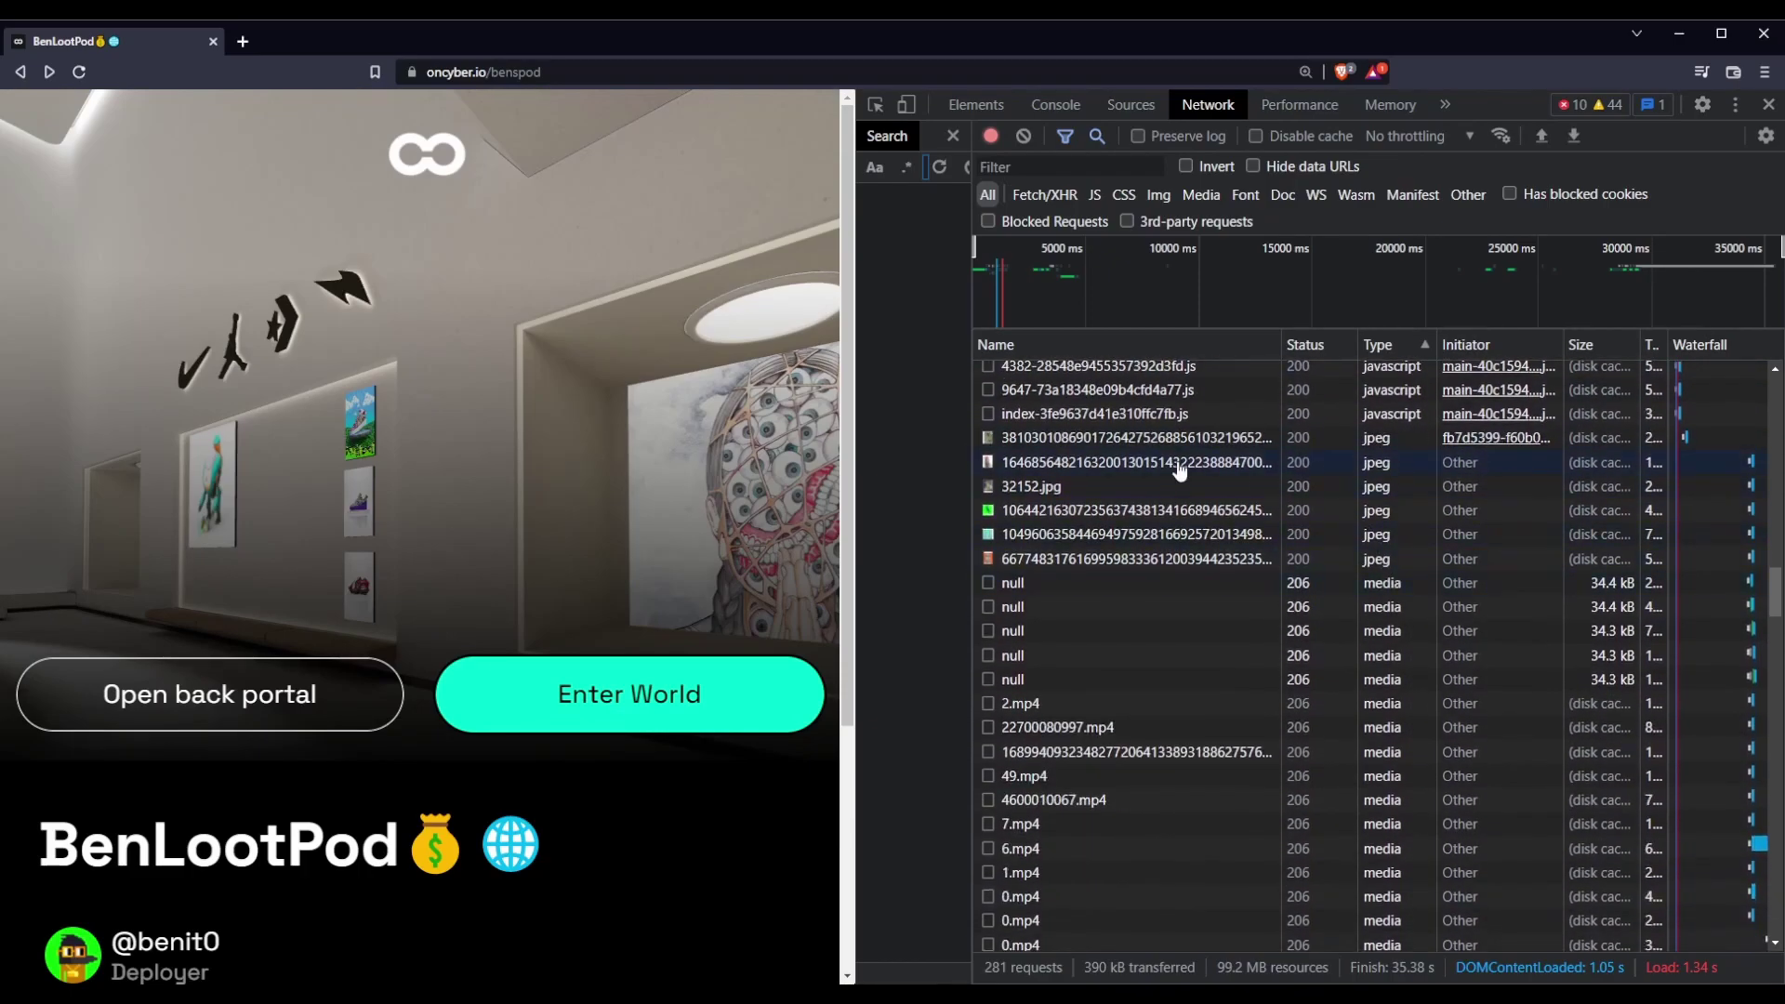
Step: Preview the recorded jpeg artwork images, including 32152.jpg, one after another and close the preview
{"action": "left_click", "coordinate": [1174, 463]}
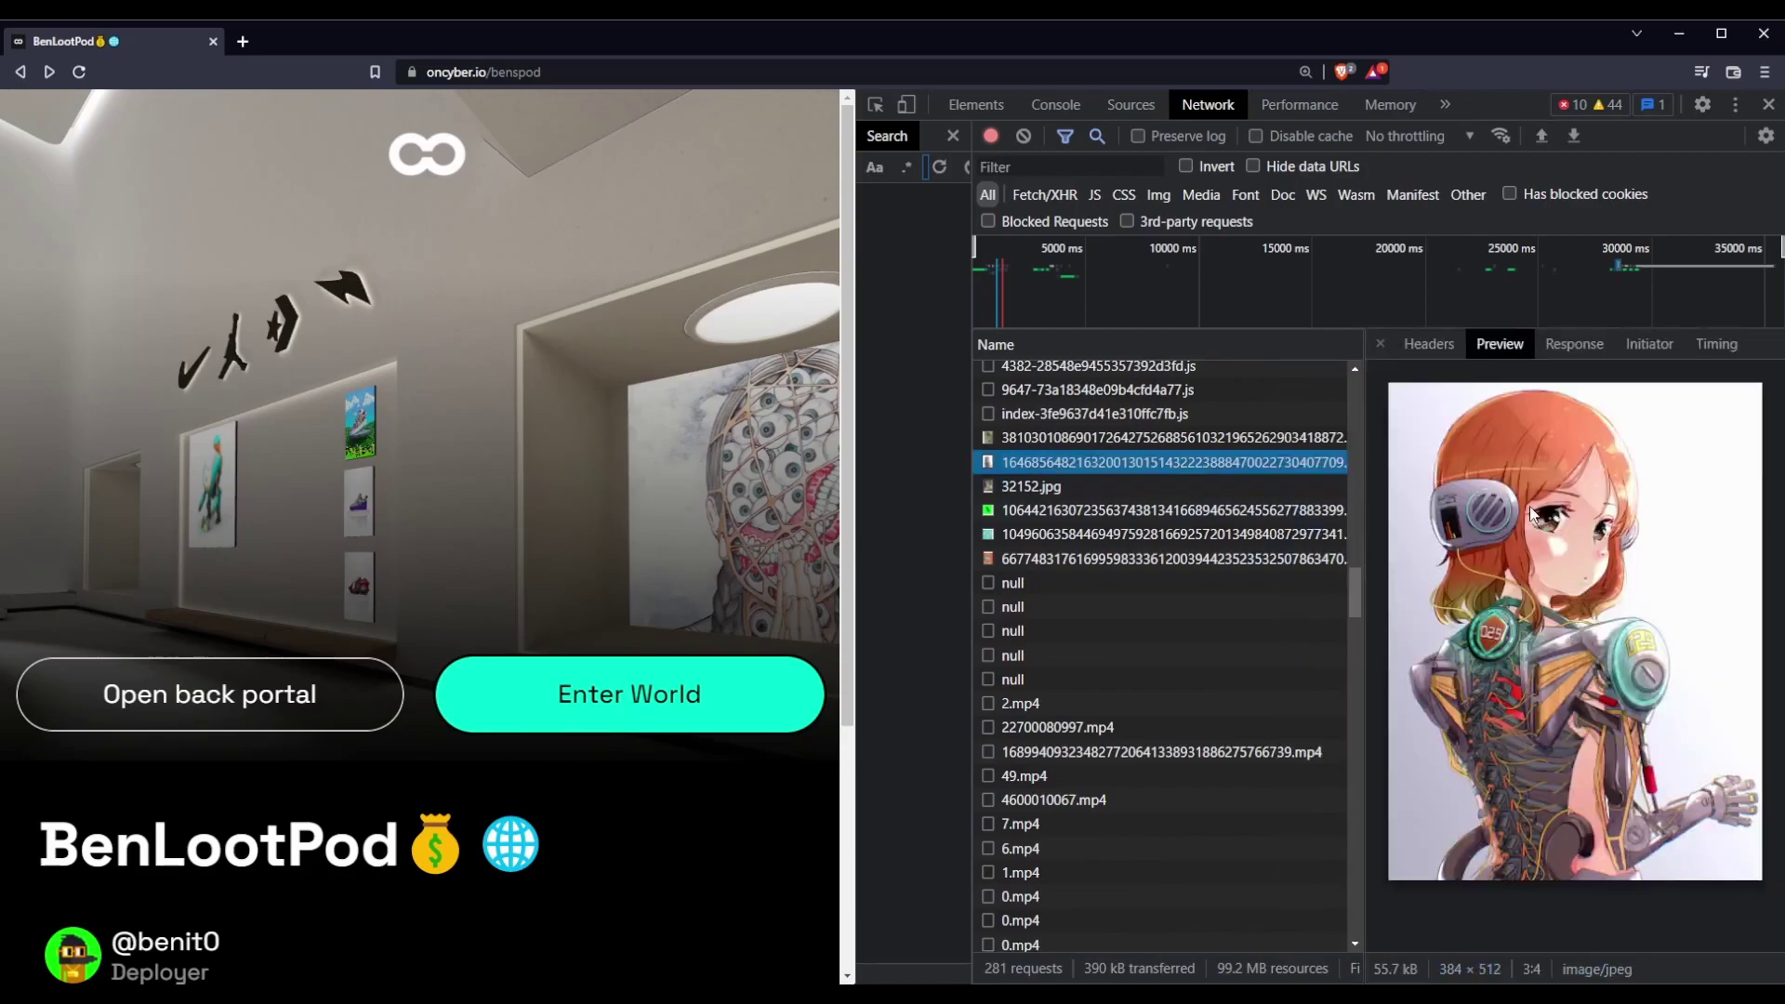
{"action": "left_click", "coordinate": [1162, 490]}
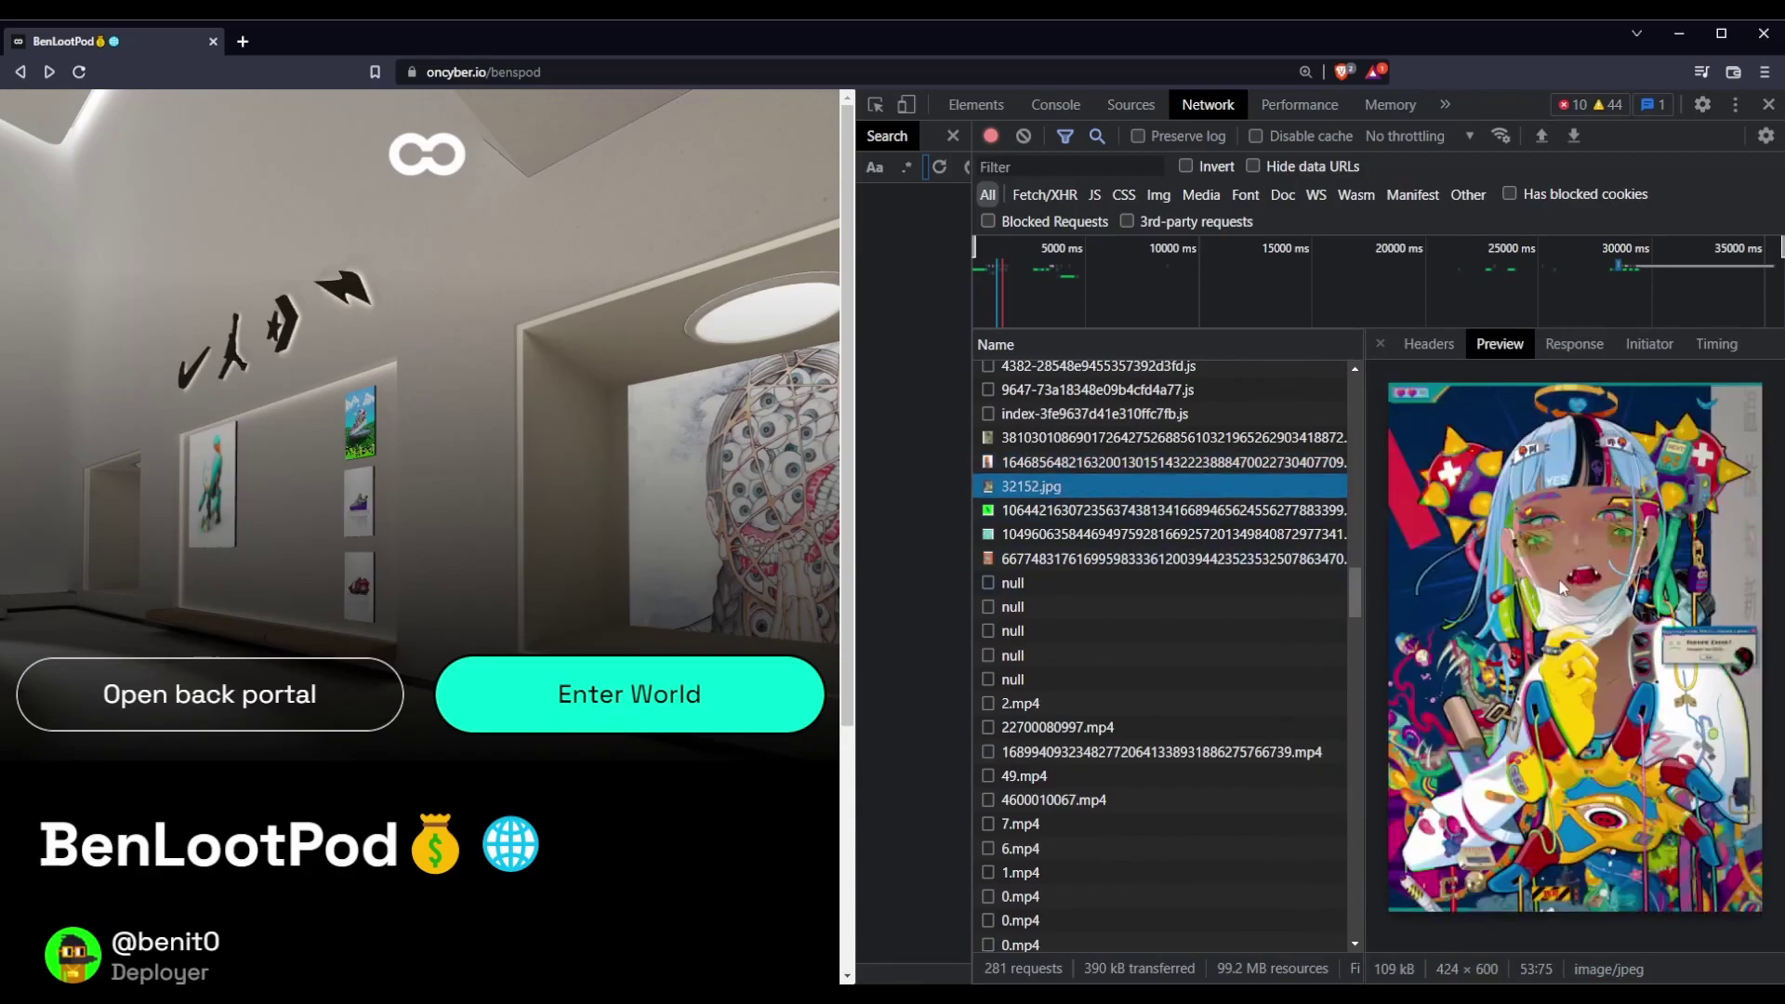
{"action": "left_click", "coordinate": [1209, 511]}
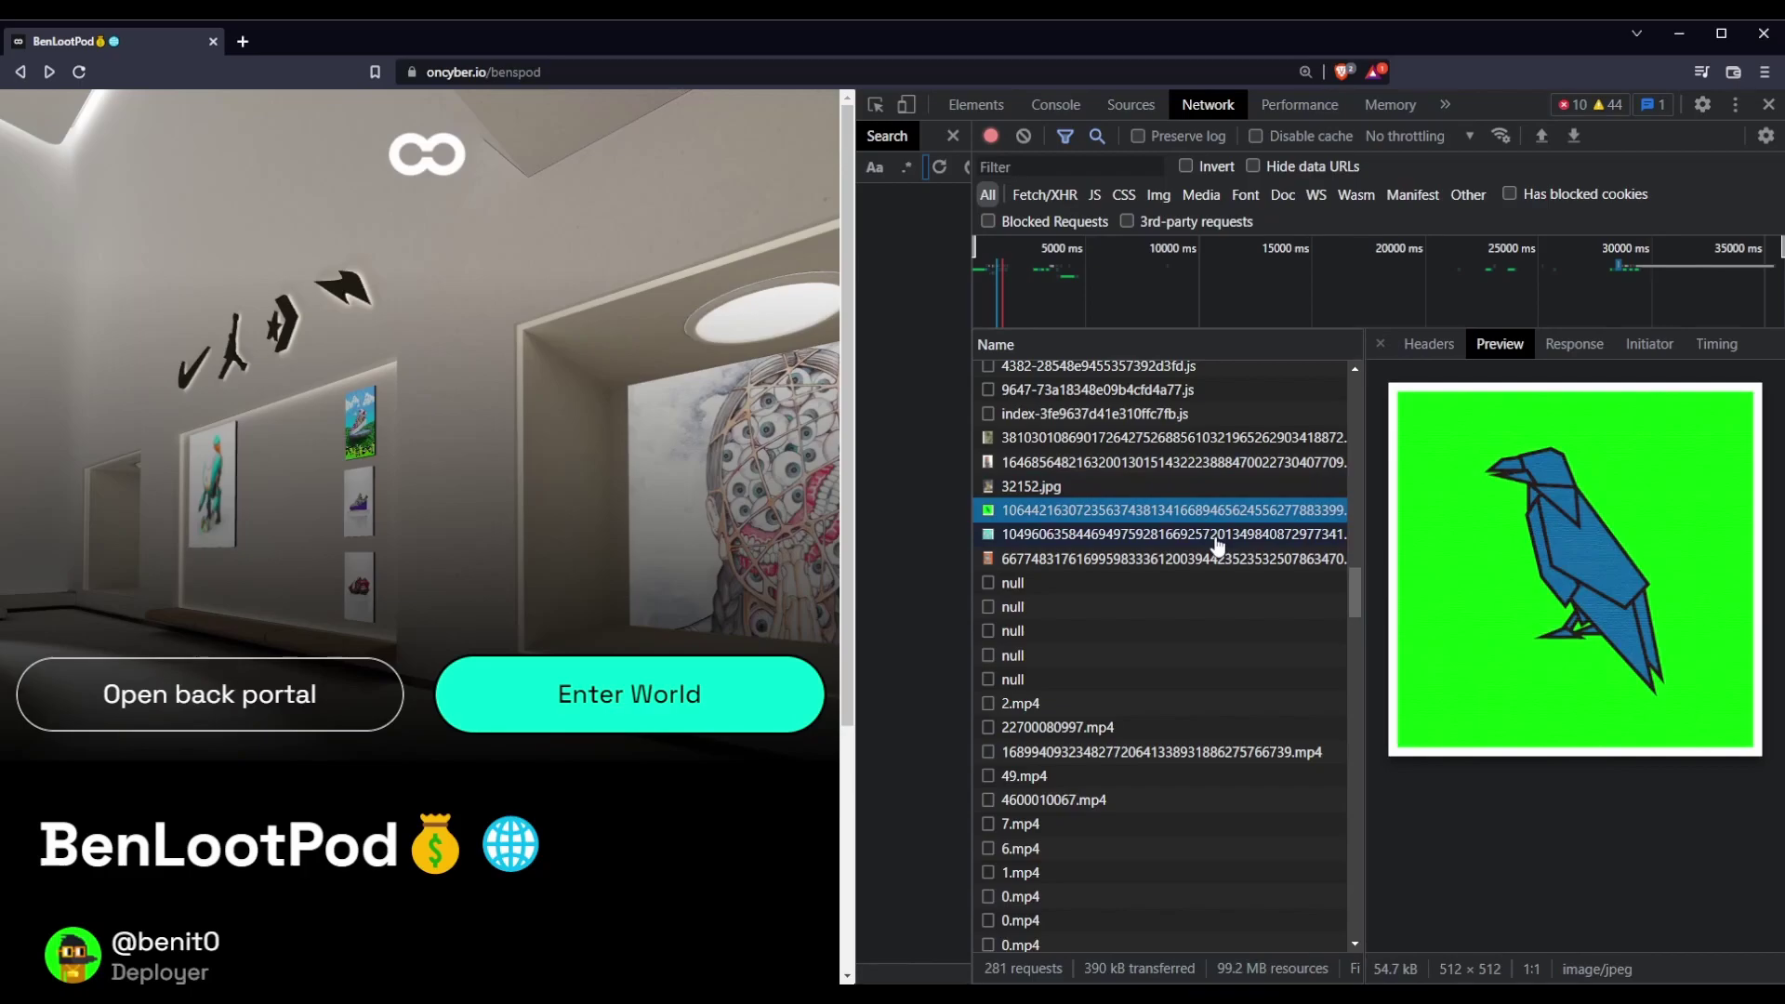
{"action": "left_click", "coordinate": [1208, 531]}
{"action": "left_click", "coordinate": [1383, 344]}
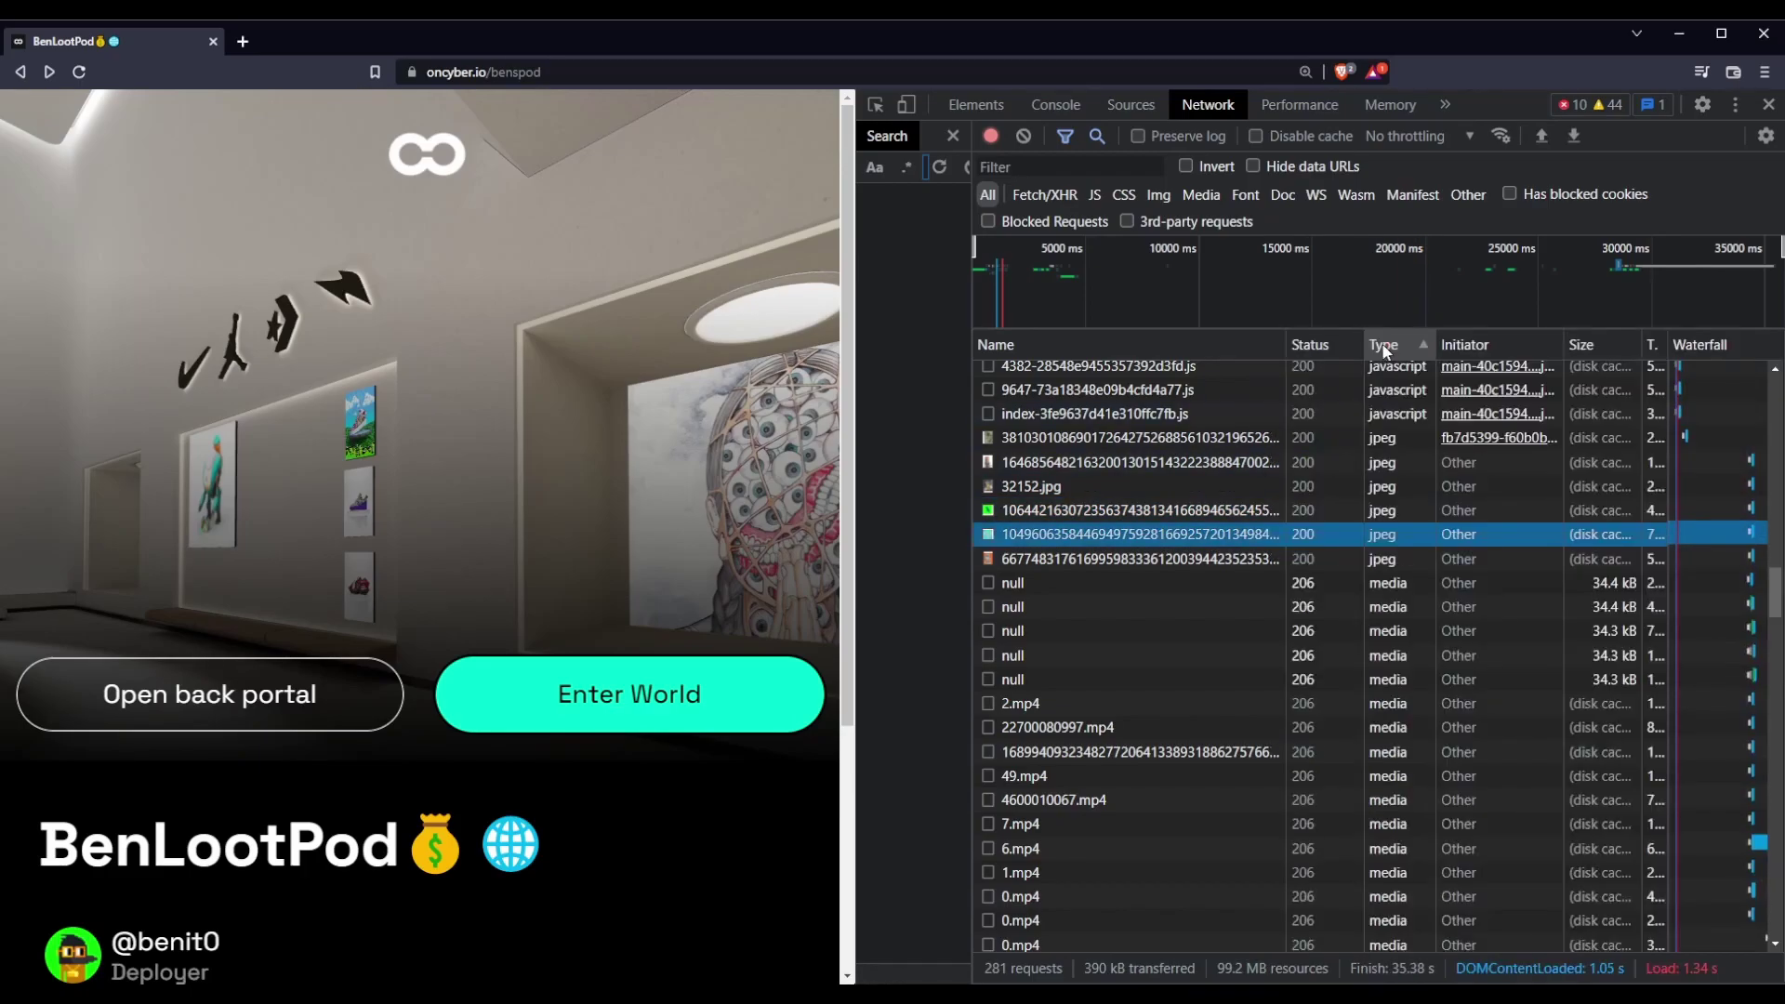
{"action": "left_click", "coordinate": [1200, 559]}
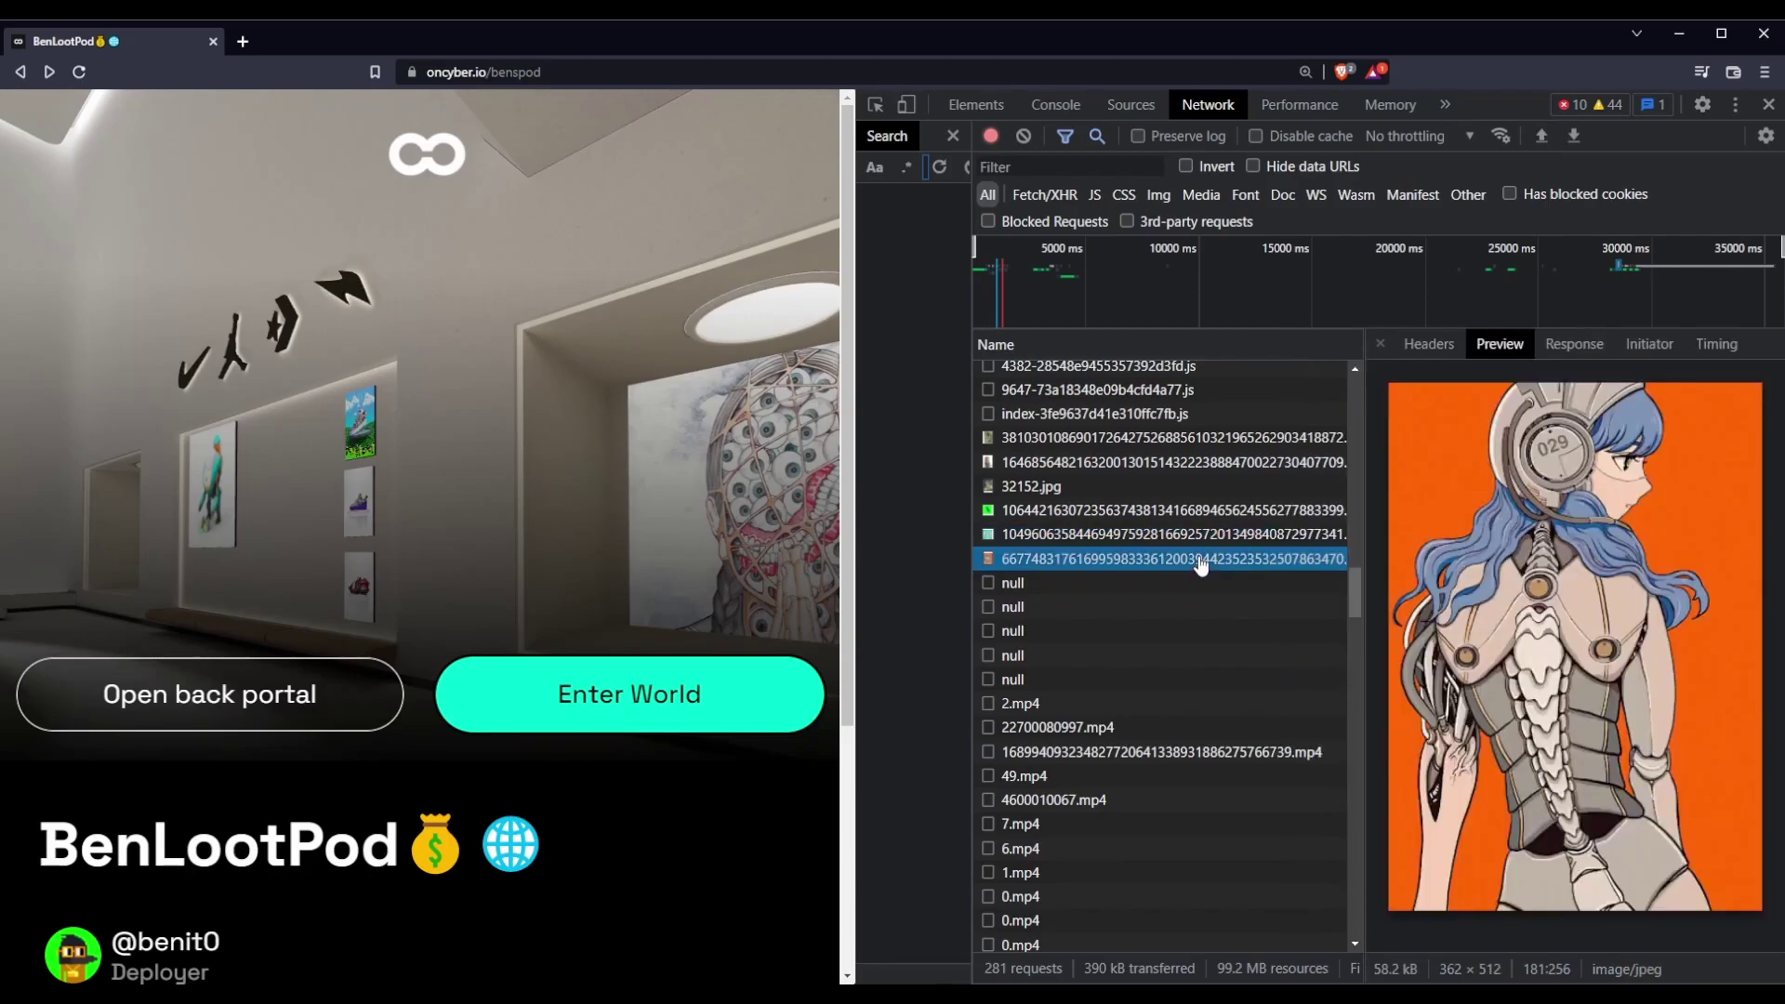
{"action": "left_click", "coordinate": [1383, 344]}
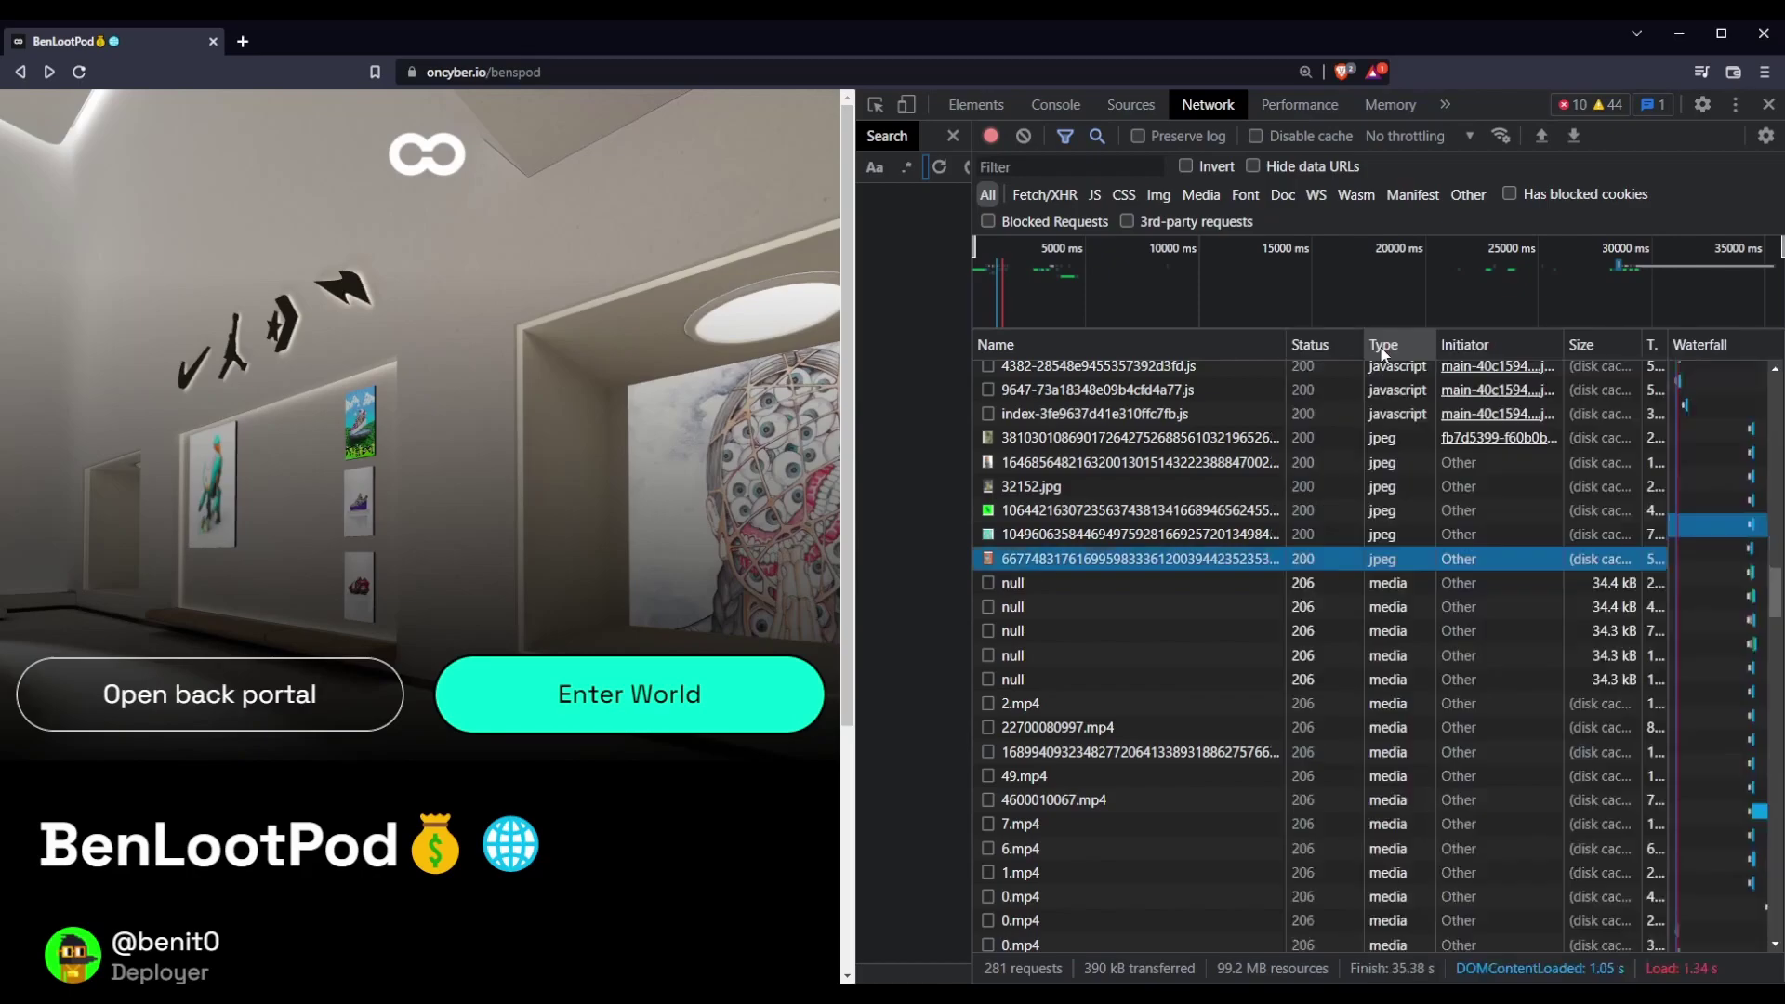
Step: Open the 2.mp4 media request in its own browser tab to view the video, then close that tab
{"action": "scroll", "coordinate": [1143, 613], "scroll_direction": "down", "scroll_amount": 3}
{"action": "left_click", "coordinate": [1106, 587]}
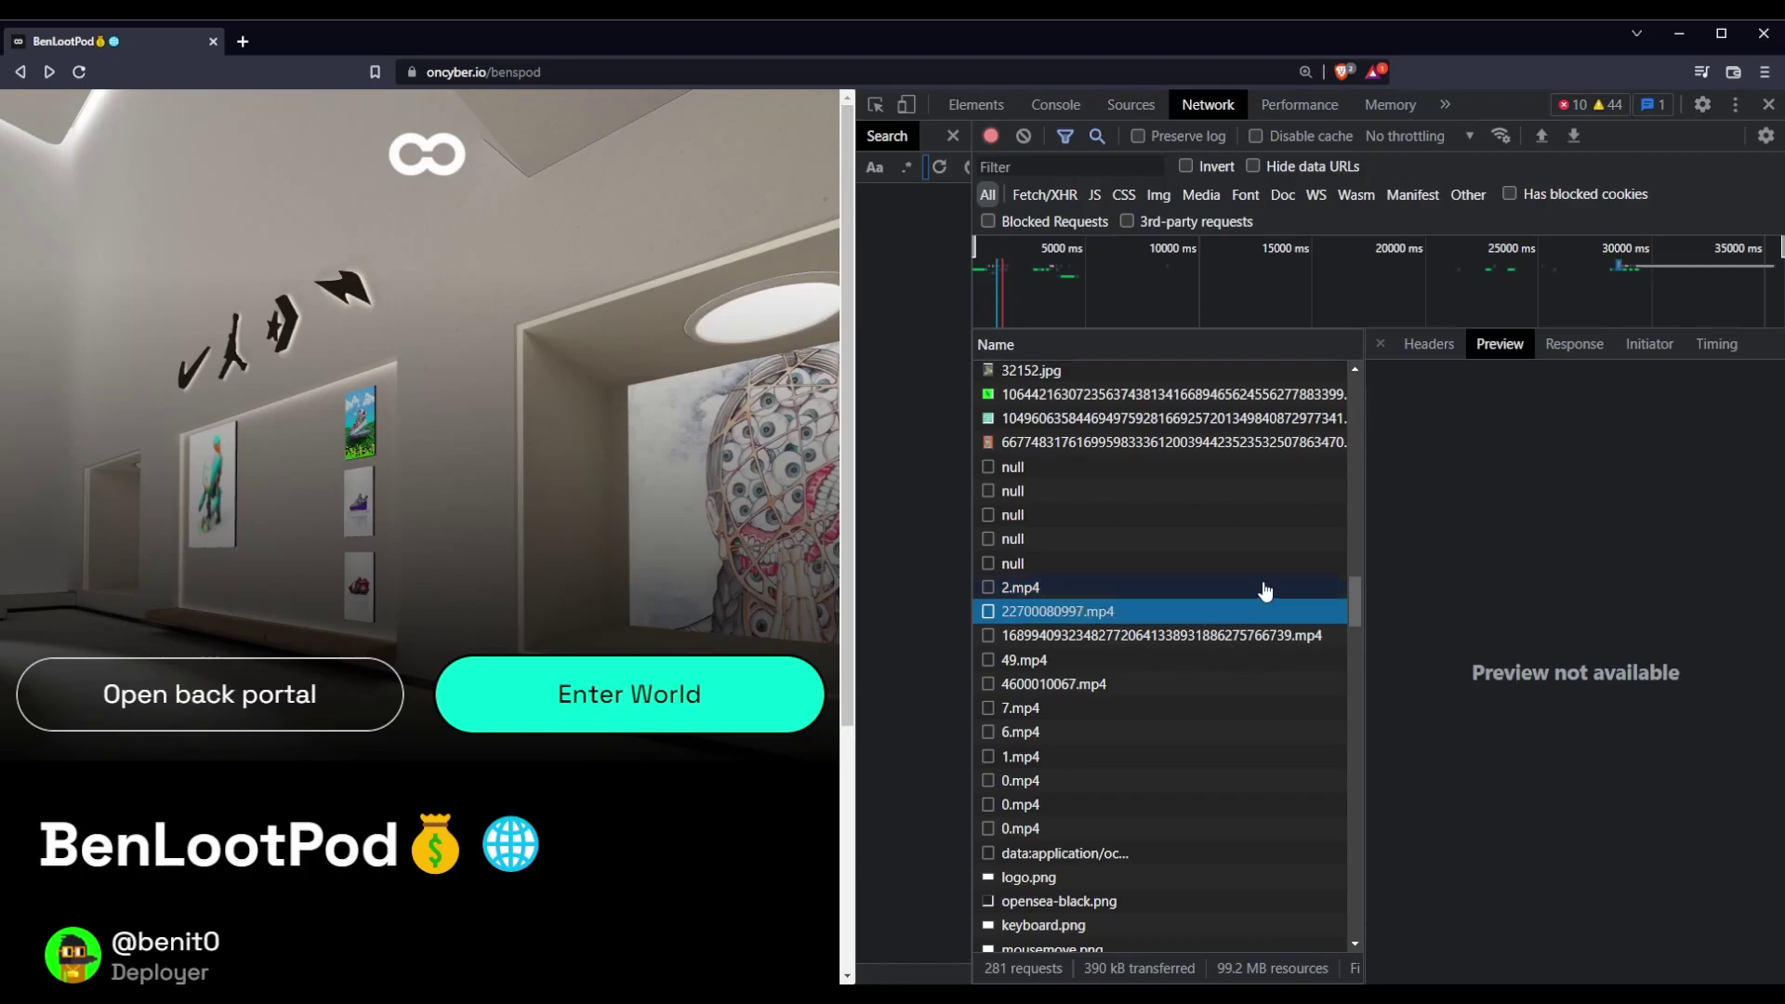
{"action": "double_click", "coordinate": [1123, 586]}
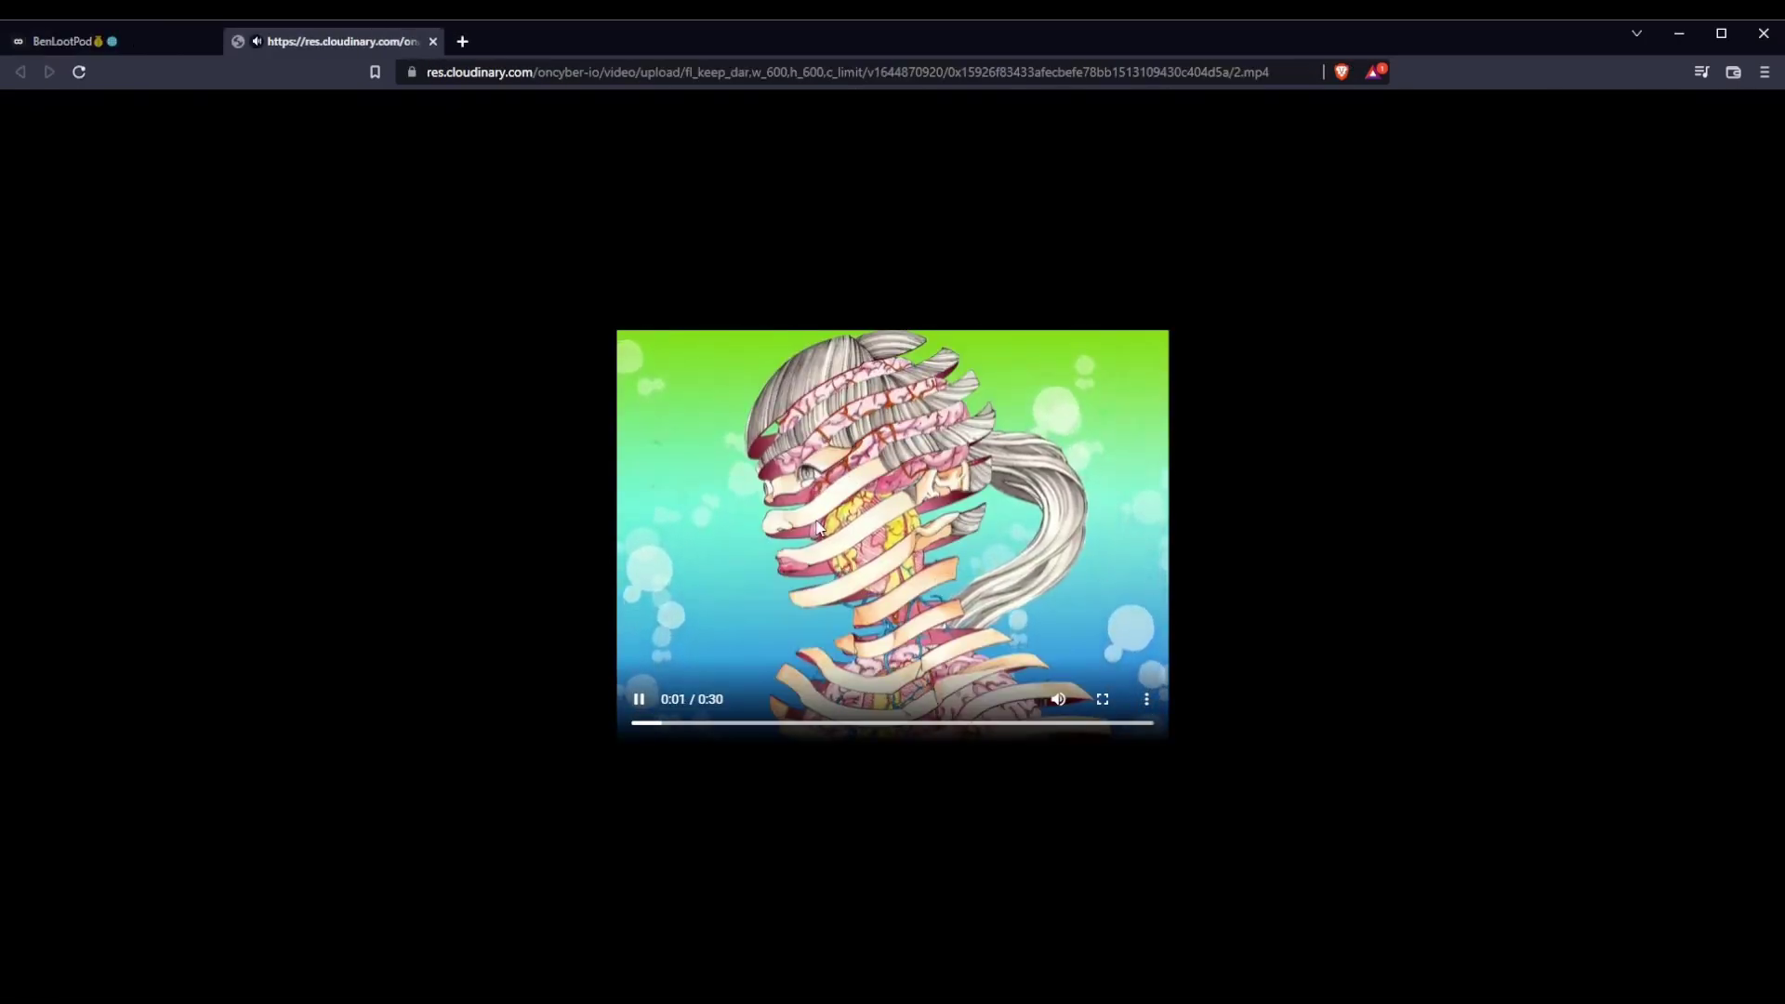
{"action": "left_click", "coordinate": [433, 42]}
Step: Filter the network requests by GLB and download the mnlth.glb model file
{"action": "scroll", "coordinate": [1204, 596], "scroll_direction": "down", "scroll_amount": 5}
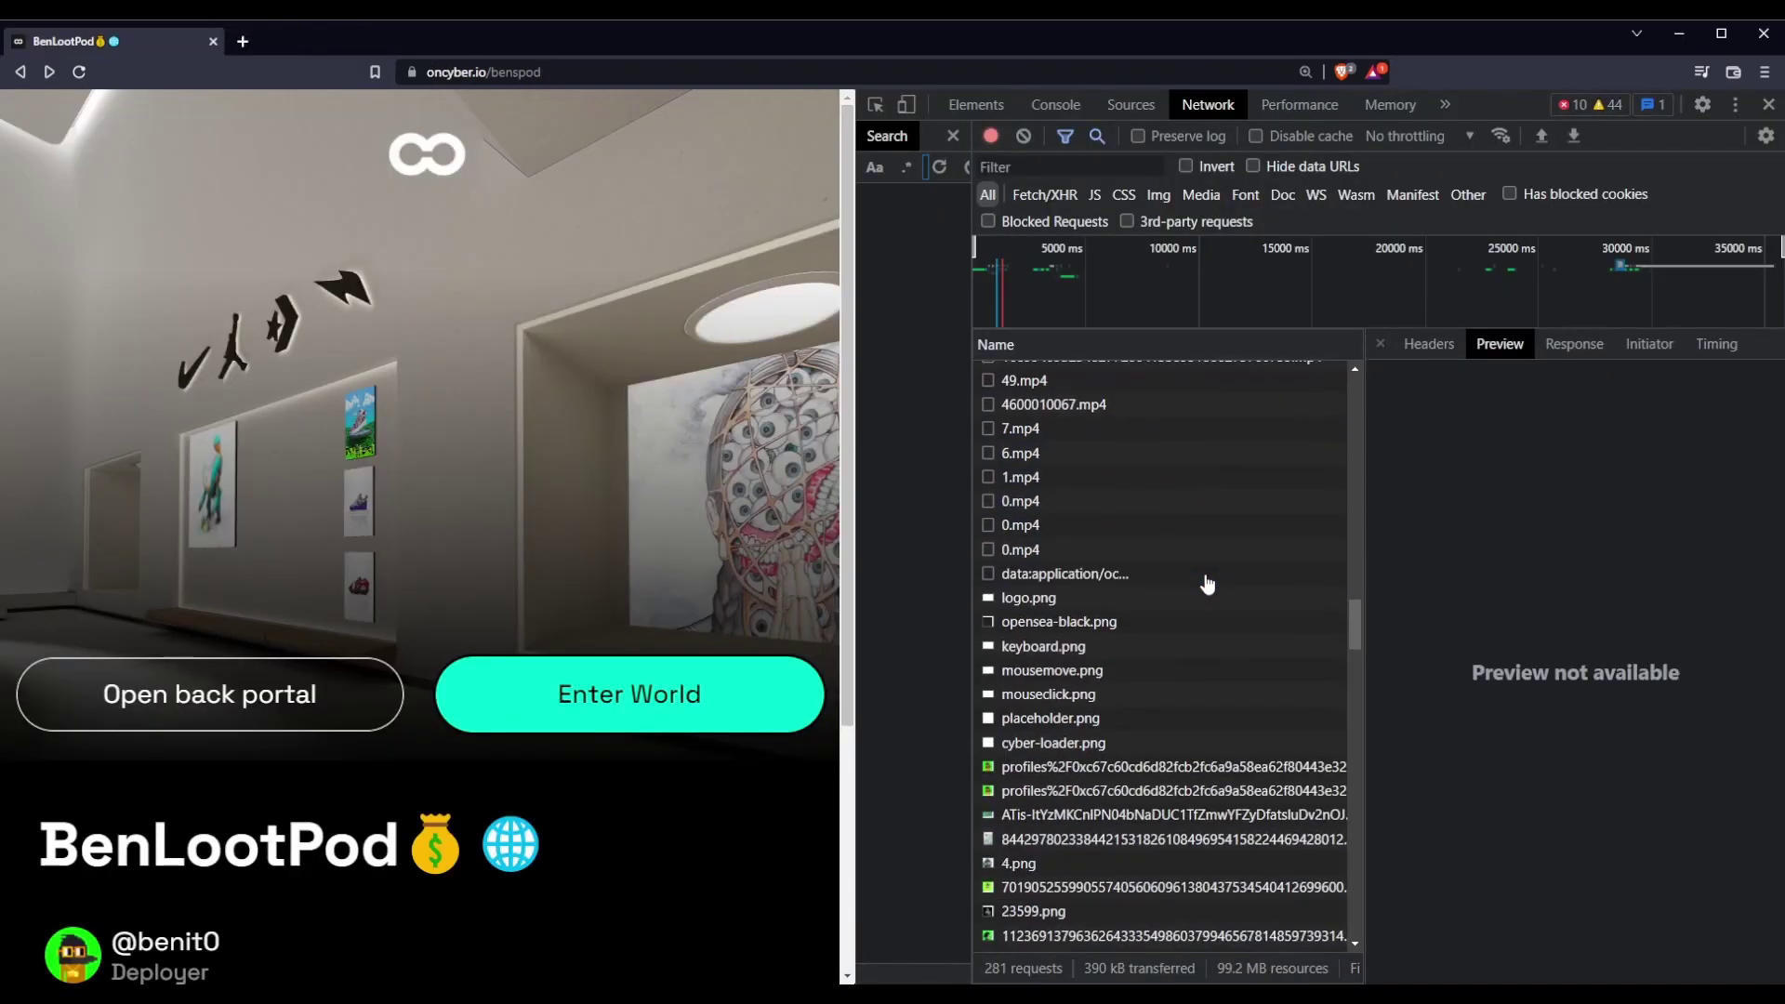
{"action": "scroll", "coordinate": [1207, 590], "scroll_direction": "down", "scroll_amount": 2}
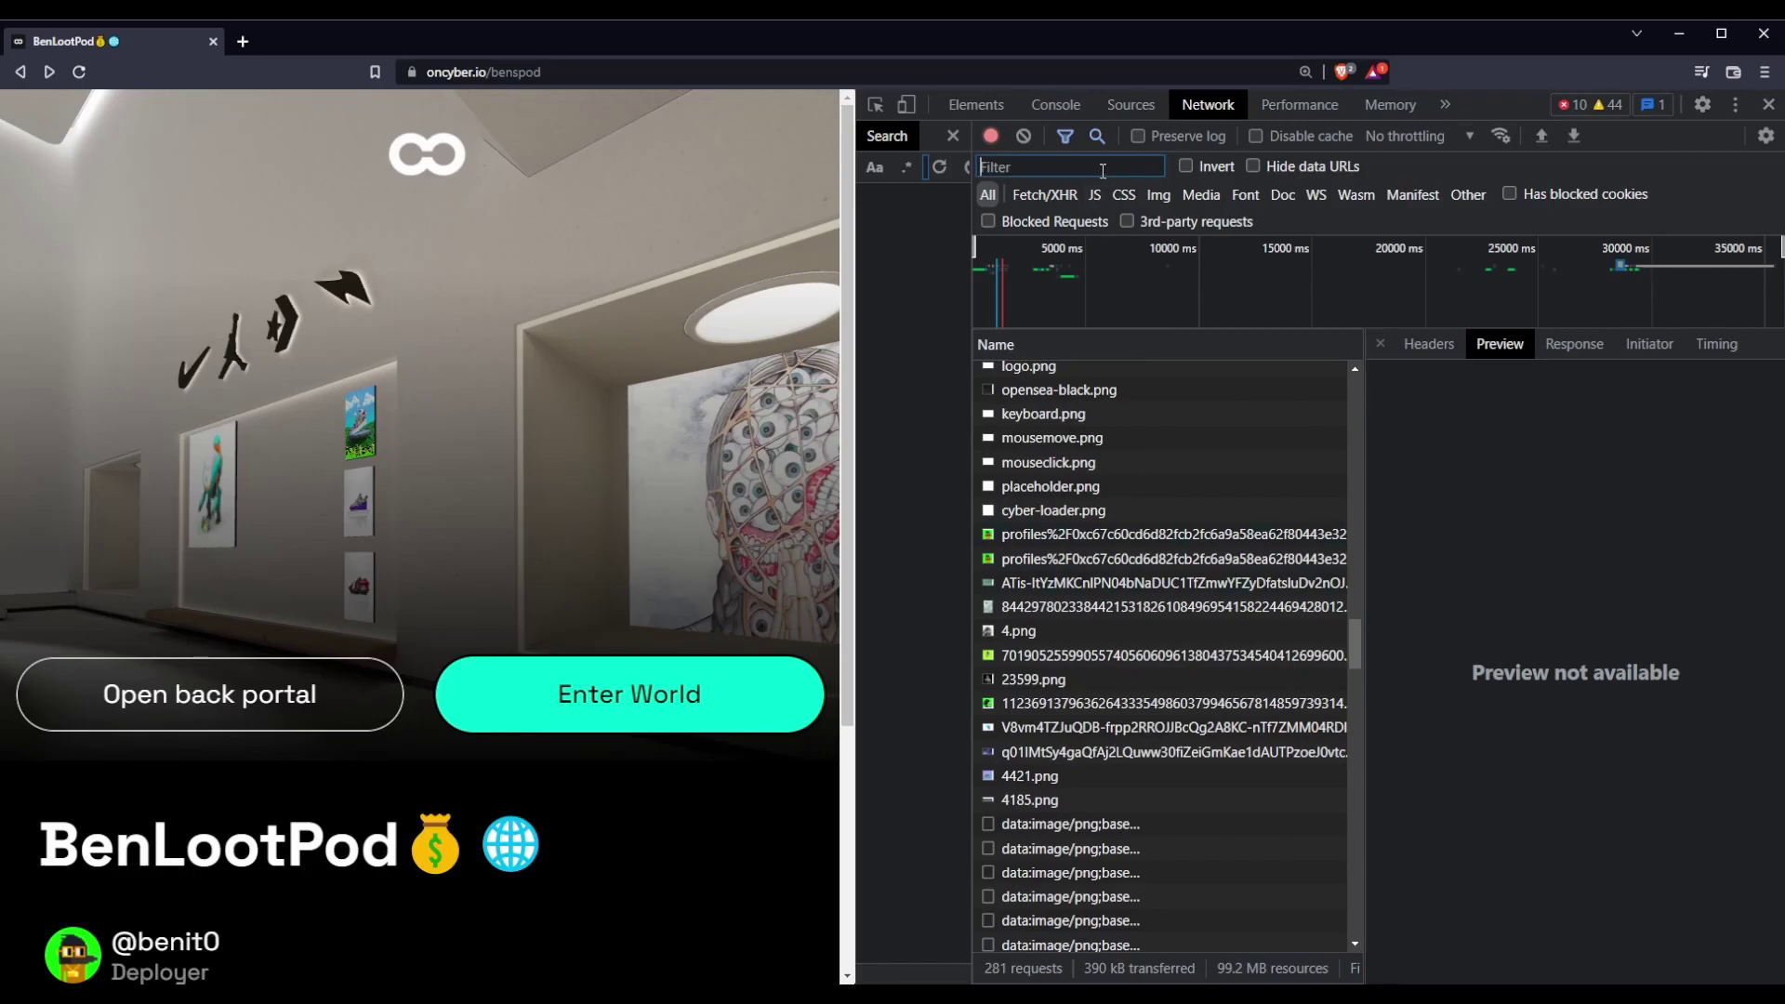
{"action": "type", "text": "GLB"}
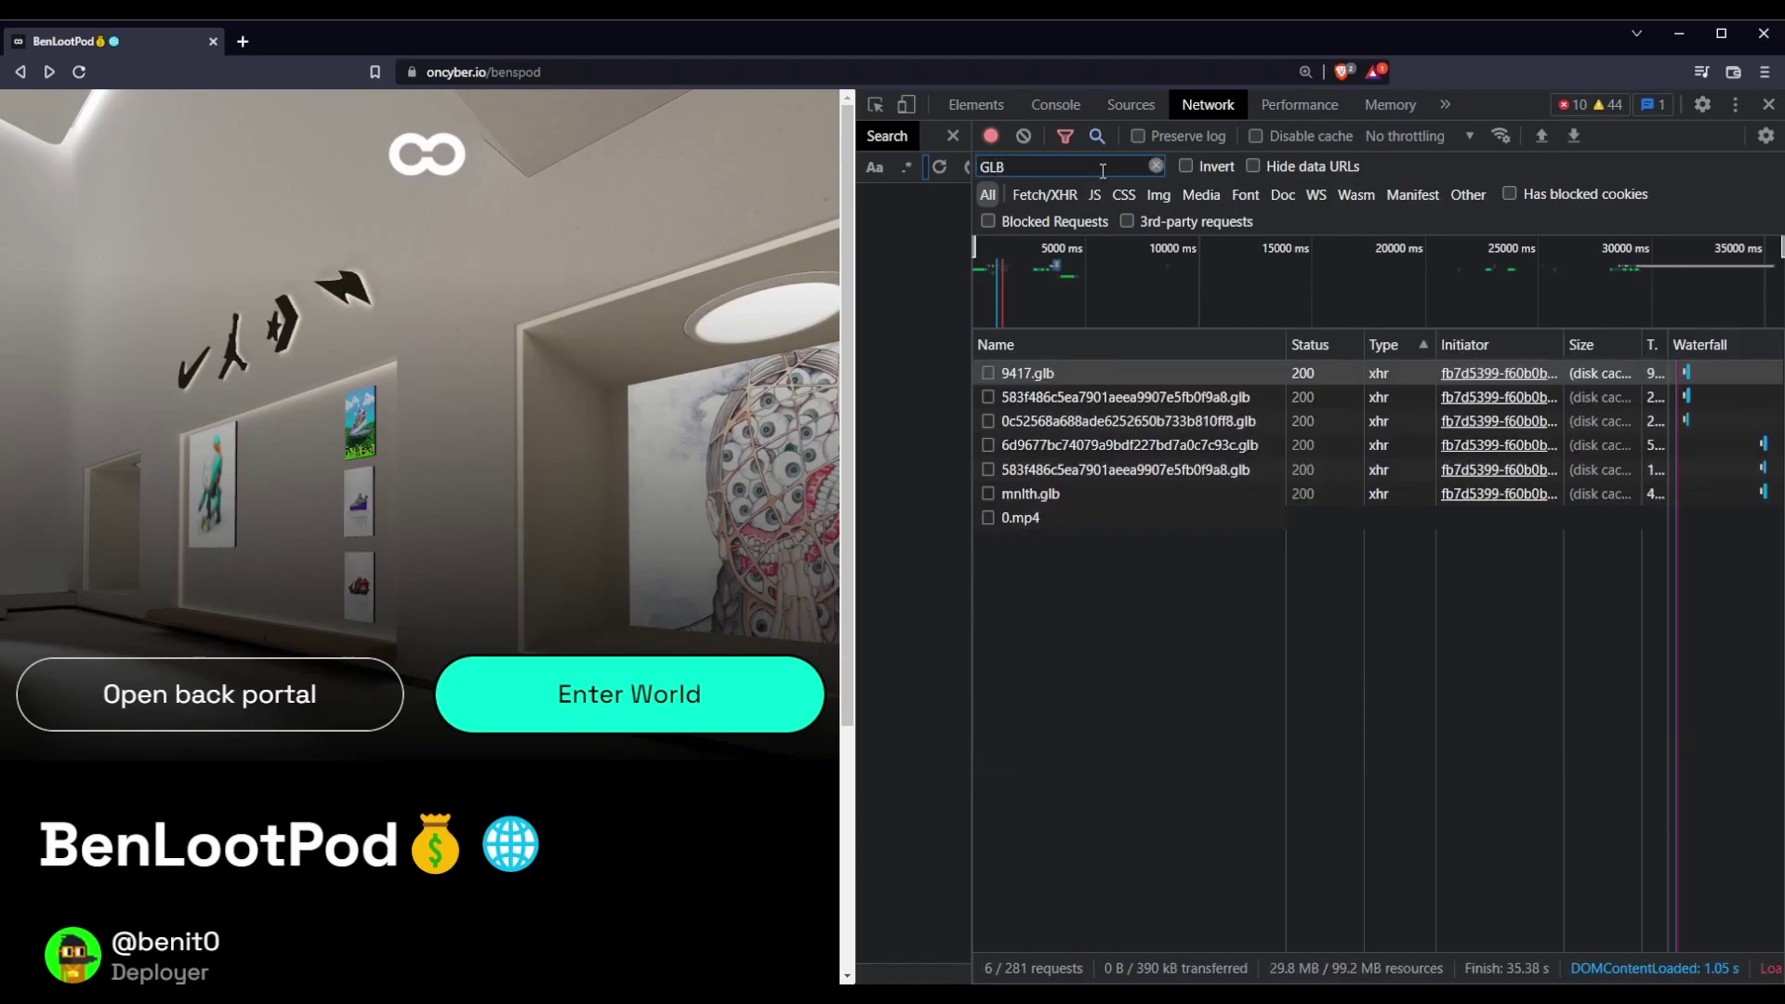
{"action": "left_click", "coordinate": [1033, 494]}
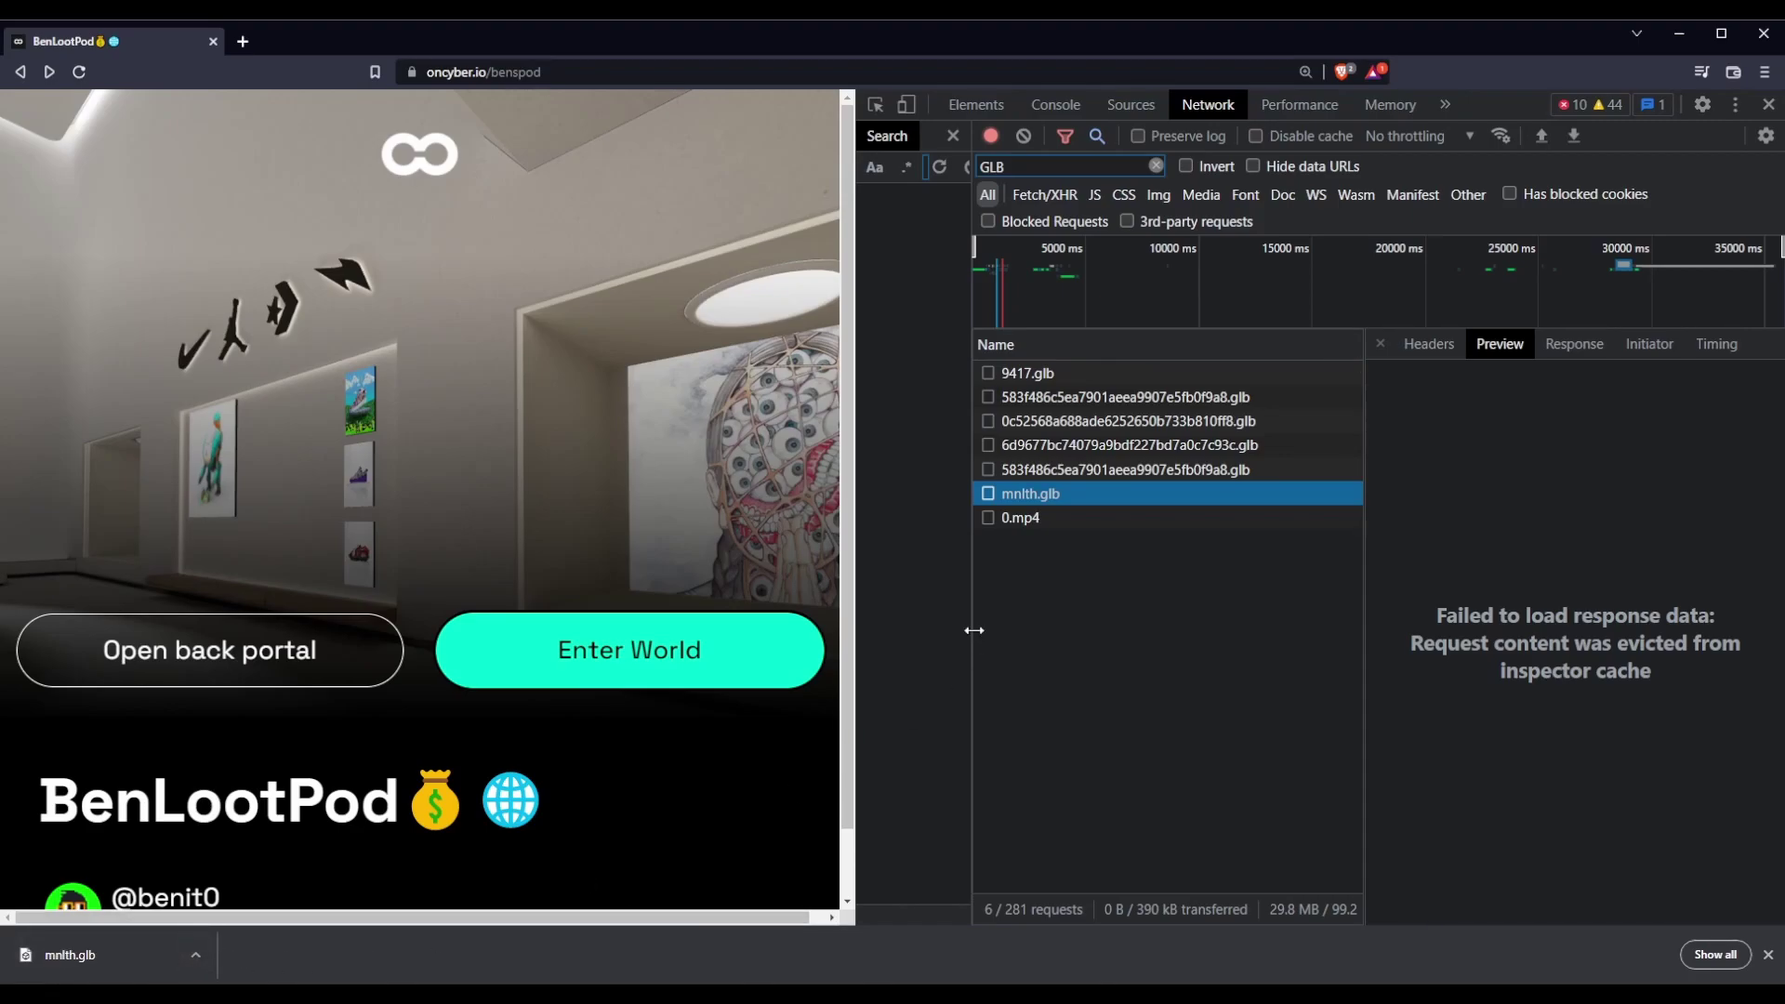
Step: Clear the request filter and re-enter the gallery world to open the portal at its door
{"action": "left_click", "coordinate": [1158, 165]}
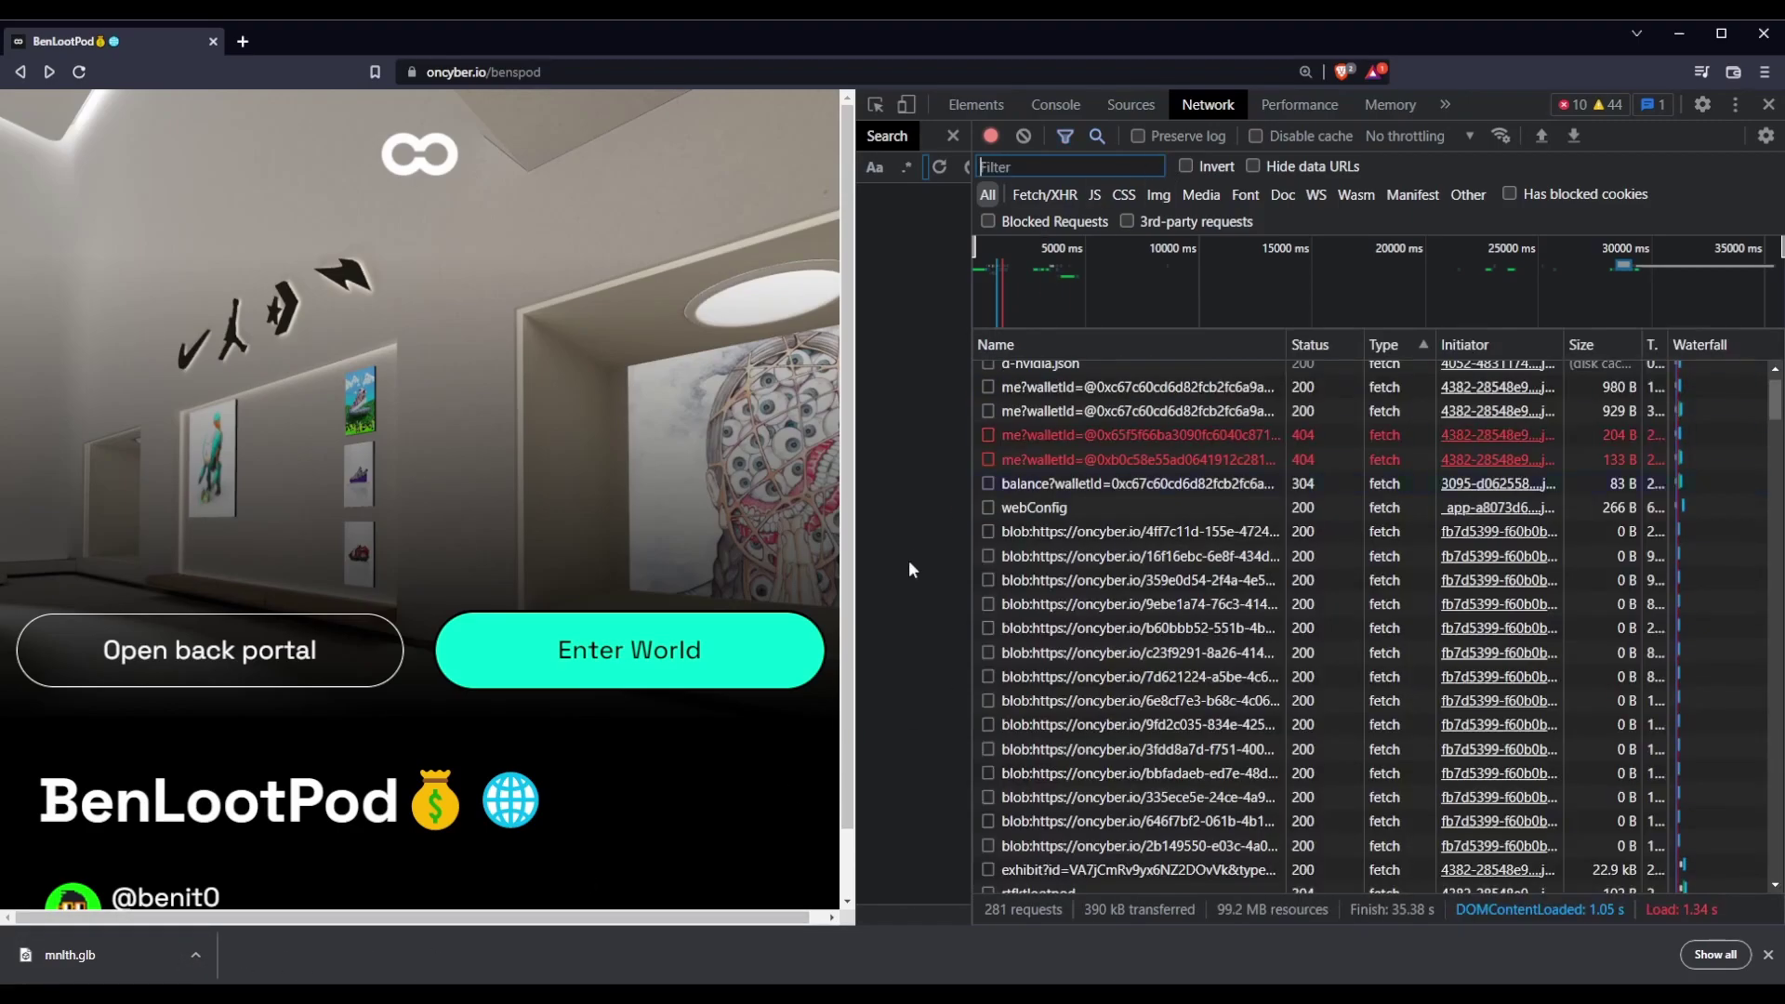
{"action": "left_click", "coordinate": [704, 651]}
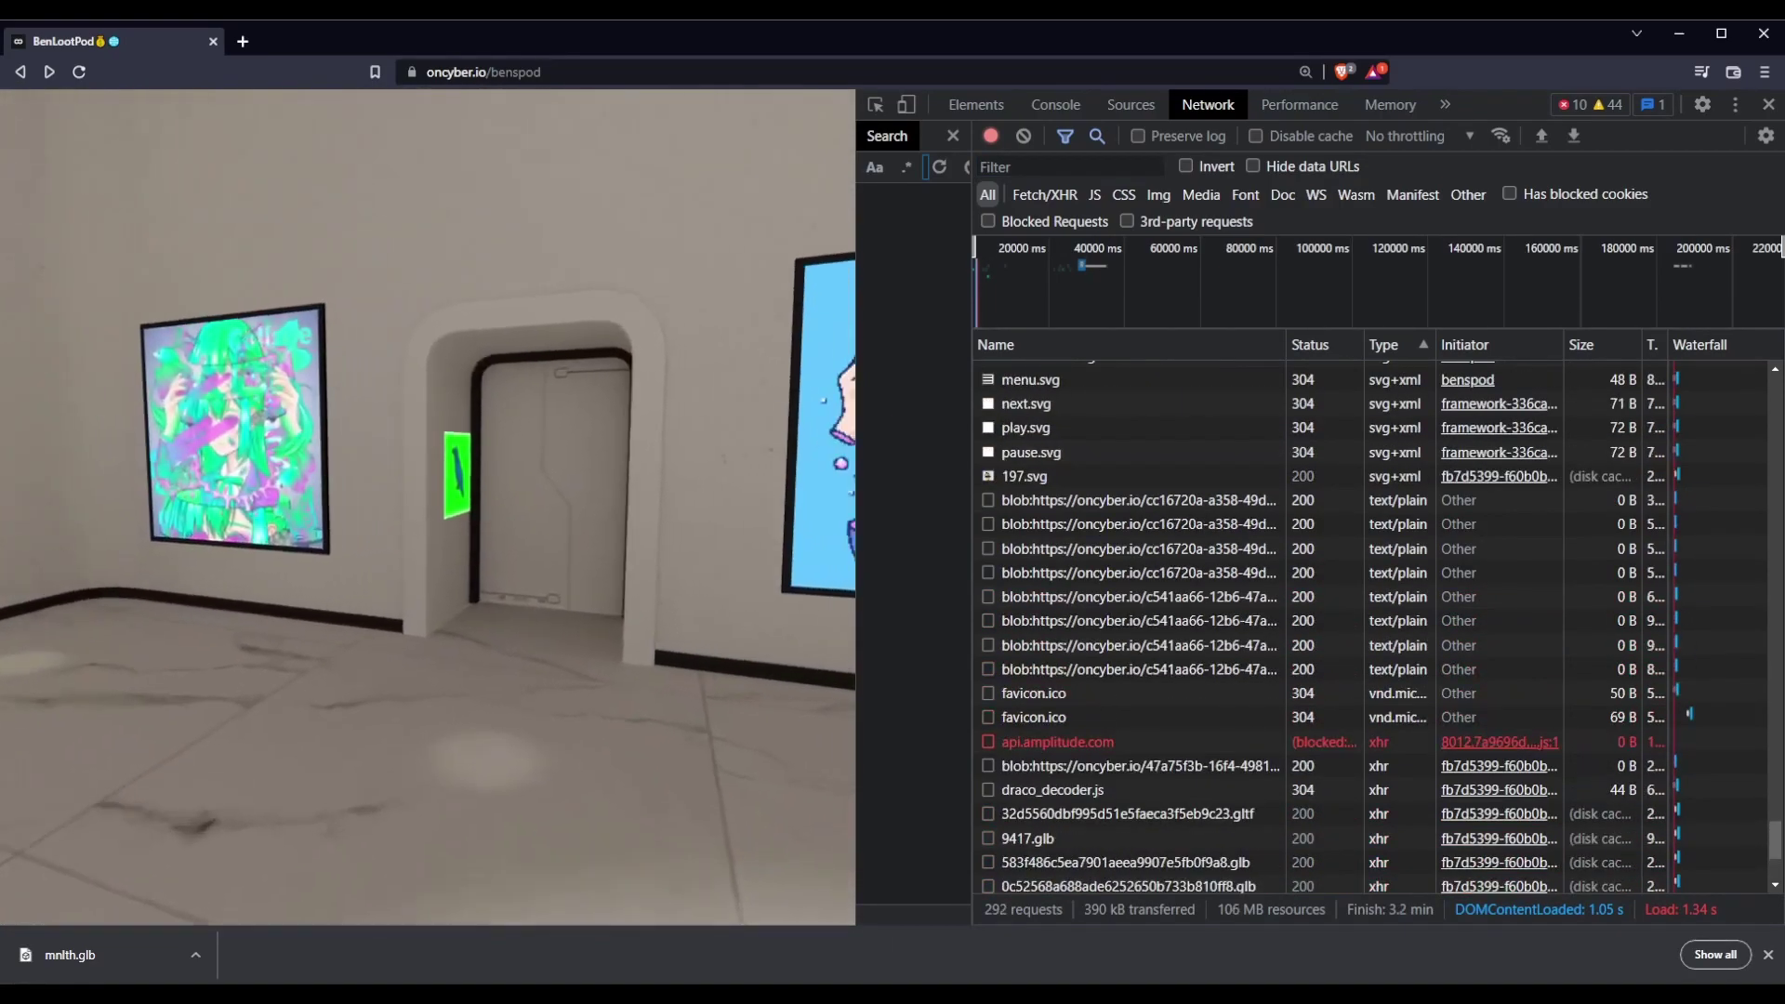
{"action": "key", "text": "w"}
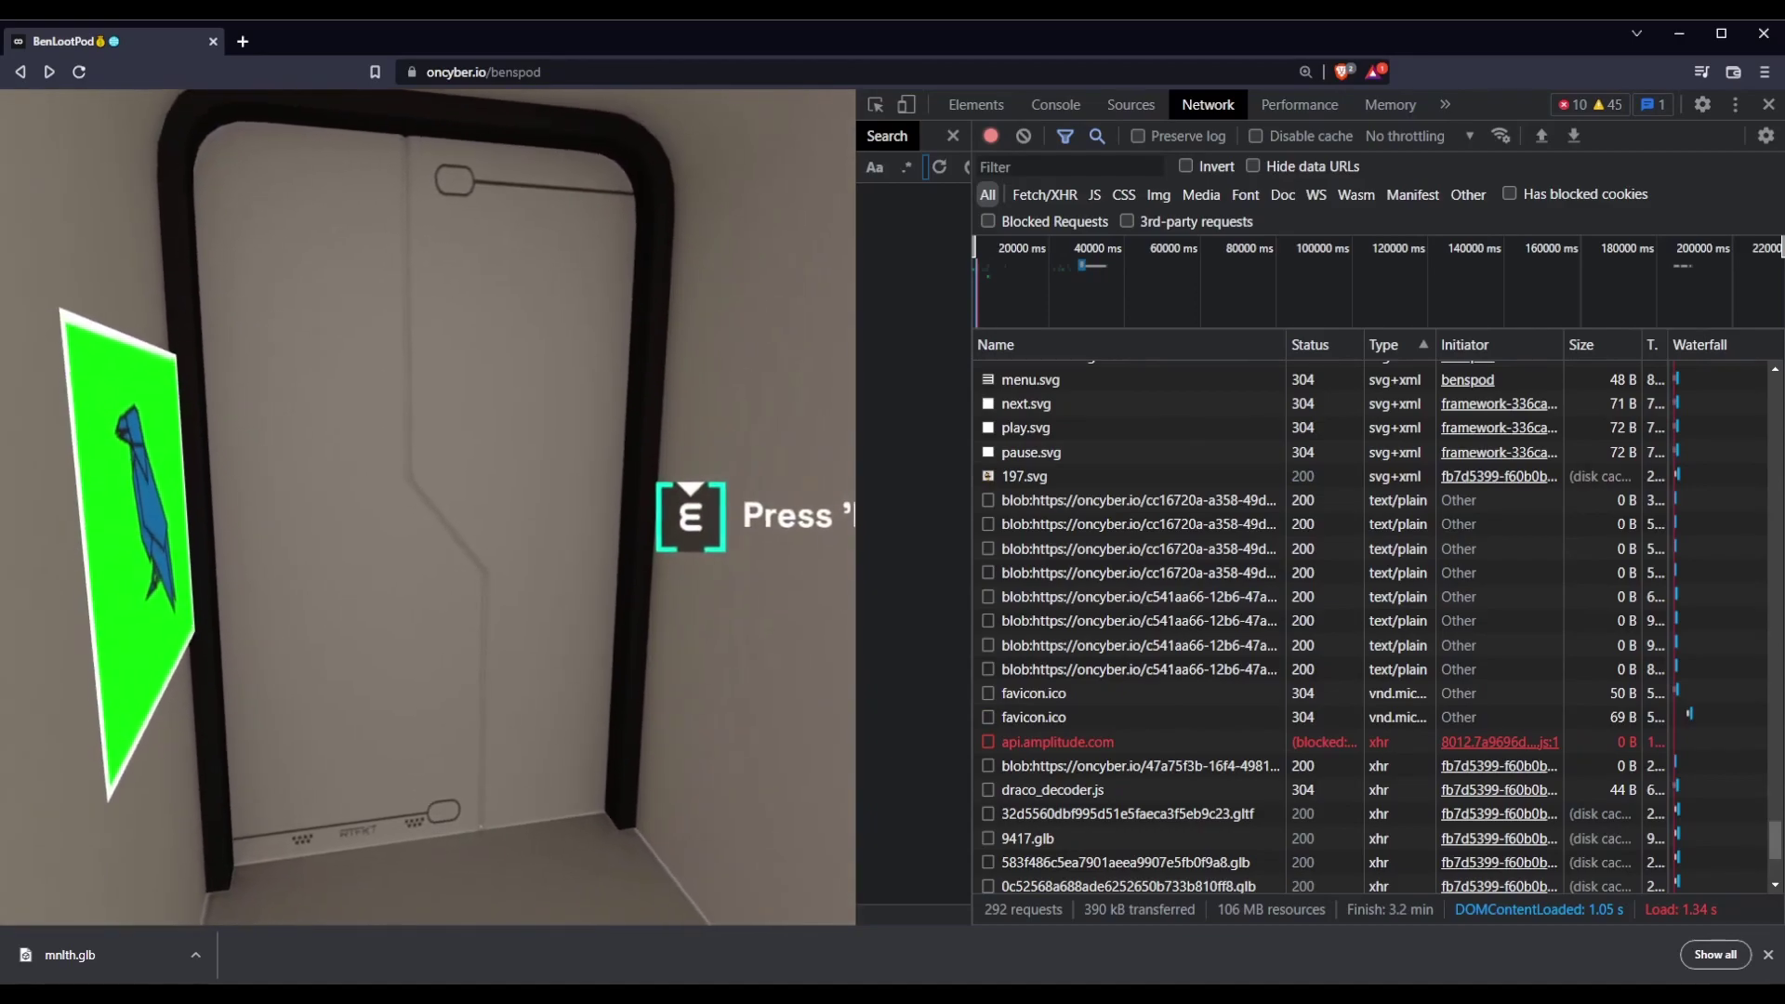
{"action": "key", "text": "e"}
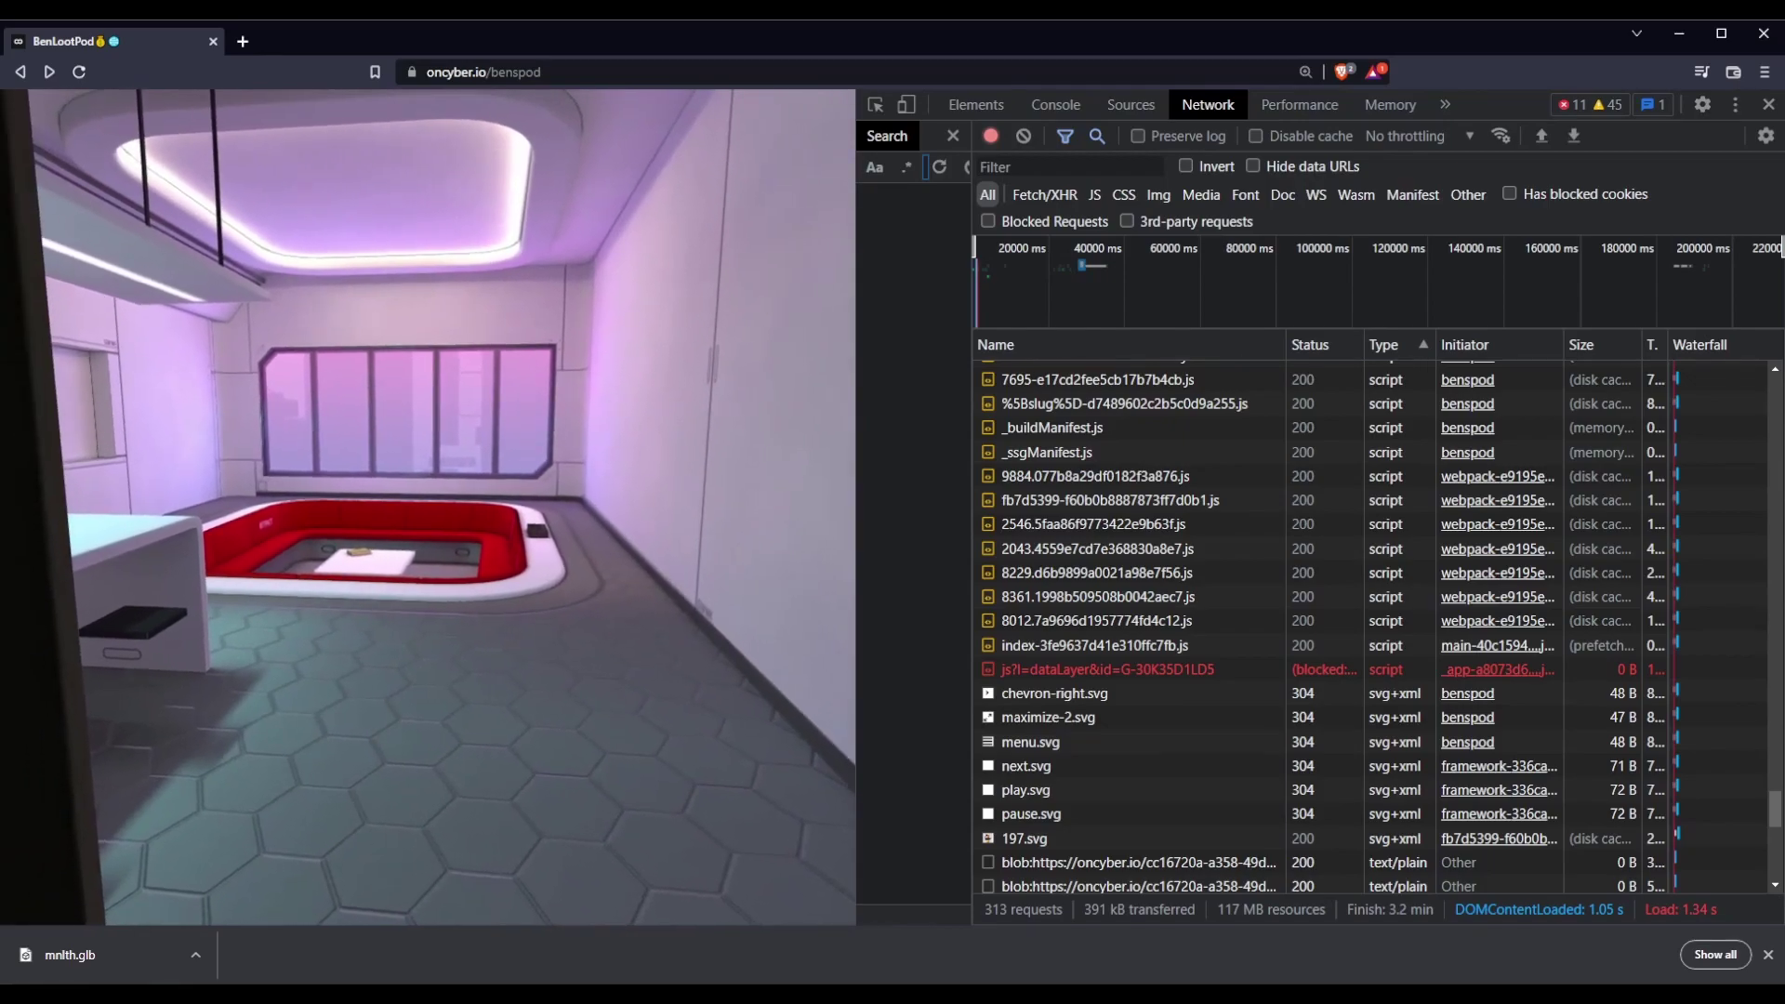
Step: Walk through the portal into the pod's lounge to record its requests and leave the 3D navigation mode
{"action": "key", "text": "w"}
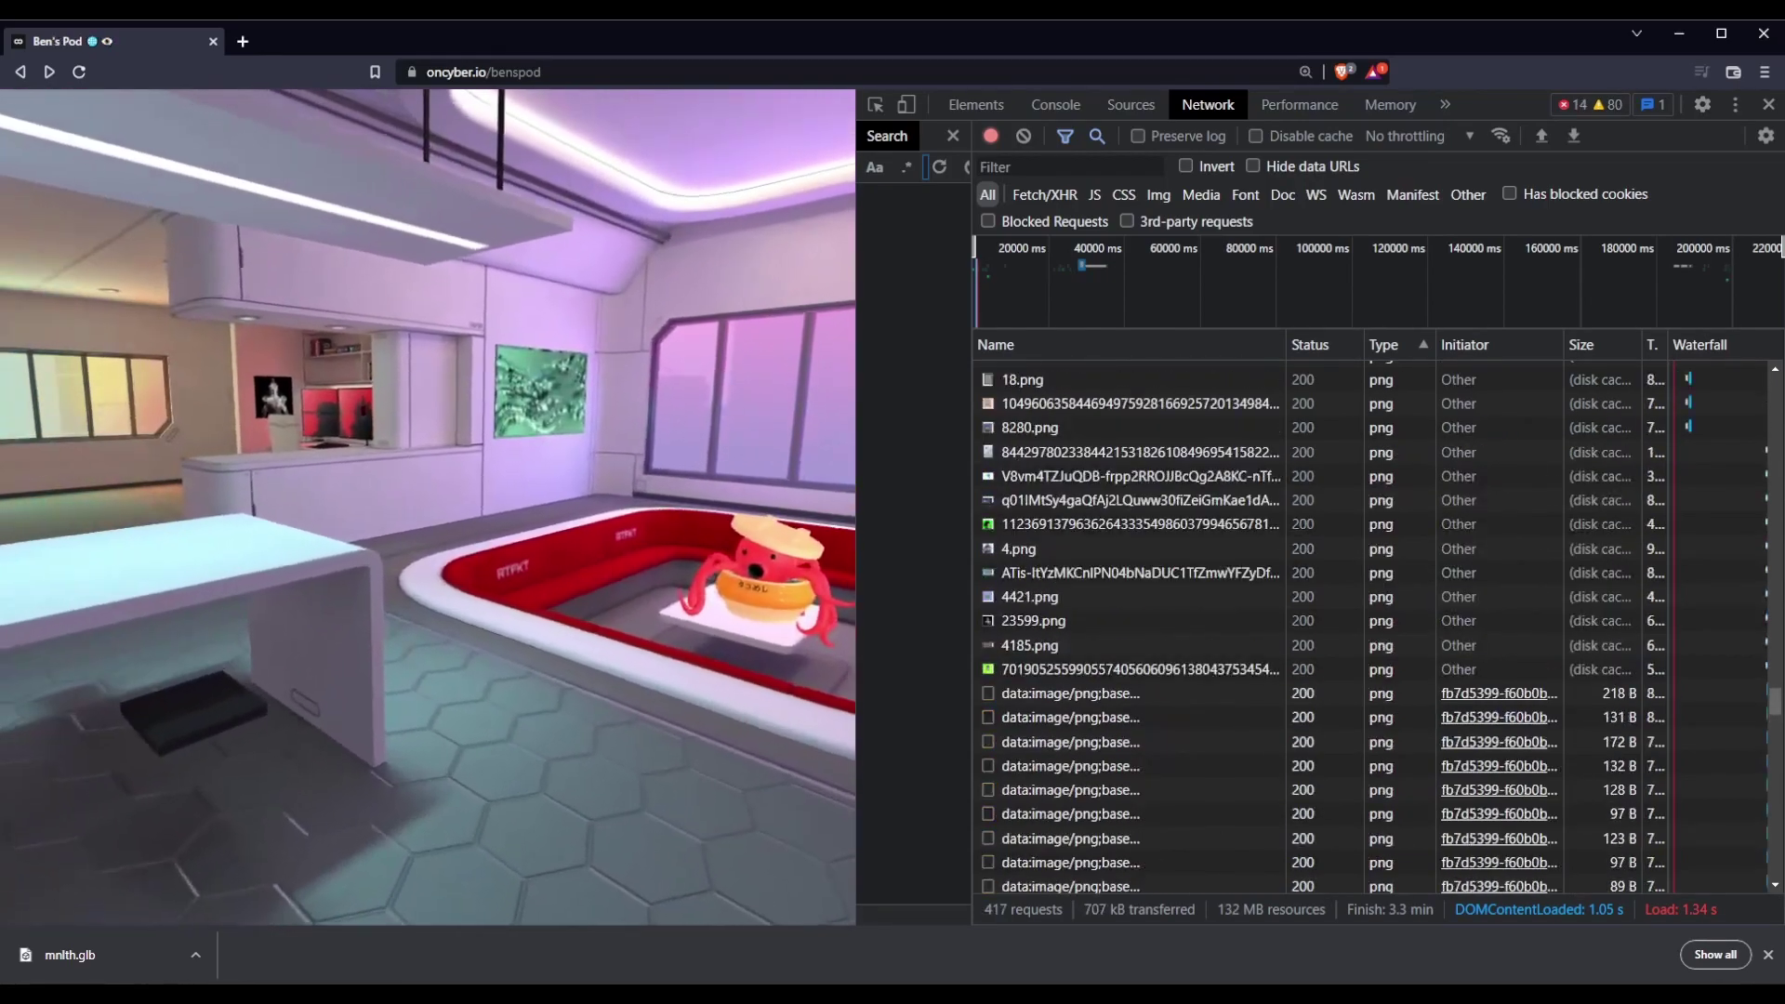
{"action": "key", "text": "w"}
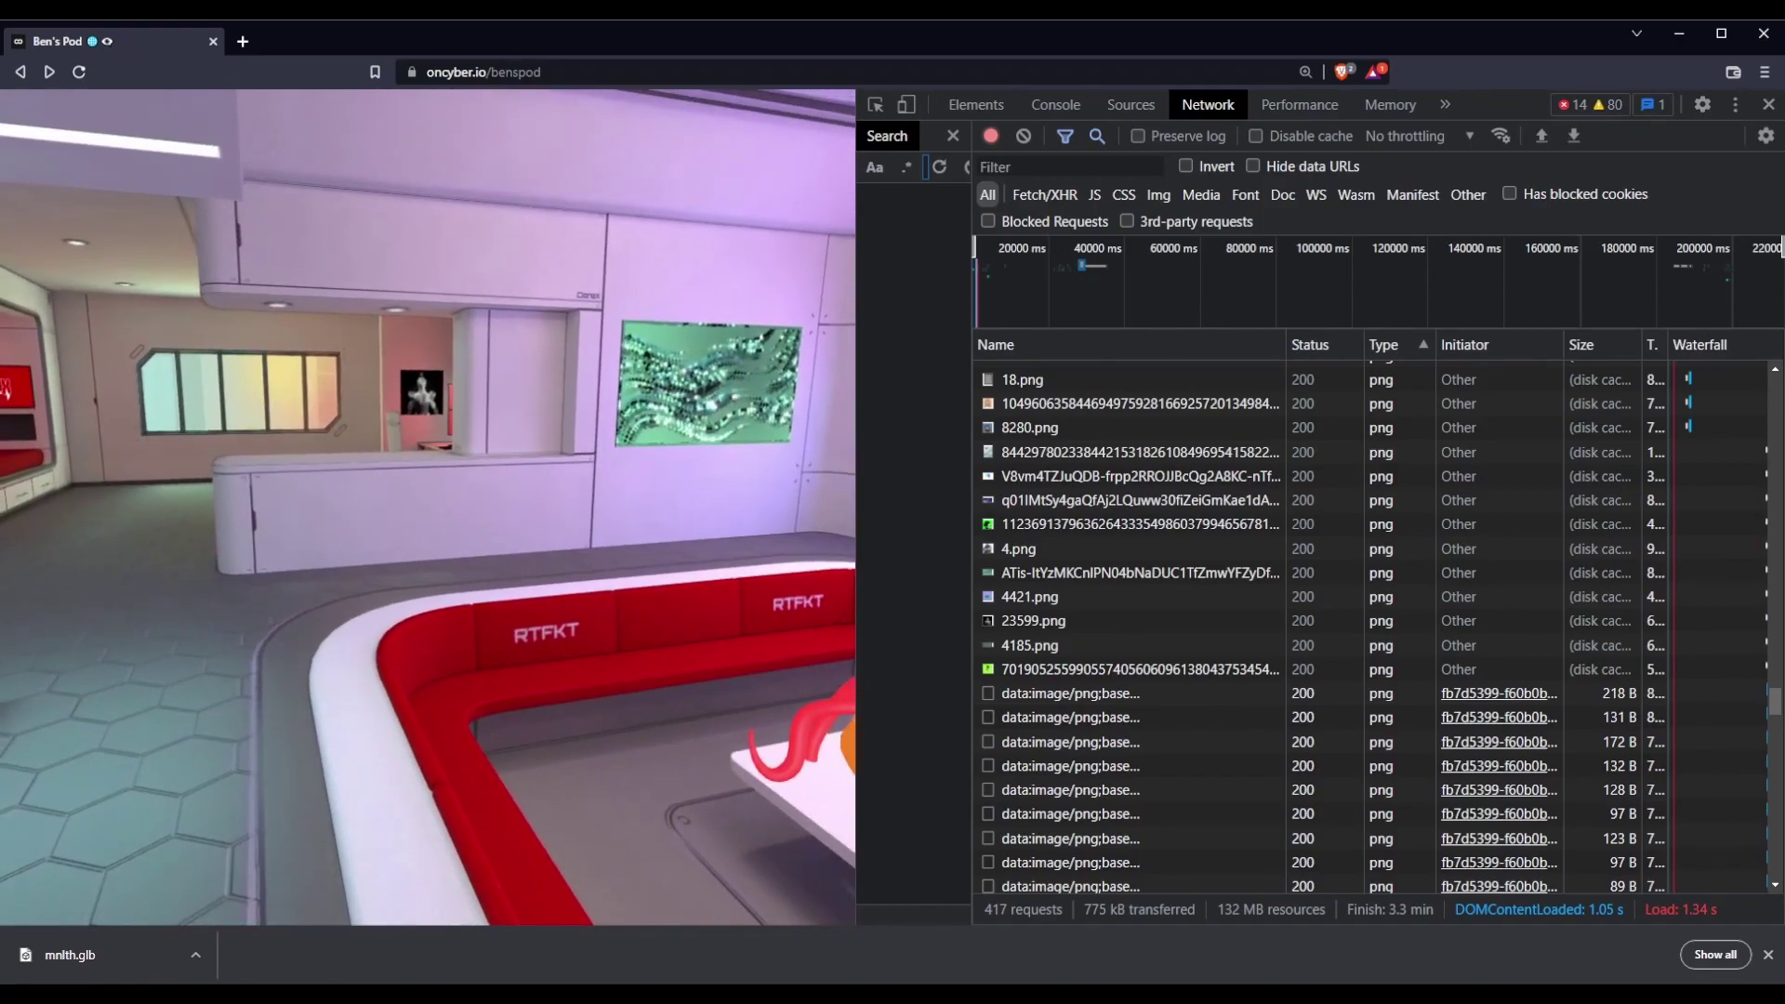
{"action": "key", "text": "Escape"}
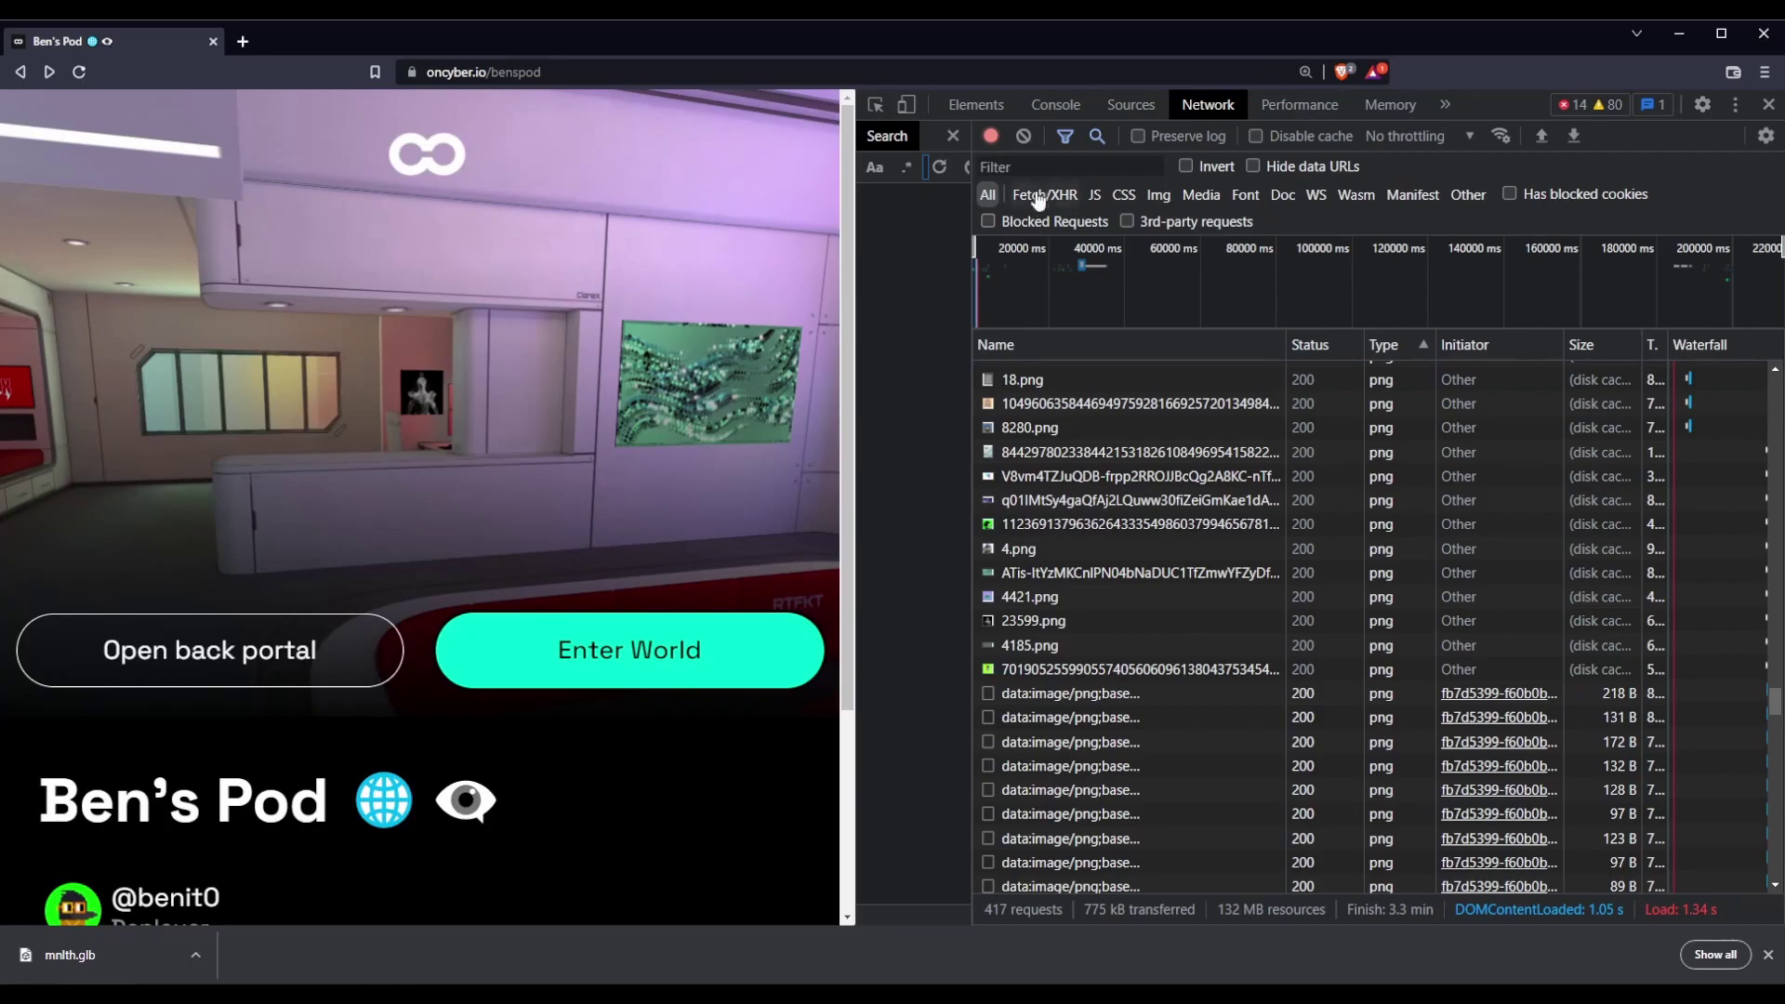
Step: Filter the recorded network requests by SPACE
{"action": "left_click", "coordinate": [1047, 168]}
{"action": "type", "text": "SPACE"}
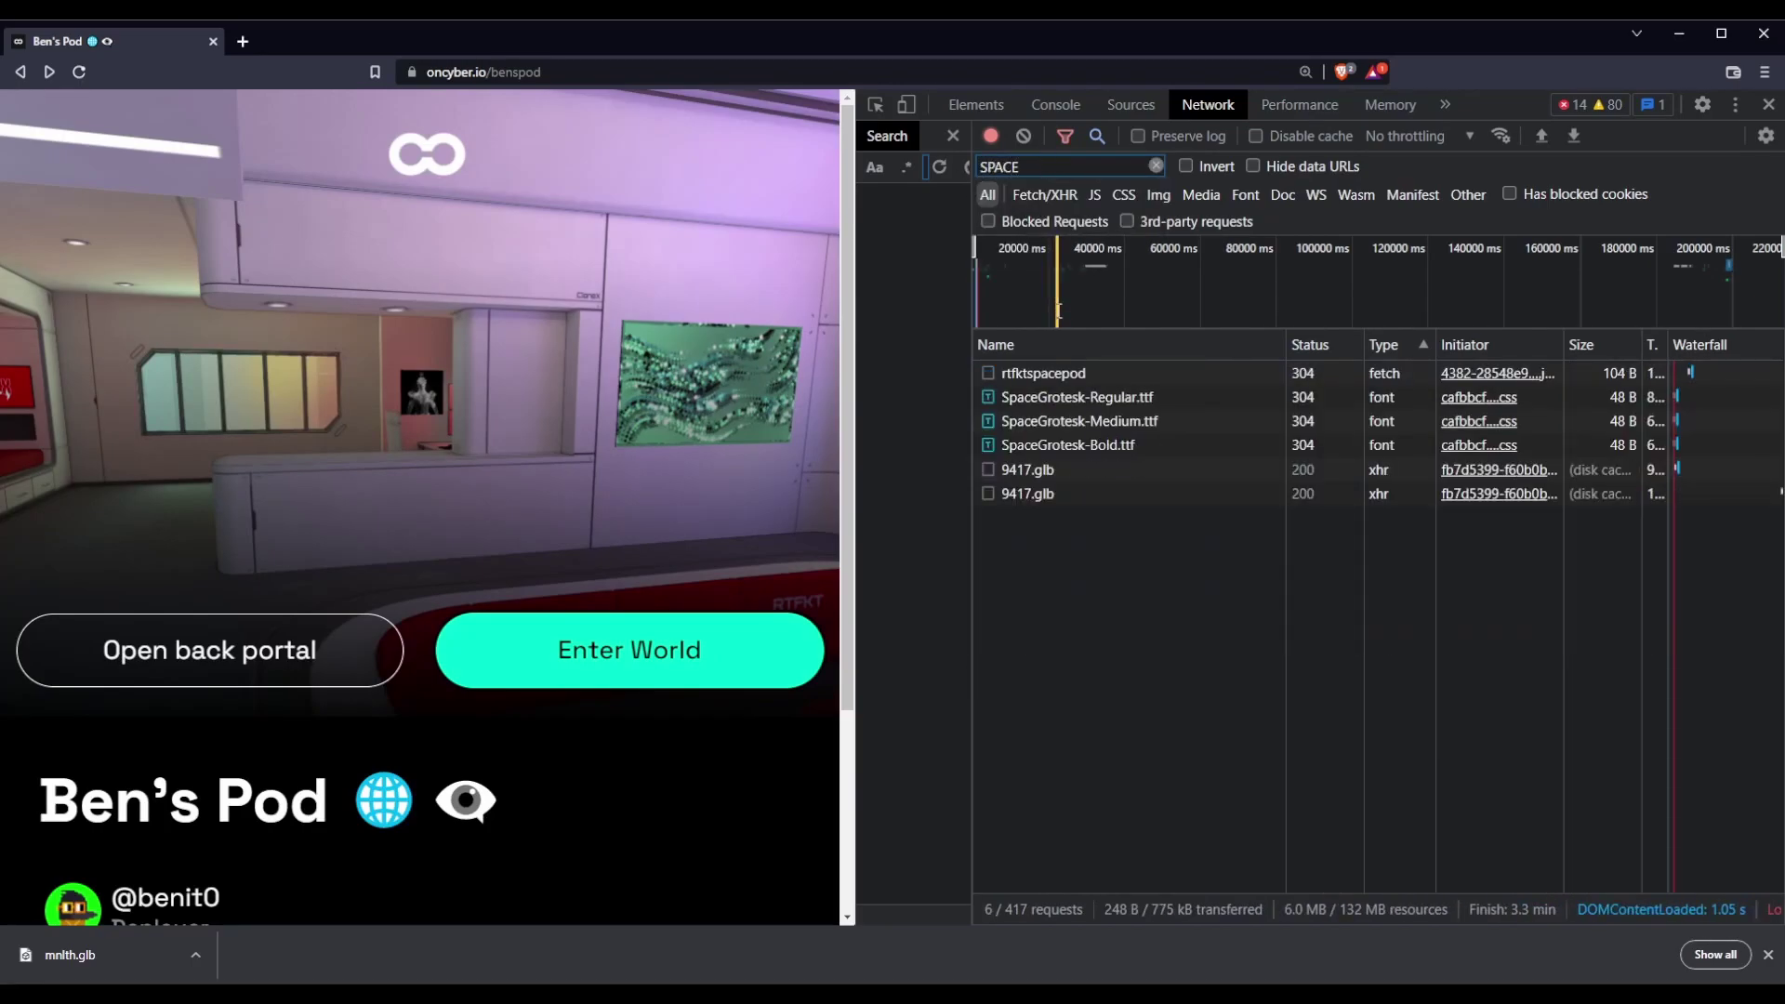
Step: Open the rtfktspacepod response in its own tab, enlarge its text and search it for glb
{"action": "left_click", "coordinate": [1120, 381]}
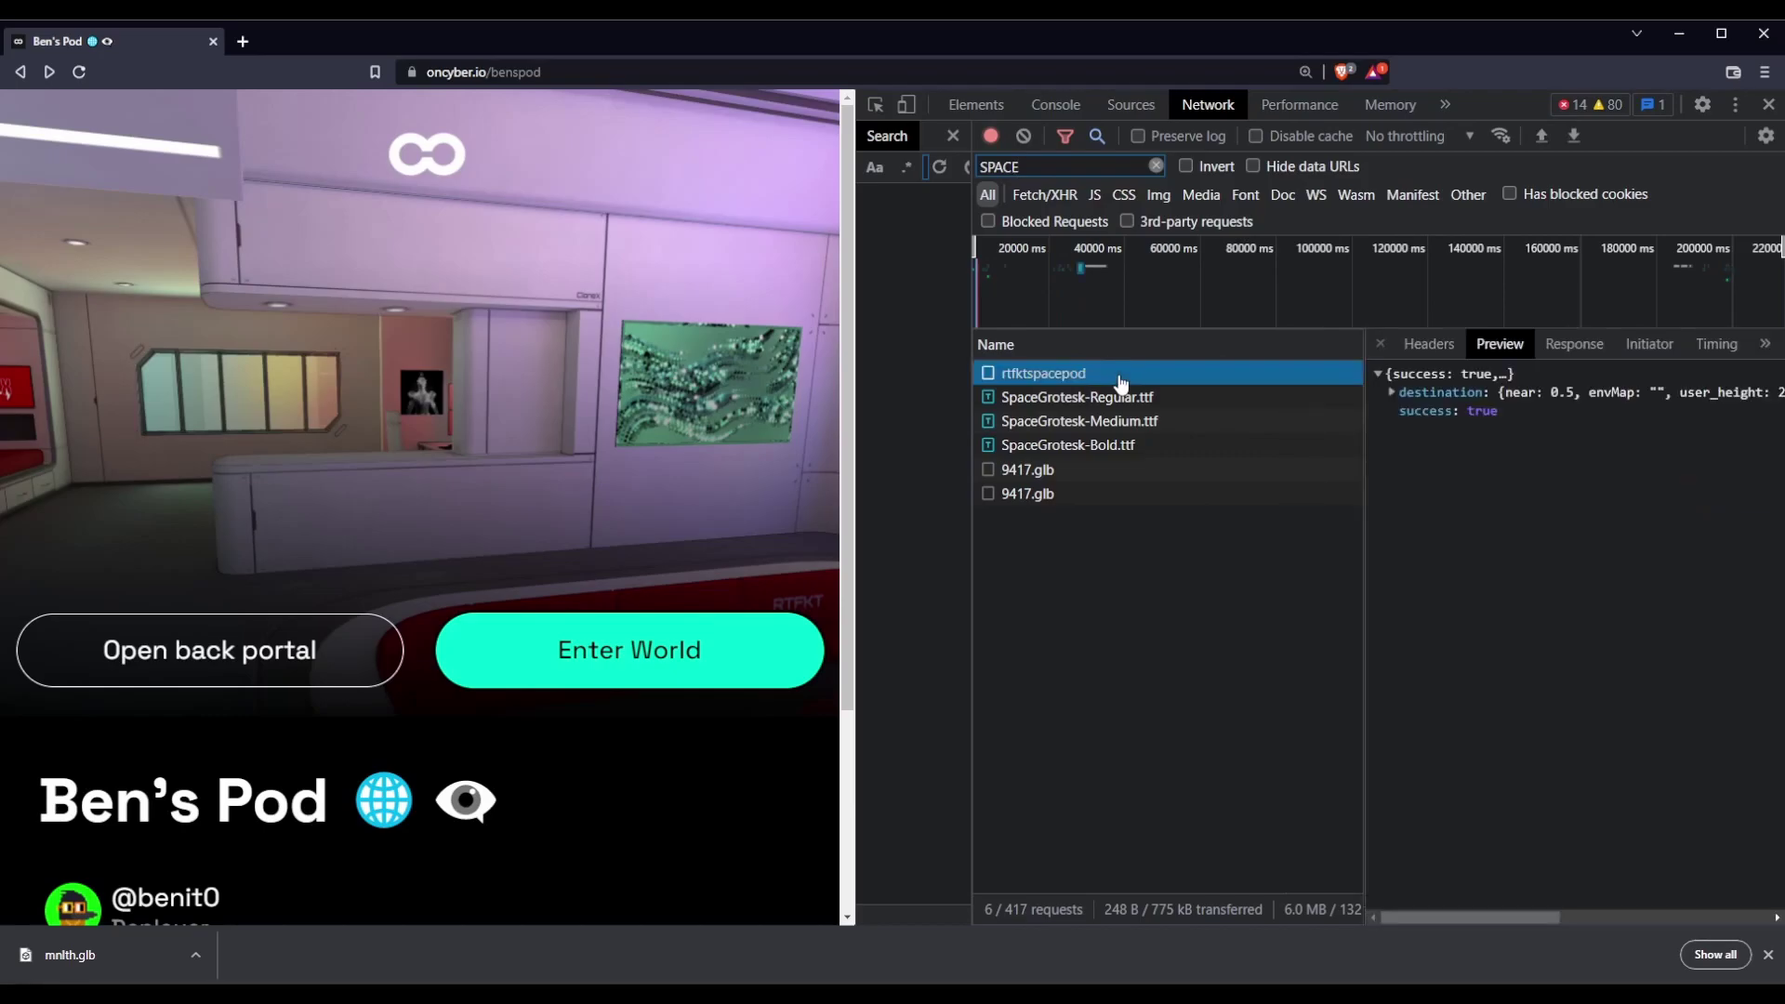
{"action": "double_click", "coordinate": [1067, 384]}
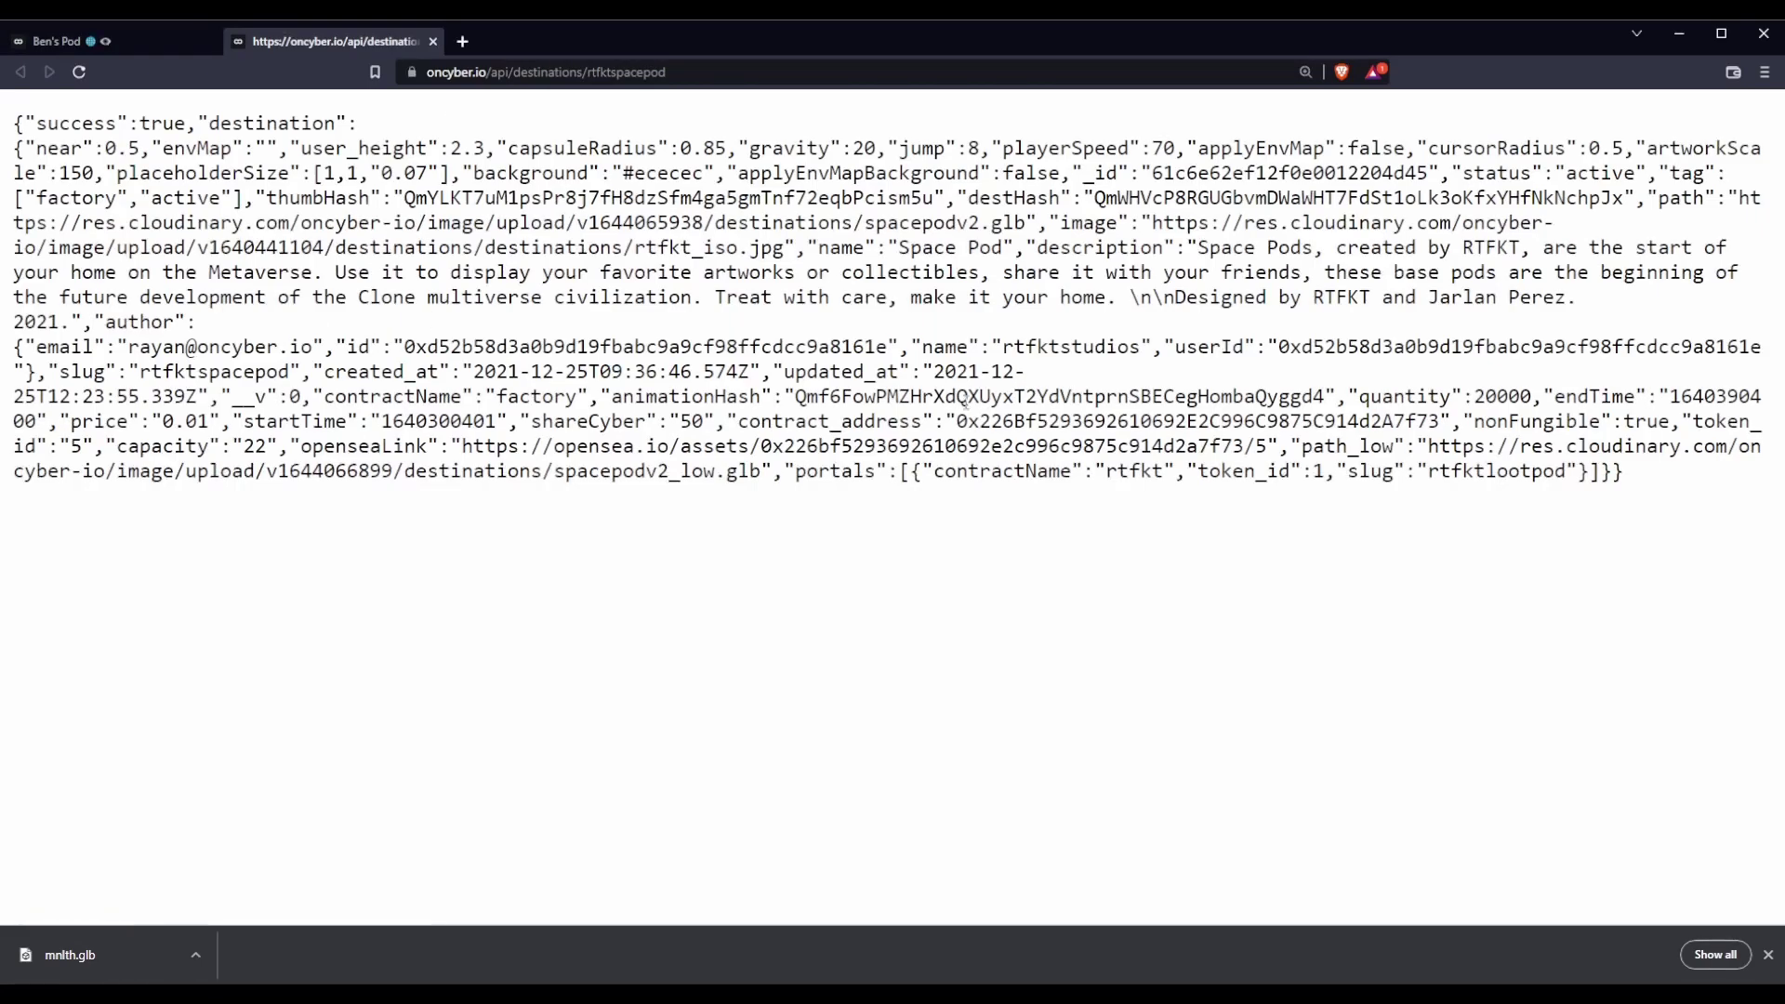
{"action": "key", "text": "ctrl+minus"}
{"action": "key", "text": "ctrl+plus"}
{"action": "key", "text": "ctrl+plus"}
{"action": "key", "text": "ctrl+plus"}
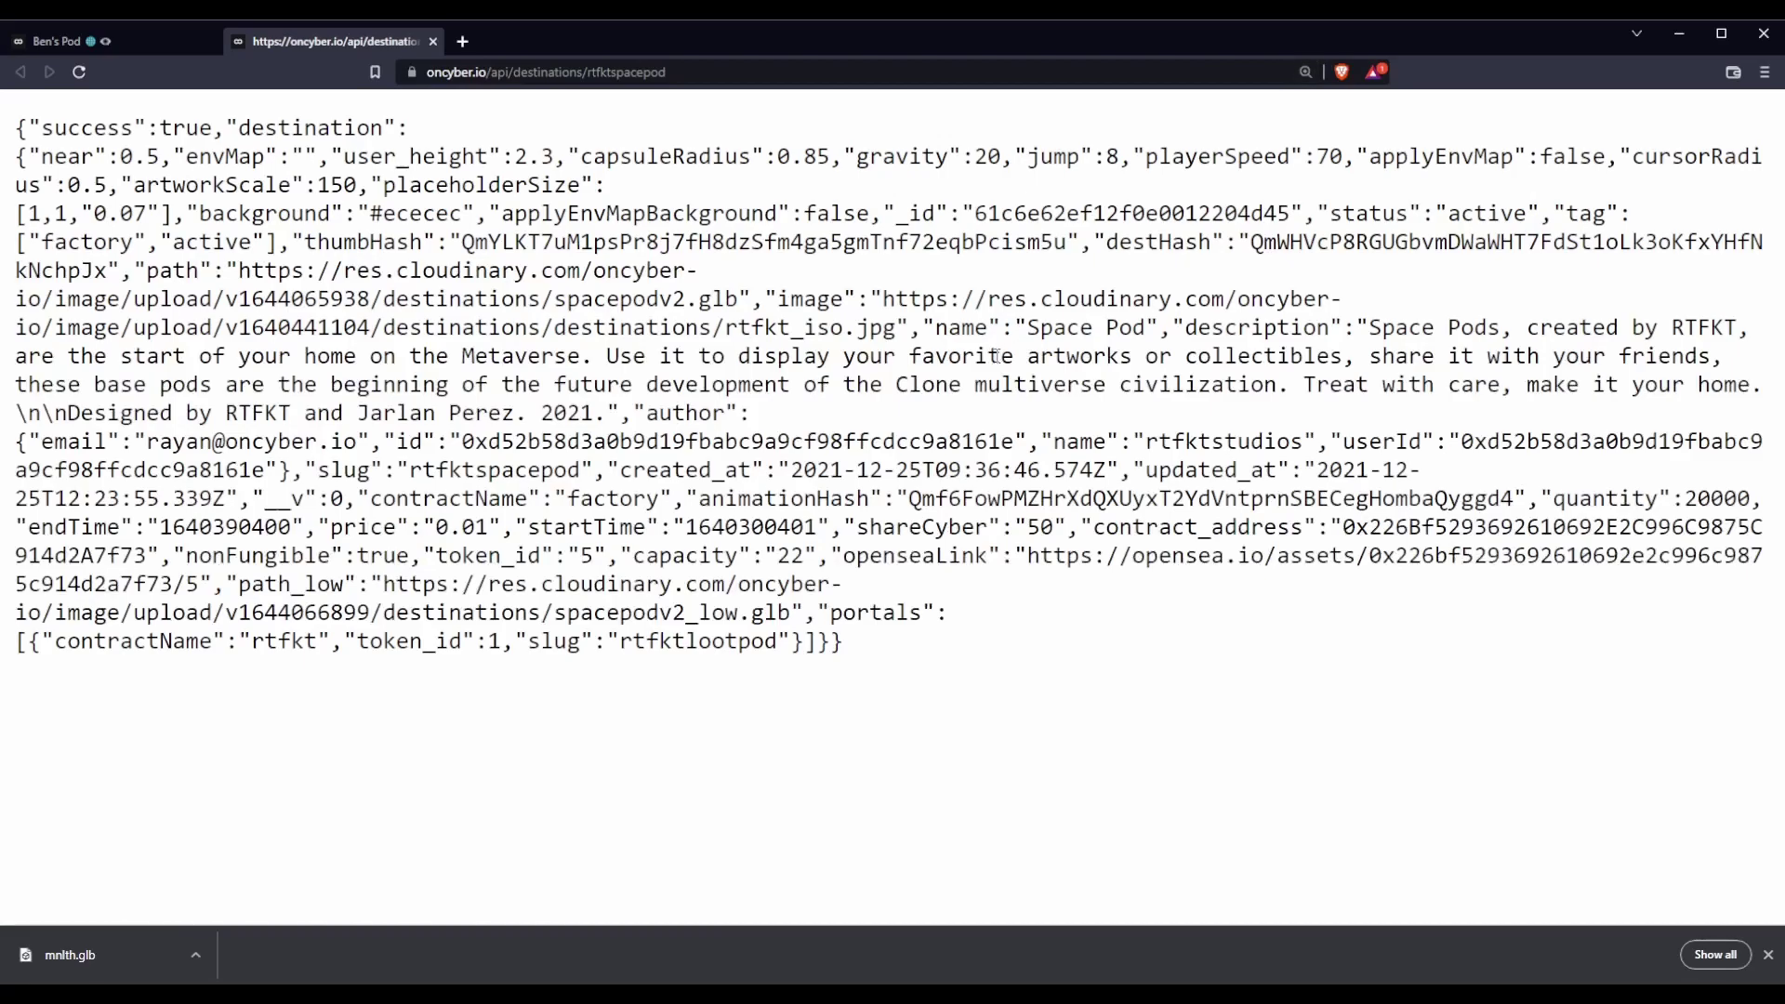
{"action": "key", "text": "ctrl+f"}
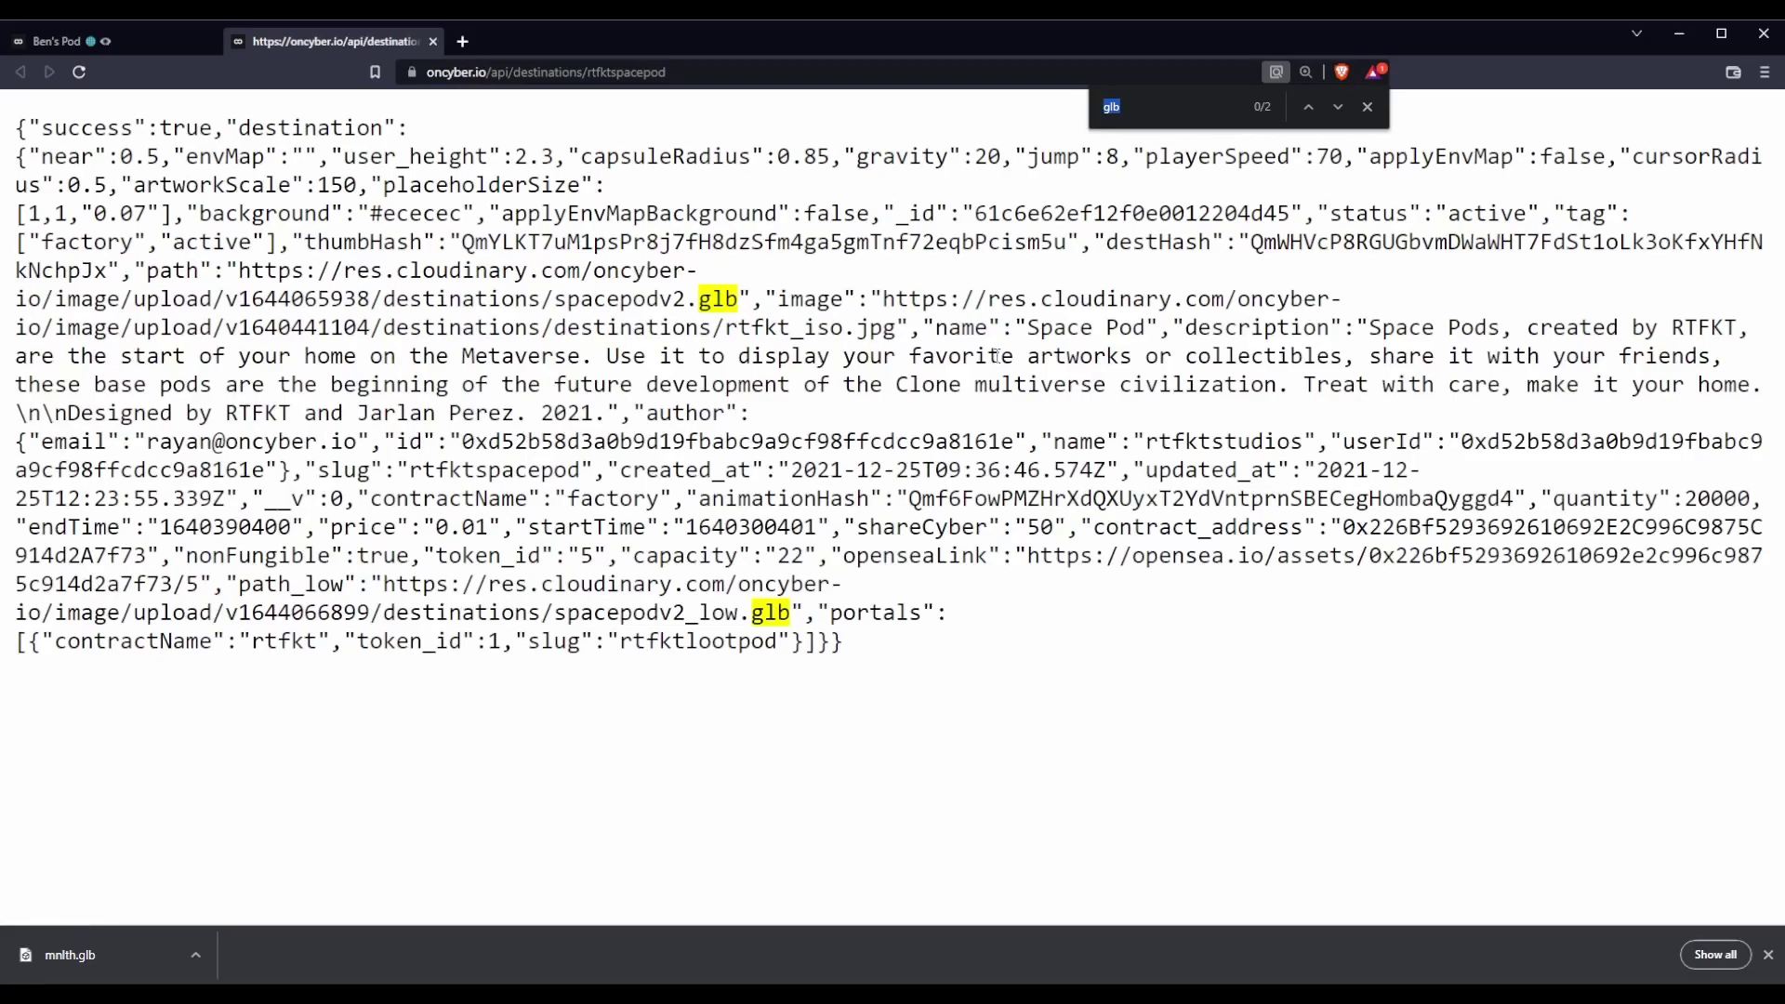
Step: Download spacepodv2.glb by opening the response's path URL in a new tab
{"action": "left_click_drag", "start_coordinate": [739, 298], "coordinate": [236, 270]}
{"action": "key", "text": "ctrl+c"}
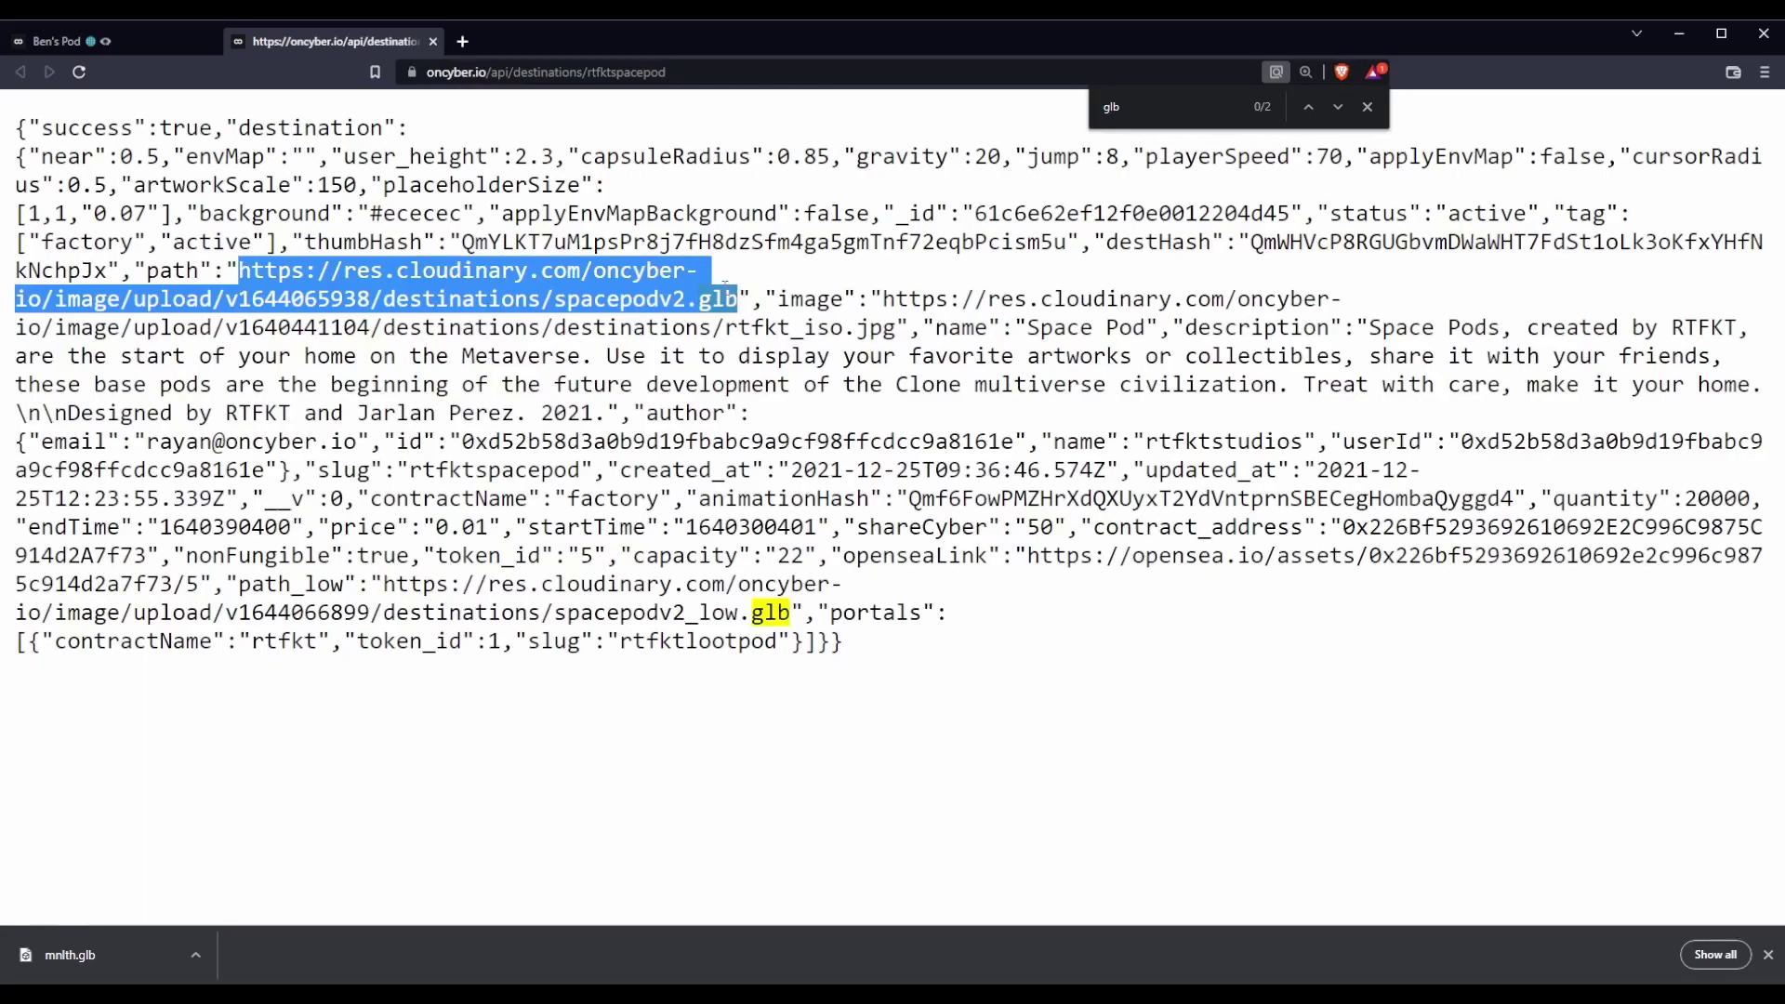
{"action": "key", "text": "ctrl+t"}
{"action": "key", "text": "ctrl+v"}
{"action": "key", "text": "Return"}
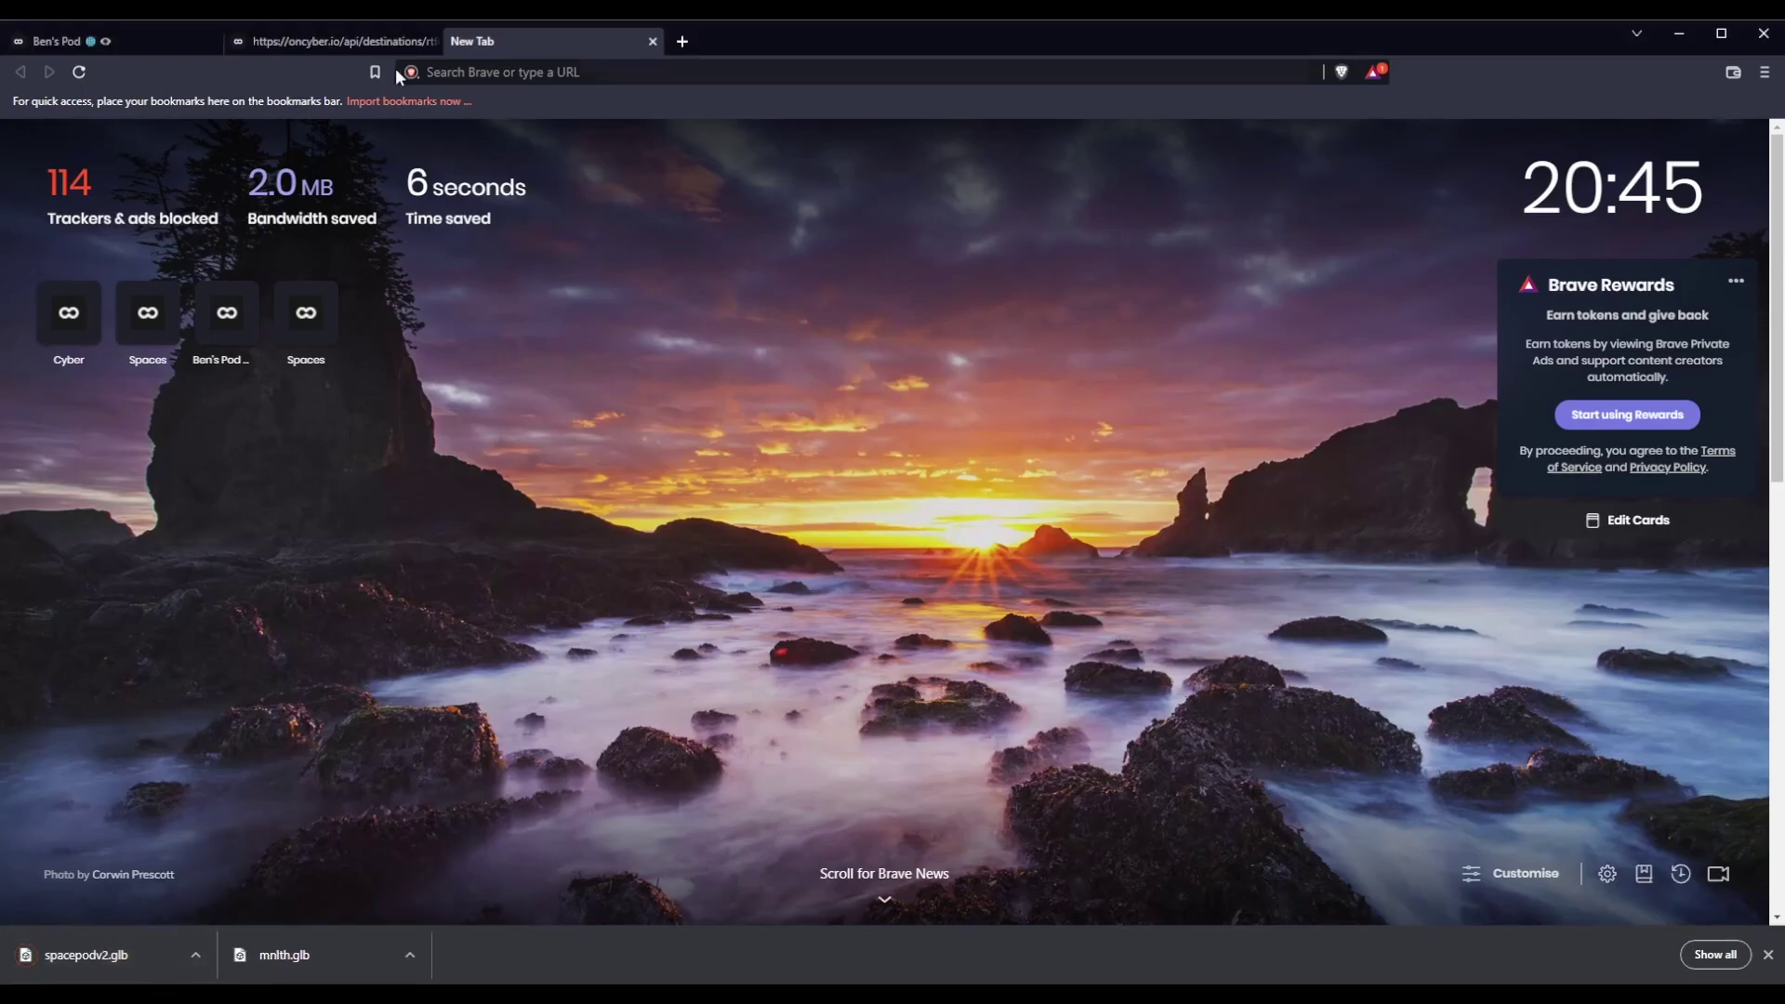
Step: Download spacepodv2_low.glb from the response's path_low URL and close the extra tabs
{"action": "left_click", "coordinate": [371, 41]}
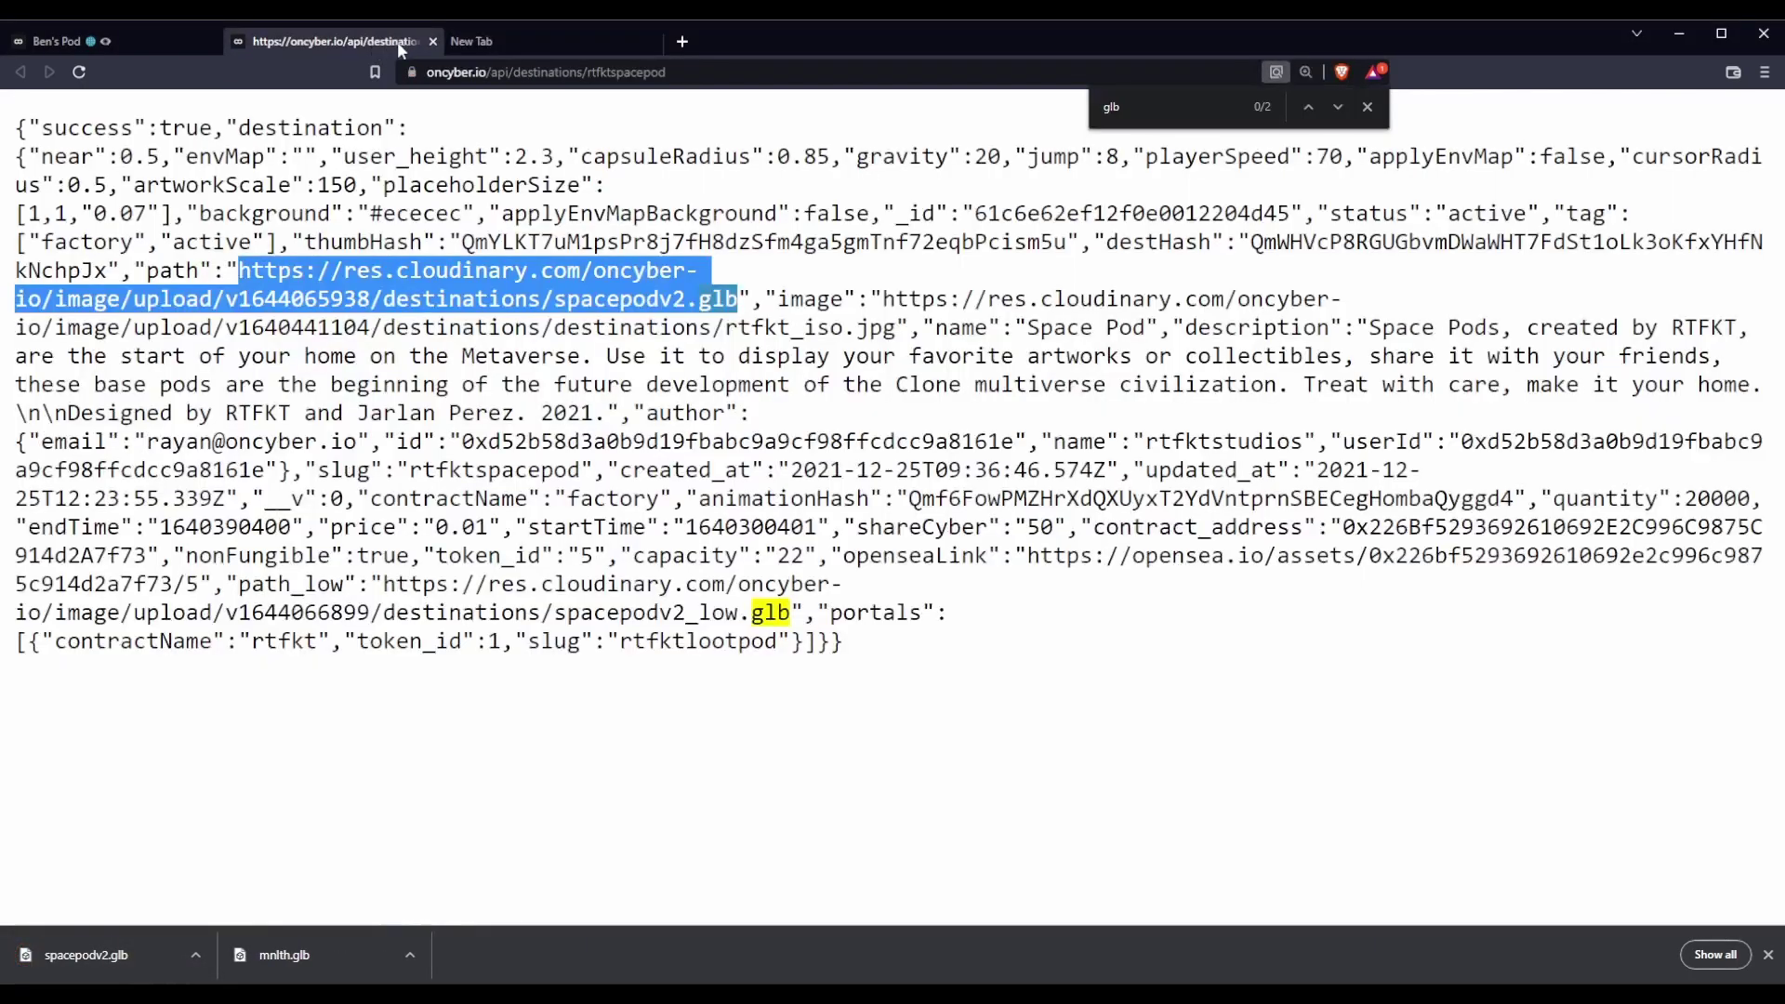
{"action": "left_click_drag", "start_coordinate": [794, 612], "coordinate": [384, 584]}
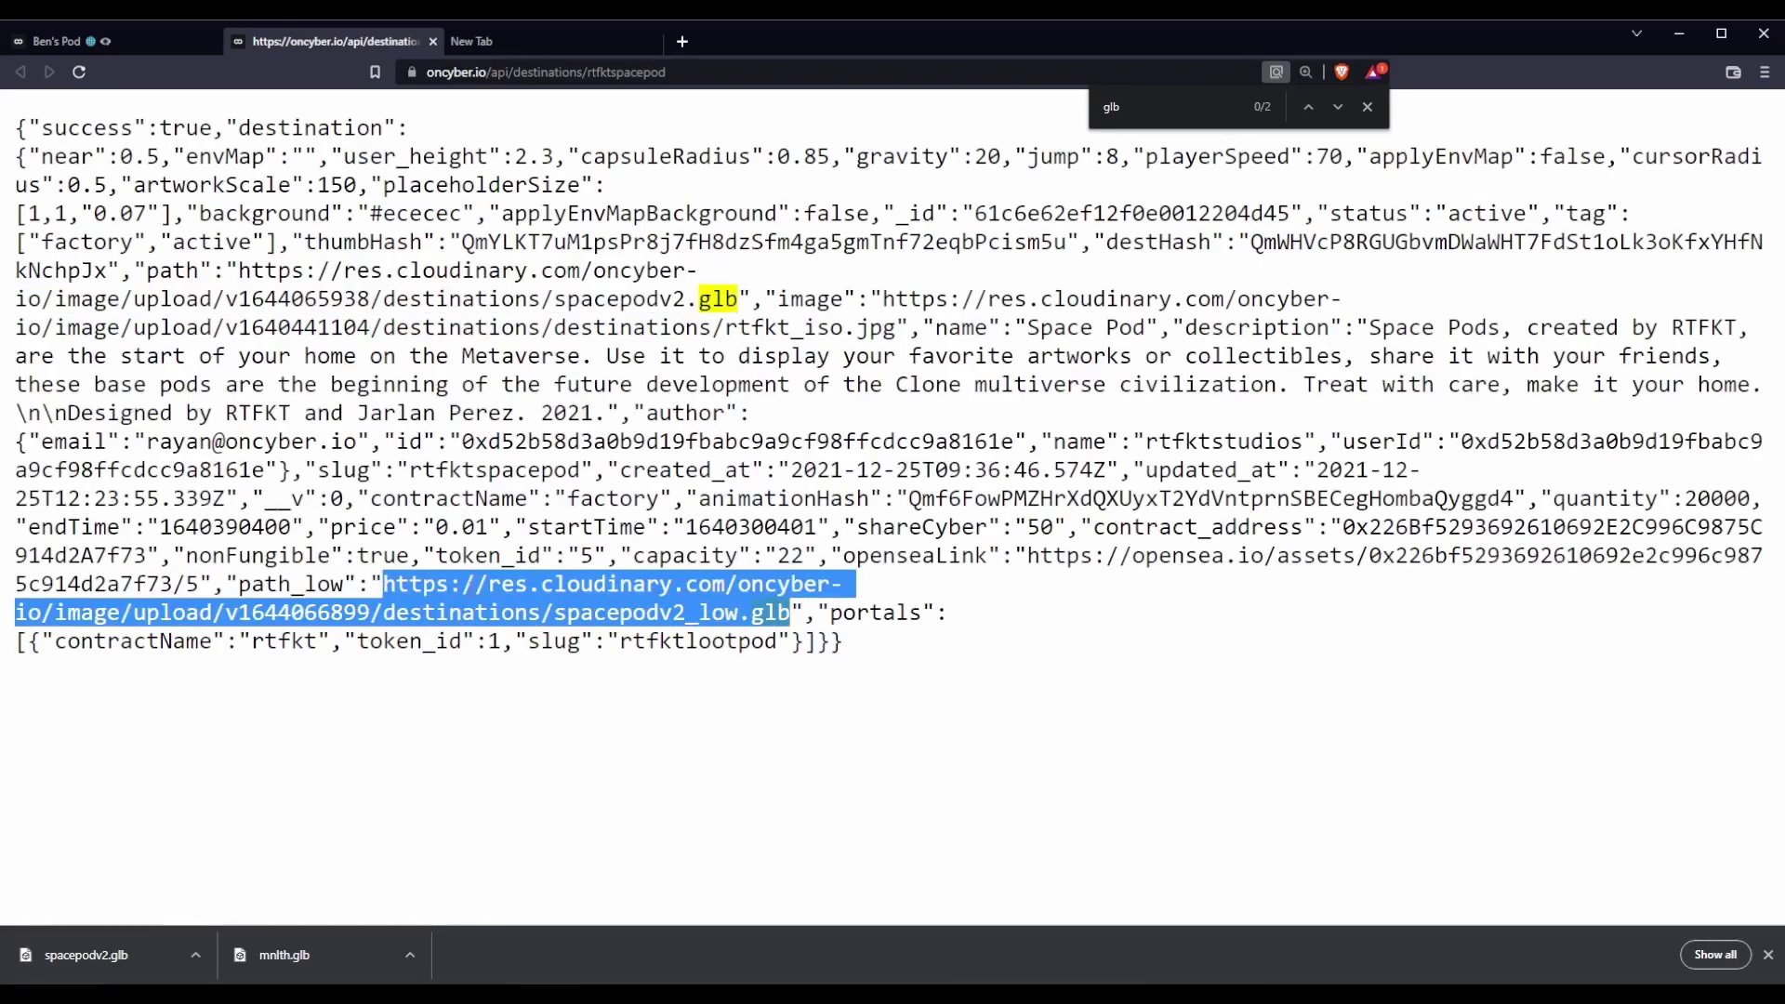
{"action": "key", "text": "ctrl+c"}
{"action": "key", "text": "ctrl+t"}
{"action": "key", "text": "ctrl+v"}
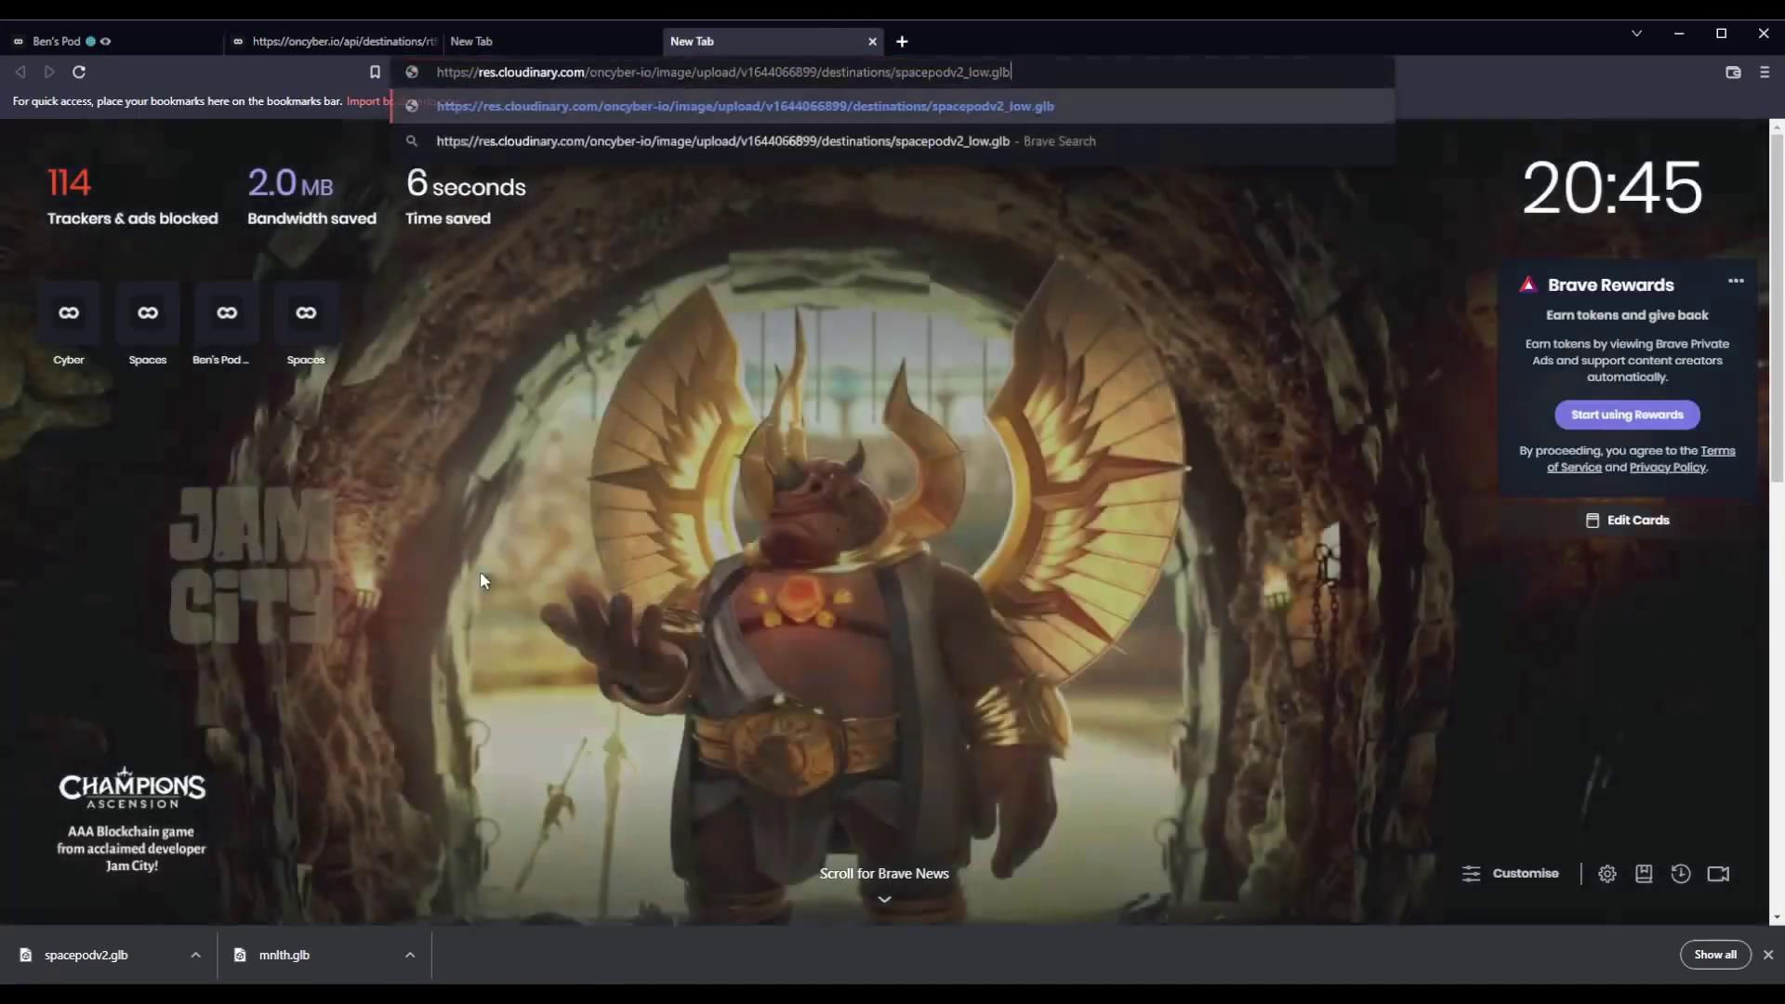
{"action": "key", "text": "Return"}
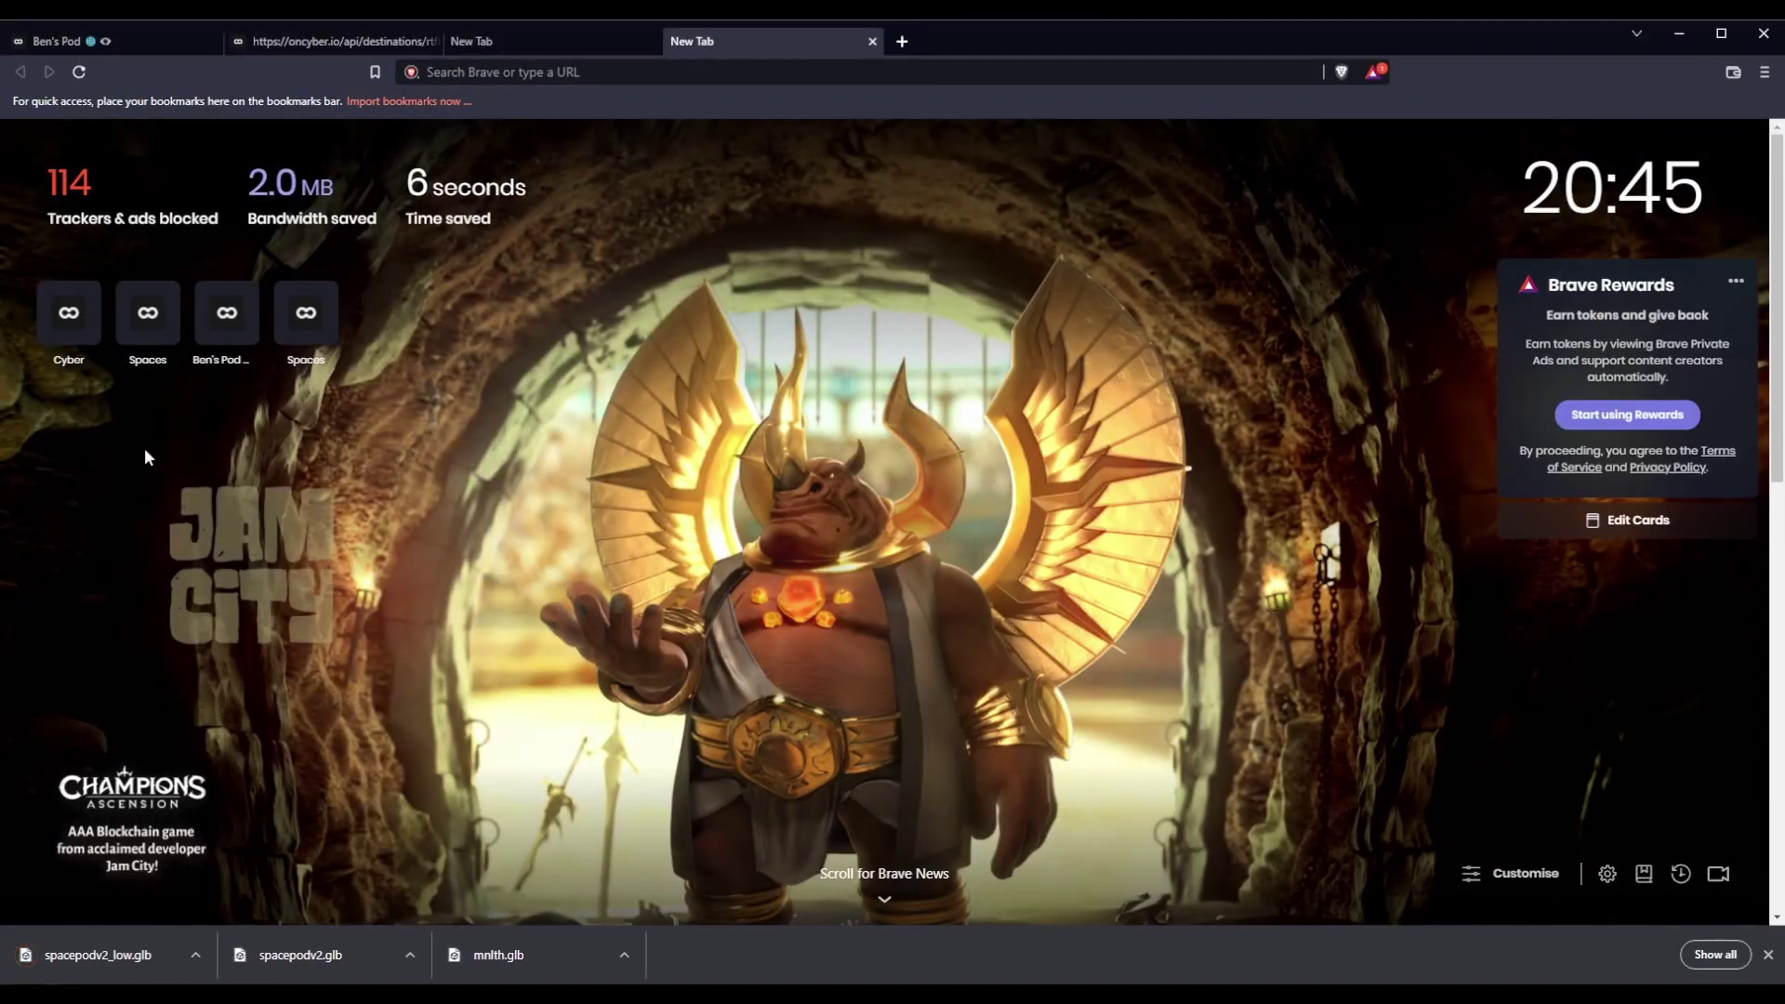
{"action": "middle_click", "coordinate": [722, 41]}
{"action": "left_click", "coordinate": [615, 41]}
{"action": "middle_click", "coordinate": [616, 41]}
{"action": "middle_click", "coordinate": [439, 44]}
Step: Filter the network requests by LOOT and open the rtfktlootpod response in its own tab
{"action": "left_click", "coordinate": [1156, 165]}
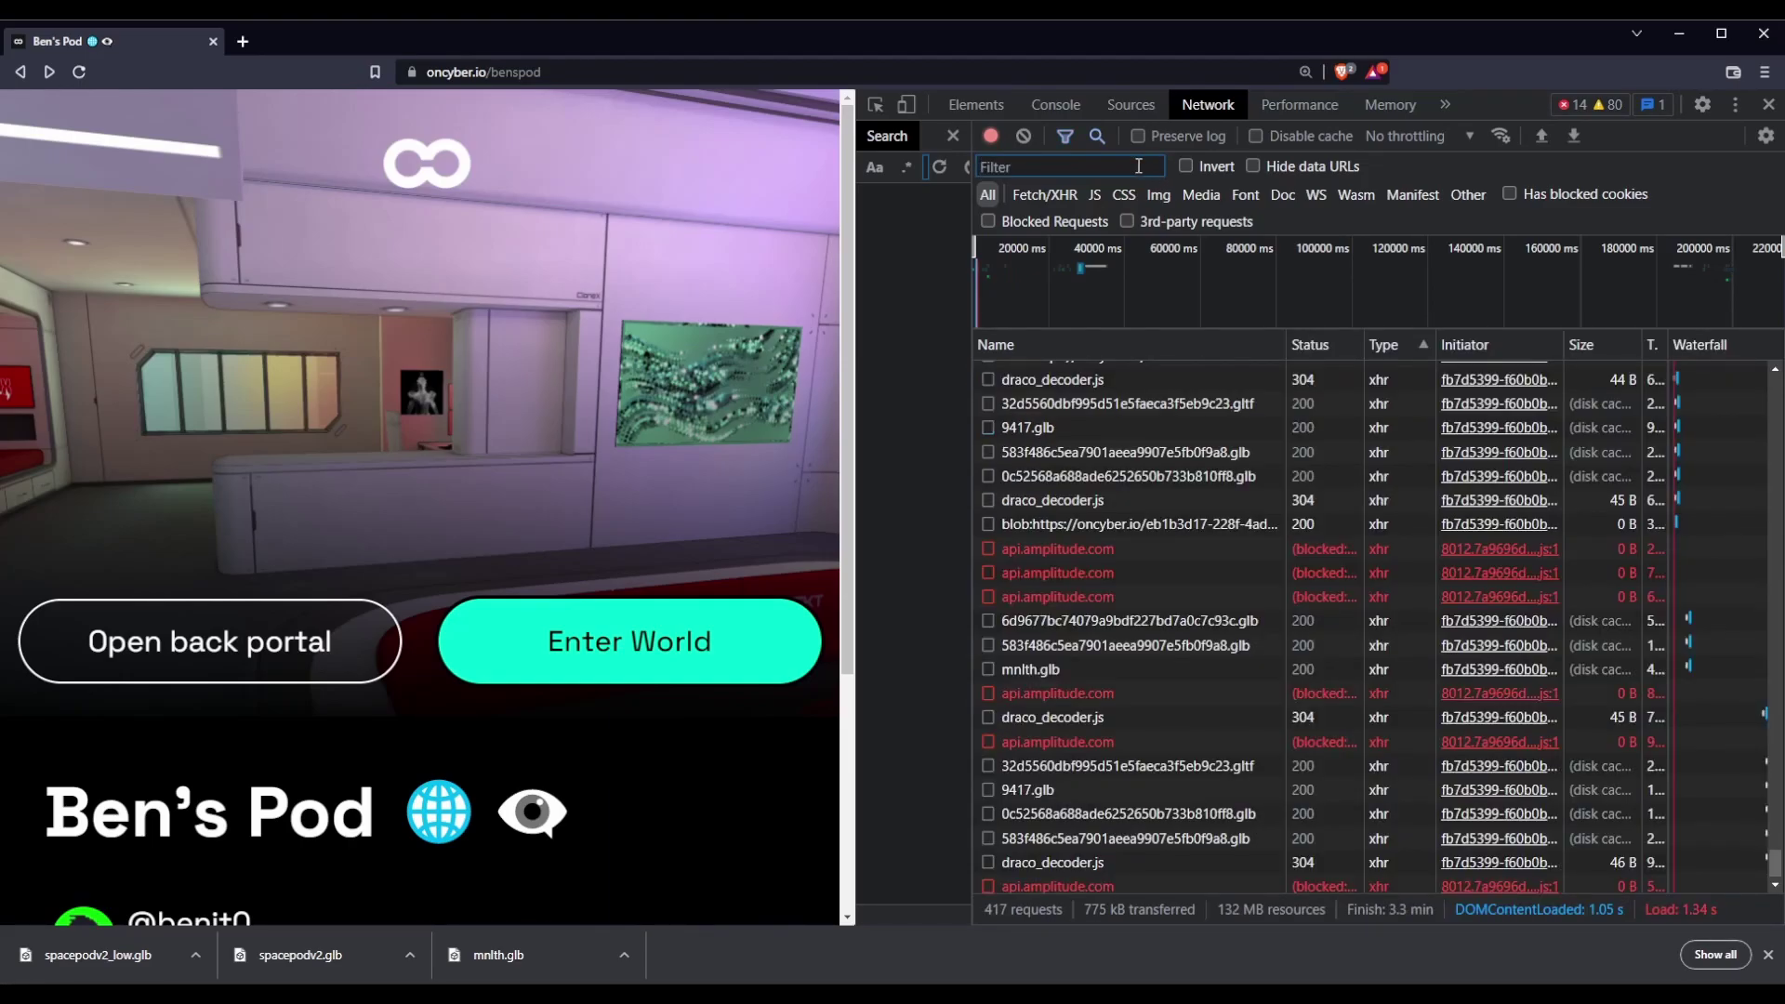
{"action": "type", "text": "LOOT"}
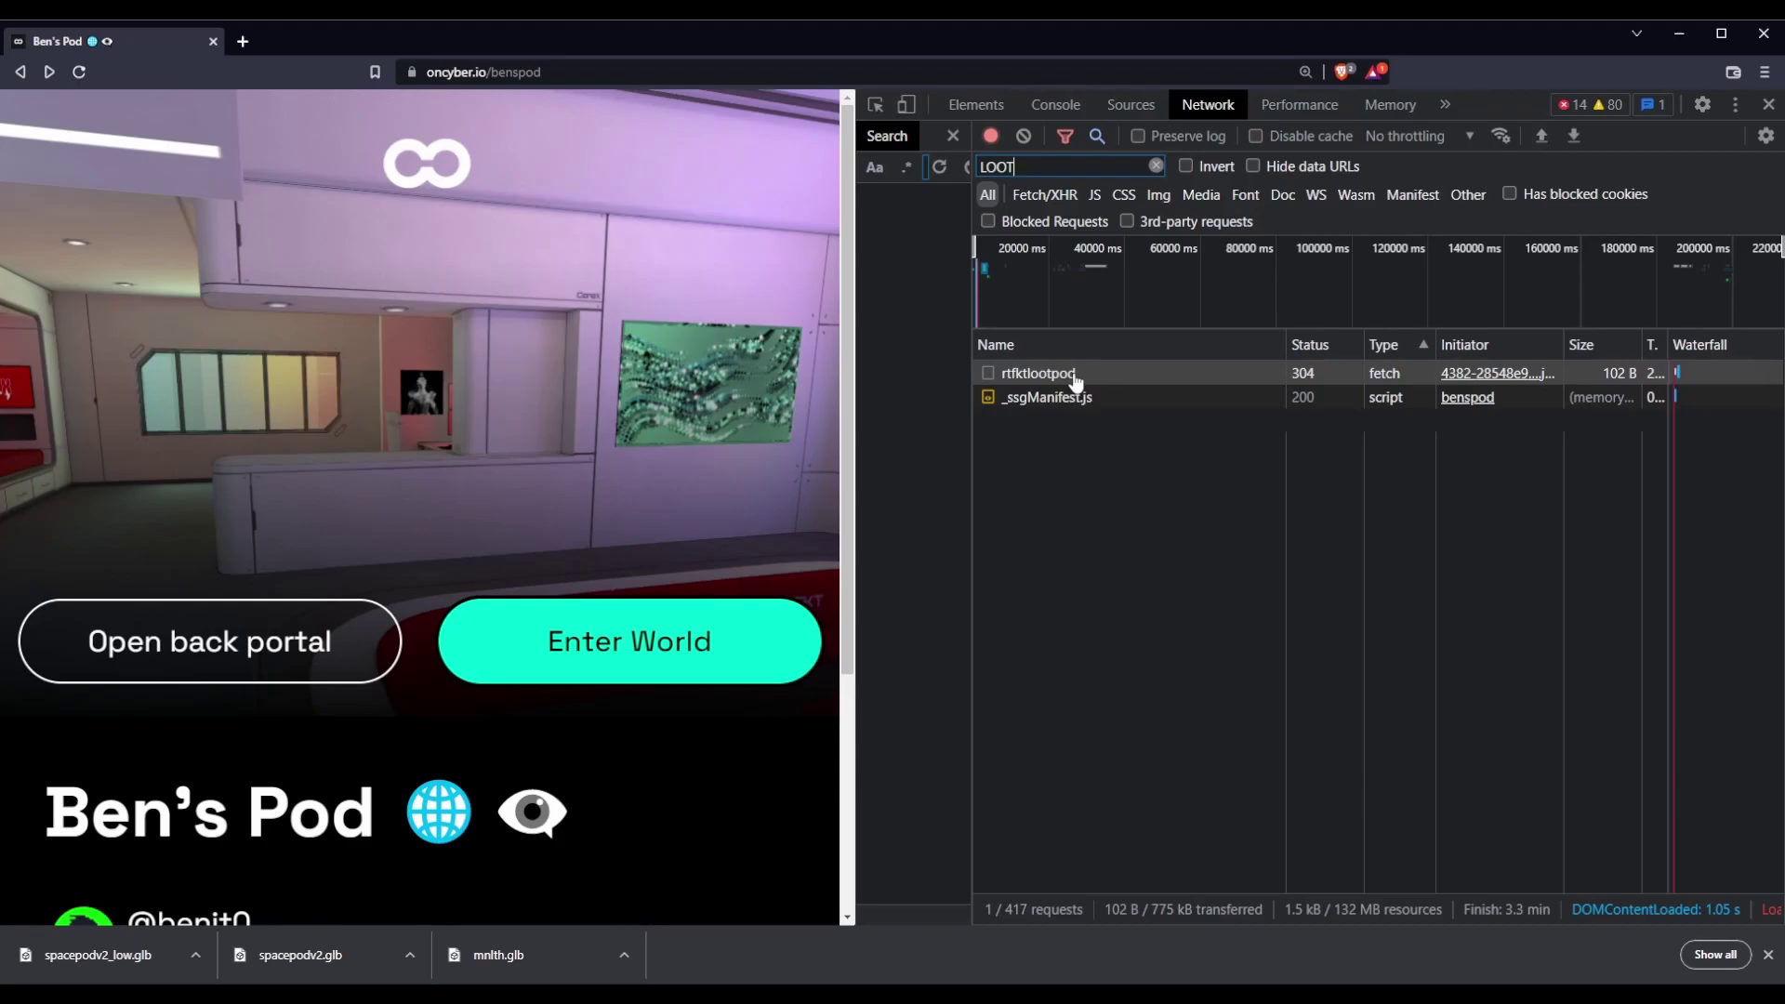
{"action": "double_click", "coordinate": [1076, 380]}
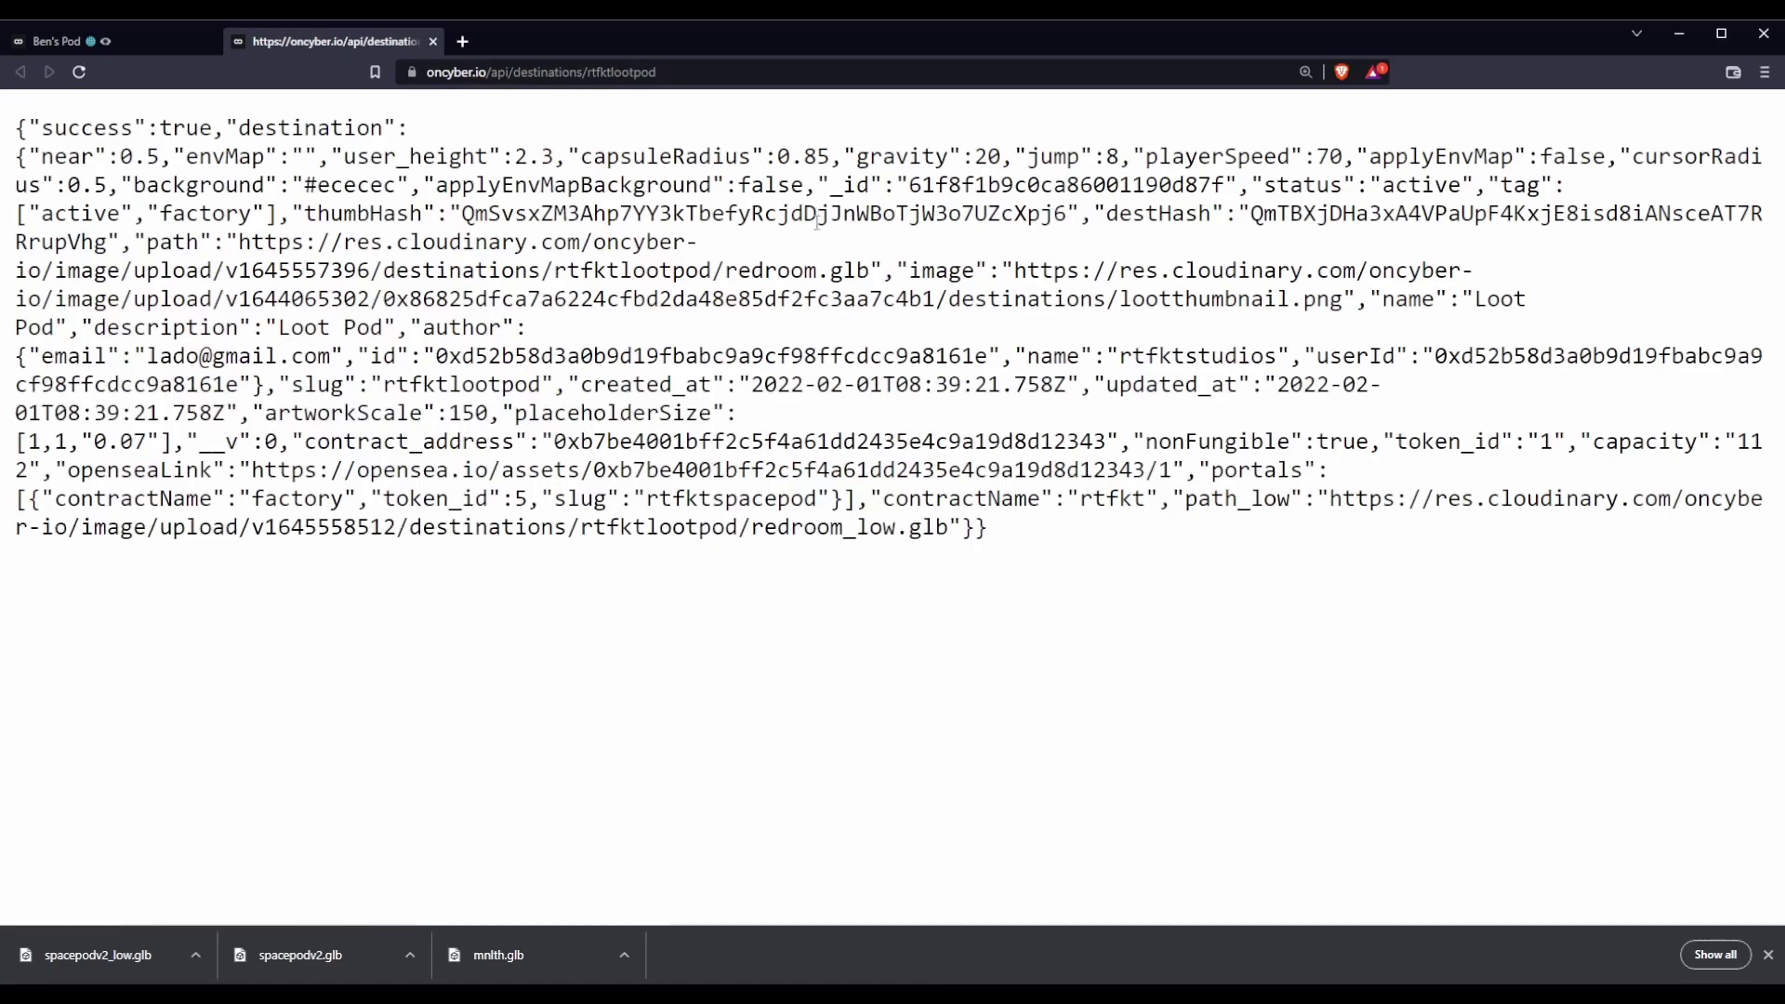
Step: Search the rtfktlootpod response for GLB and for image
{"action": "key", "text": "ctrl+f"}
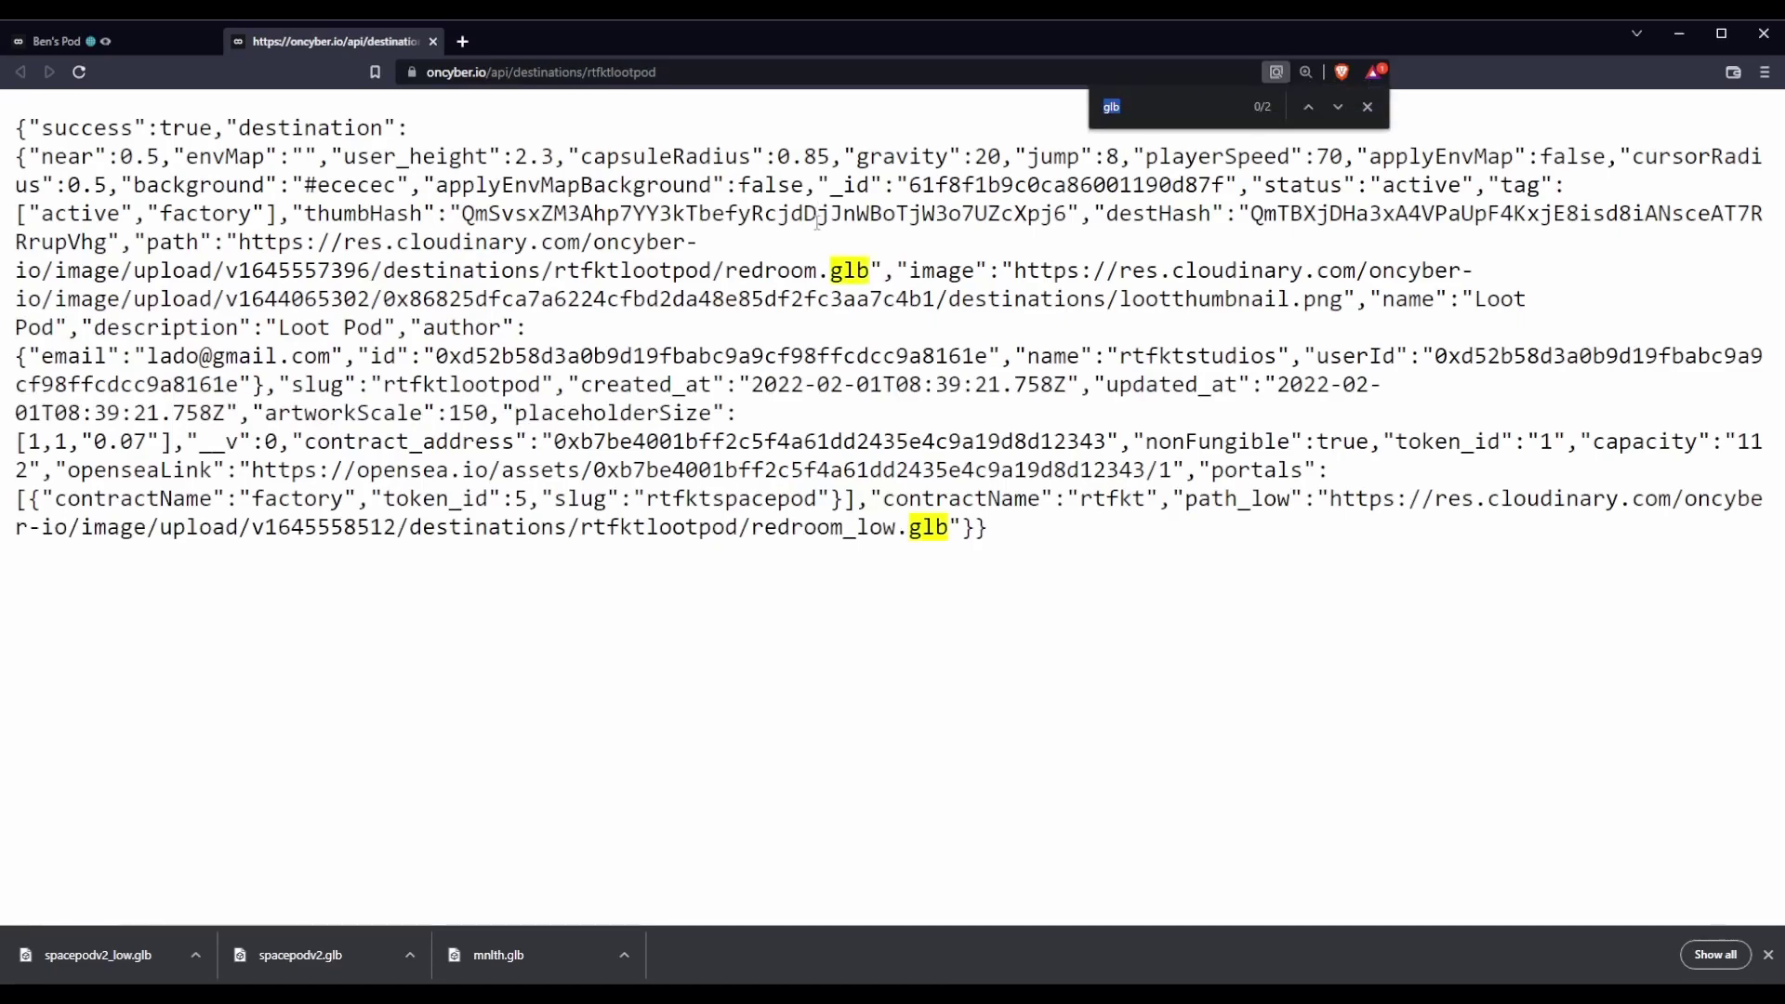
{"action": "type", "text": "GLB"}
{"action": "key", "text": "BackSpace"}
{"action": "key", "text": "BackSpace"}
{"action": "key", "text": "BackSpace"}
{"action": "type", "text": "image"}
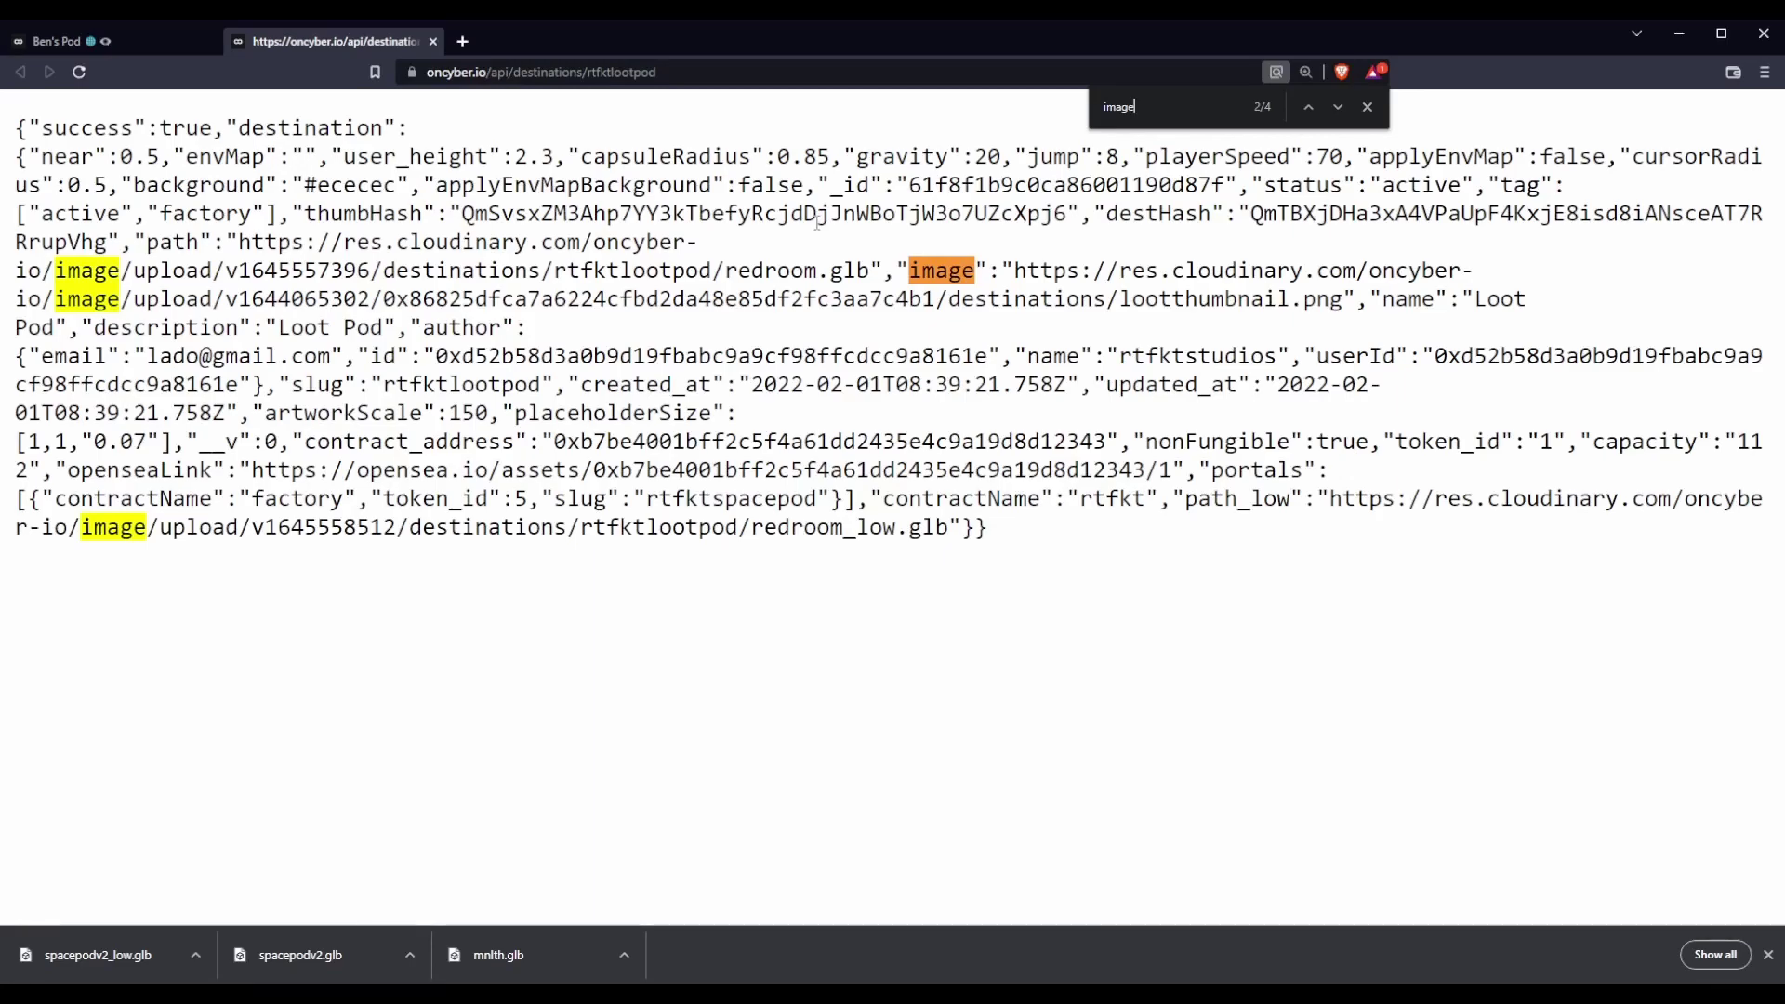
Step: Search the response for glb again and download redroom.glb from its path URL in a new tab
{"action": "key", "text": "ctrl+a"}
{"action": "type", "text": "glb"}
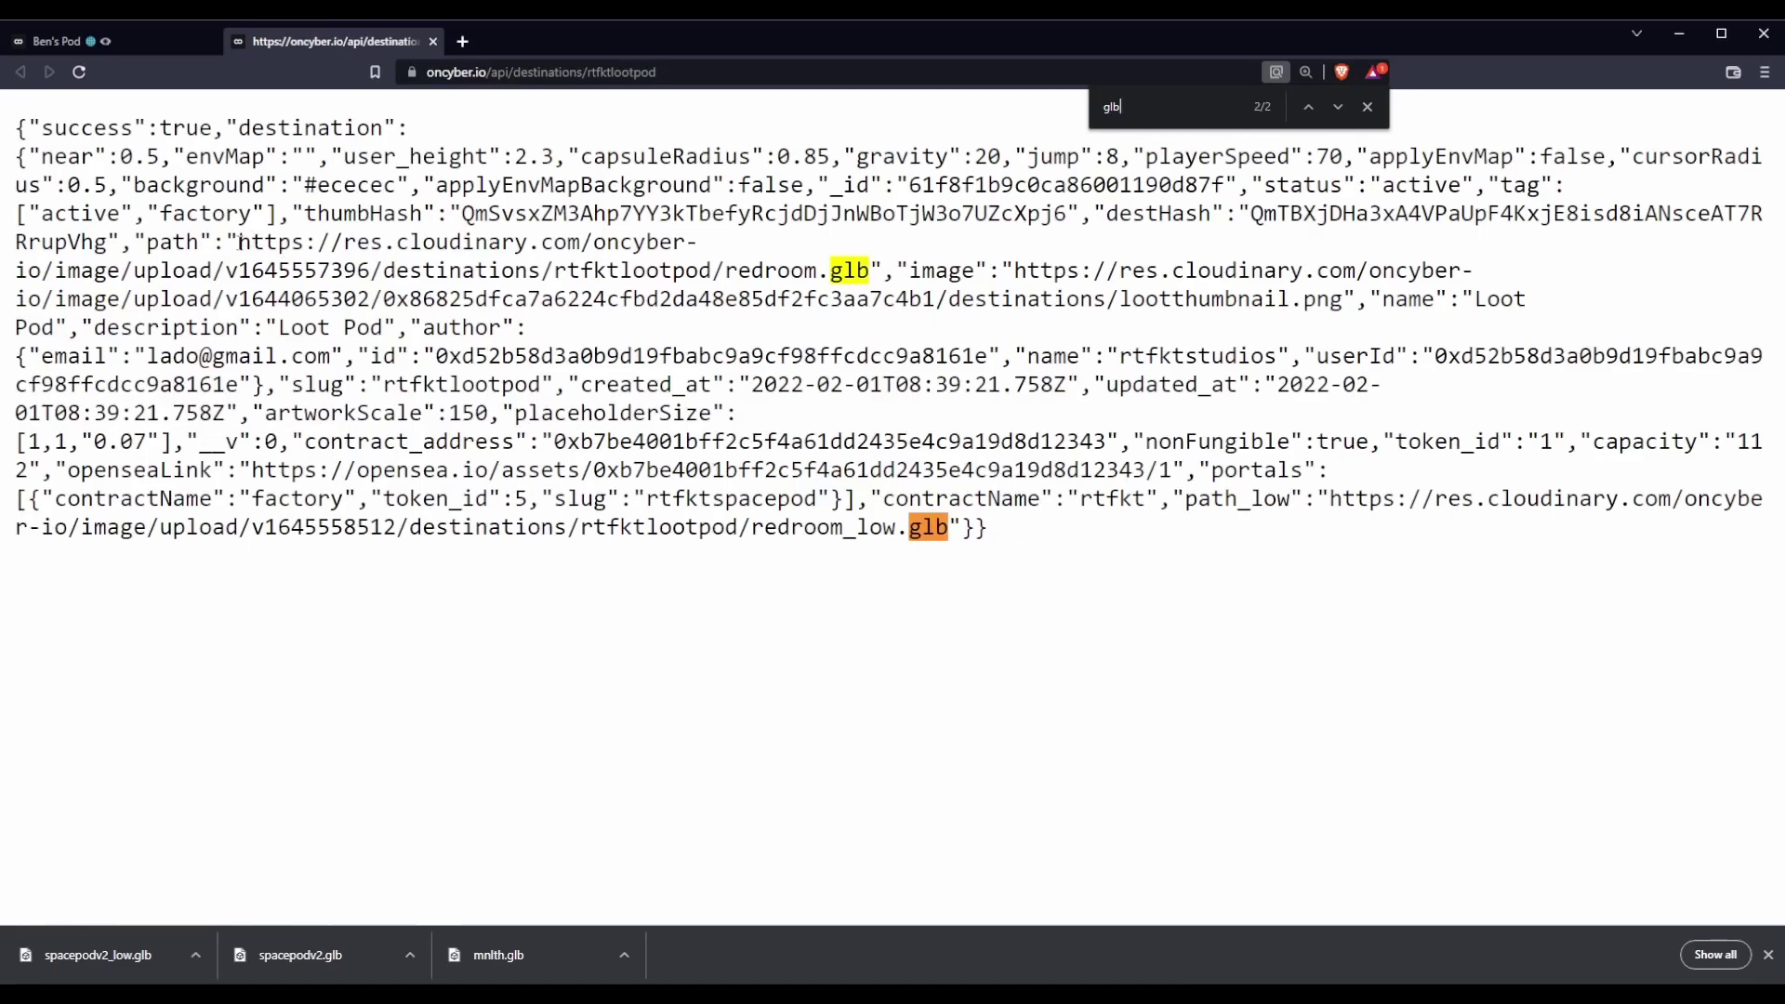
{"action": "left_click_drag", "start_coordinate": [240, 243], "coordinate": [870, 270]}
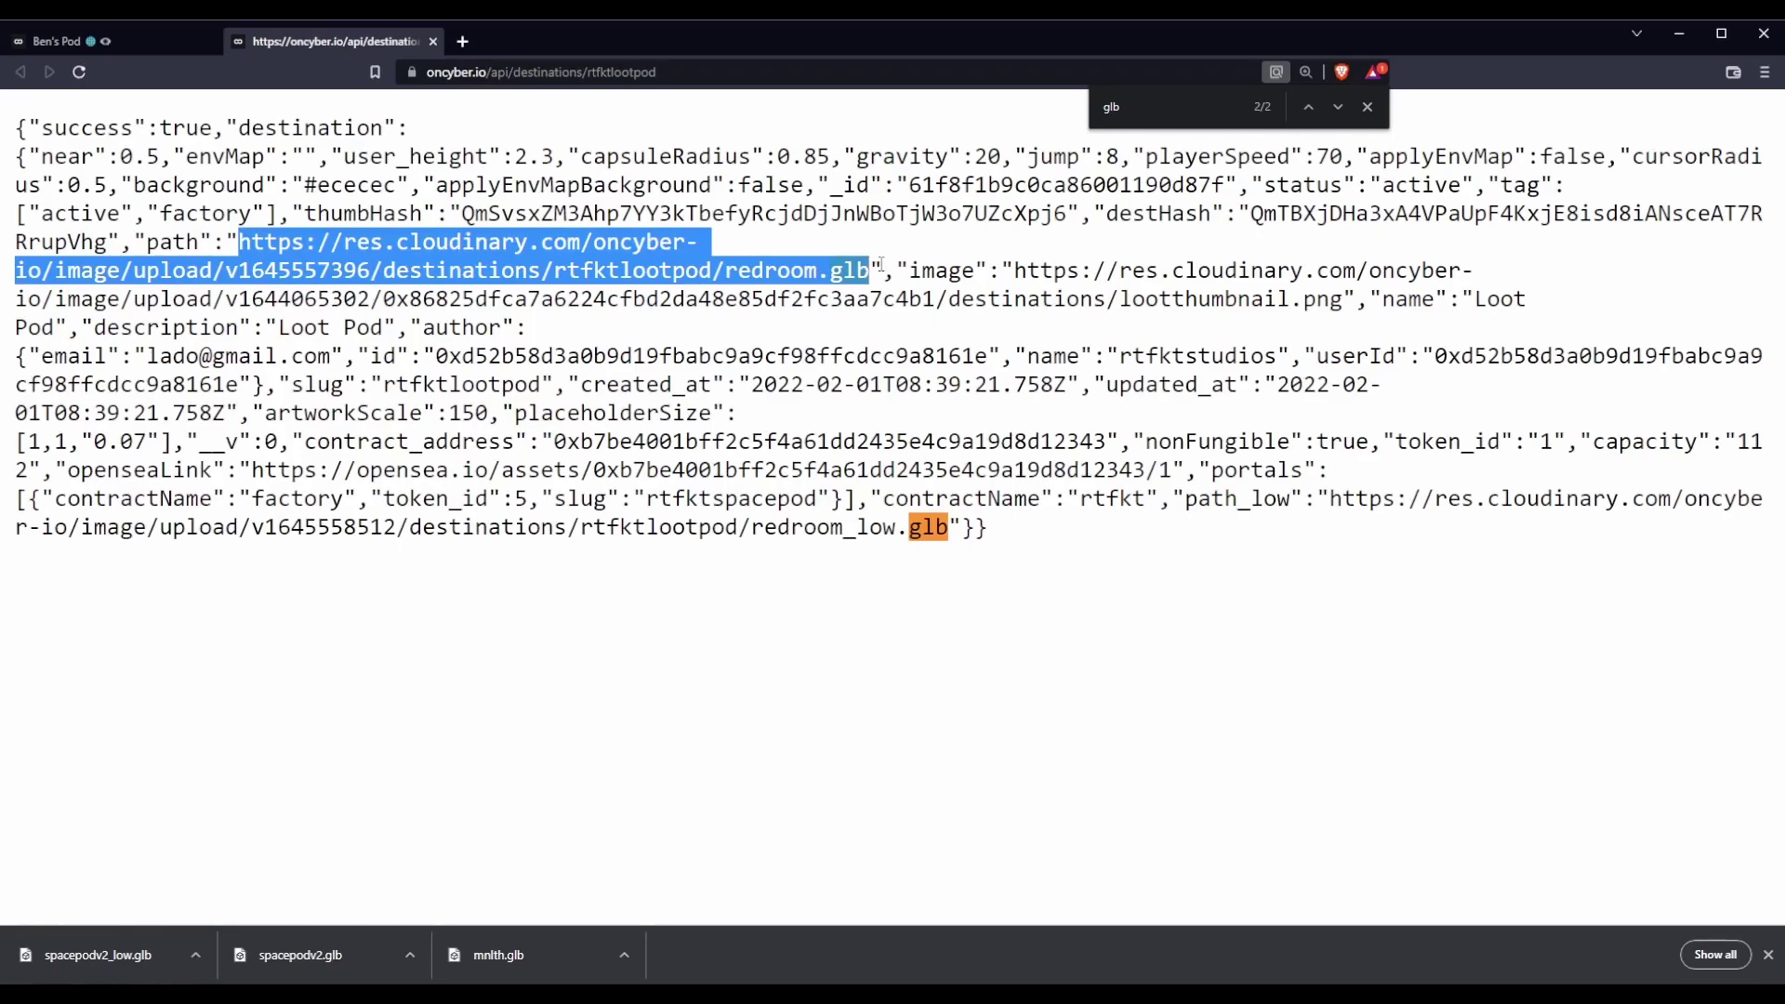
{"action": "key", "text": "ctrl+t"}
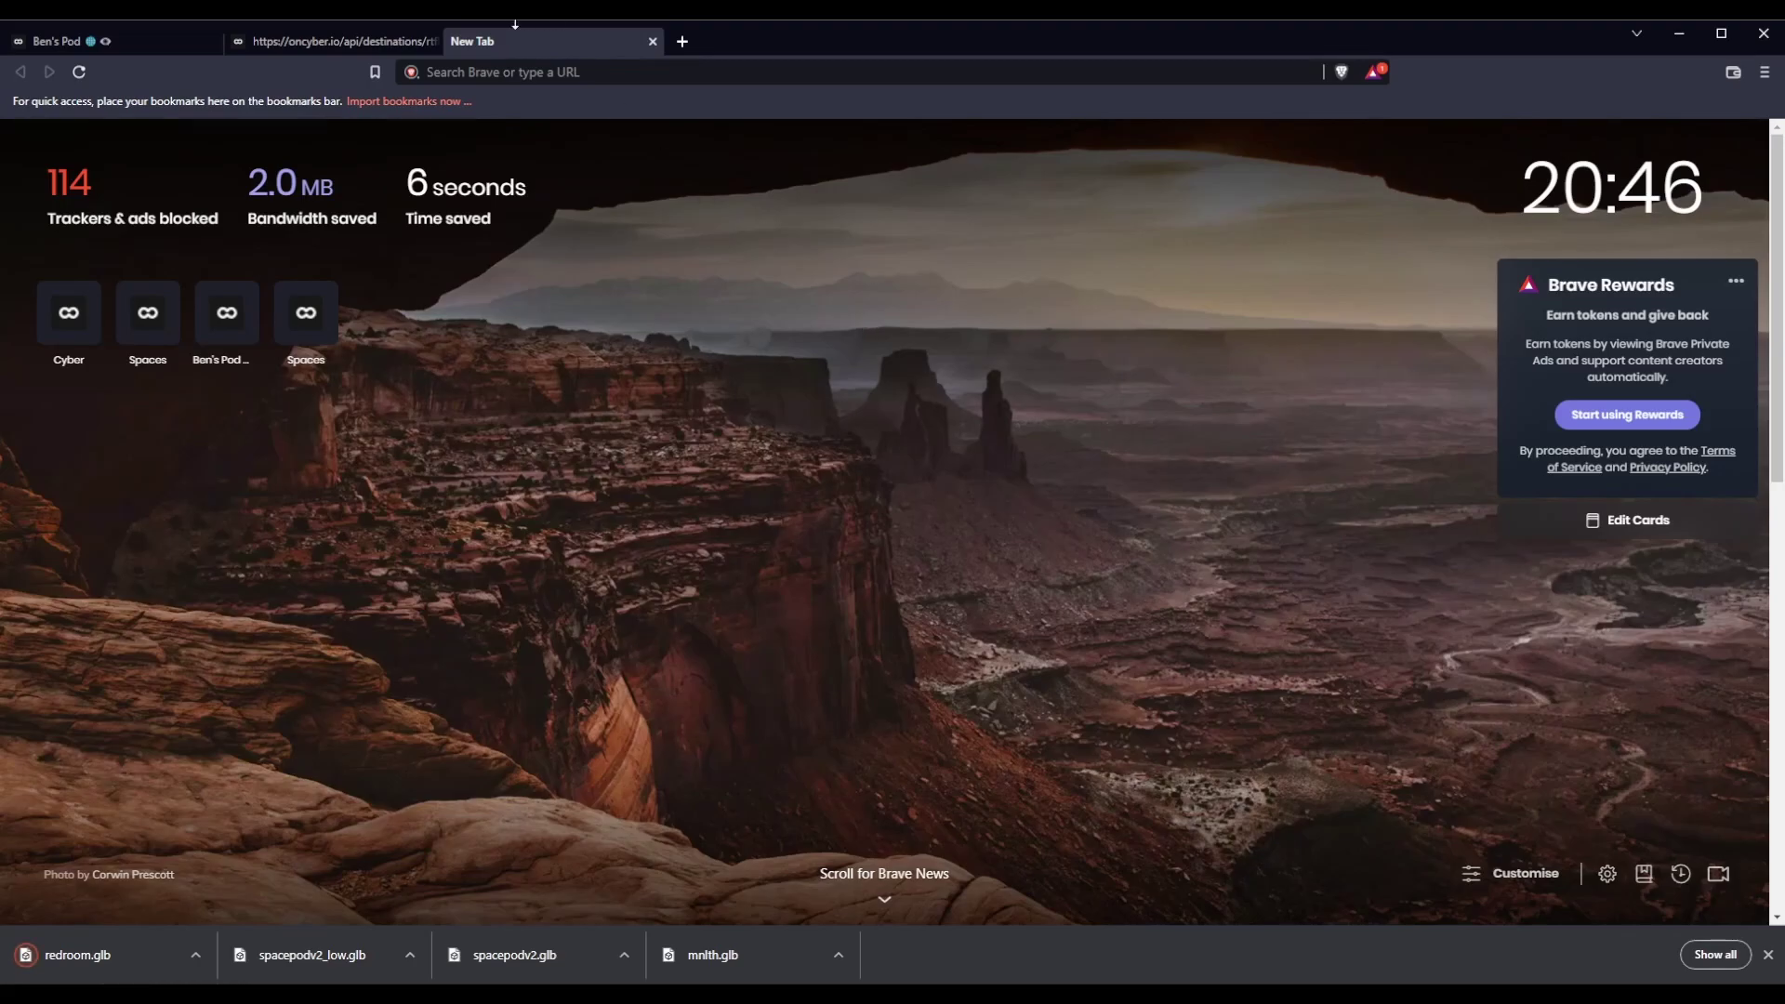
Step: Download redroom_low.glb by copying the response's path_low URL and opening it in a new tab
{"action": "left_click", "coordinate": [383, 36]}
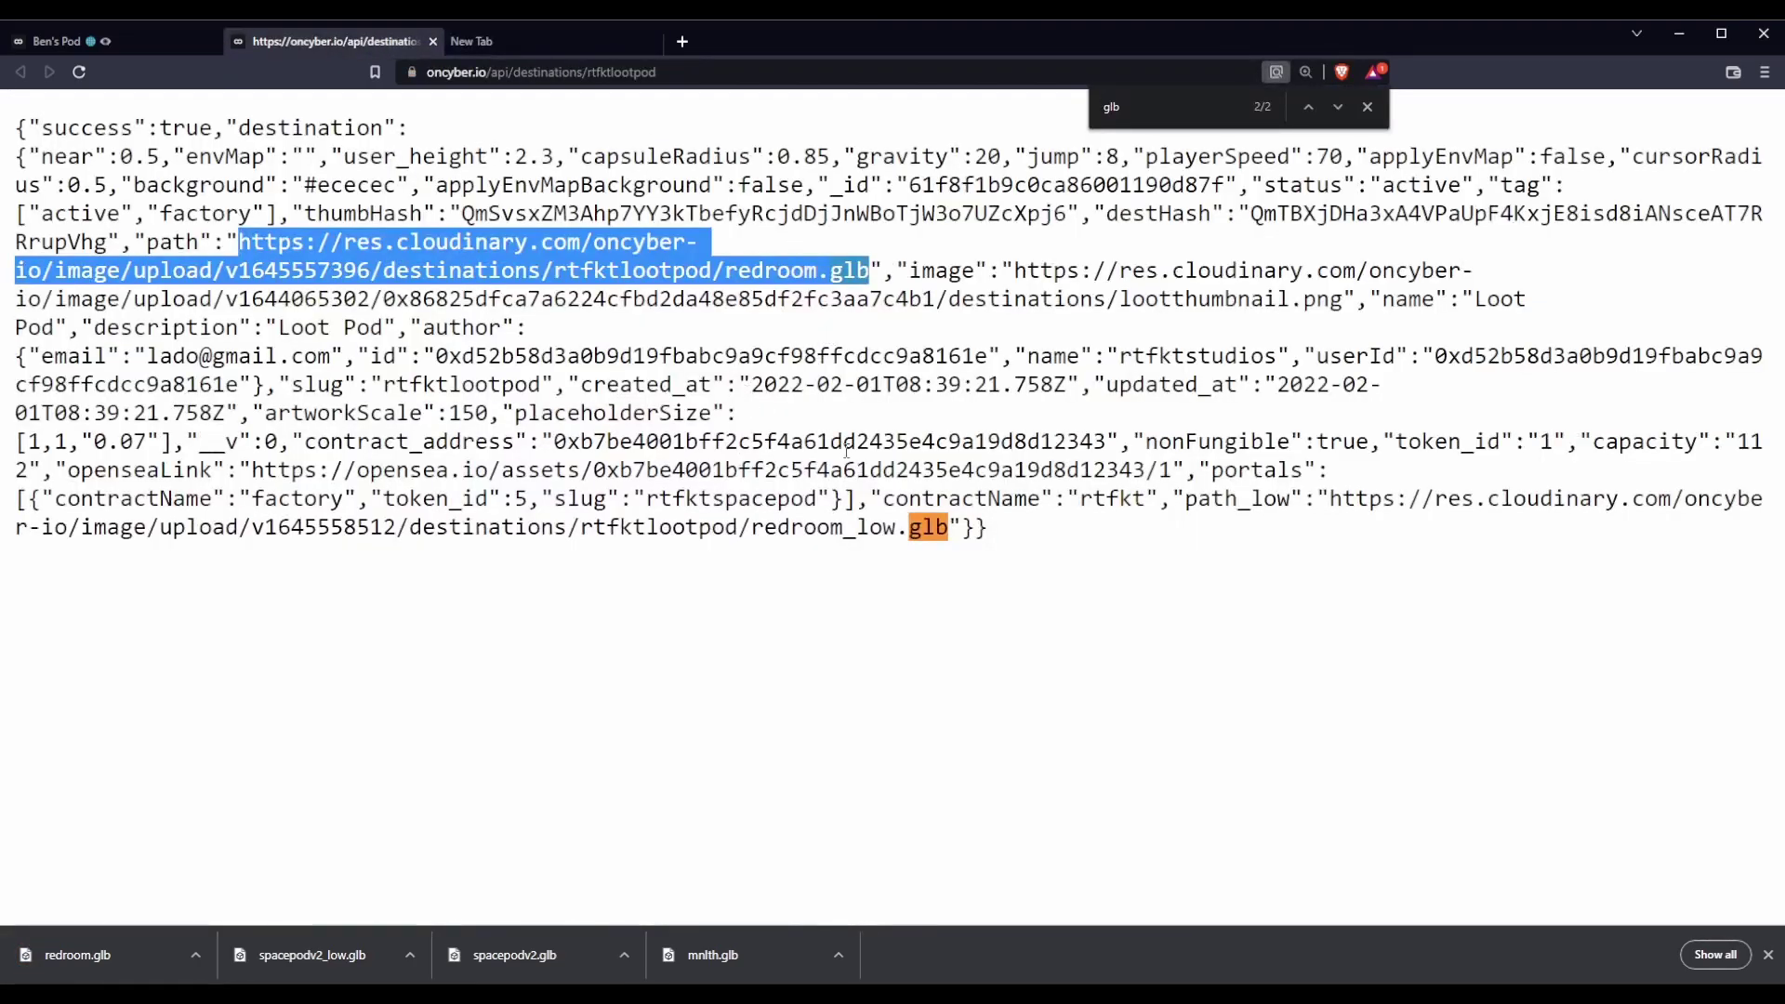
{"action": "left_click_drag", "start_coordinate": [953, 526], "coordinate": [1330, 502]}
{"action": "key", "text": "ctrl+c"}
{"action": "key", "text": "ctrl+t"}
{"action": "key", "text": "ctrl+v"}
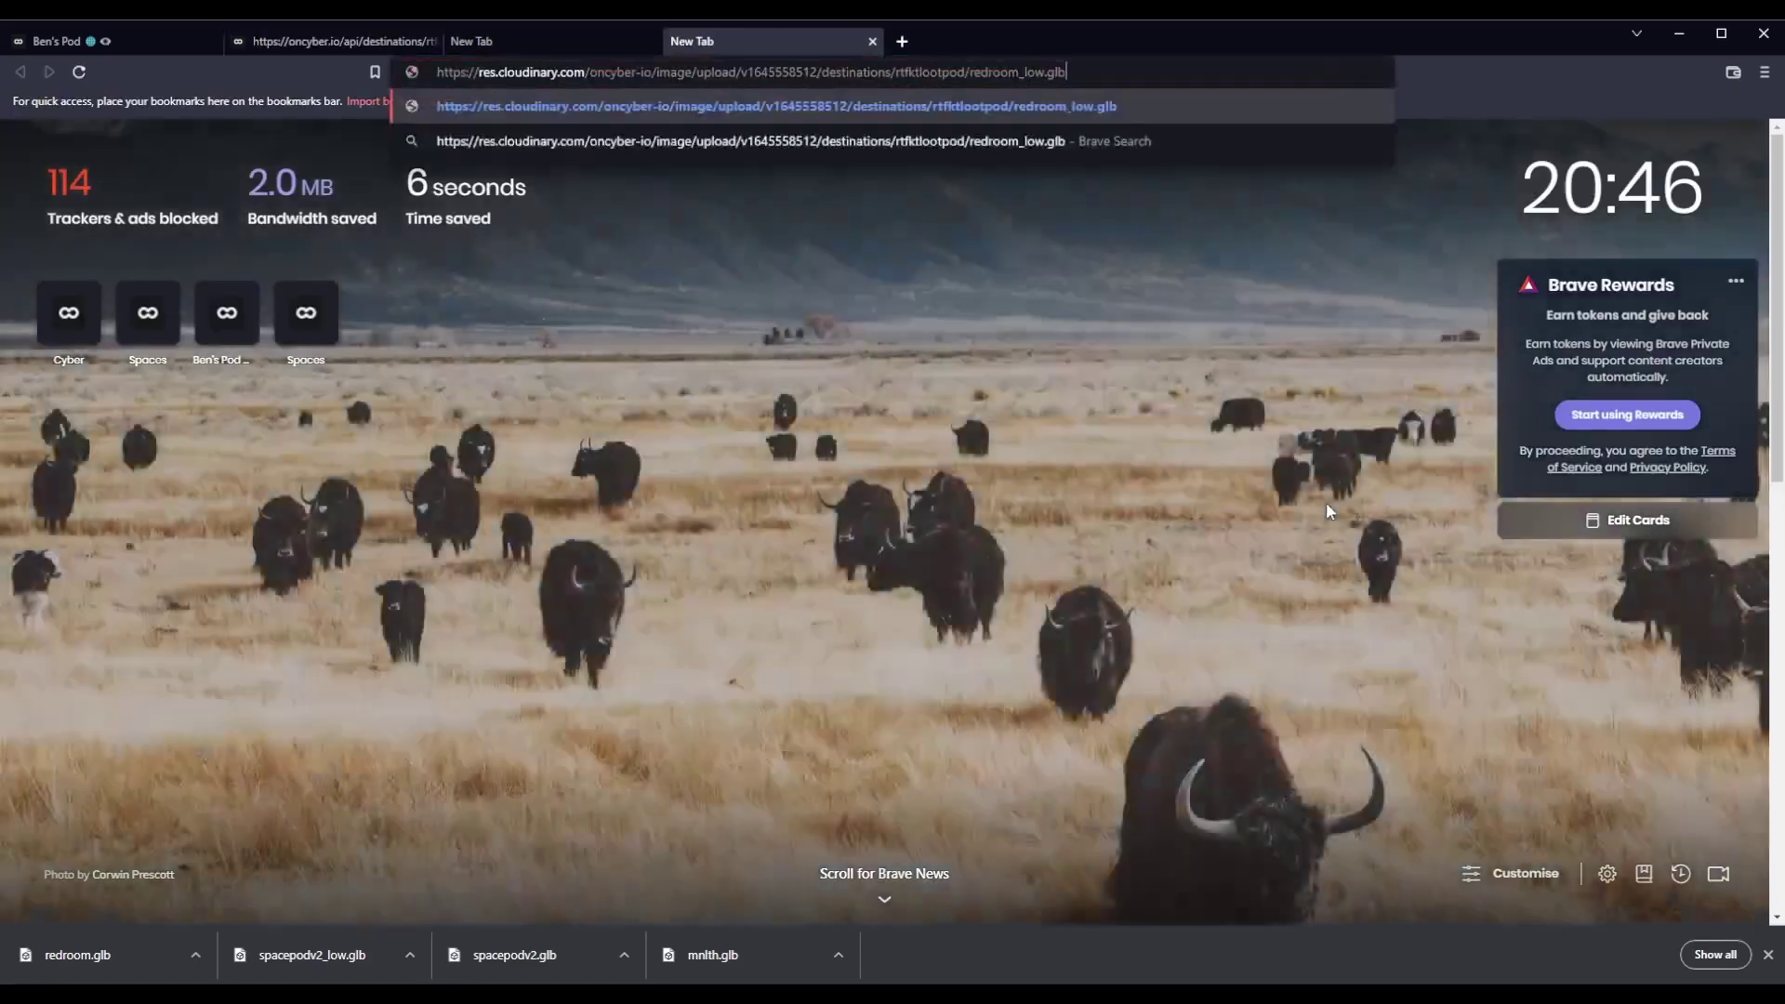
{"action": "key", "text": "Return"}
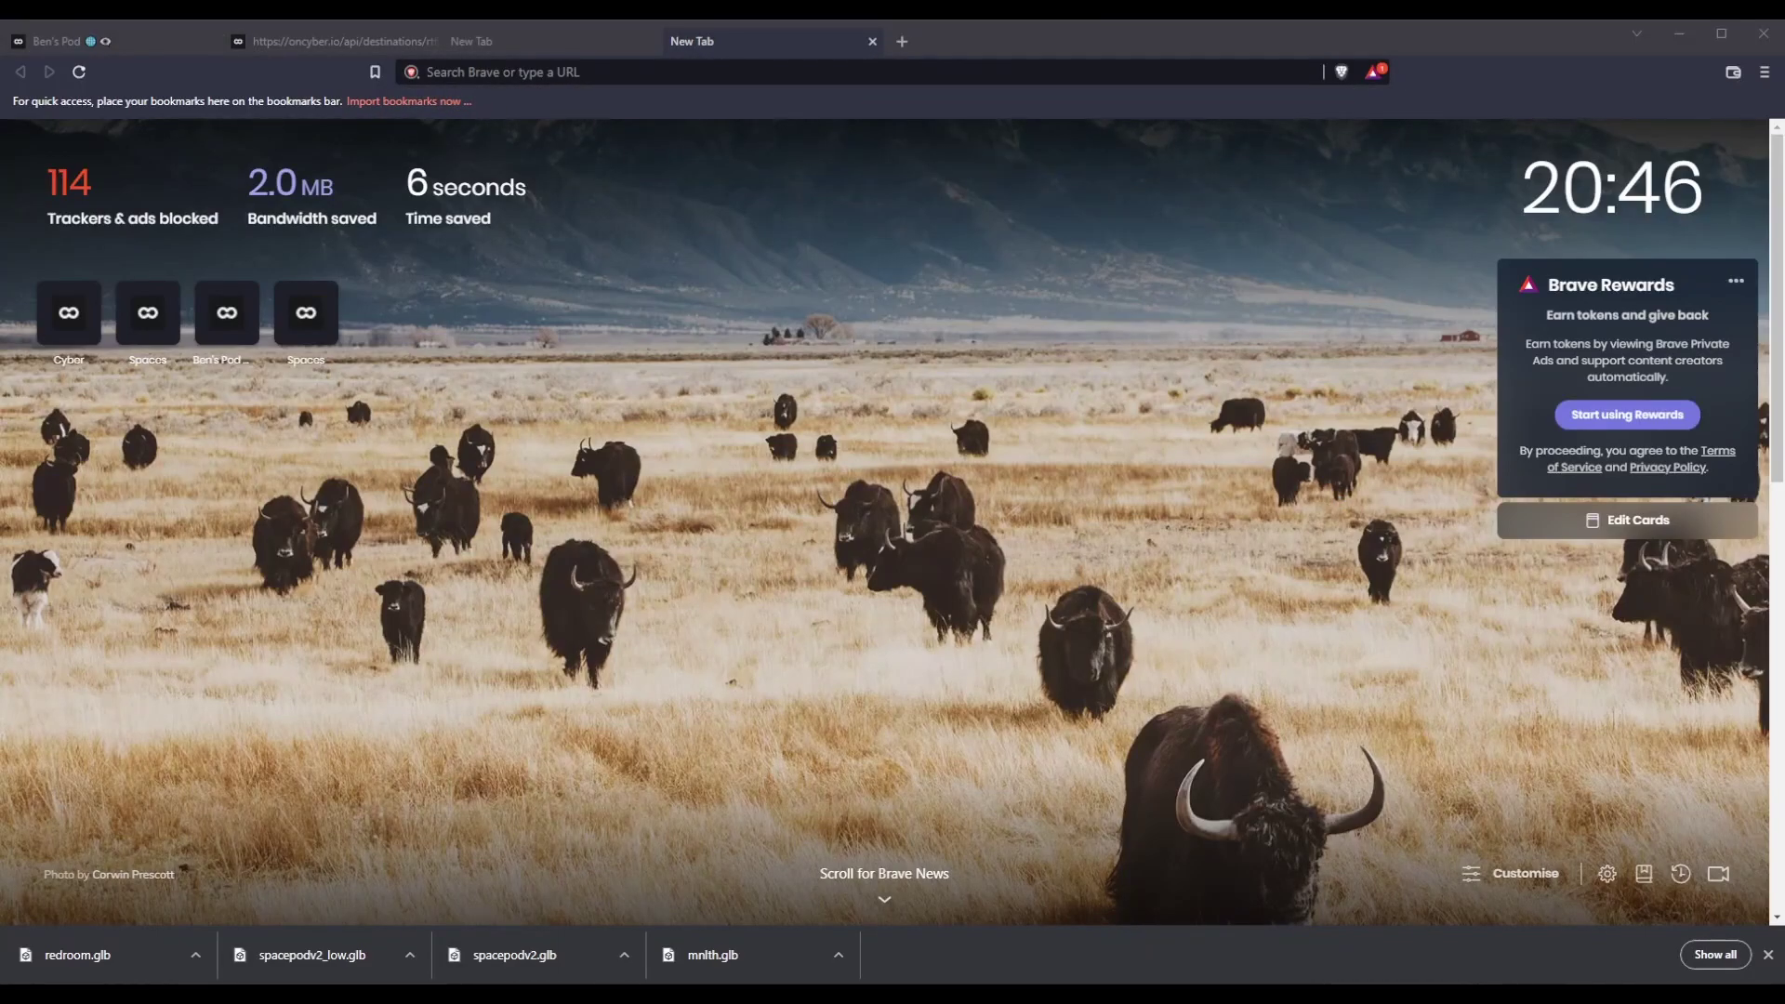
{"action": "key", "text": "Return"}
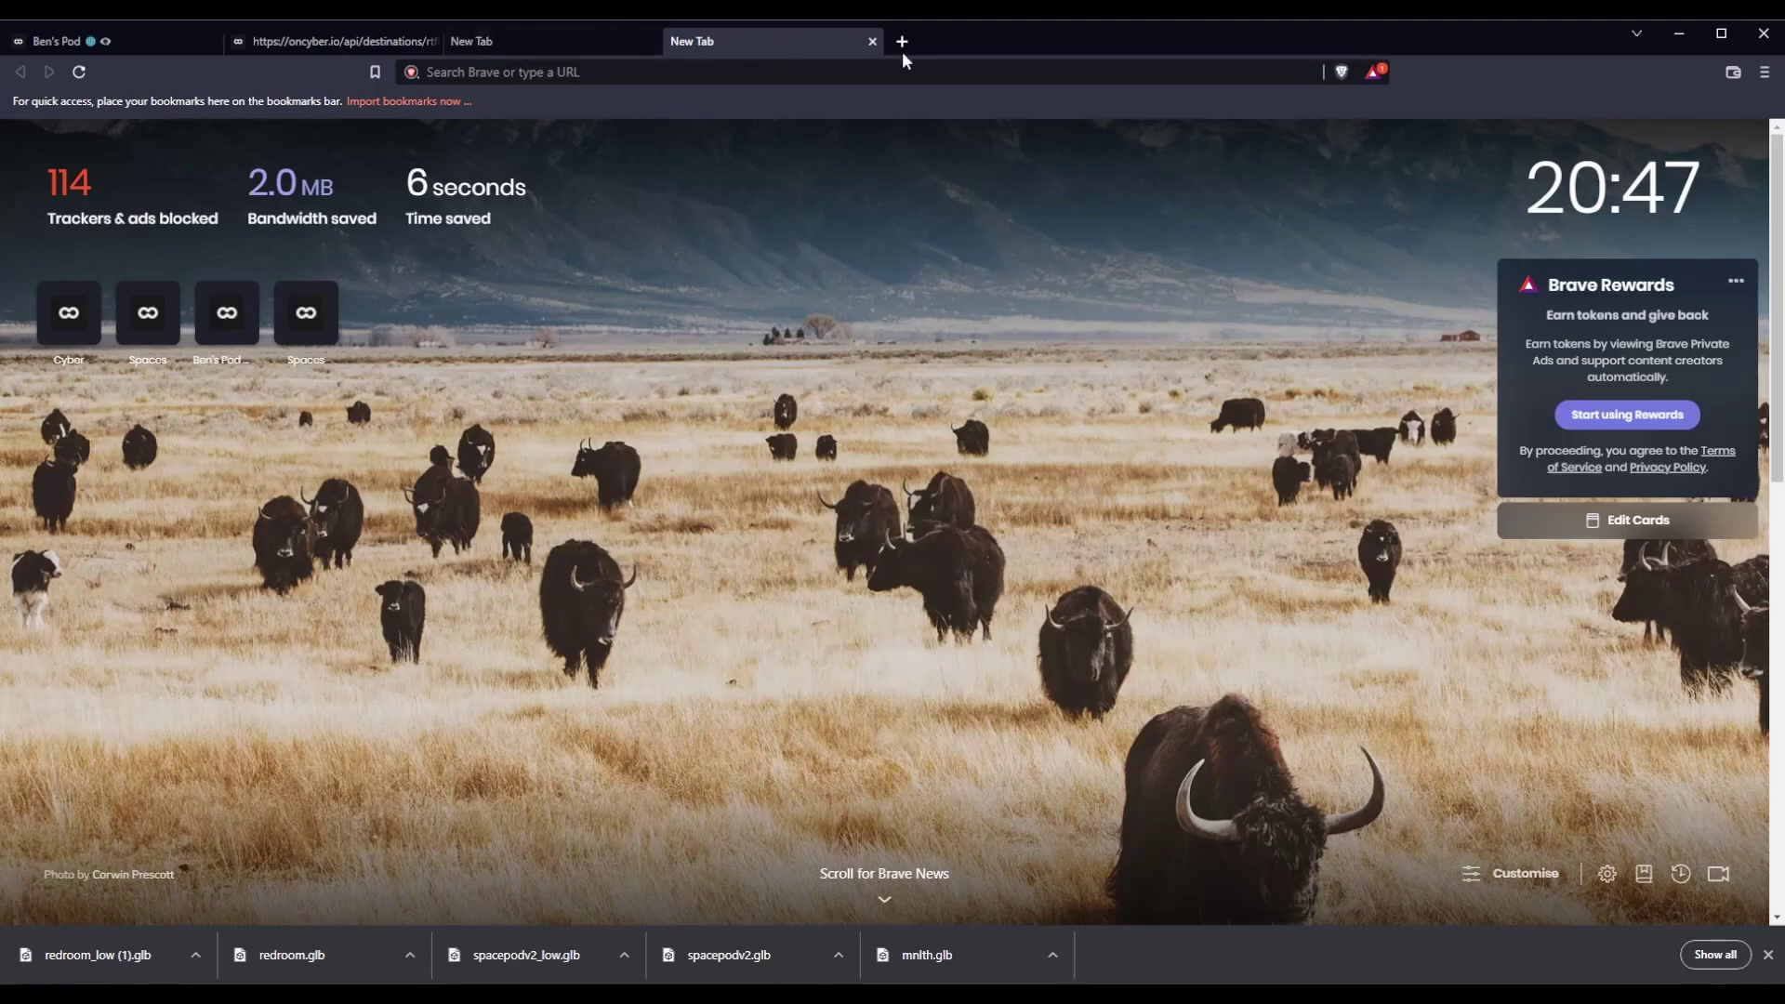
Step: Close the blank download tabs and the rtfktlootpod response tab to return to the pod's page
{"action": "left_click", "coordinate": [877, 44]}
{"action": "left_click", "coordinate": [618, 44]}
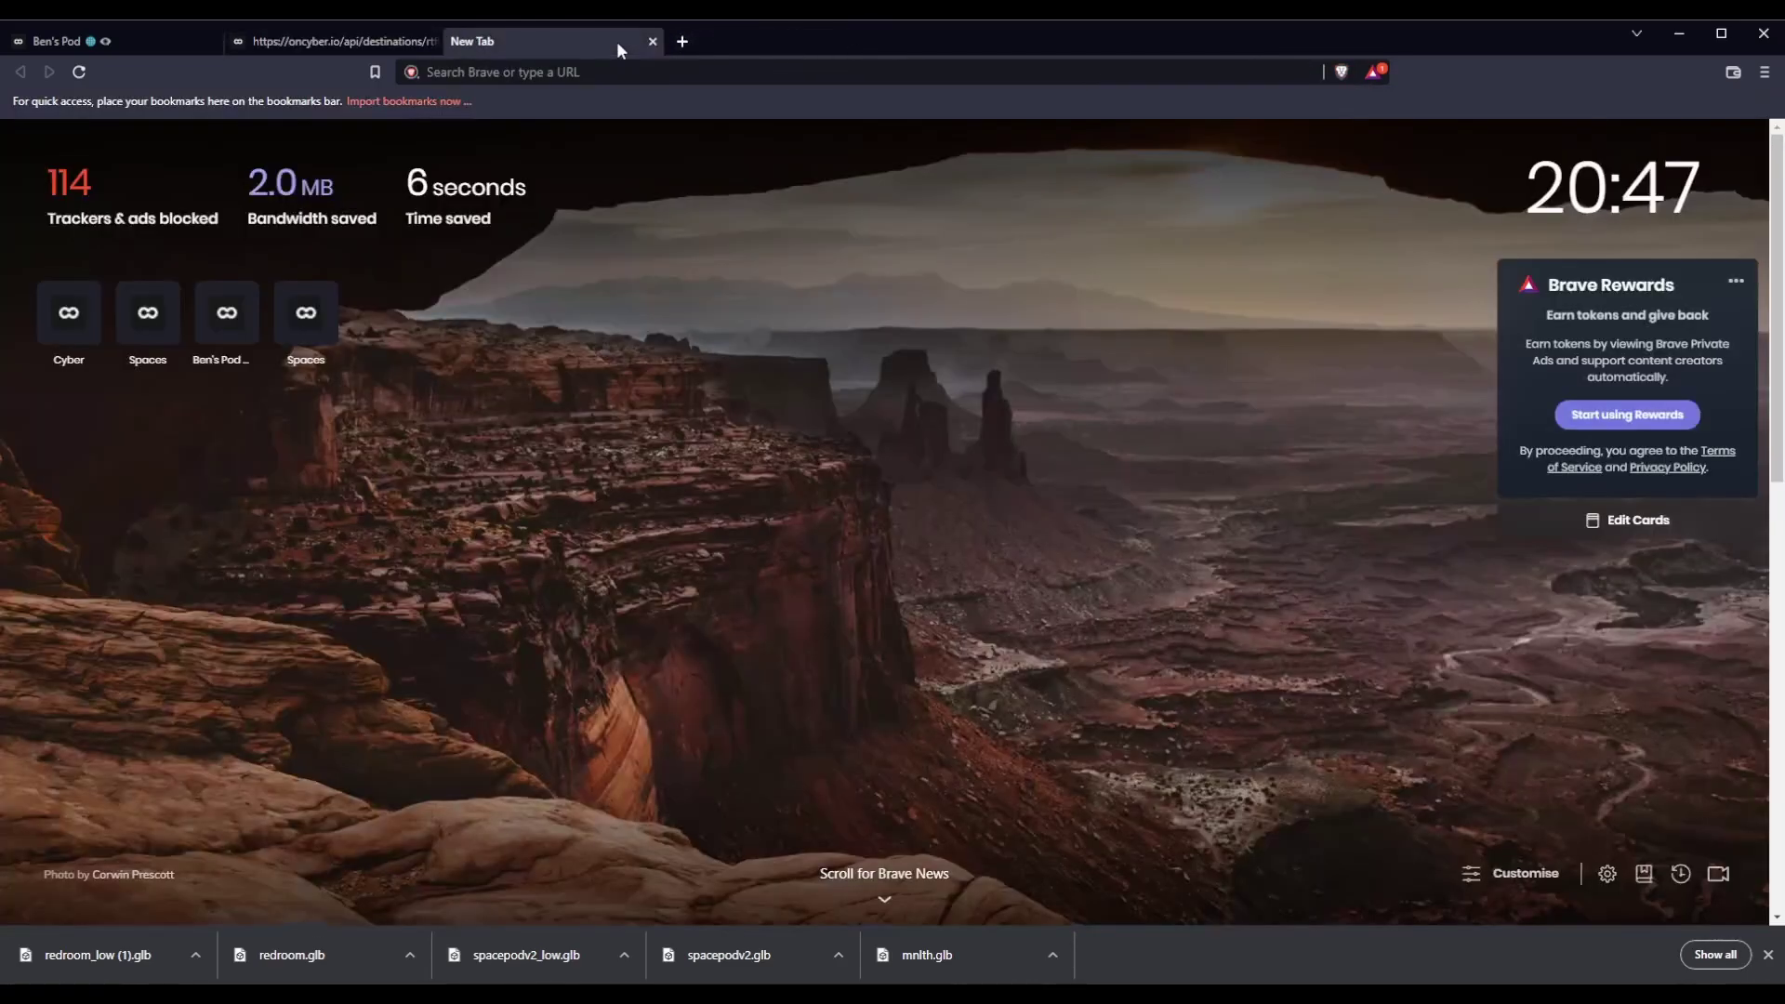
{"action": "left_click", "coordinate": [653, 42]}
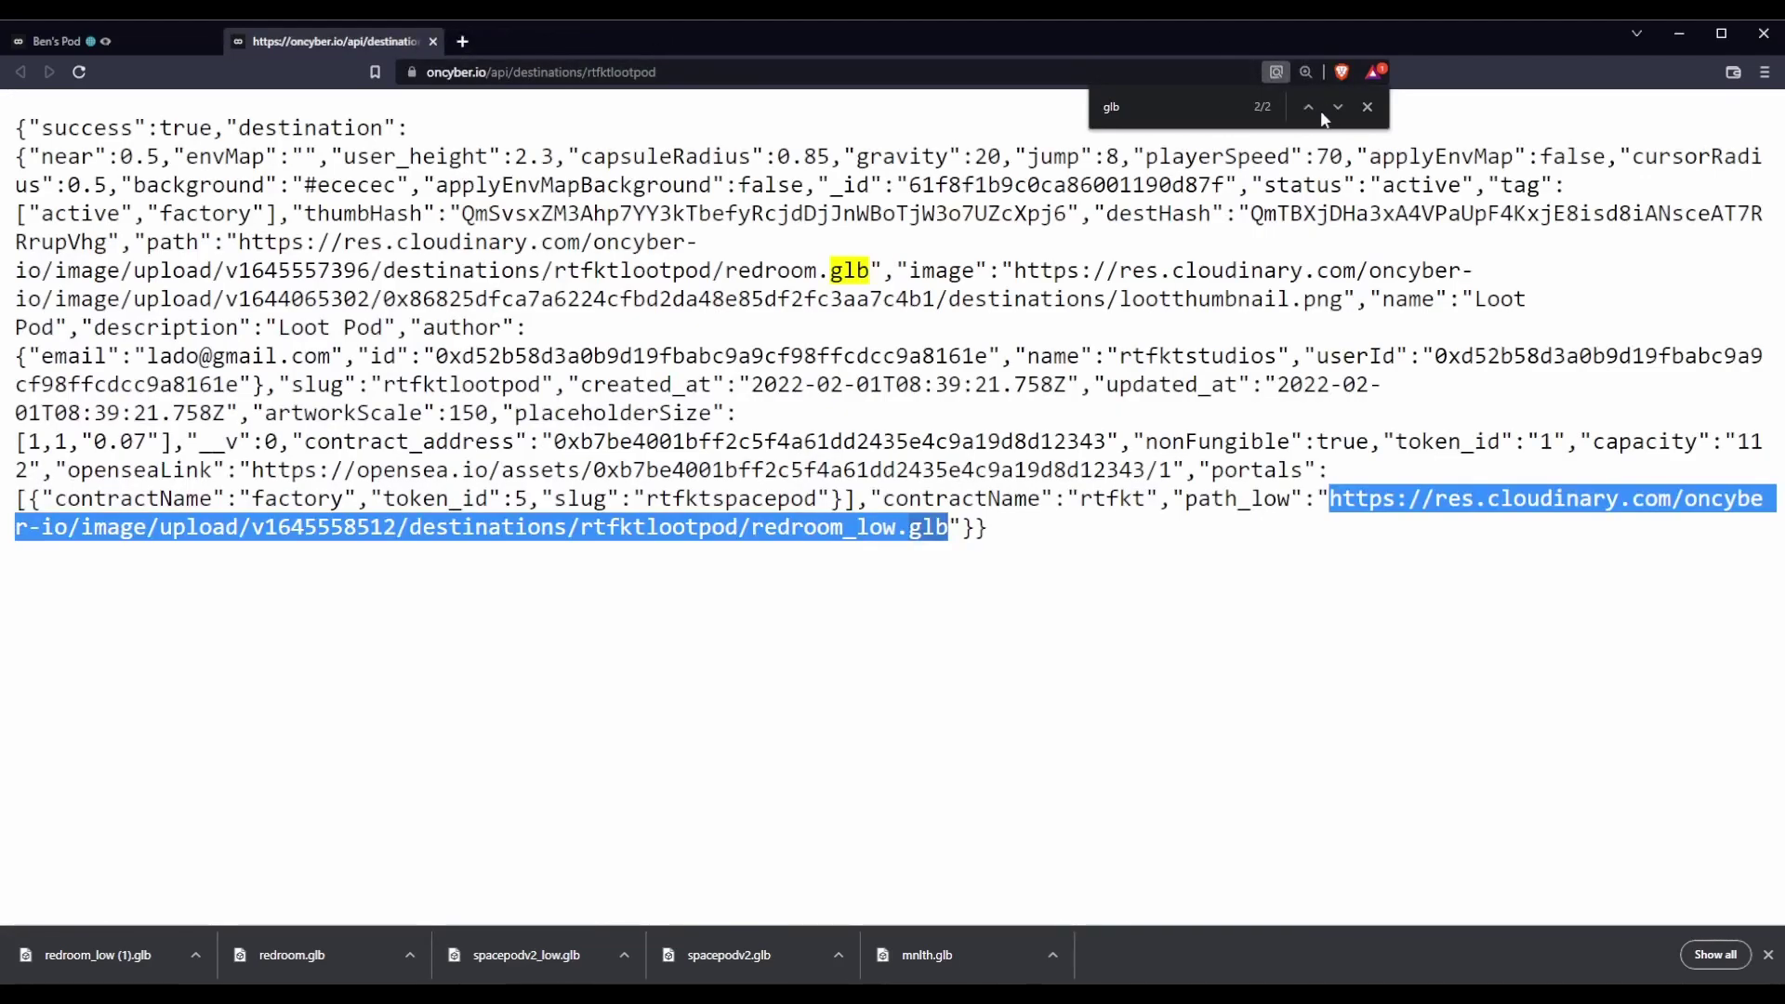
{"action": "left_click", "coordinate": [1368, 108]}
{"action": "left_click", "coordinate": [1072, 310]}
{"action": "key", "text": "ctrl+w"}
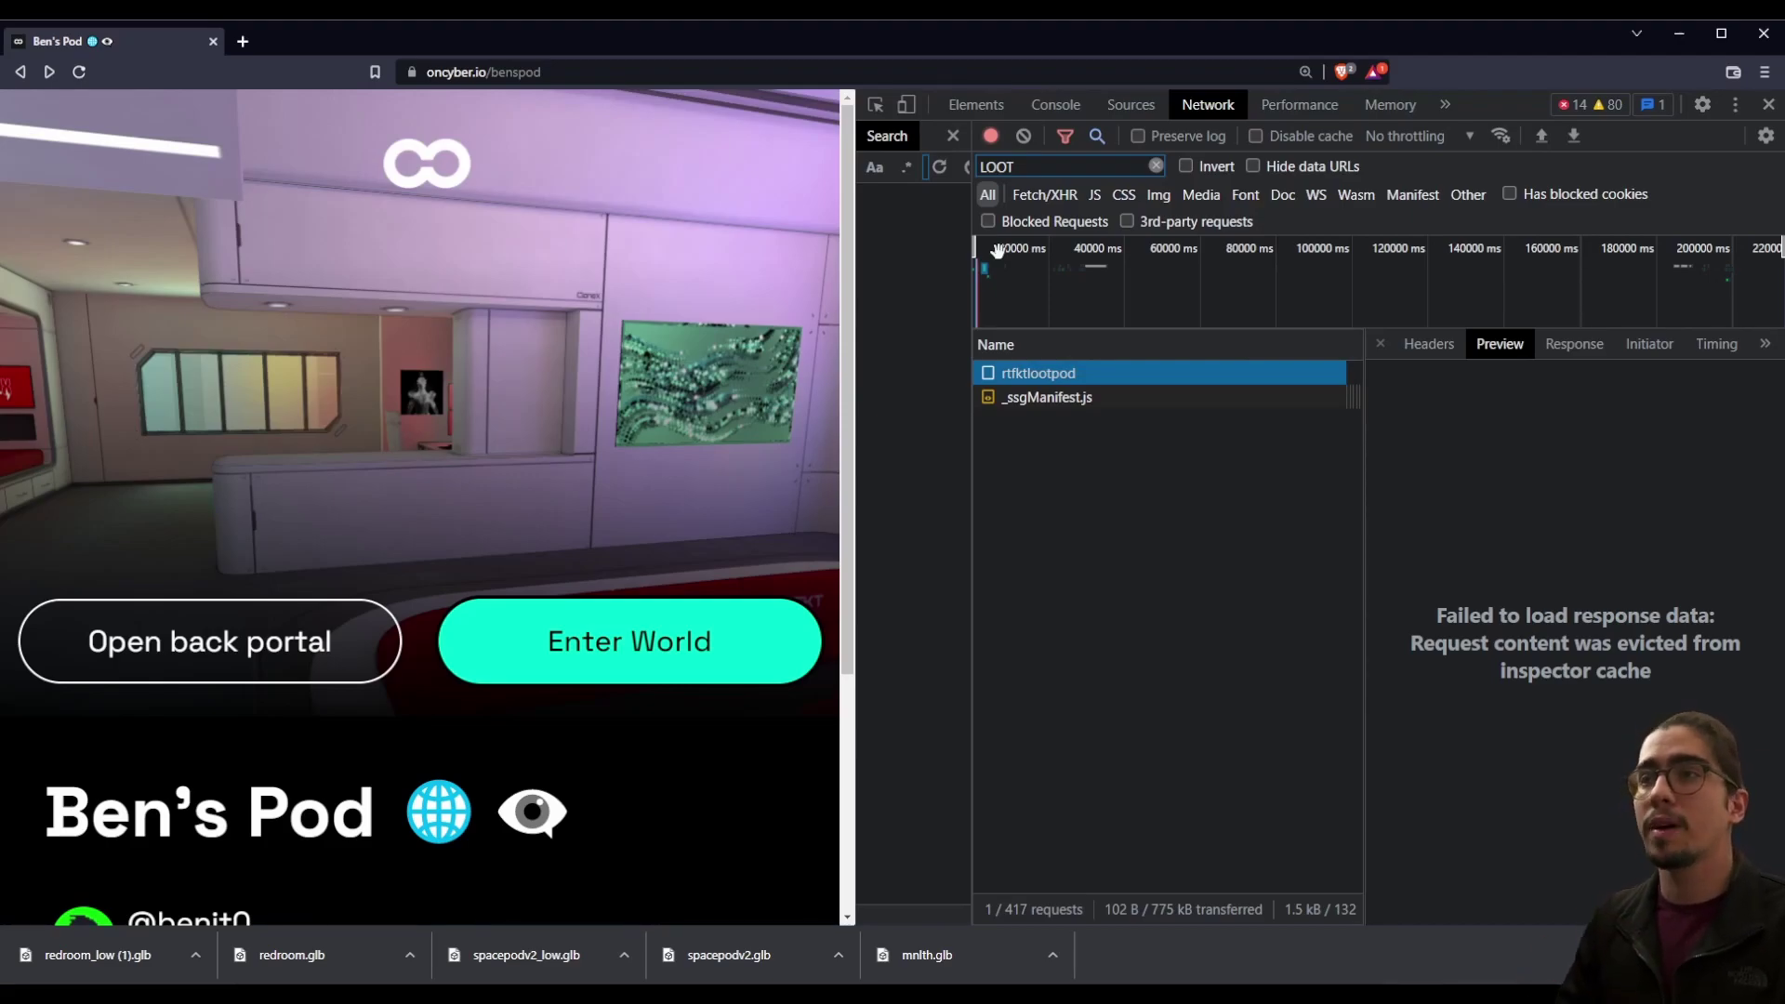
Step: Clear the LOOT request filter and close the developer tools
{"action": "left_click", "coordinate": [1156, 167]}
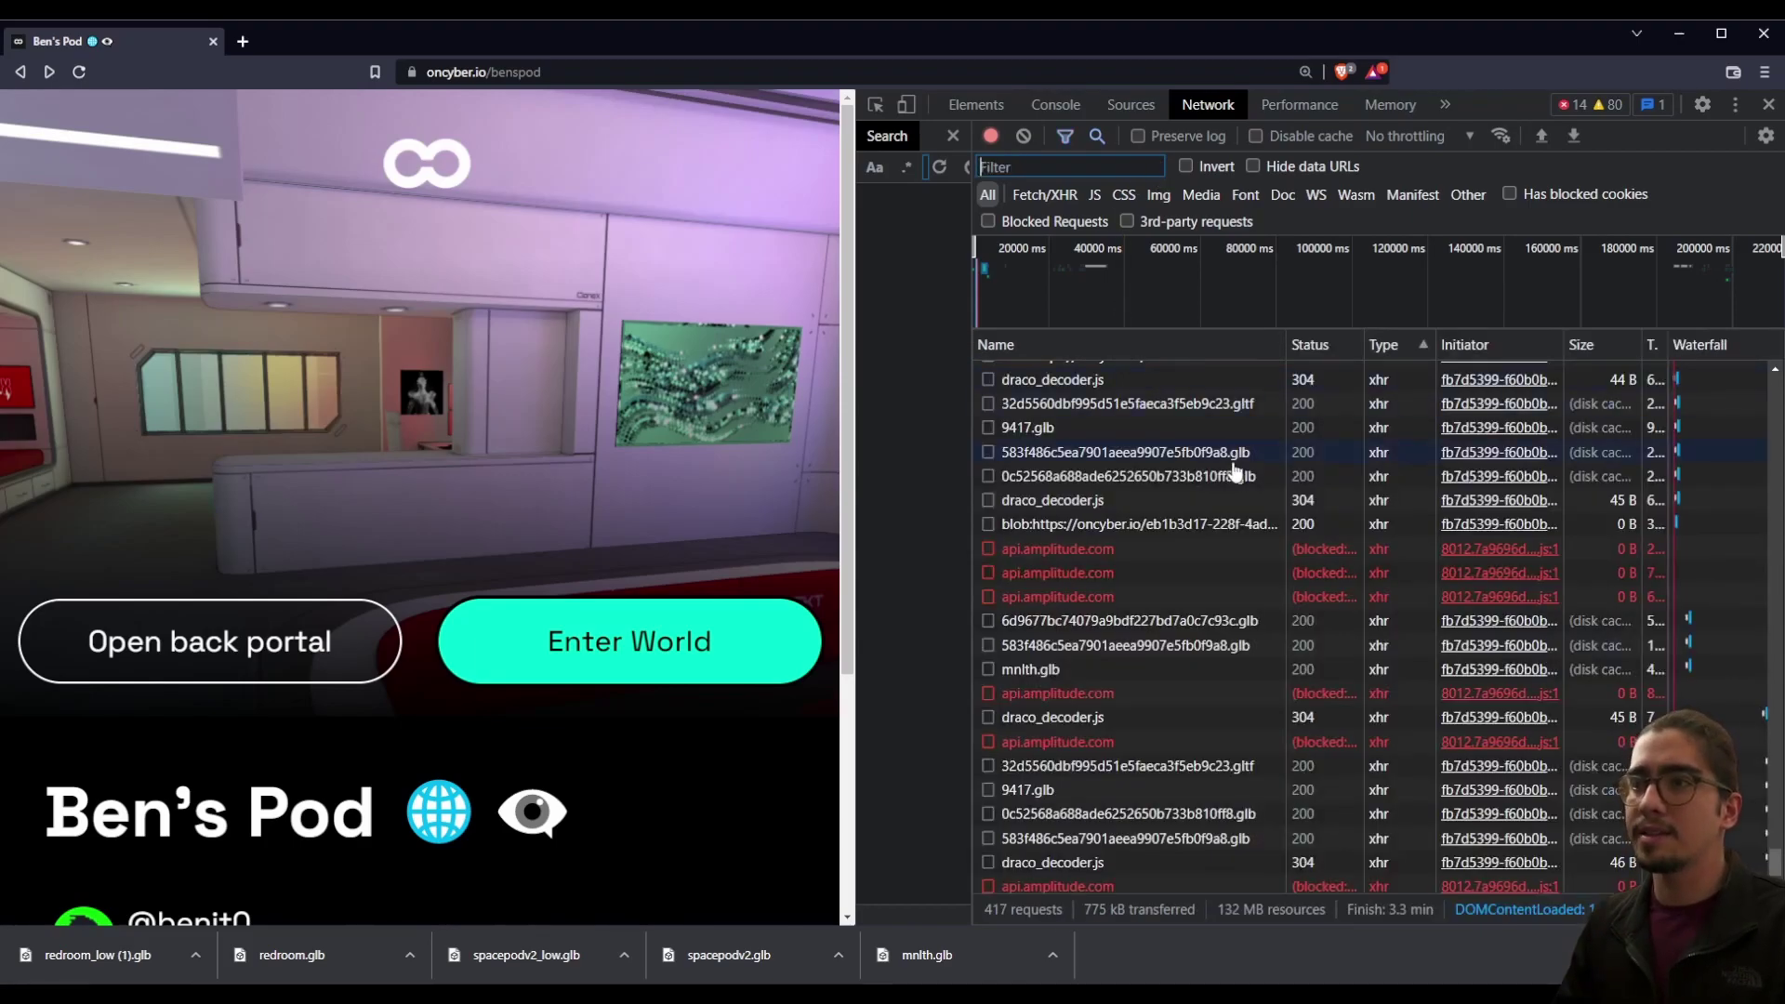
{"action": "scroll", "coordinate": [1218, 524], "scroll_direction": "up", "scroll_amount": 5}
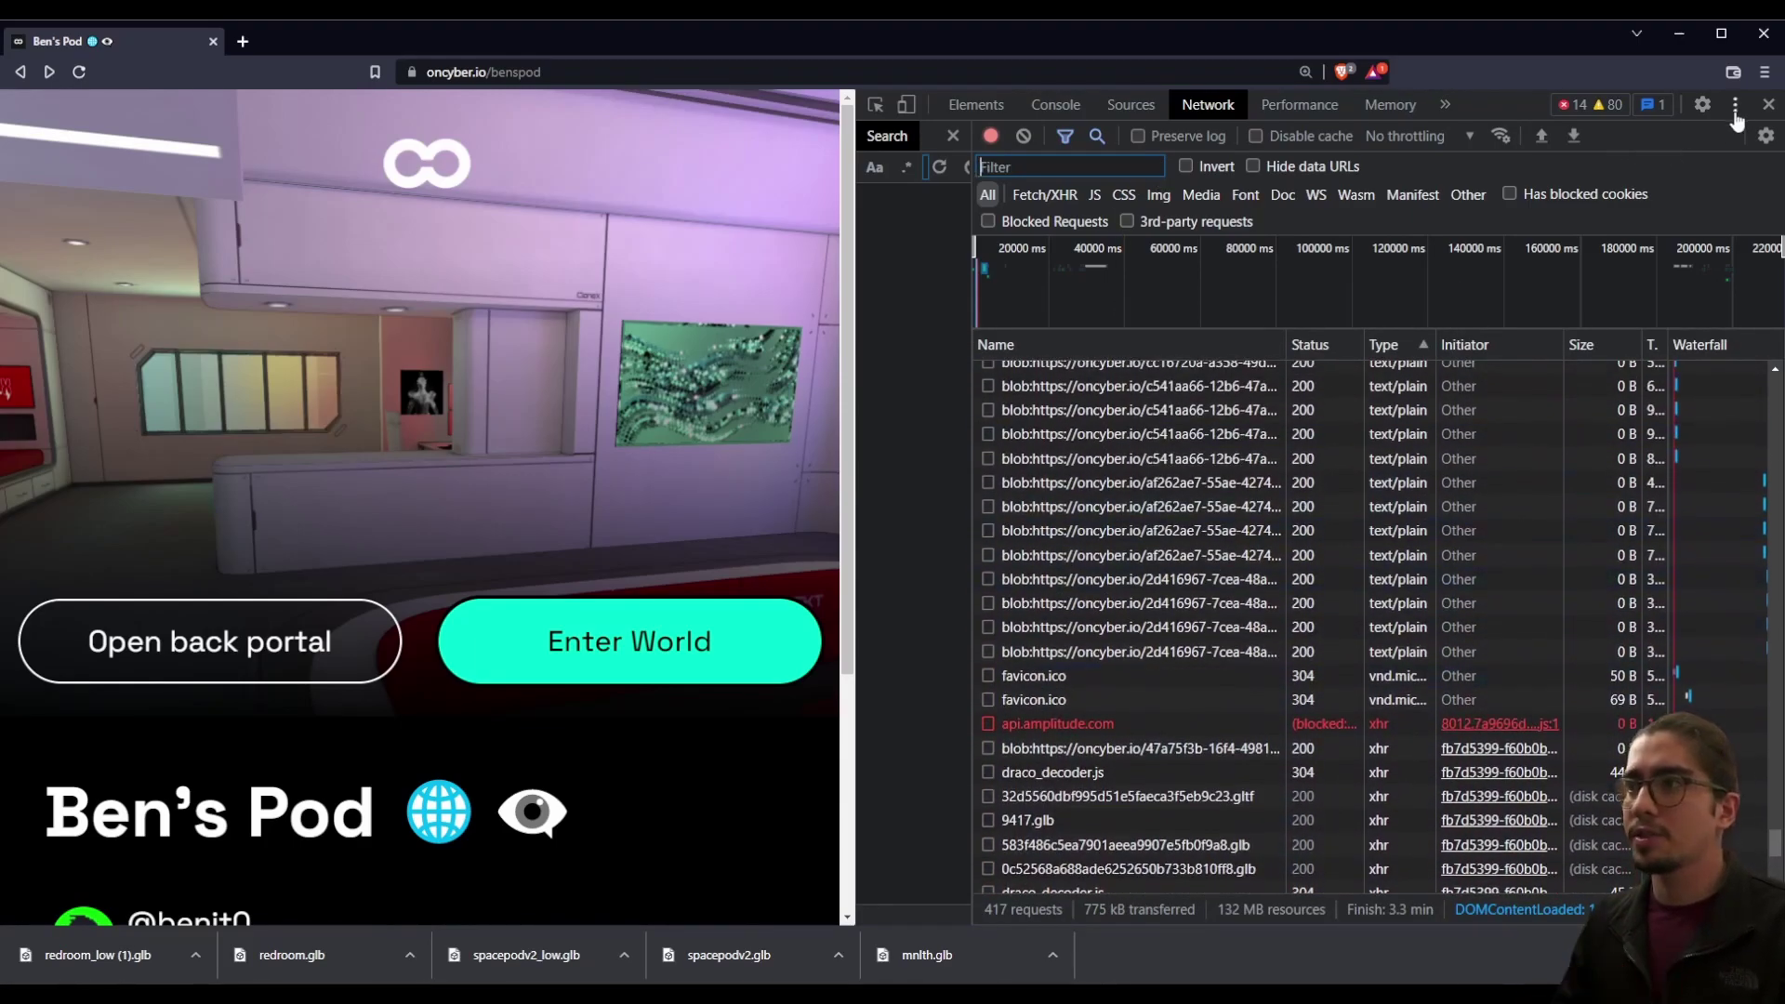
{"action": "left_click", "coordinate": [1770, 106]}
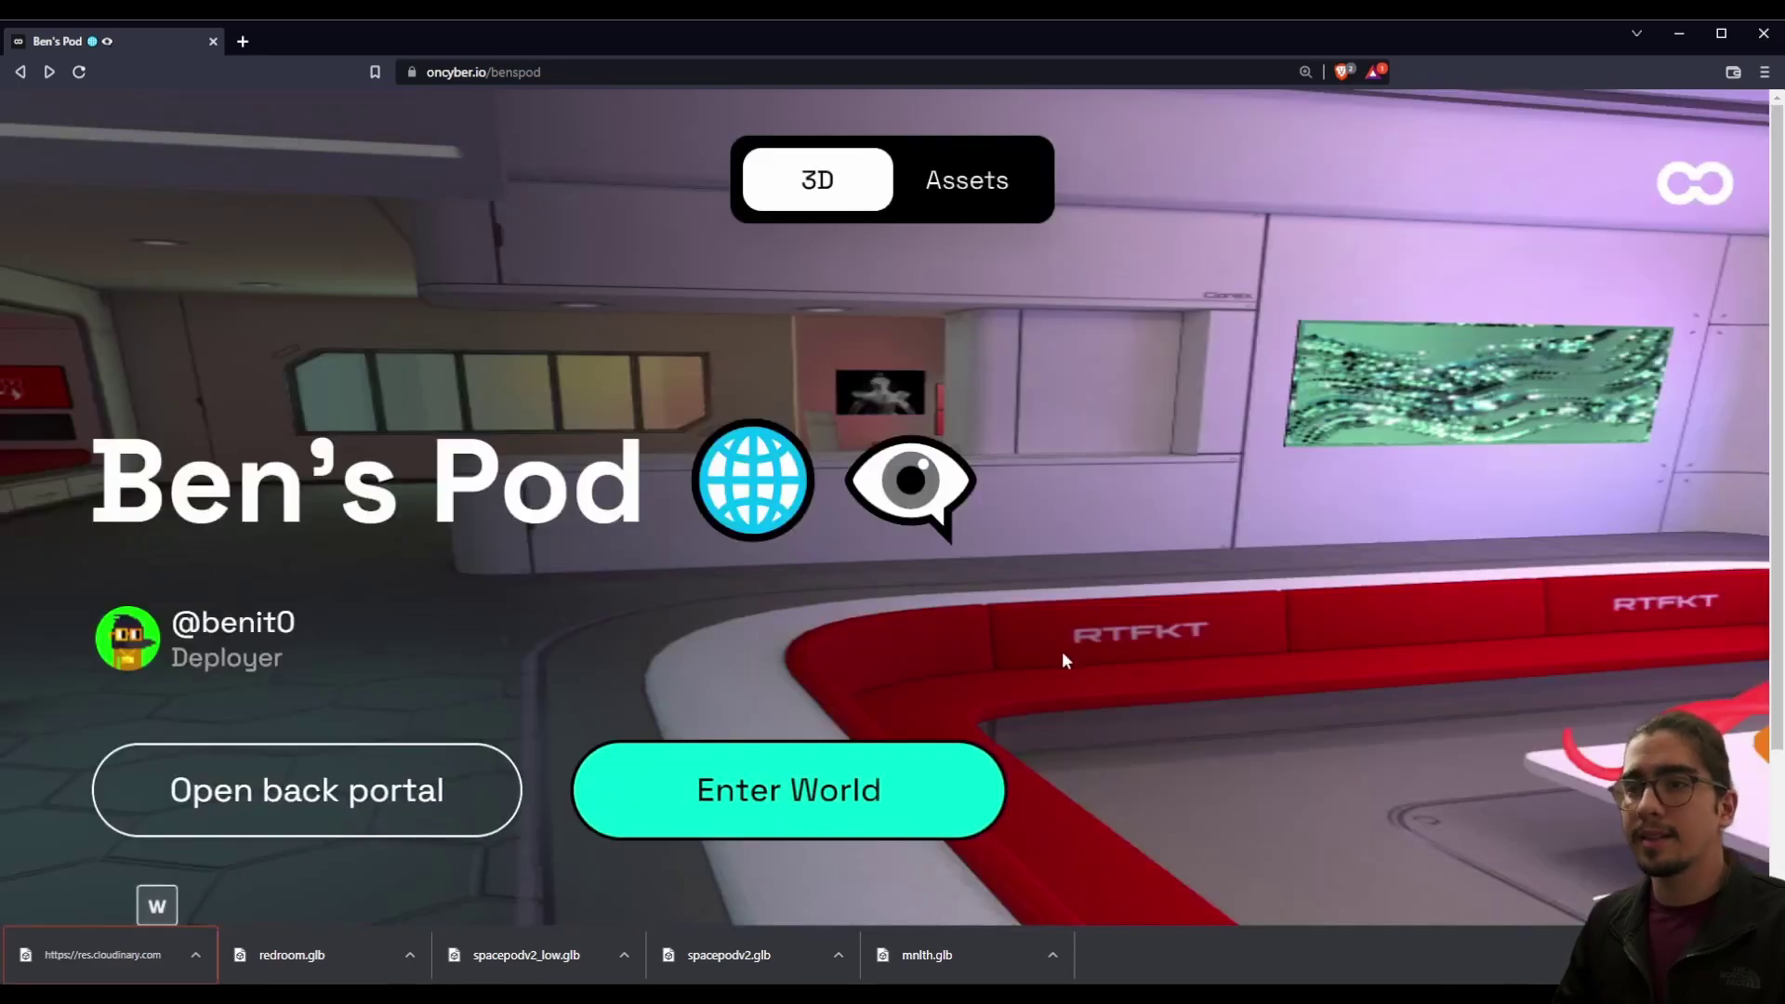
Step: Enter the pod's 3D world, open the door portal and walk through it into the loot pod
{"action": "left_click", "coordinate": [789, 784]}
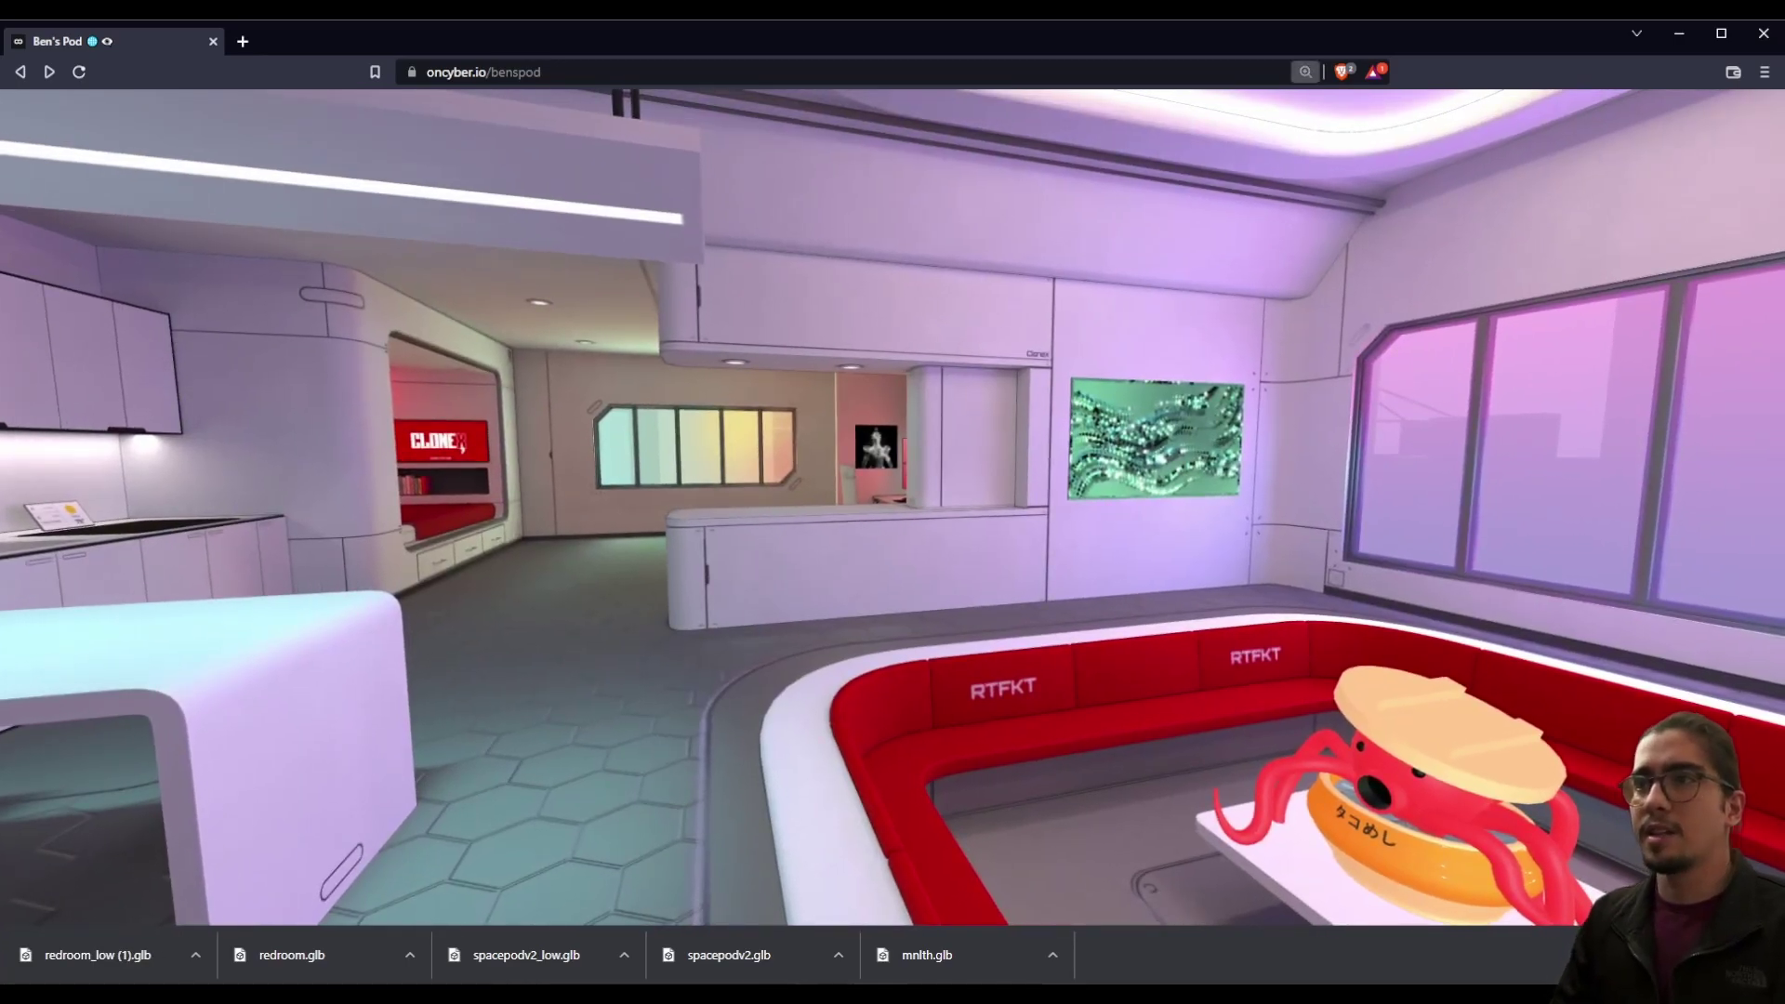
{"action": "key", "text": "w"}
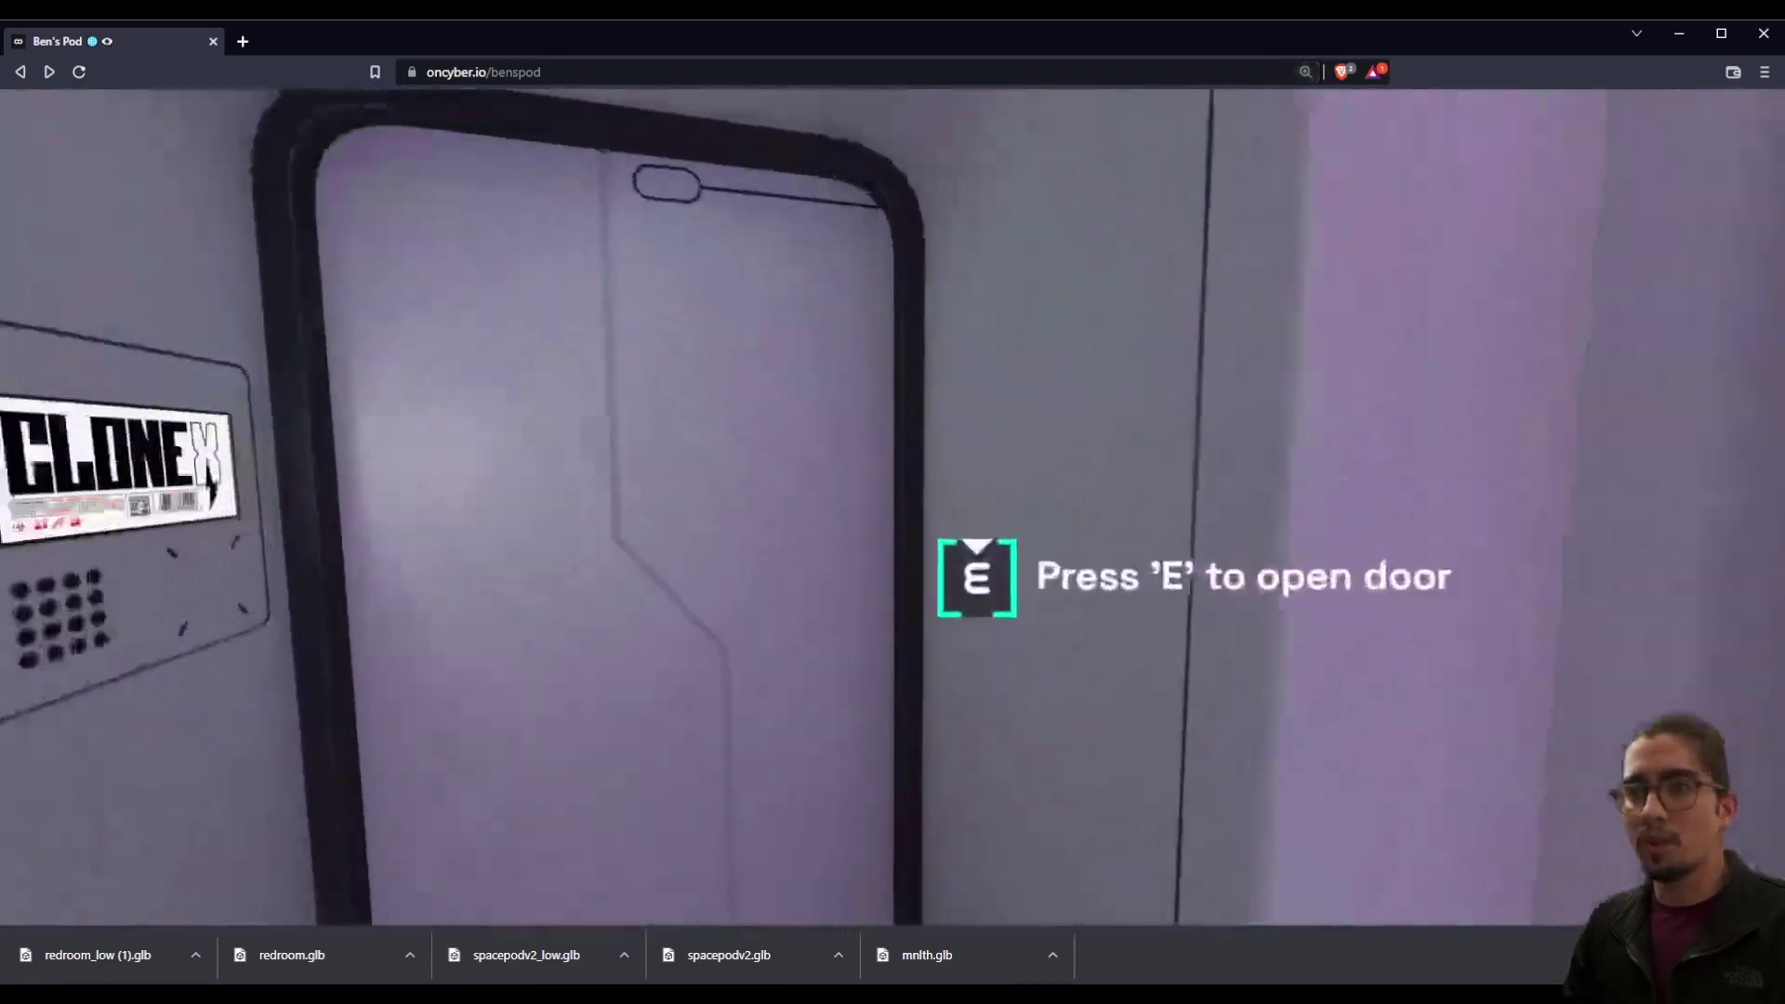
{"action": "key", "text": "e"}
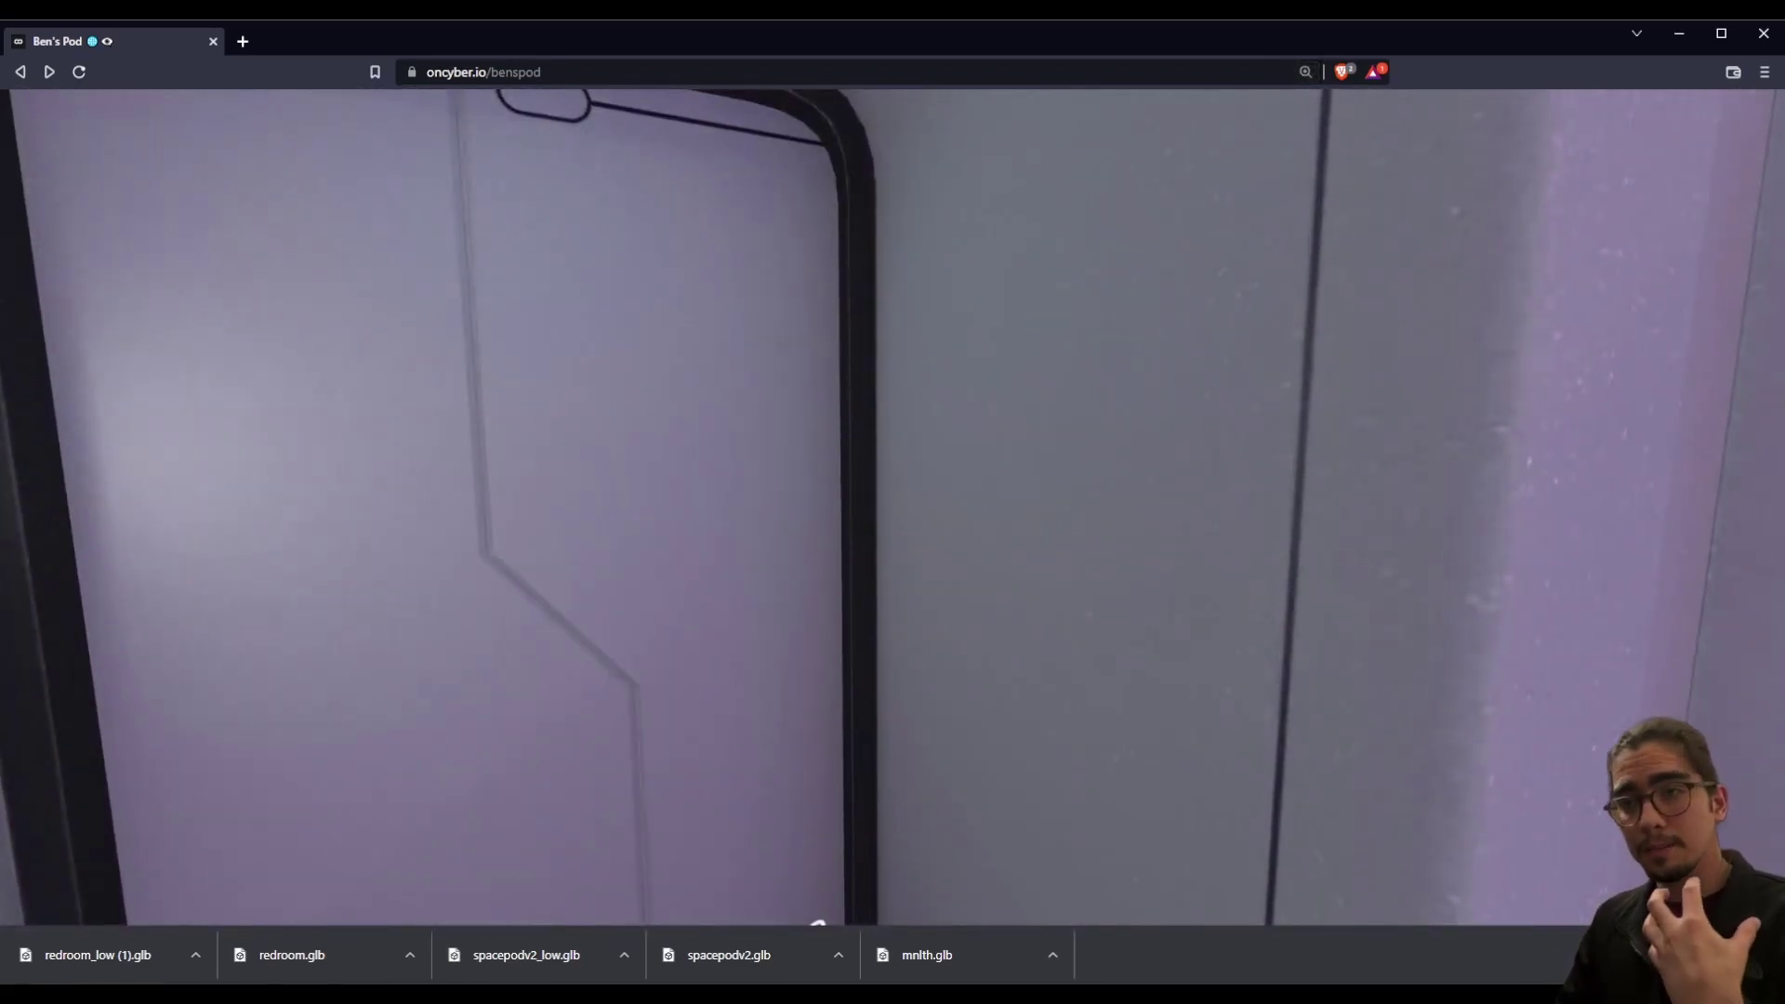
{"action": "key", "text": "e"}
{"action": "key", "text": "w"}
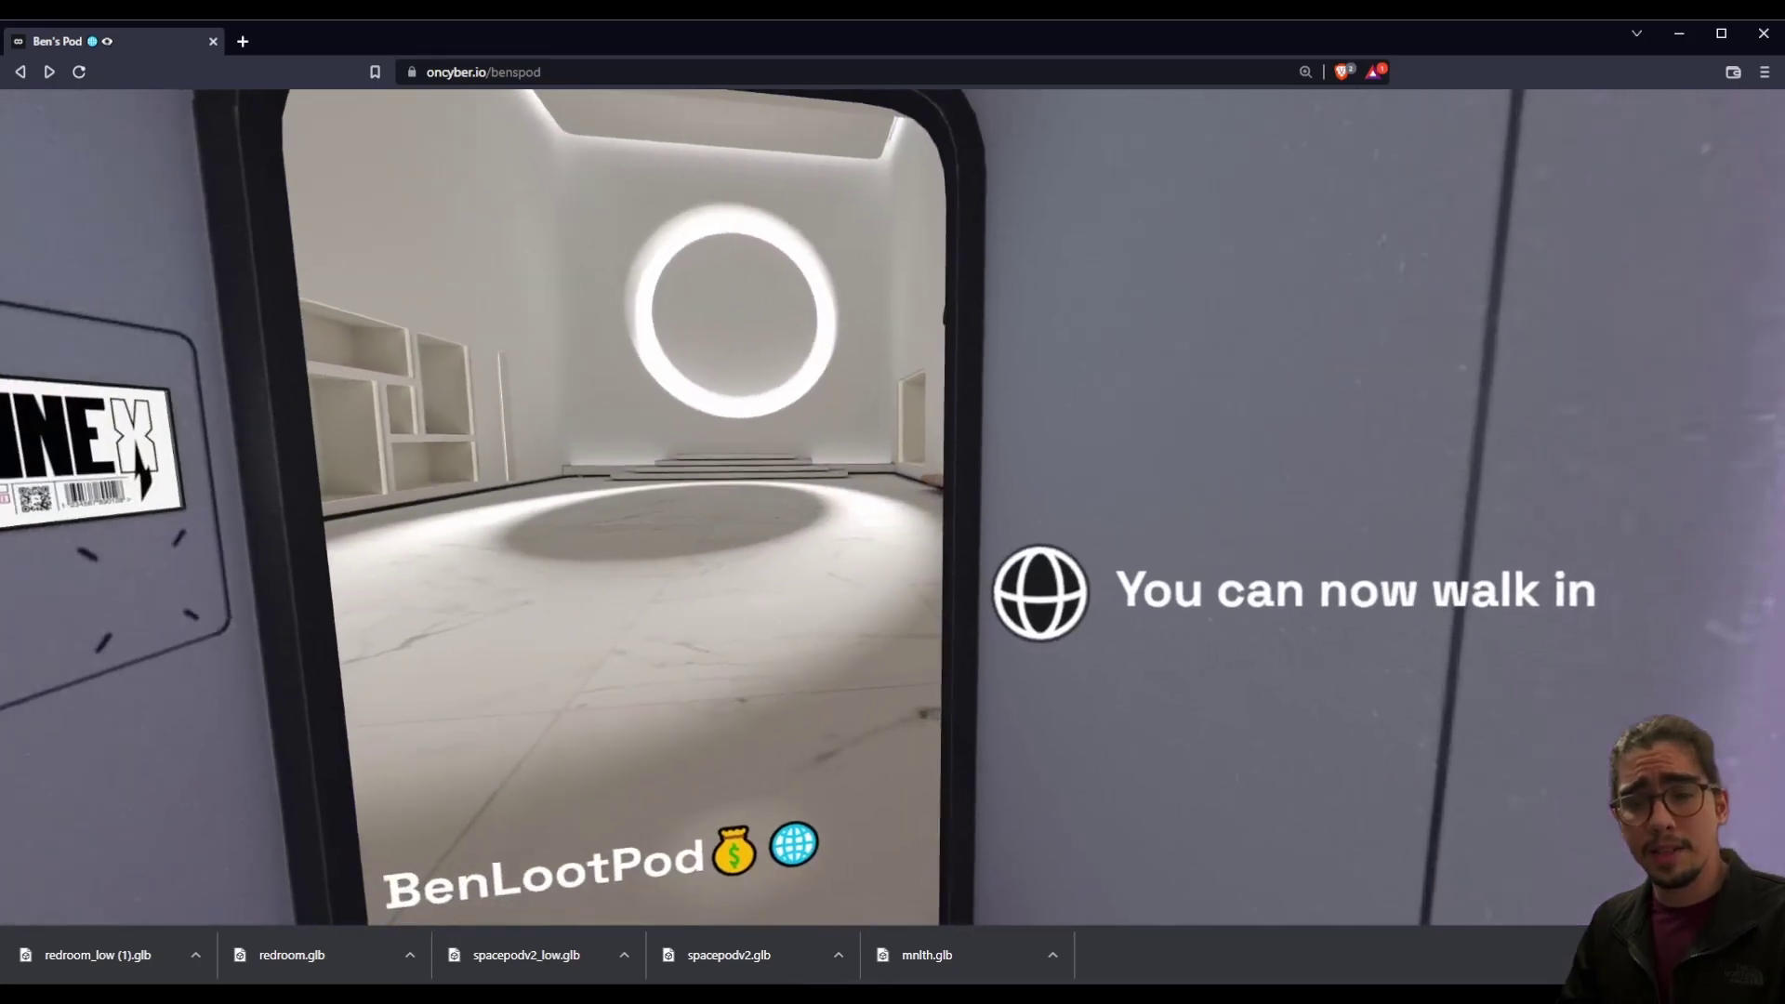
{"action": "key", "text": "w"}
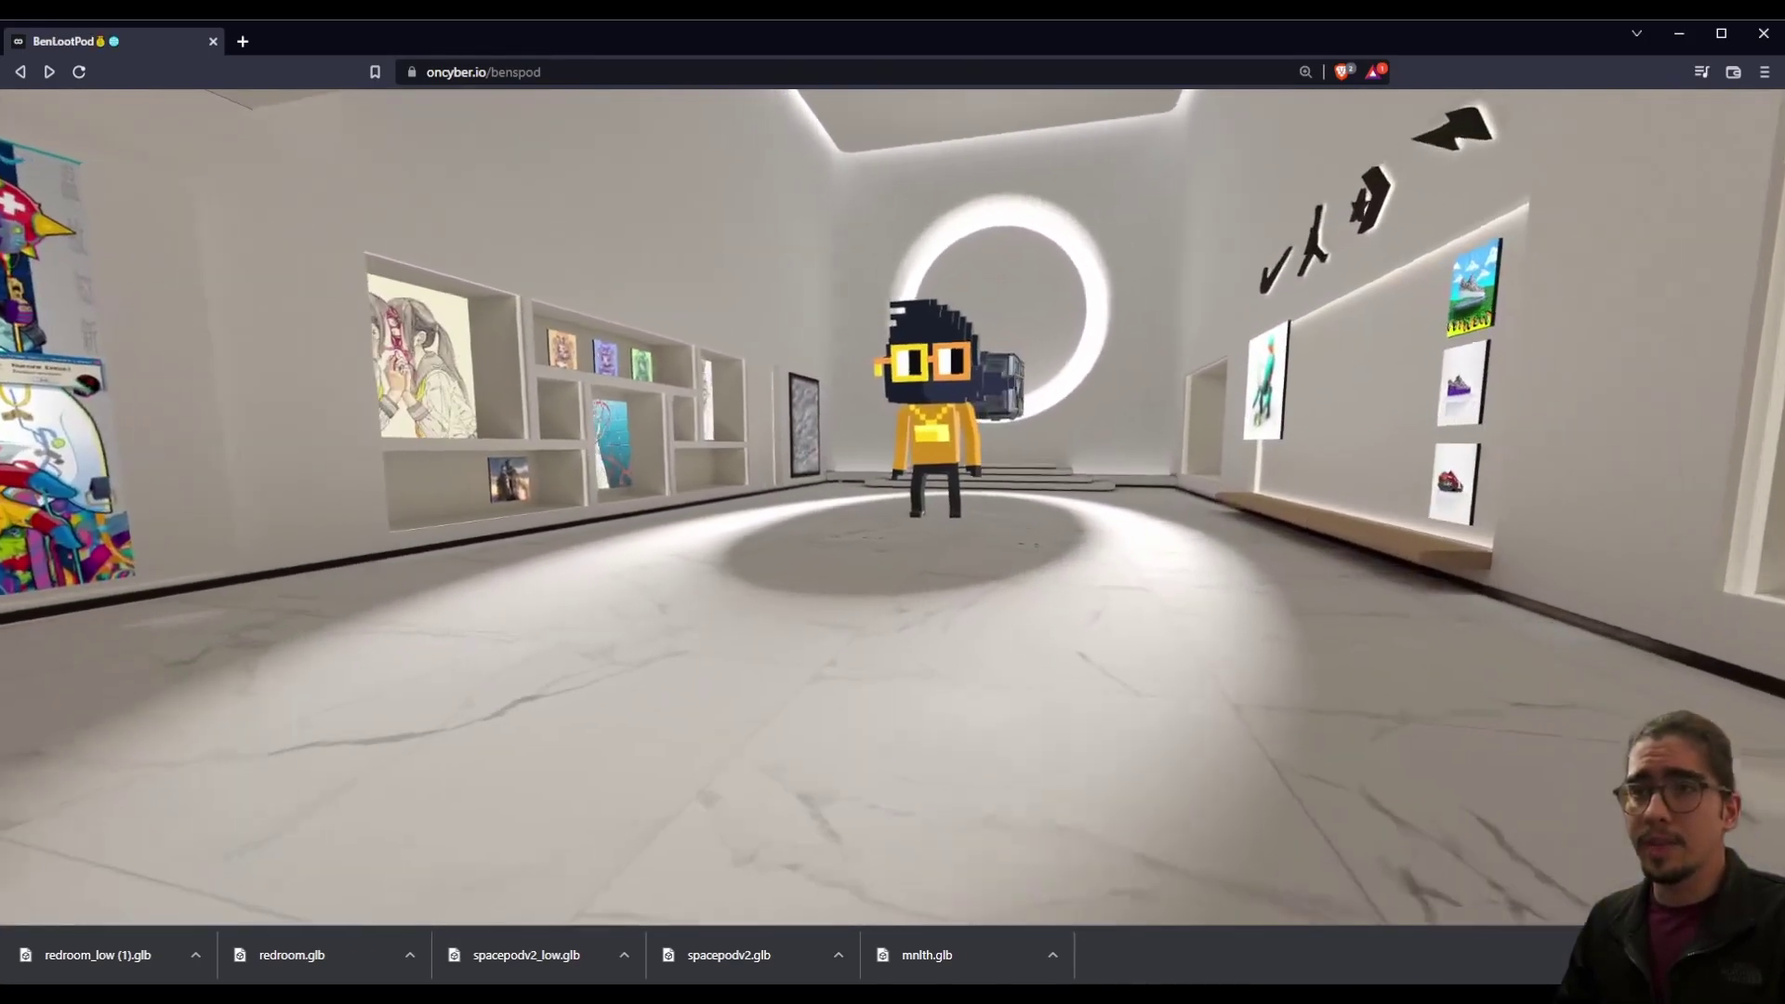
Step: Walk through the loot pod's gallery to view the wall artworks and the central avatar
{"action": "key", "text": "w"}
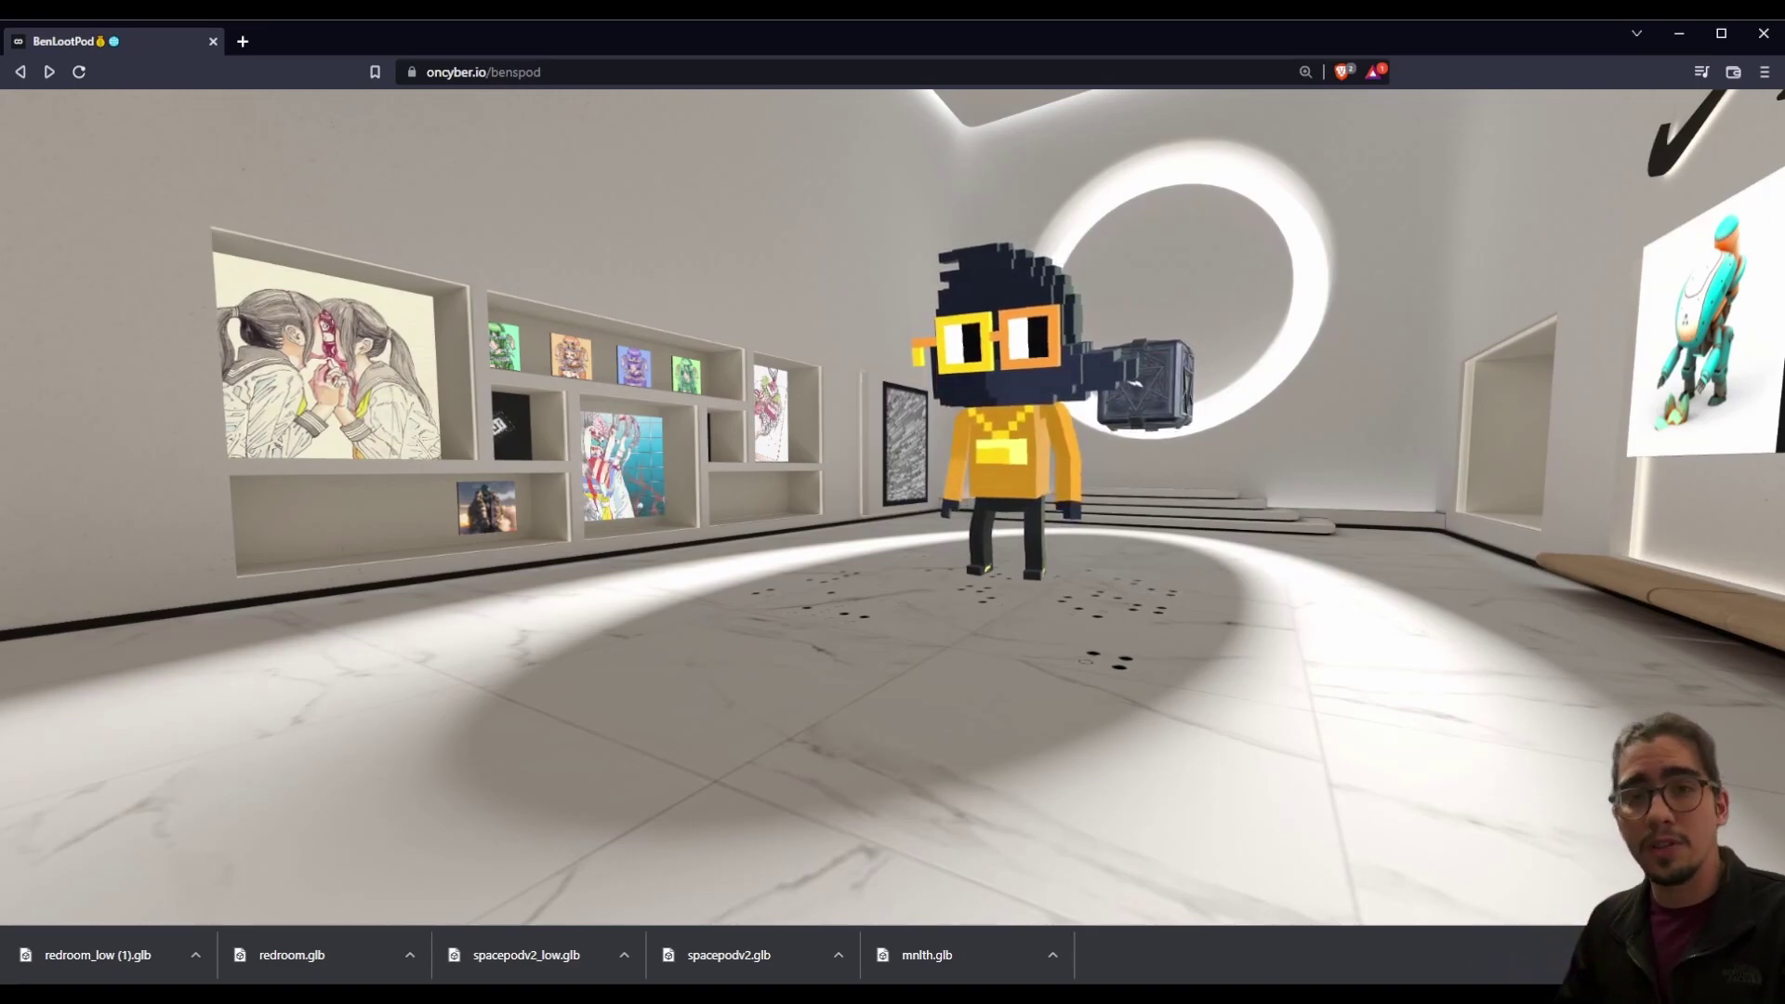
{"action": "key", "text": "w"}
{"action": "key", "text": "w"}
{"action": "key", "text": "a"}
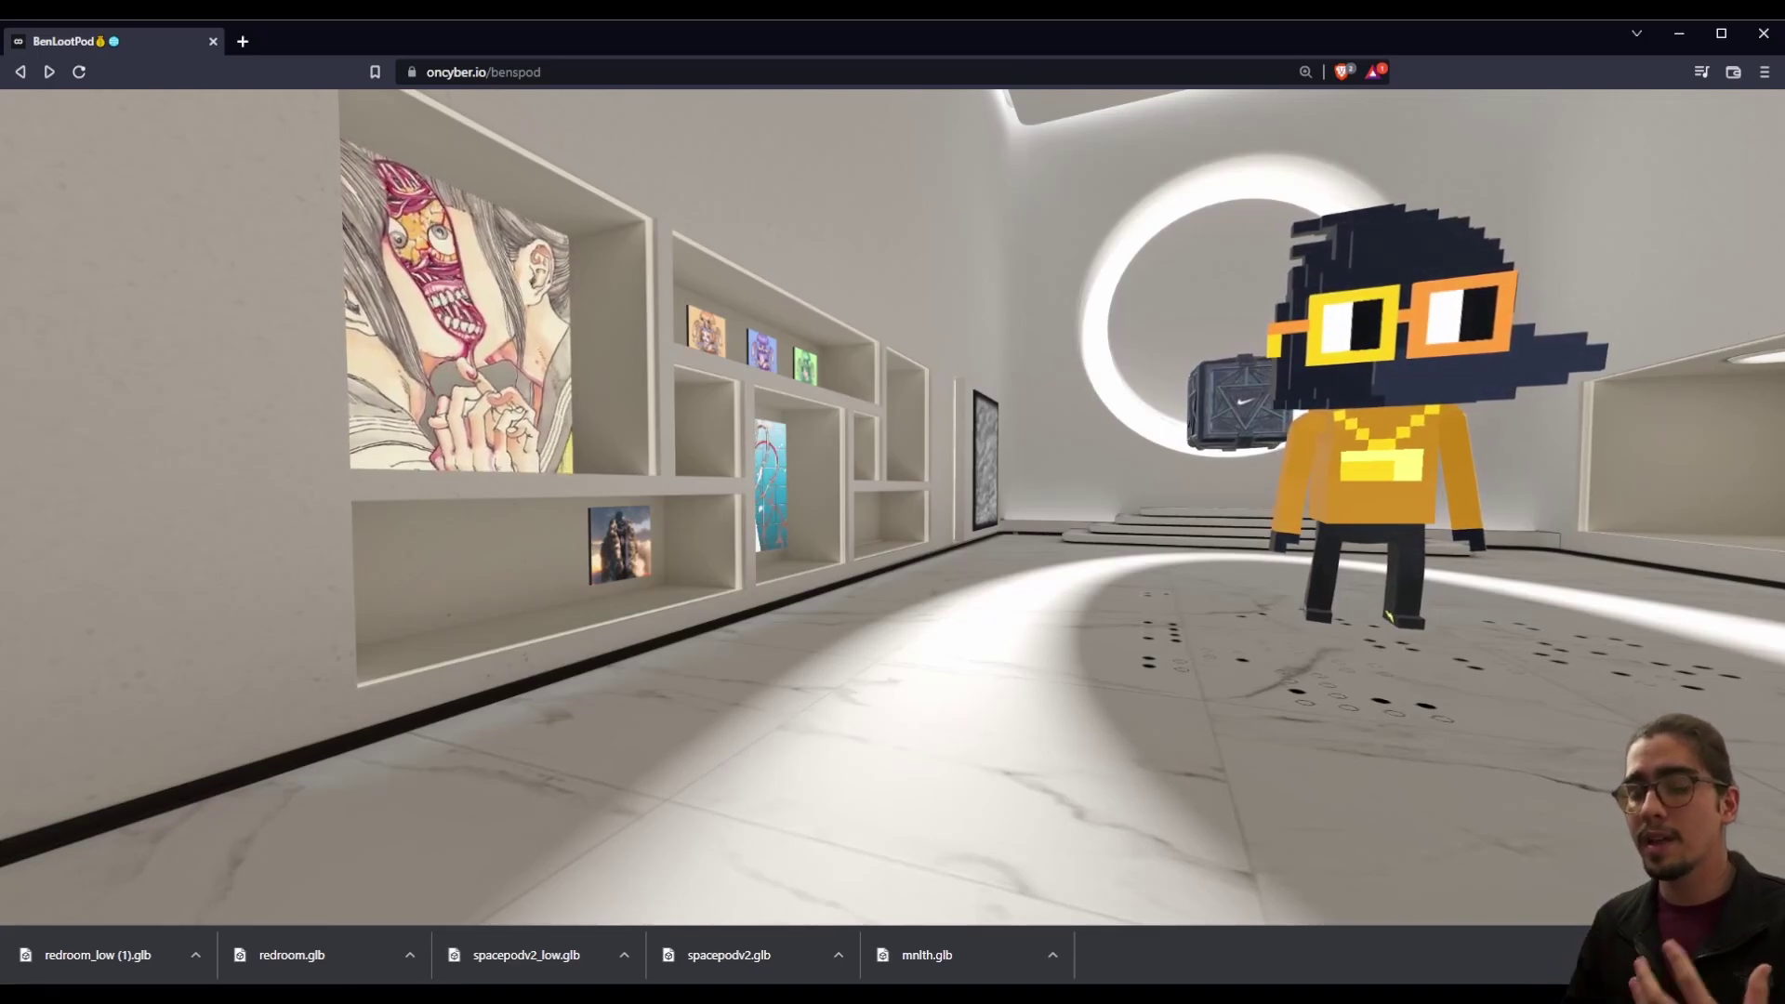
Step: Look around the loot pod's ground-floor gallery and climb the staircase to the upper floor with the floating balls
{"action": "key", "text": "d"}
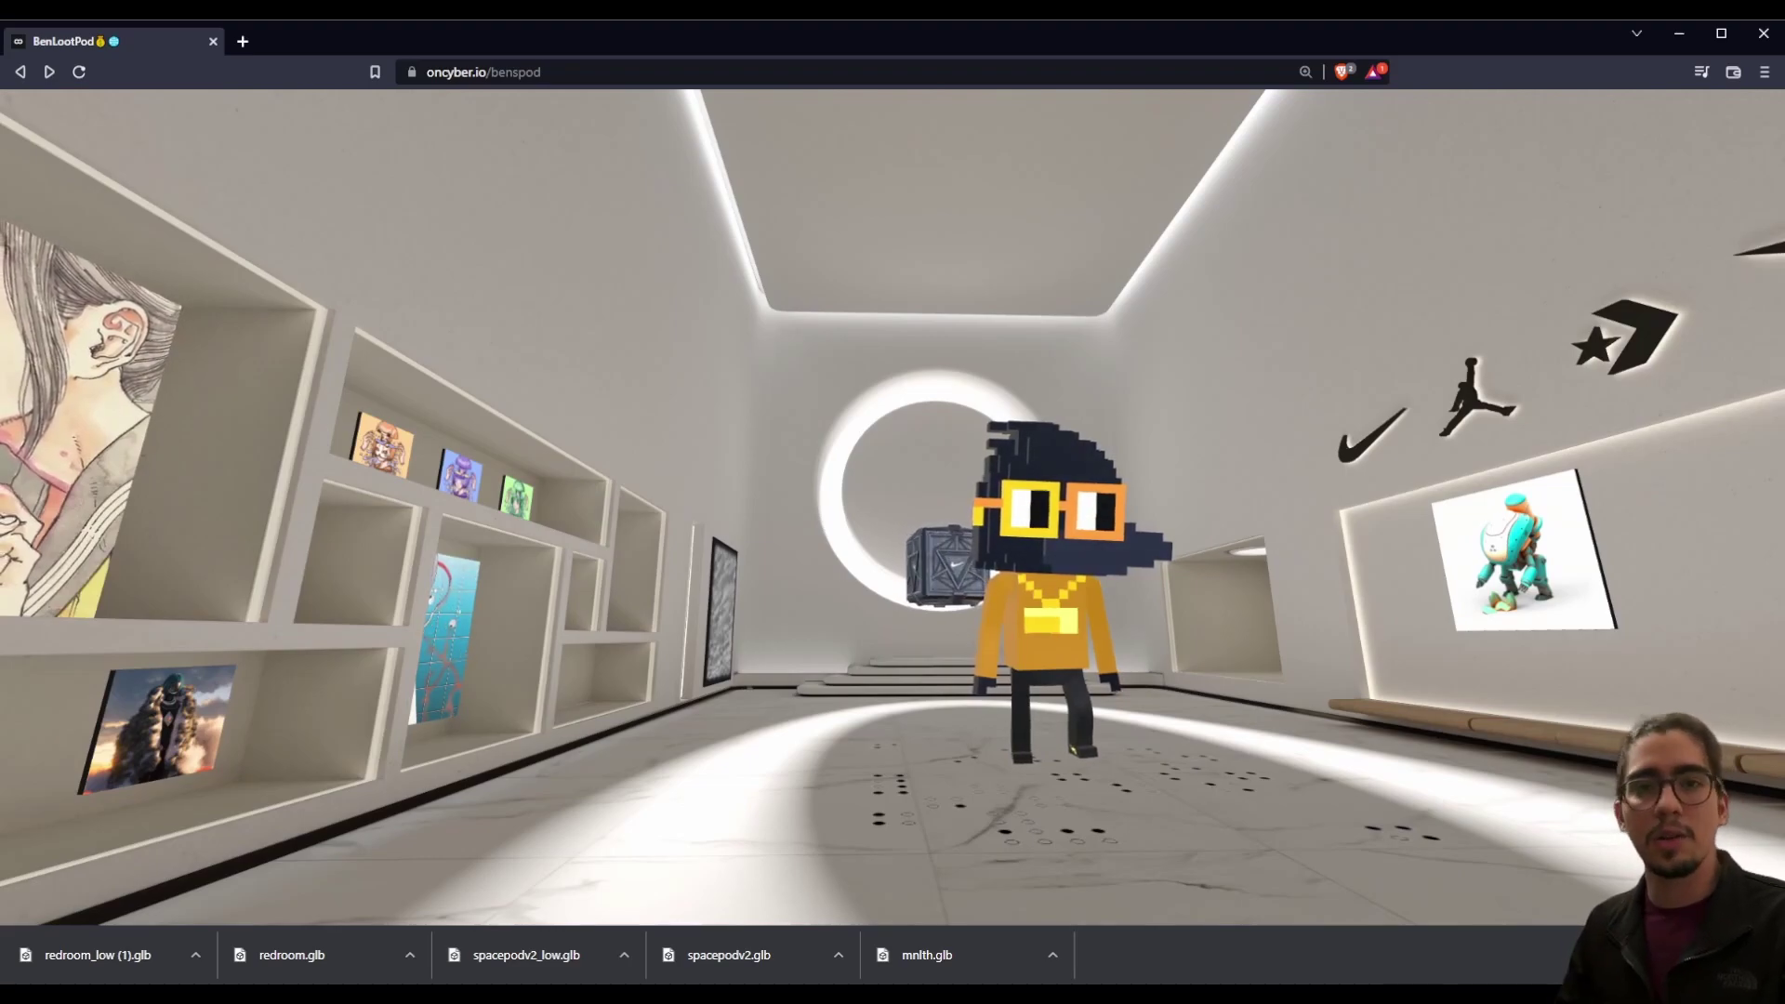
{"action": "key", "text": "d"}
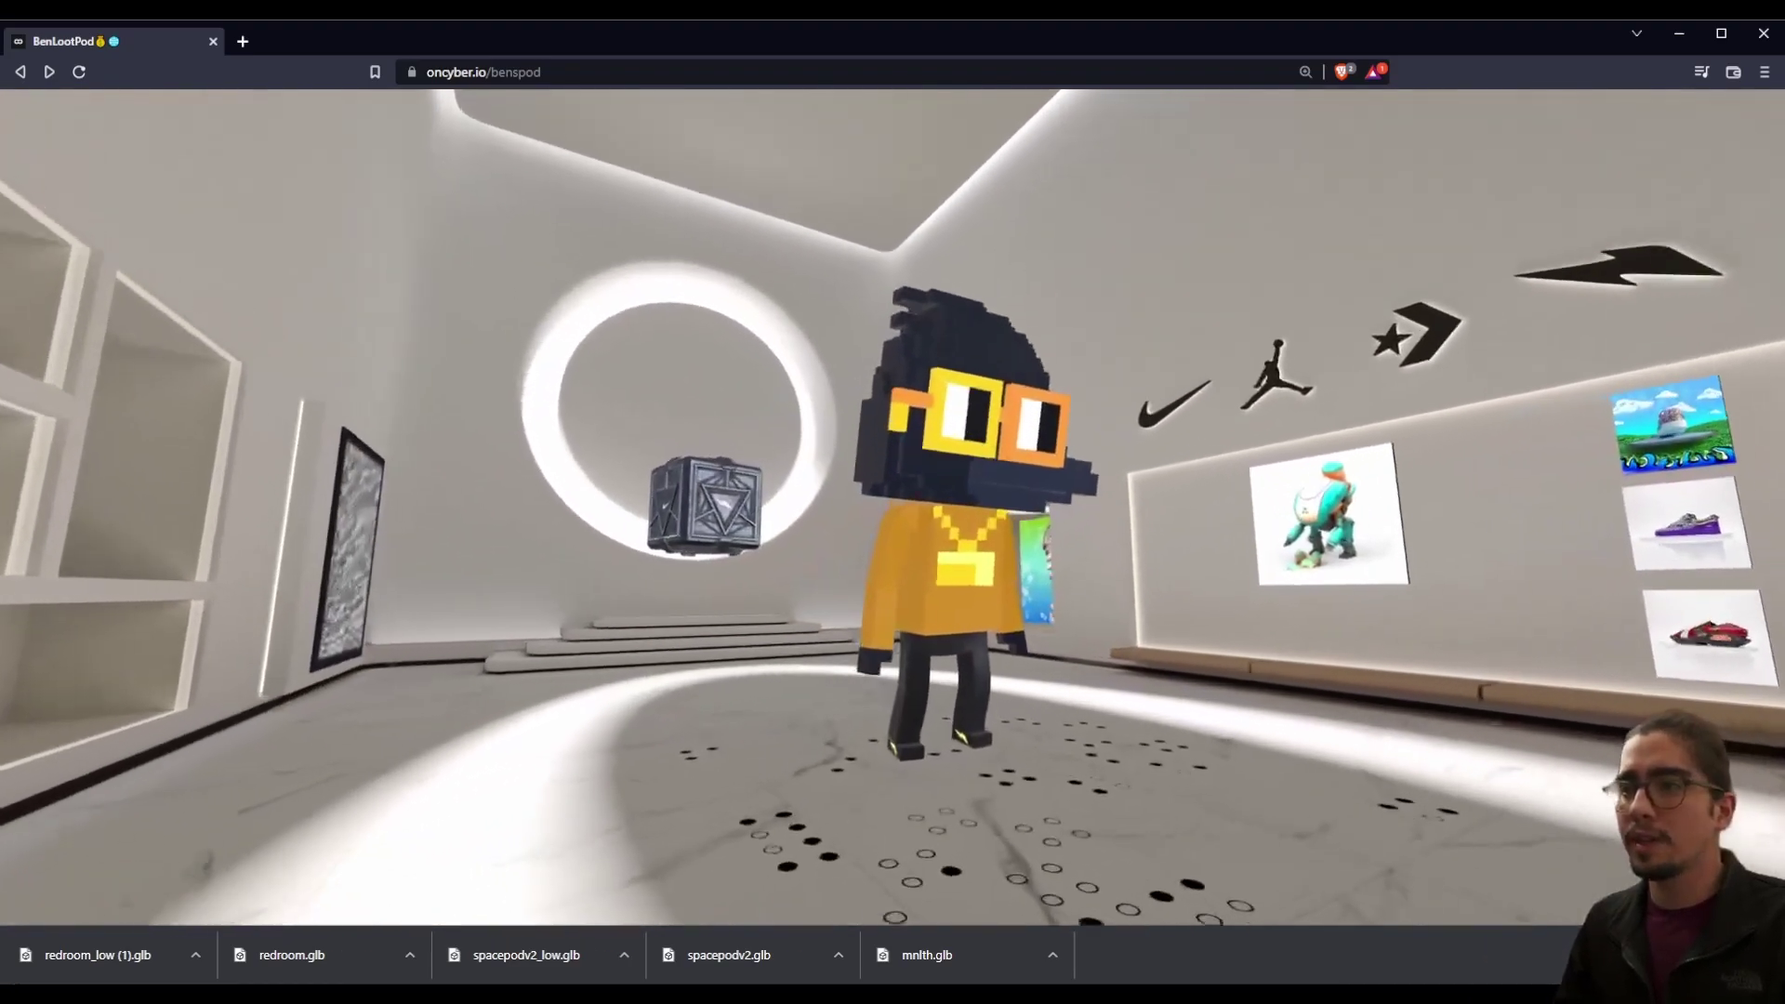
{"action": "key", "text": "d"}
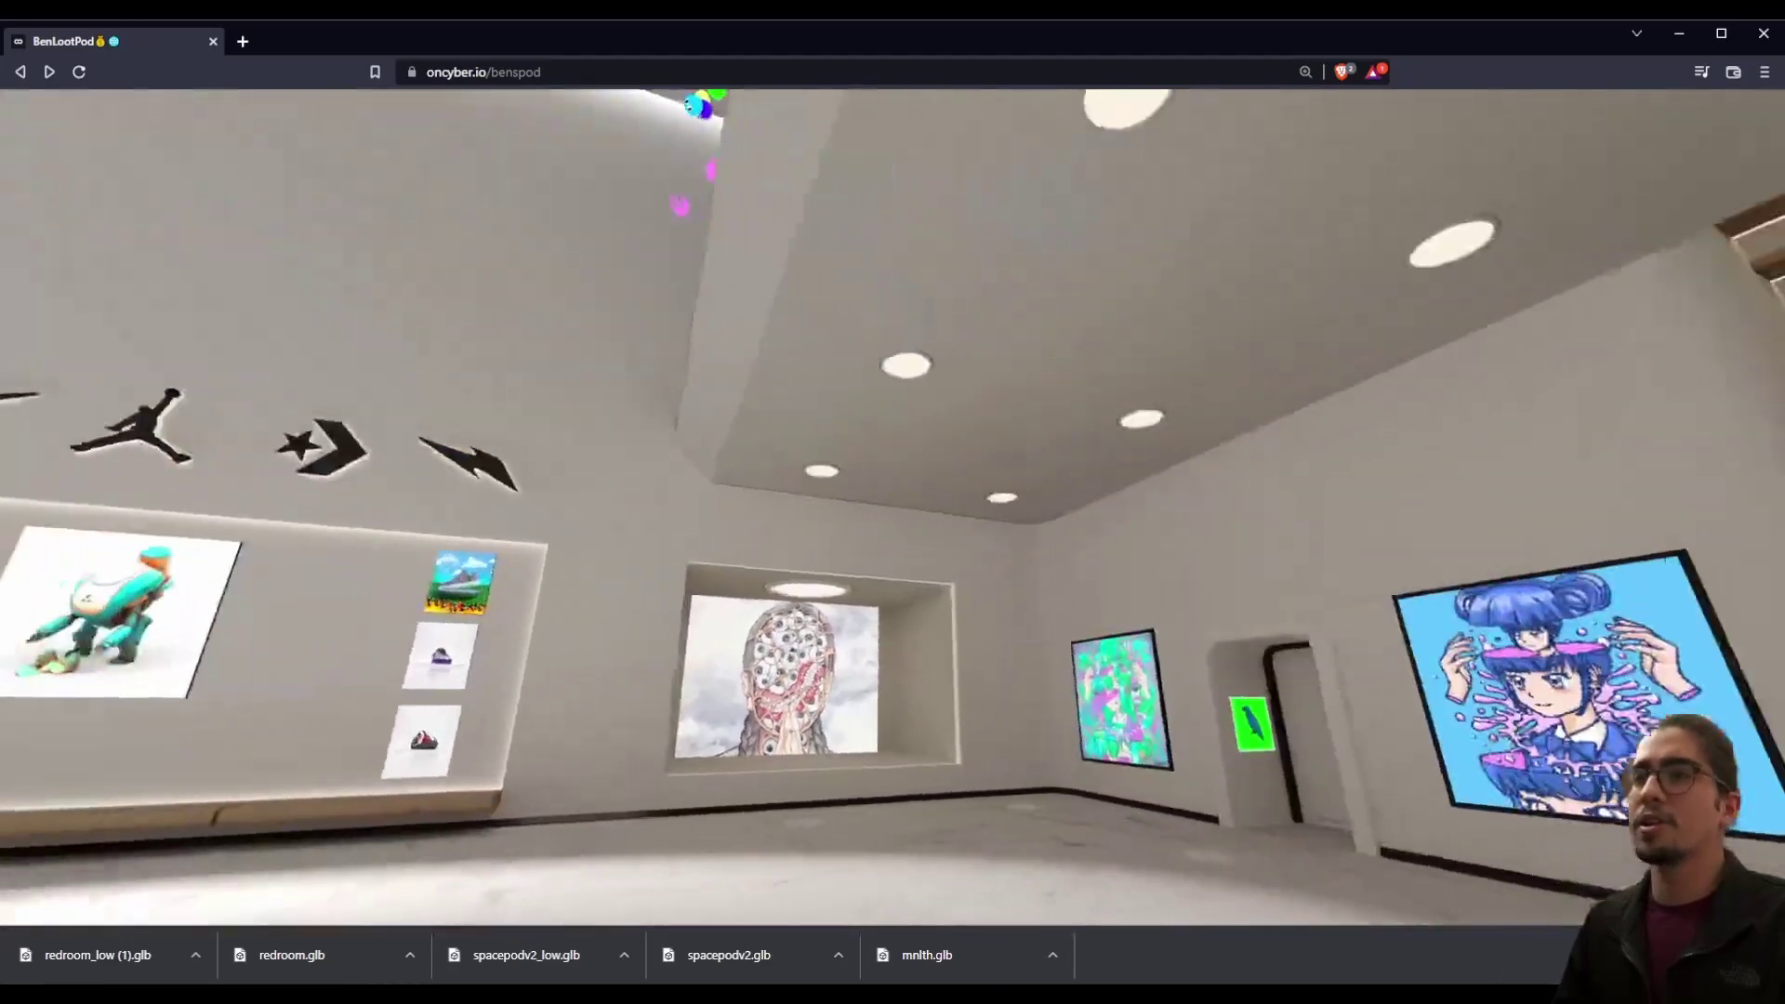
{"action": "key", "text": "w"}
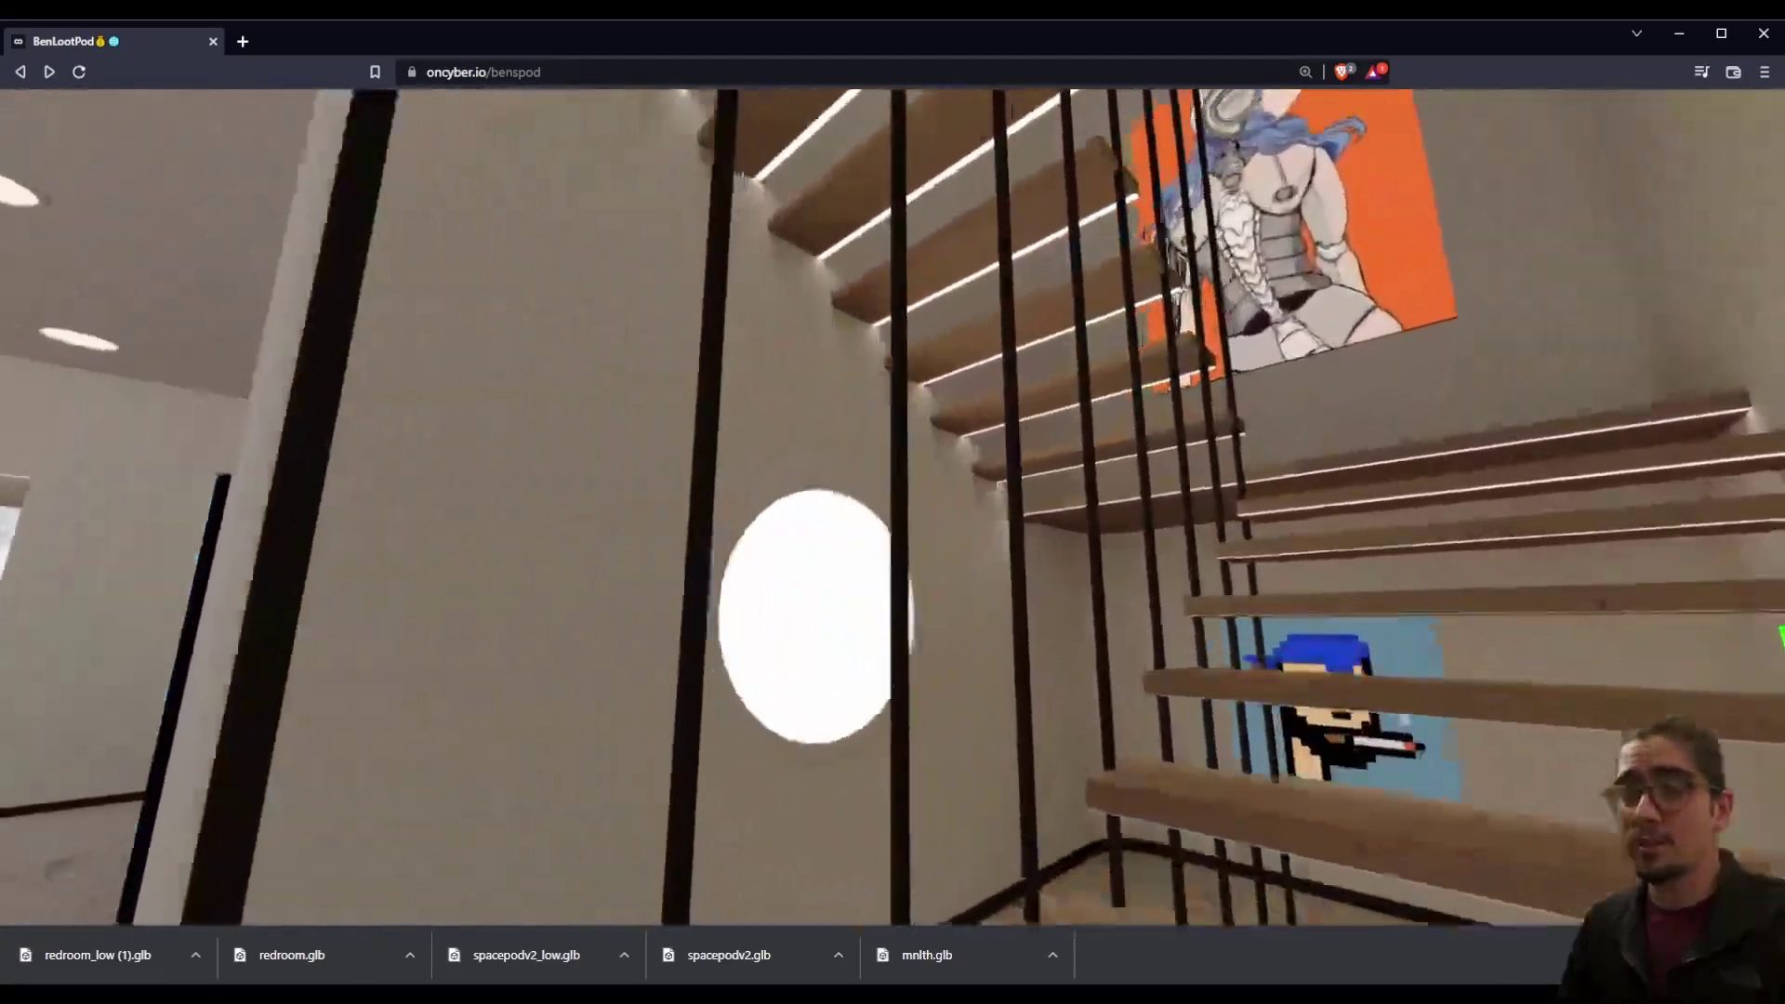
{"action": "key", "text": "w"}
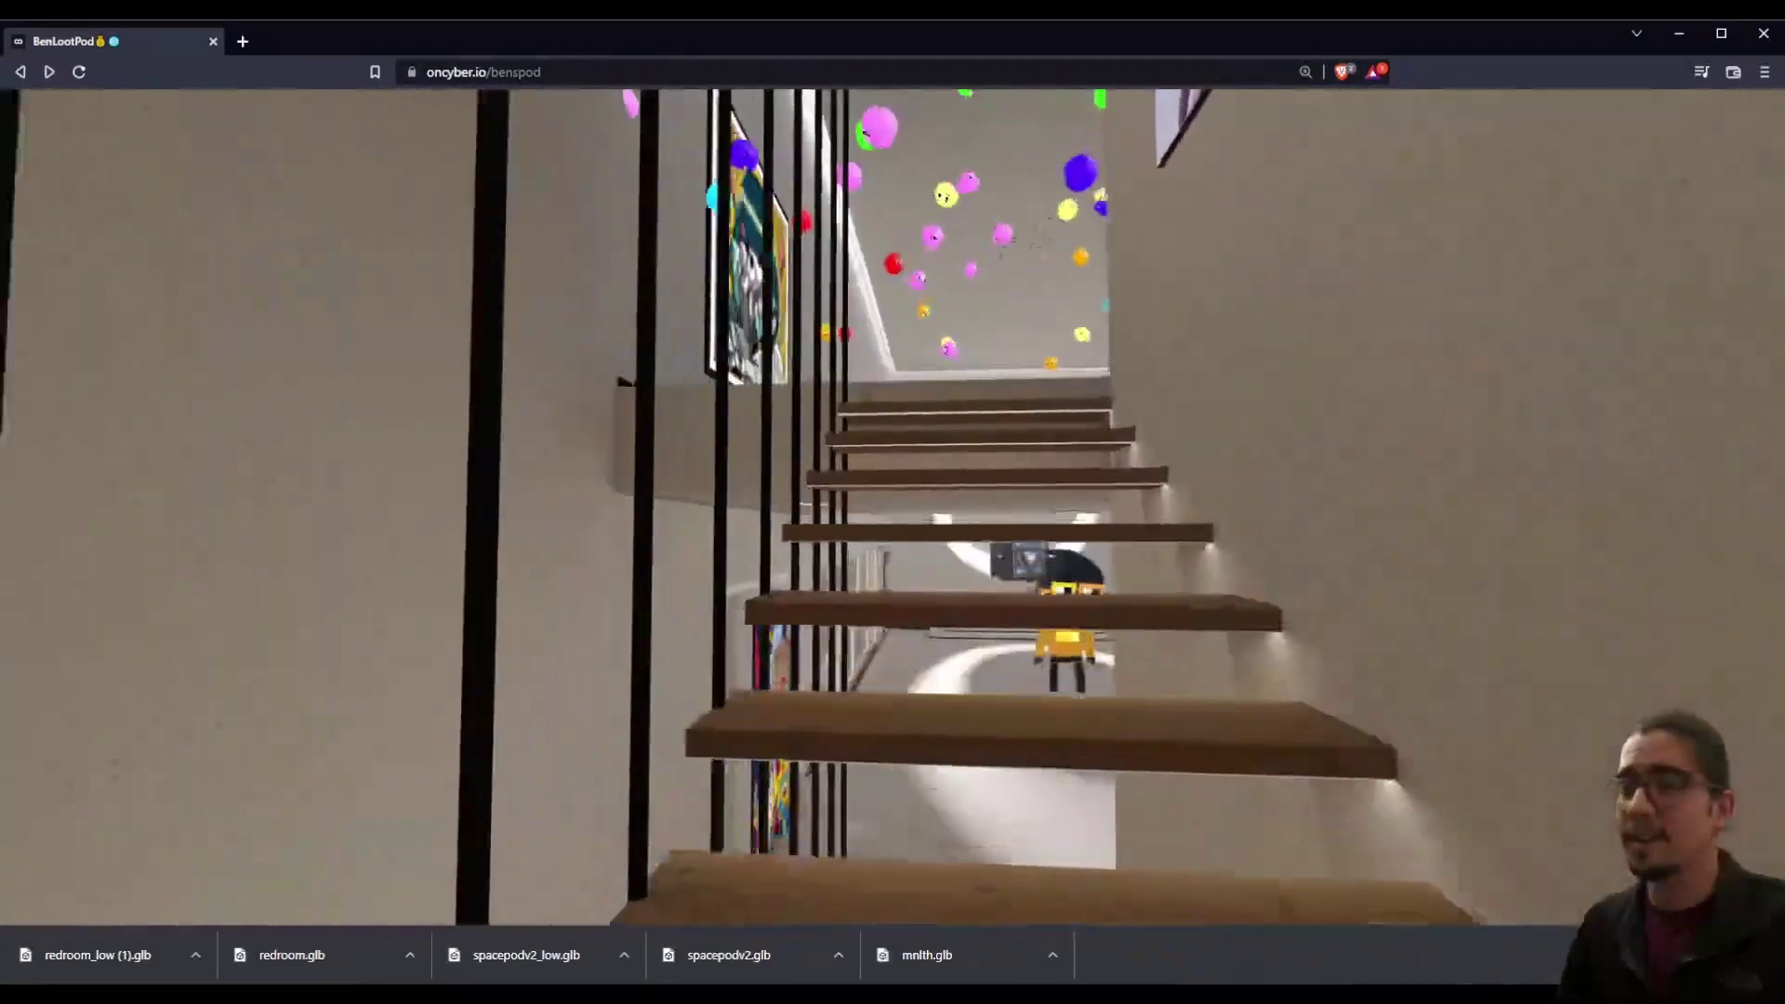
{"action": "key", "text": "w"}
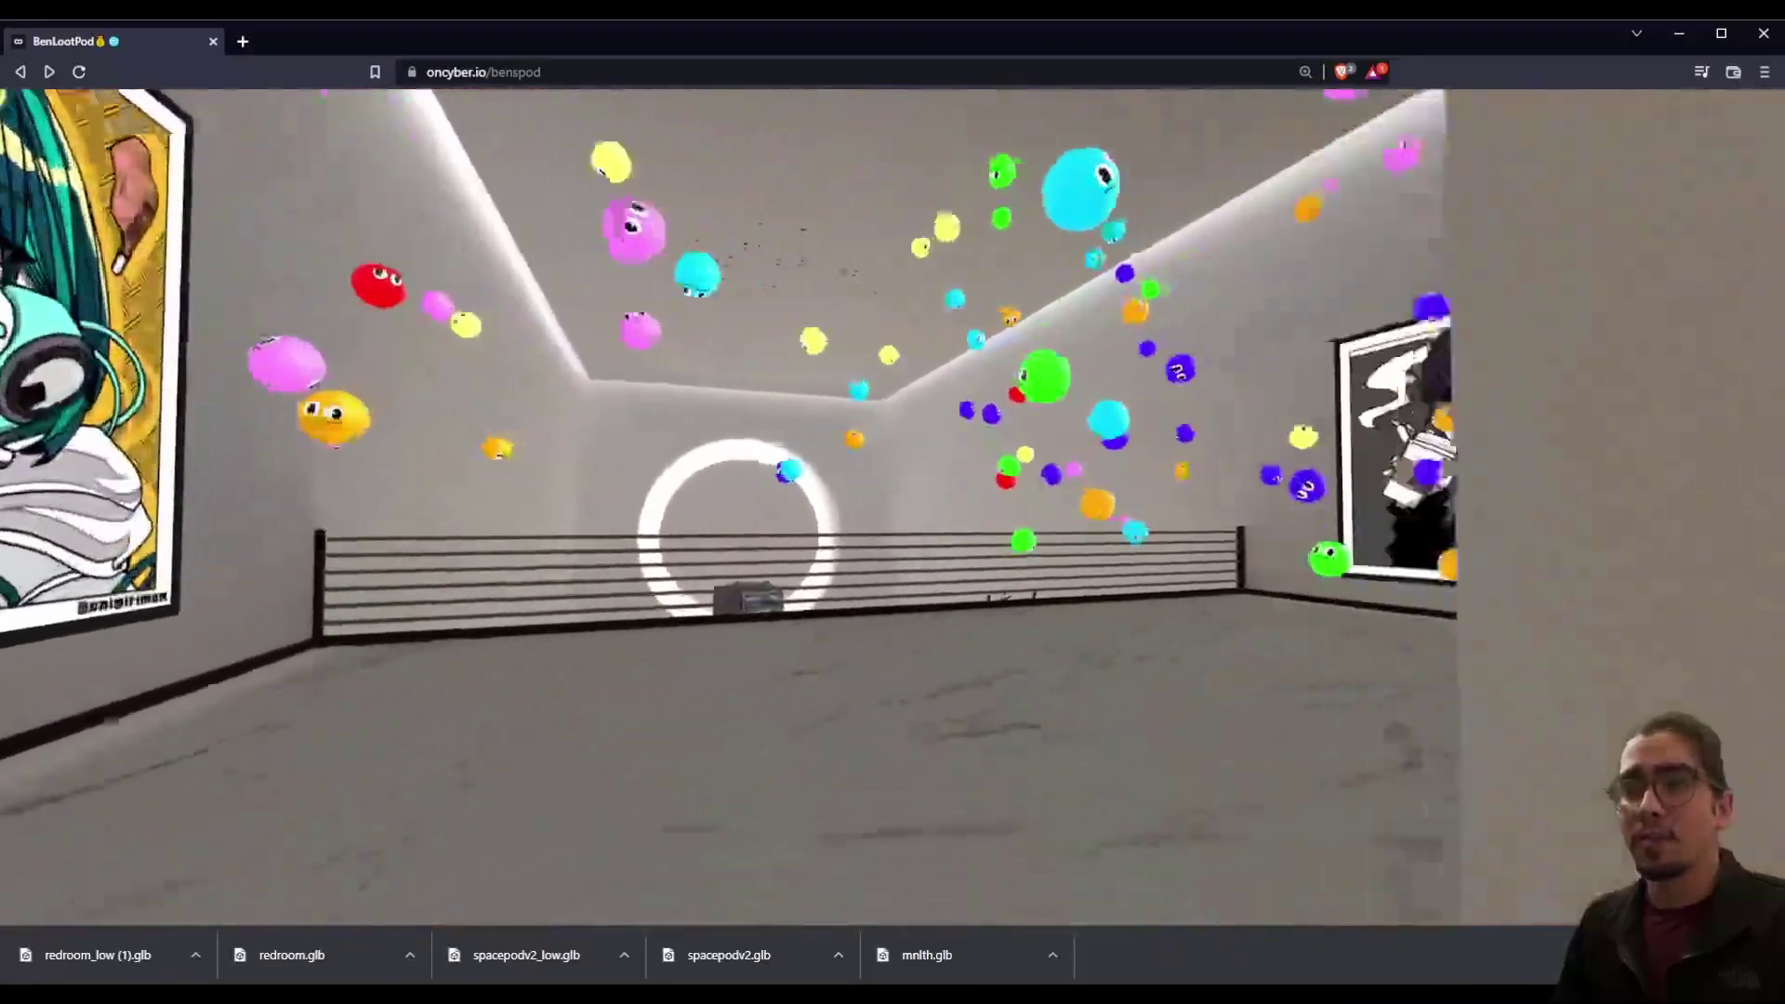
{"action": "key", "text": "w"}
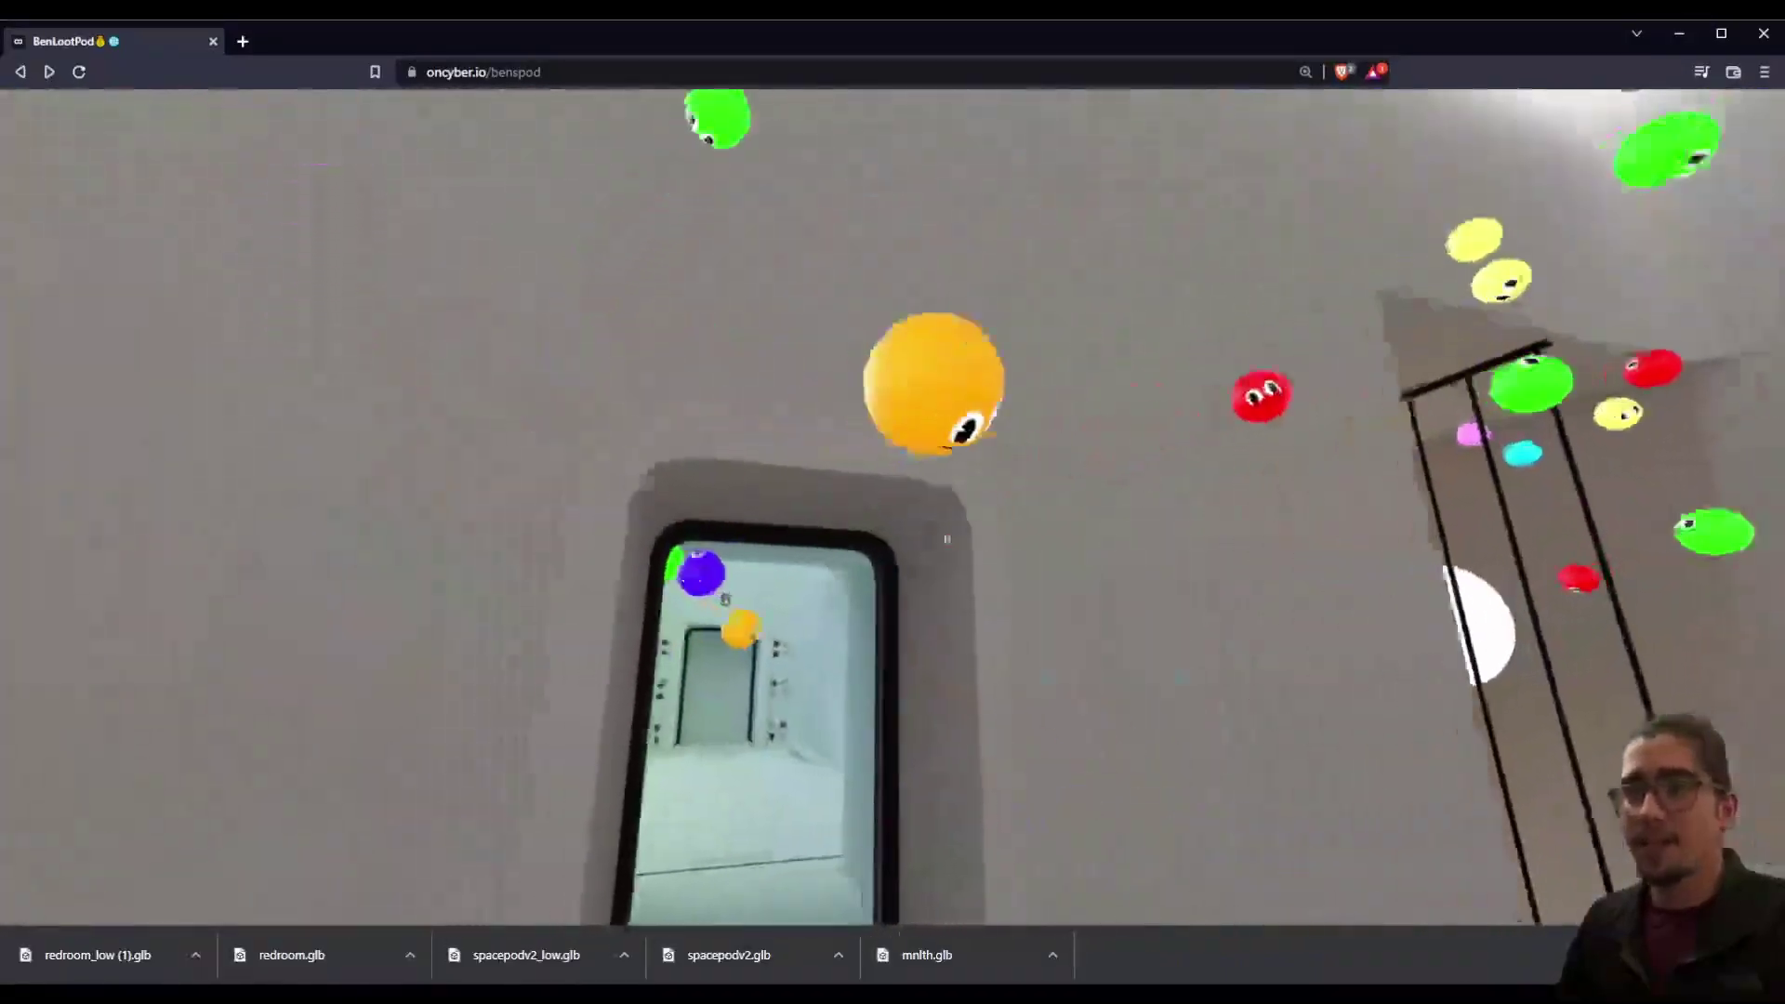
Step: Walk through the upper-floor doorway into the hall with lettered doors, look around, and return to the loot pod
{"action": "key", "text": "a"}
{"action": "key", "text": "w"}
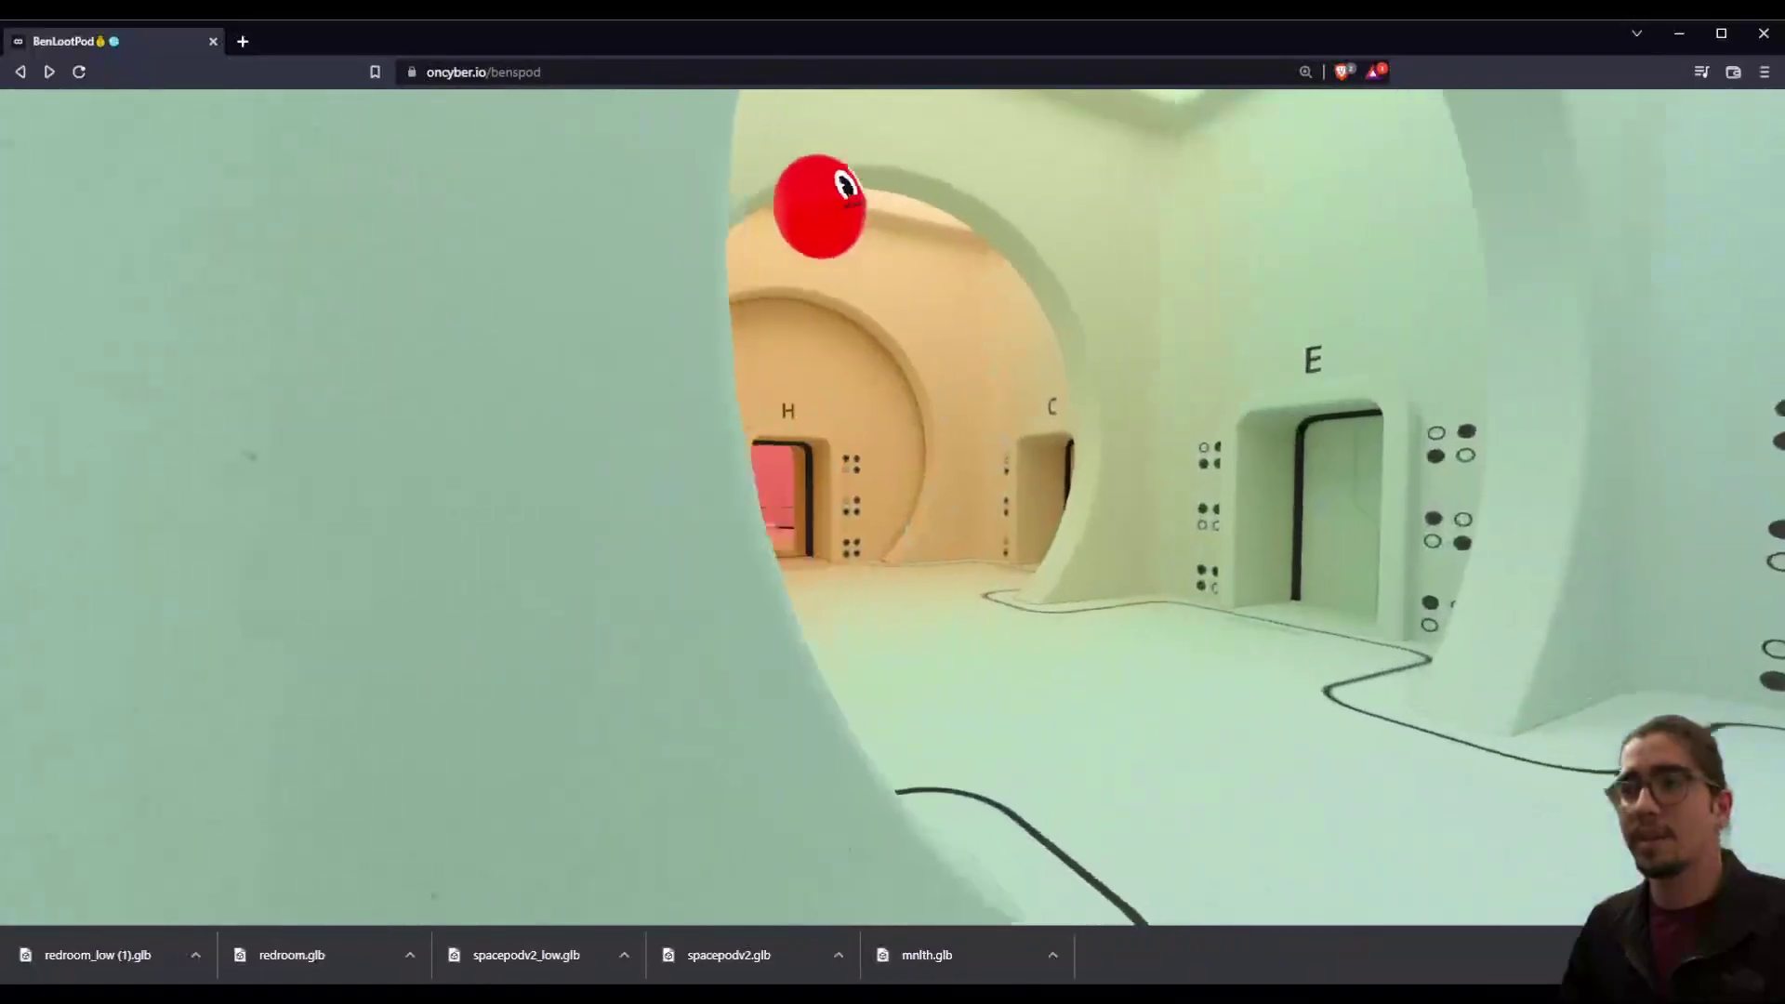
{"action": "key", "text": "w"}
{"action": "key", "text": "a"}
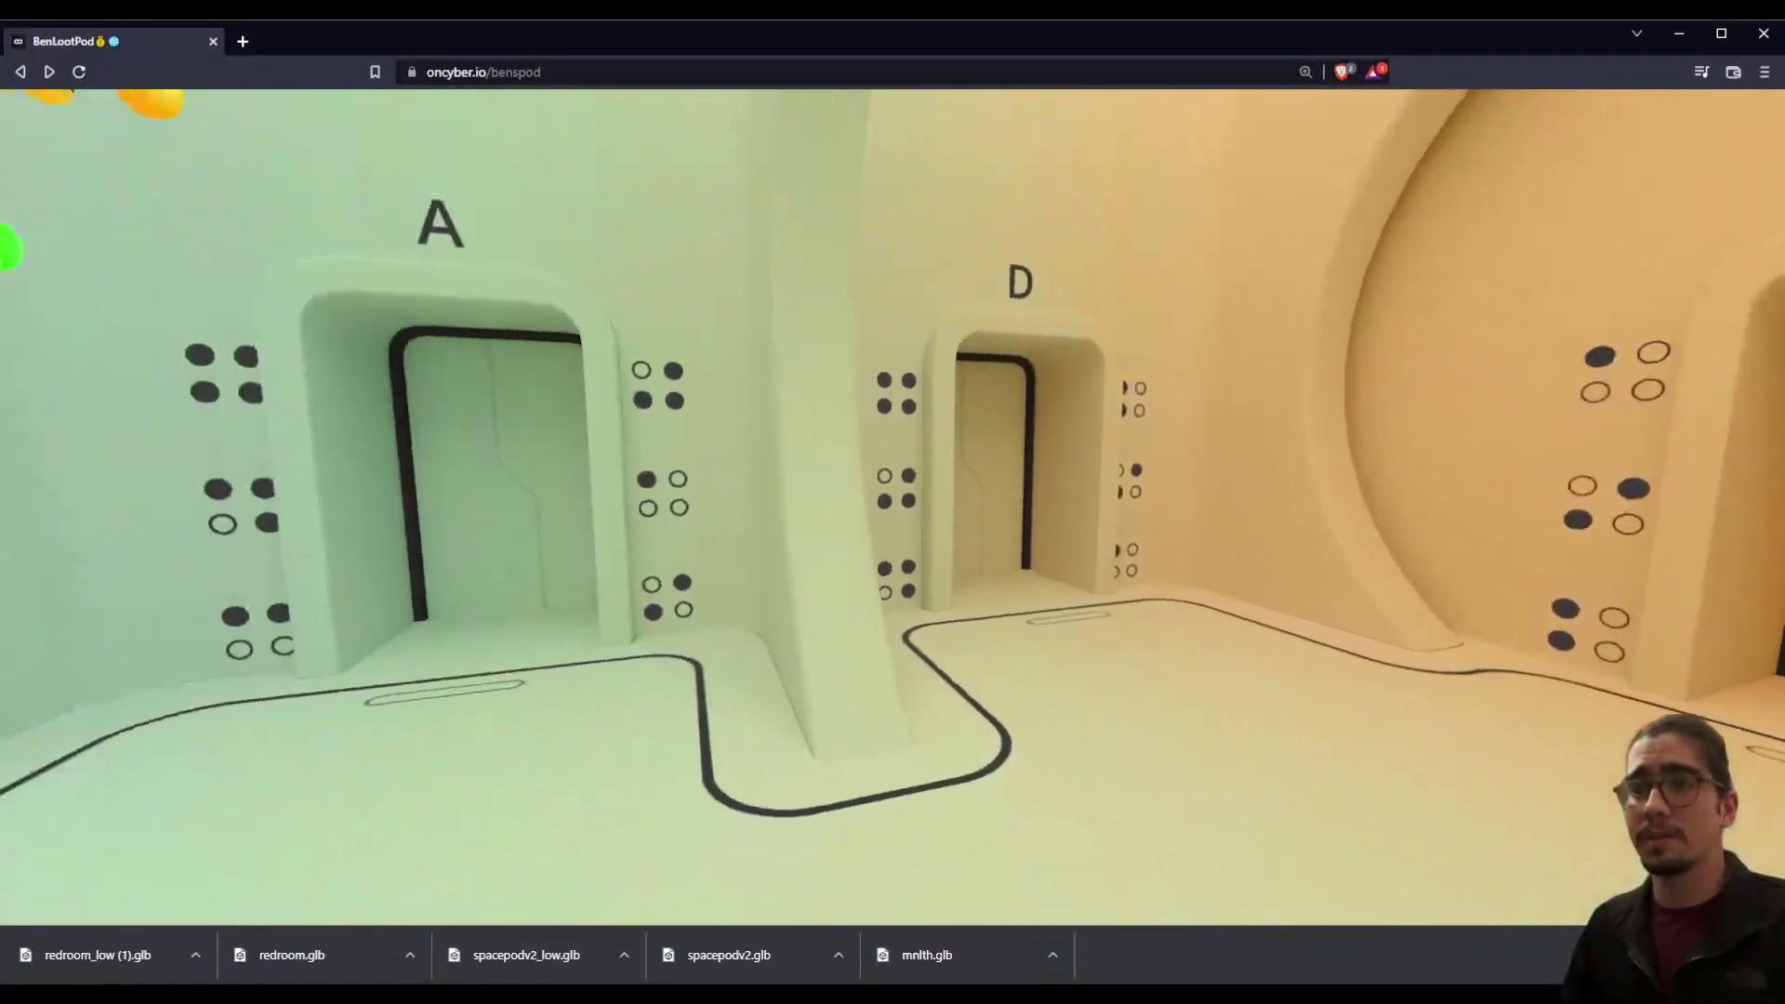
{"action": "key", "text": "a"}
{"action": "key", "text": "w"}
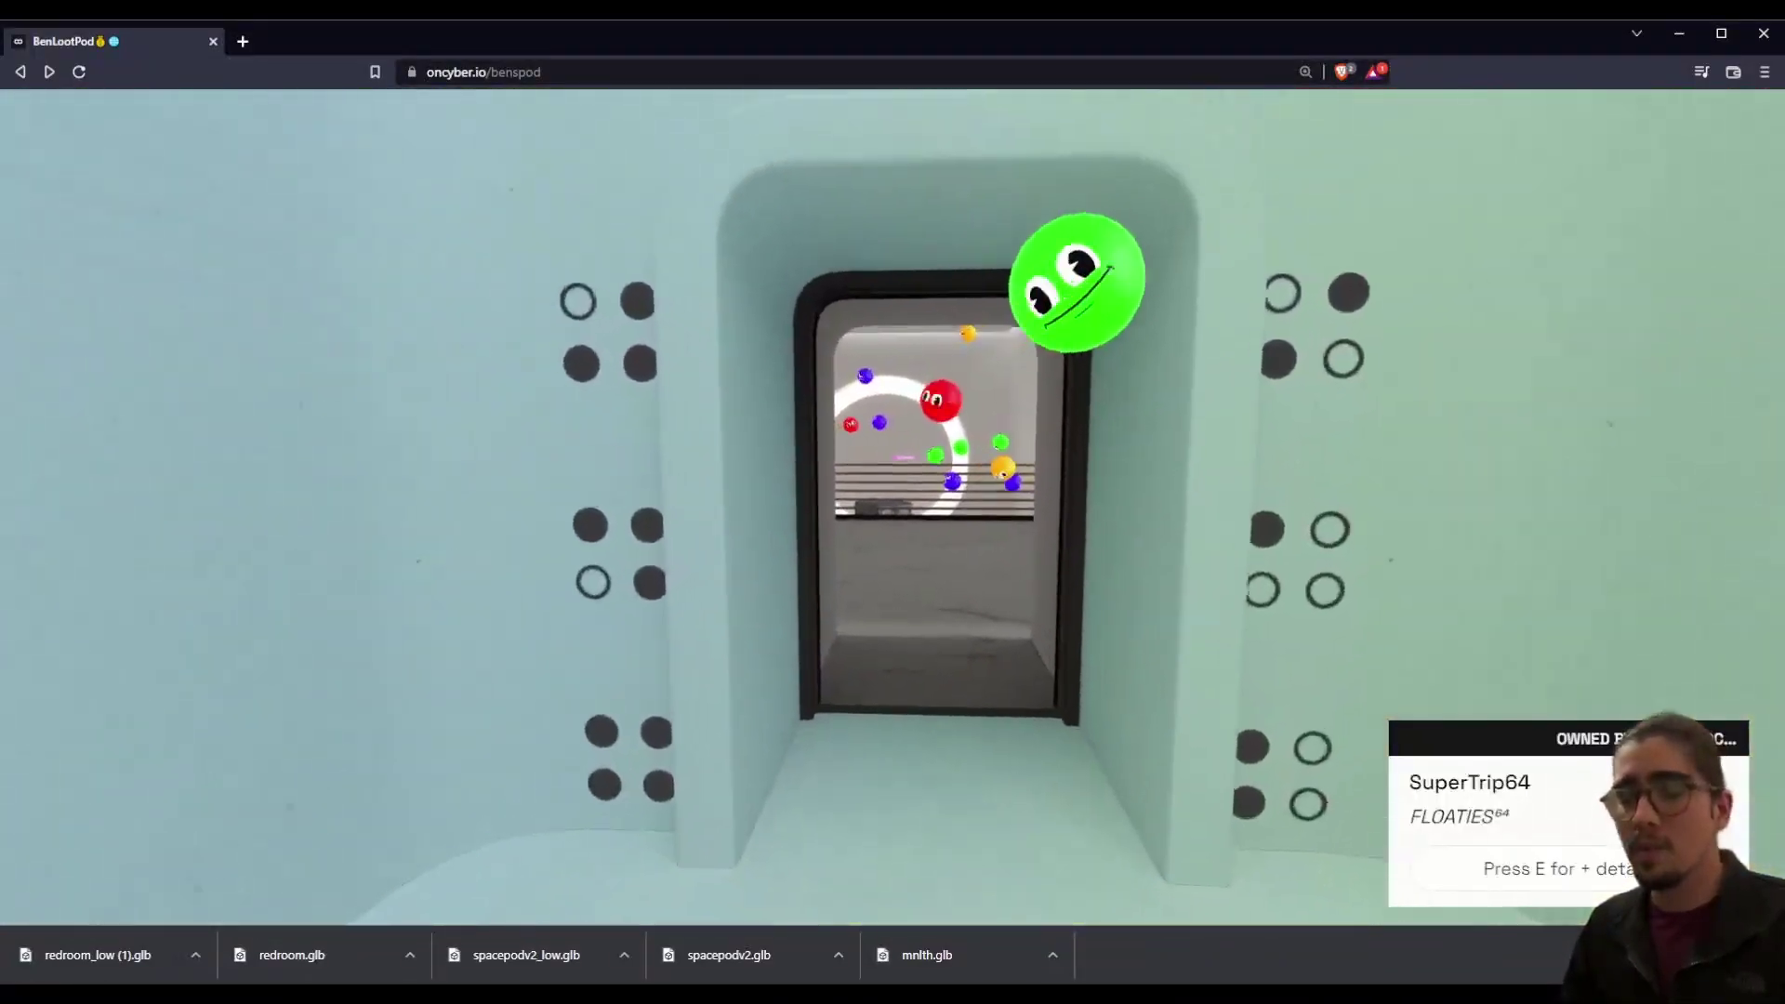
{"action": "key", "text": "w"}
{"action": "key", "text": "a"}
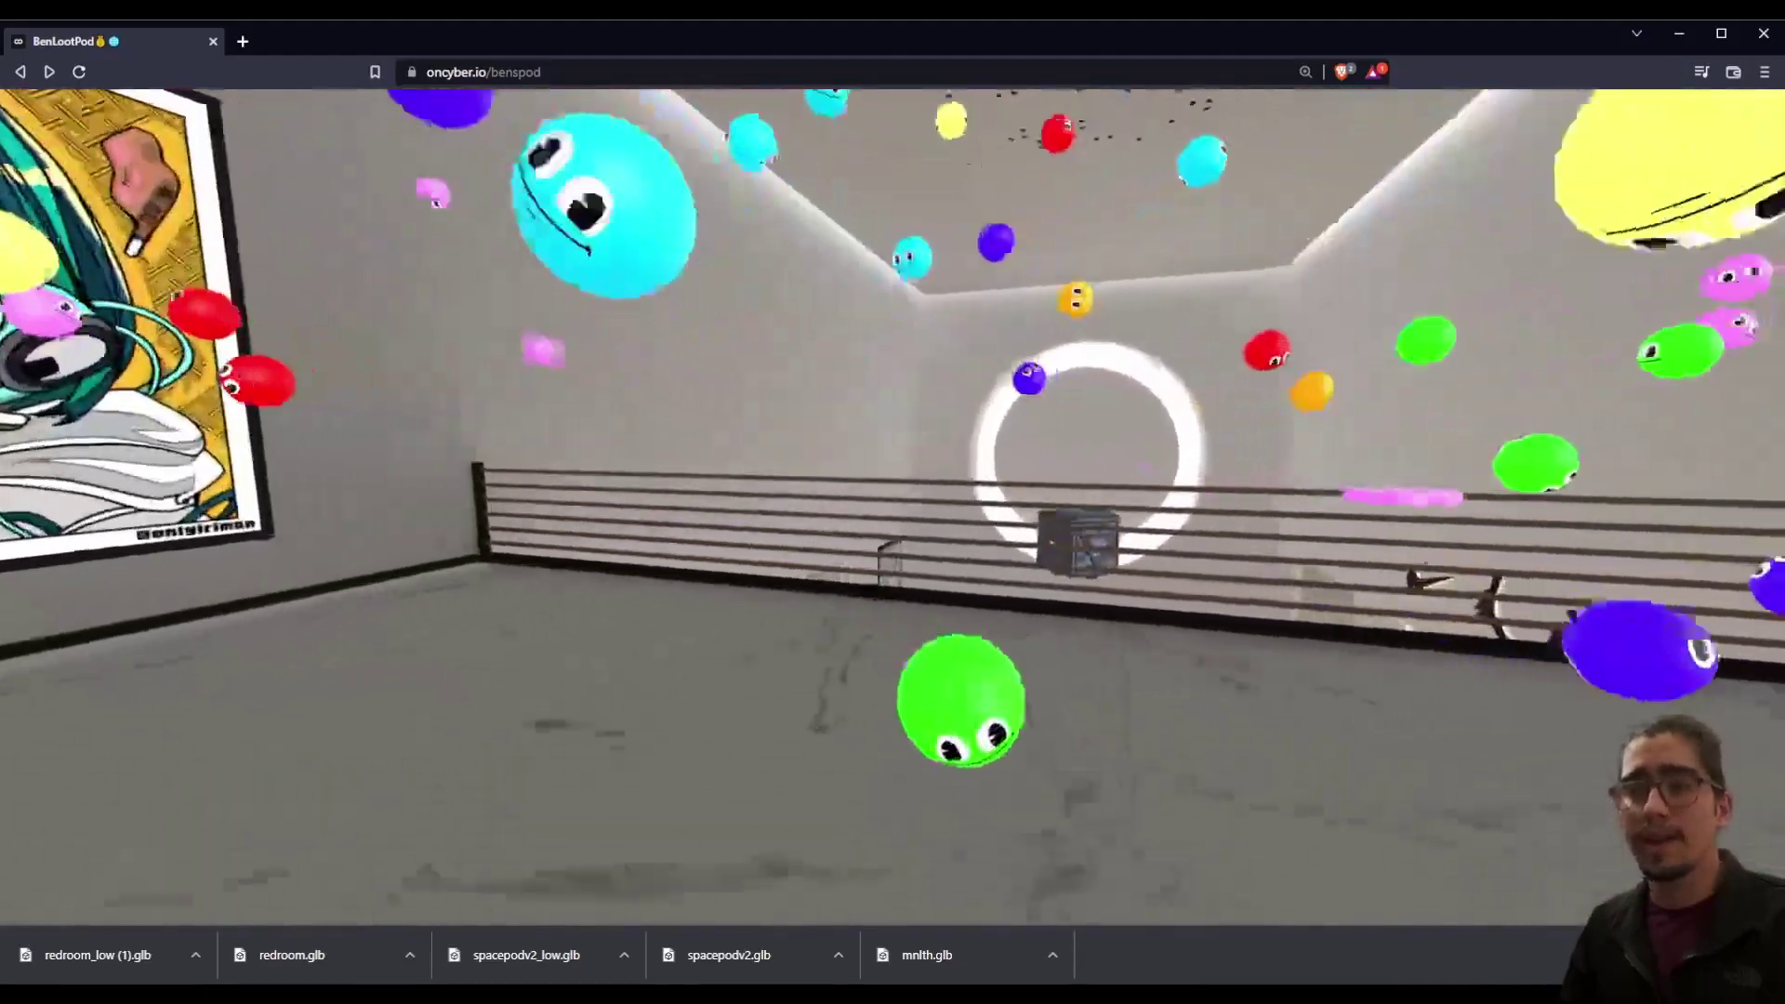
{"action": "key", "text": "d"}
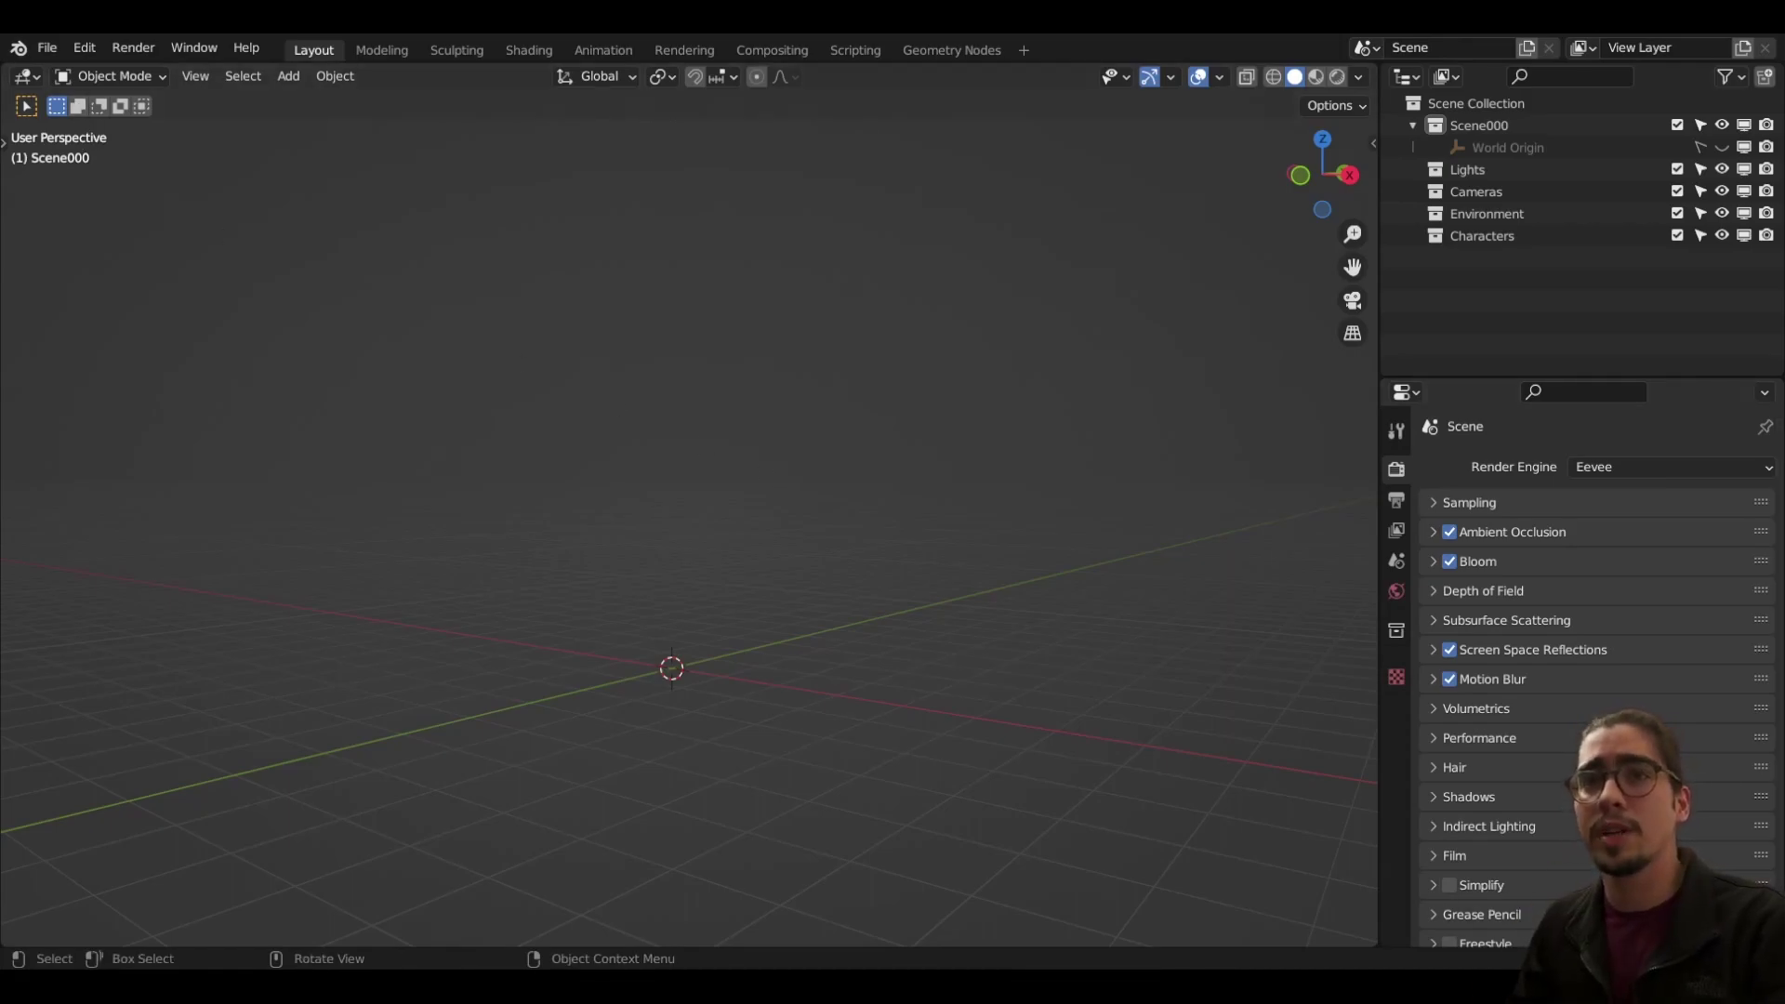
Step: Switch to Blender and locate the glTF 2.0 (.glb/.gltf) import option
{"action": "left_click", "coordinate": [47, 48]}
{"action": "mouse_move", "coordinate": [209, 339]}
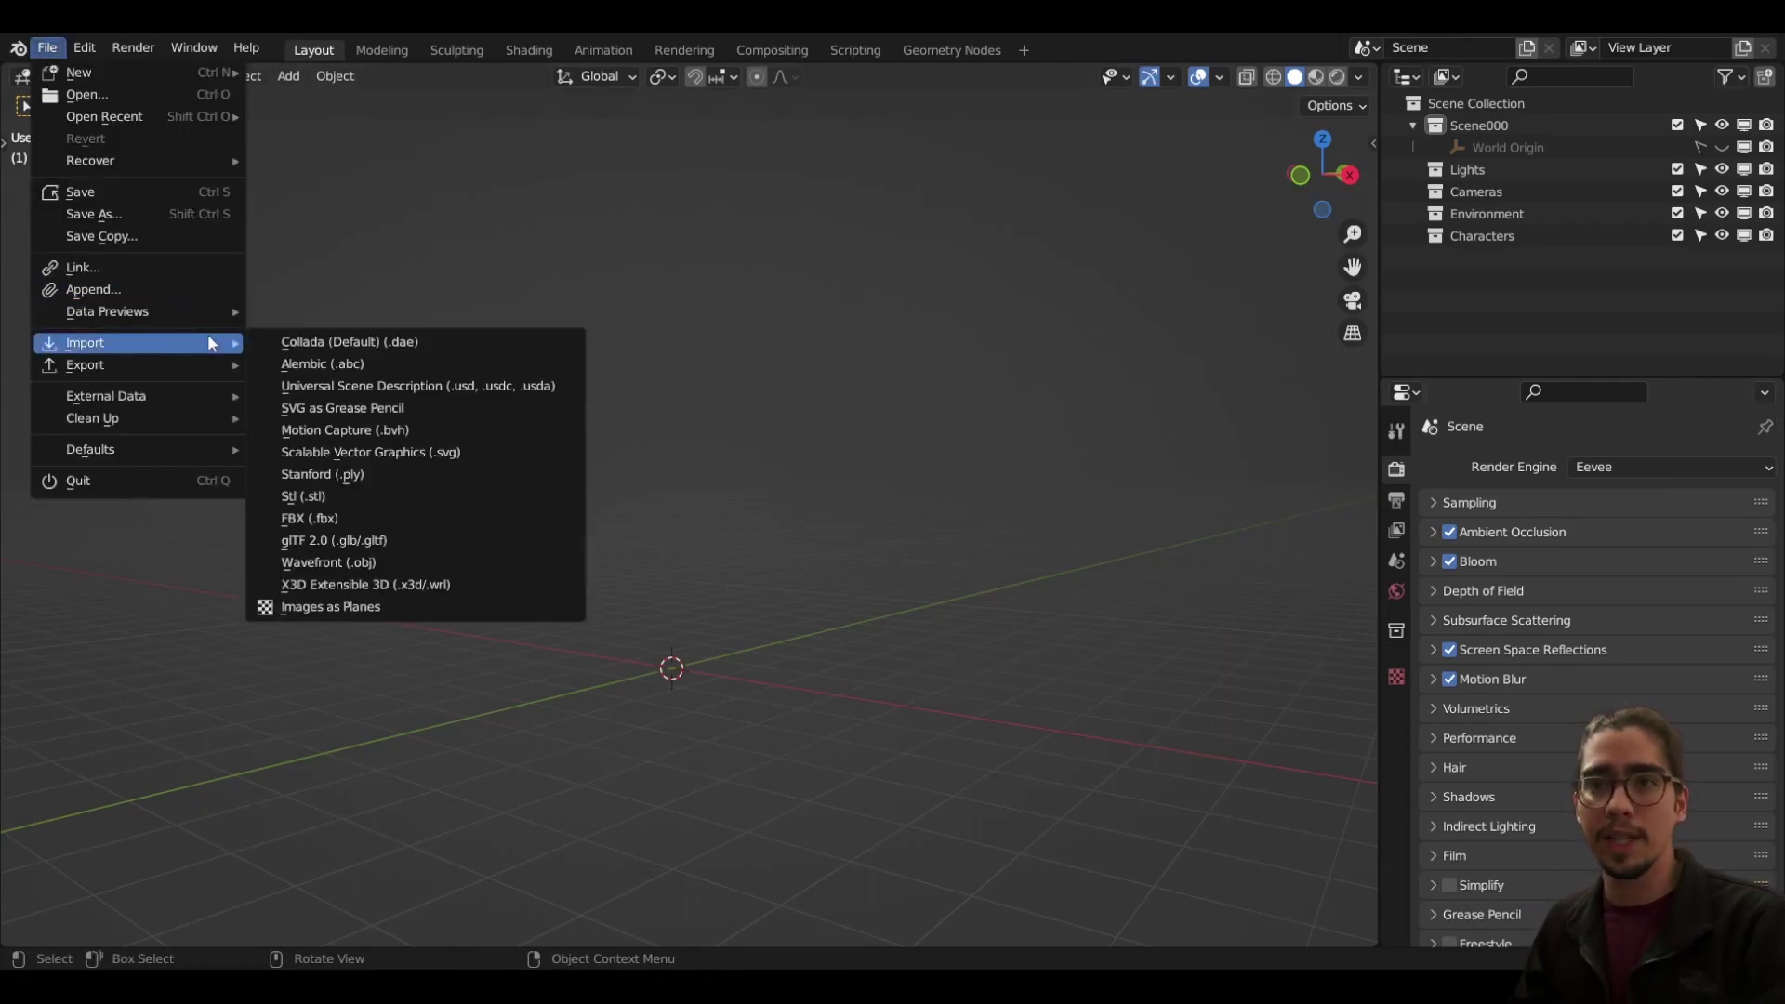
{"action": "left_click", "coordinate": [47, 48]}
{"action": "left_click", "coordinate": [48, 49]}
{"action": "mouse_move", "coordinate": [213, 333]}
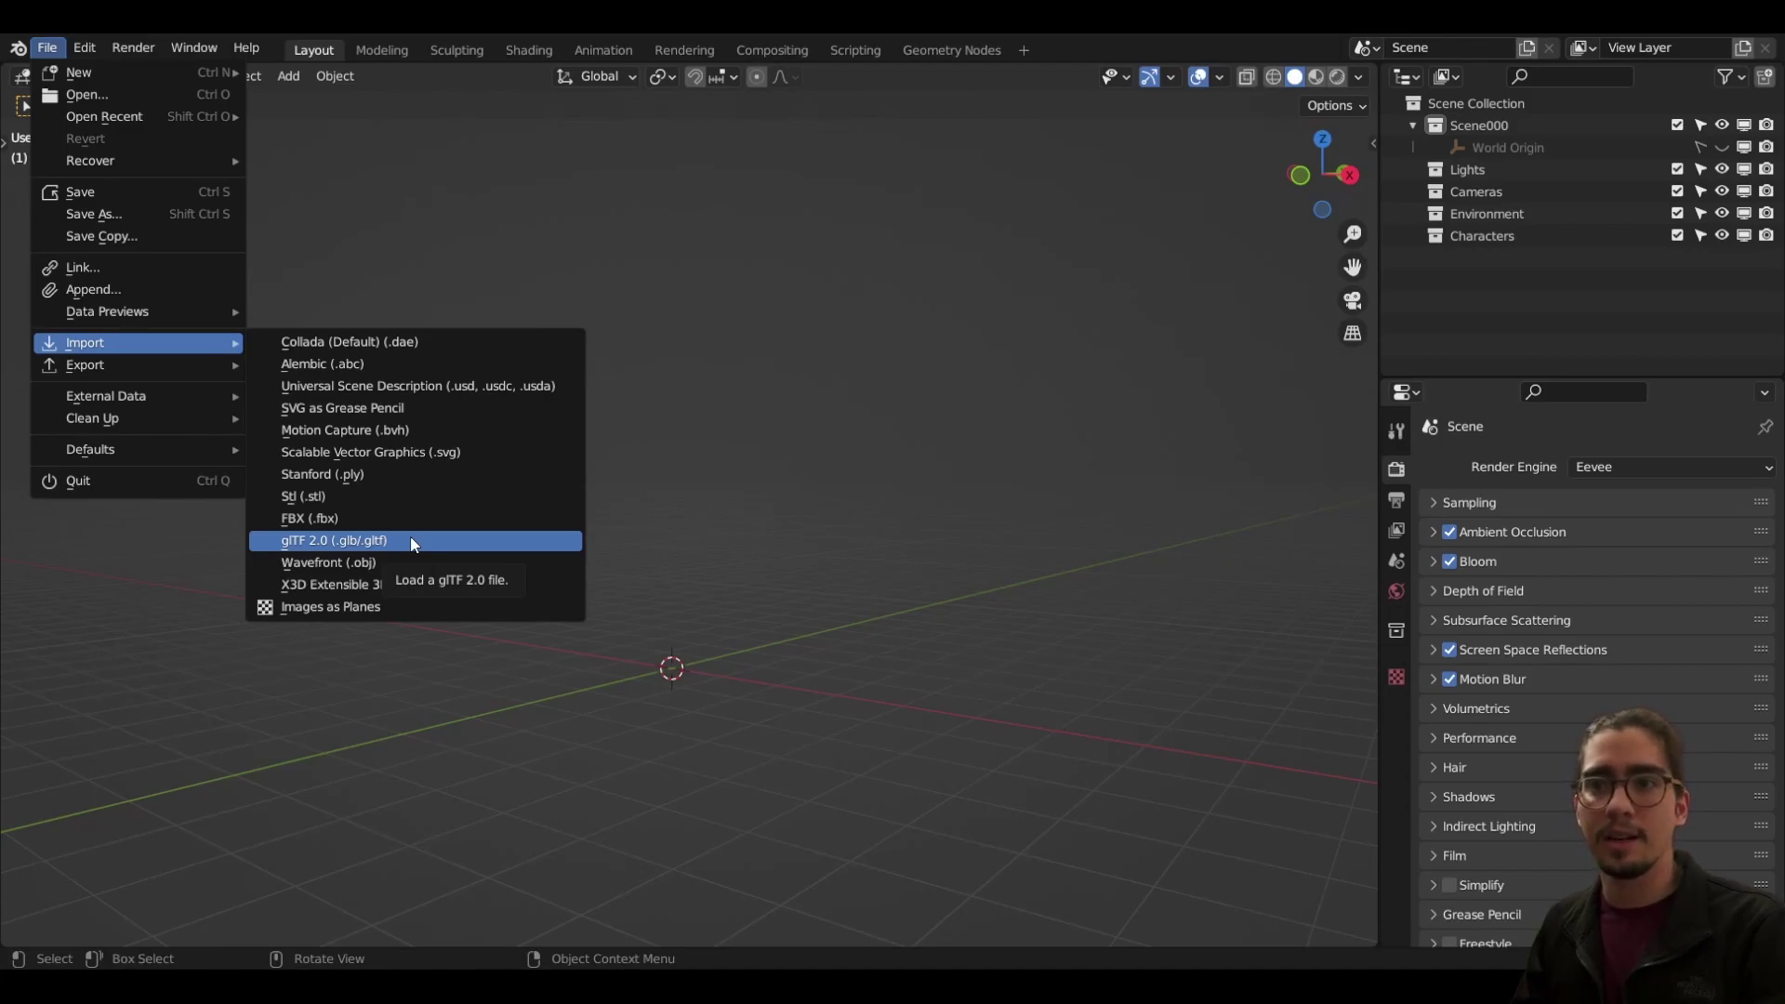
{"action": "key", "text": "Escape"}
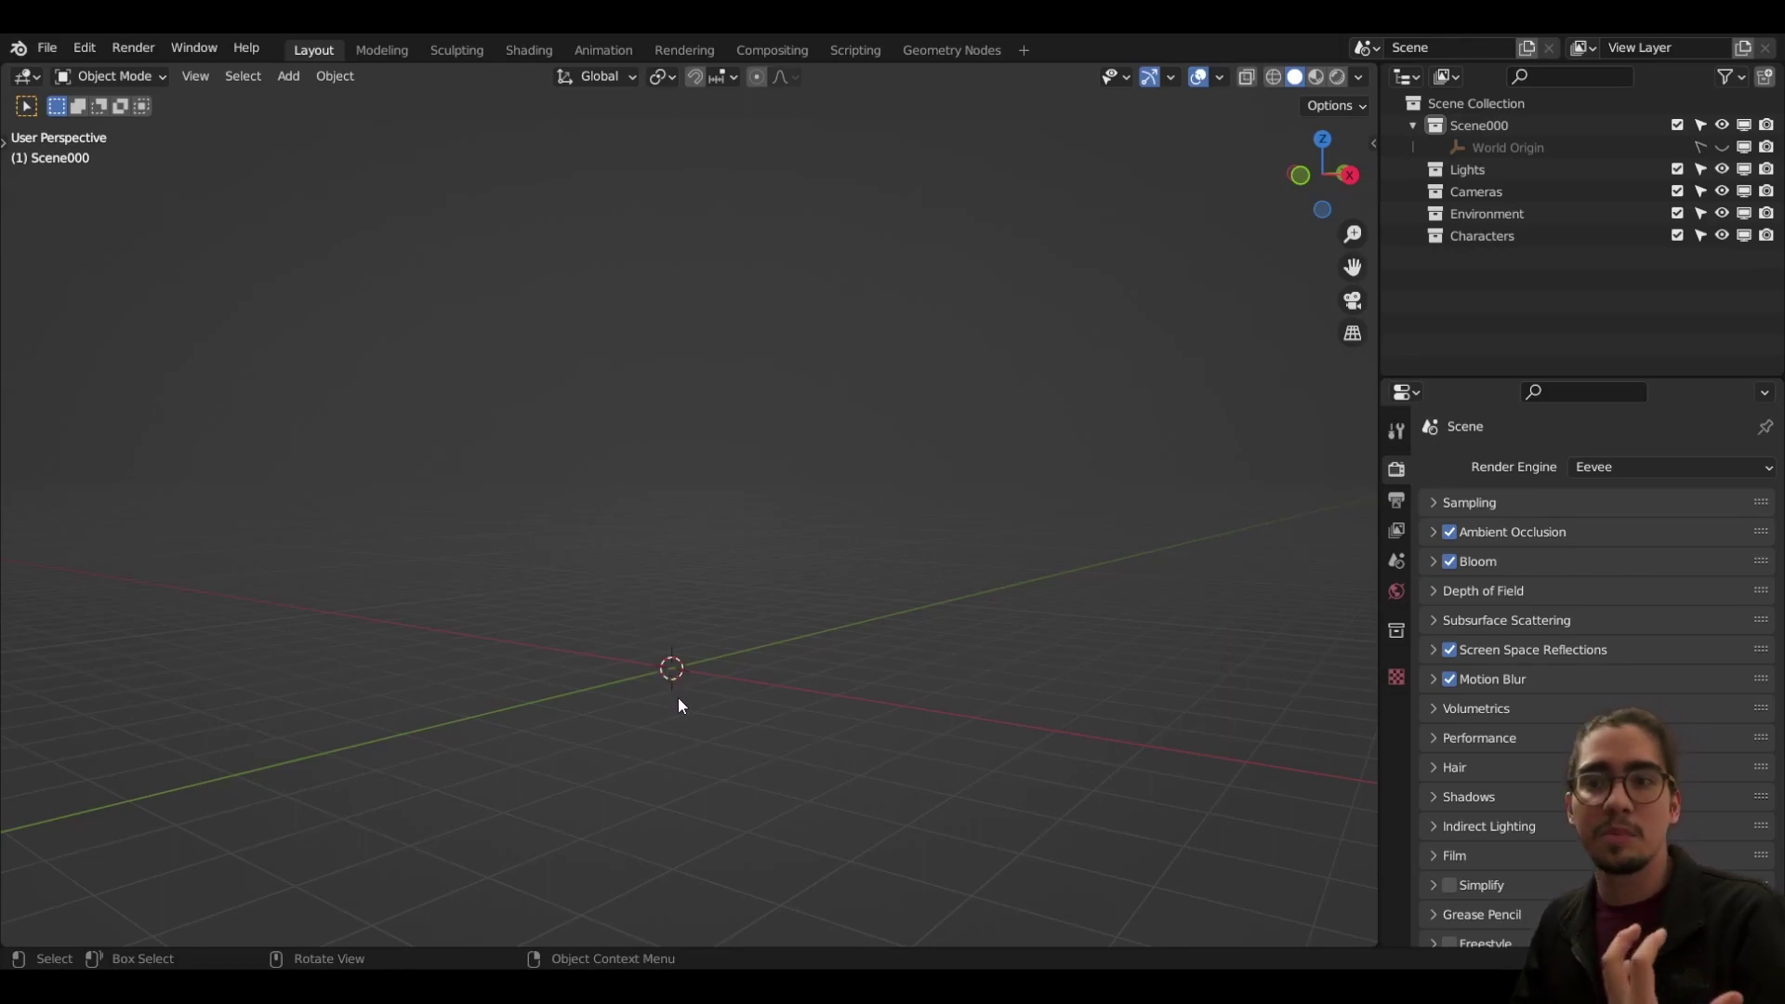
Step: Paste the copied apartment model into the scene and switch the viewport to Material Preview shading
{"action": "key", "text": "ctrl+v"}
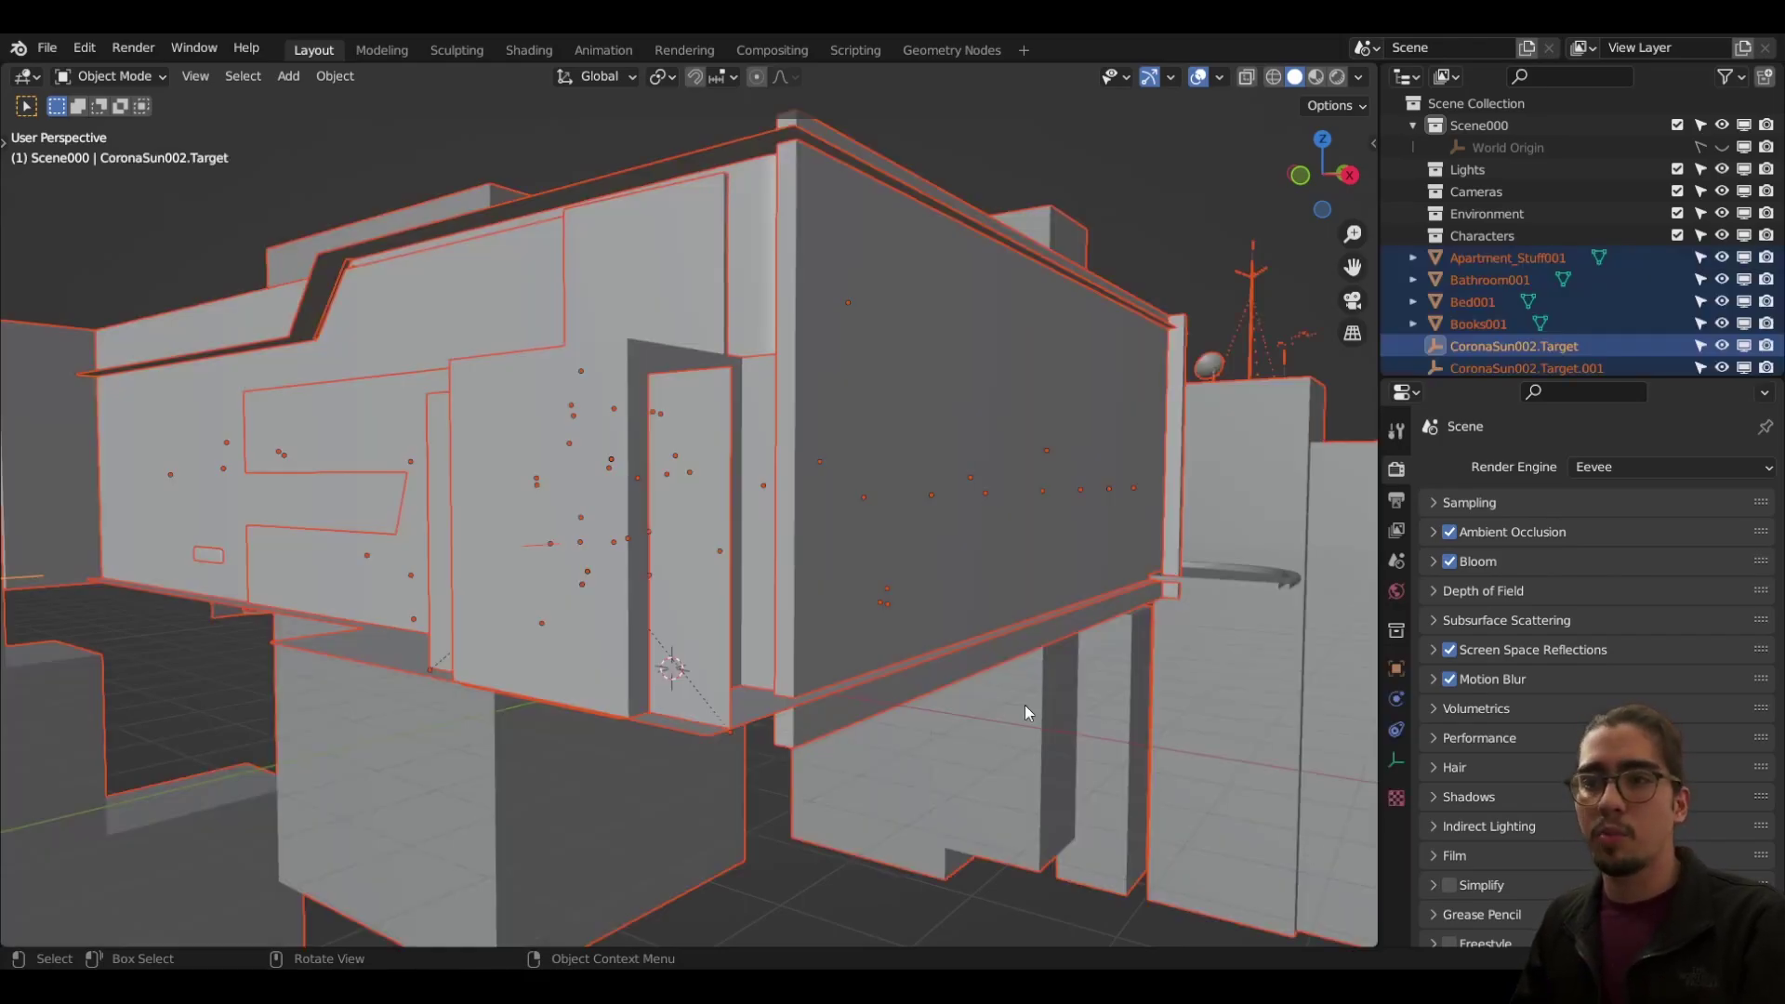
{"action": "scroll", "coordinate": [1010, 696], "scroll_direction": "down", "scroll_amount": 5}
{"action": "scroll", "coordinate": [1000, 597], "scroll_direction": "down", "scroll_amount": 1}
{"action": "mouse_move", "coordinate": [1001, 597]}
{"action": "middle_mouse_down"}
{"action": "mouse_move", "coordinate": [841, 633]}
{"action": "mouse_move", "coordinate": [829, 573]}
{"action": "middle_mouse_up"}
{"action": "scroll", "coordinate": [829, 573], "scroll_direction": "down", "scroll_amount": 3}
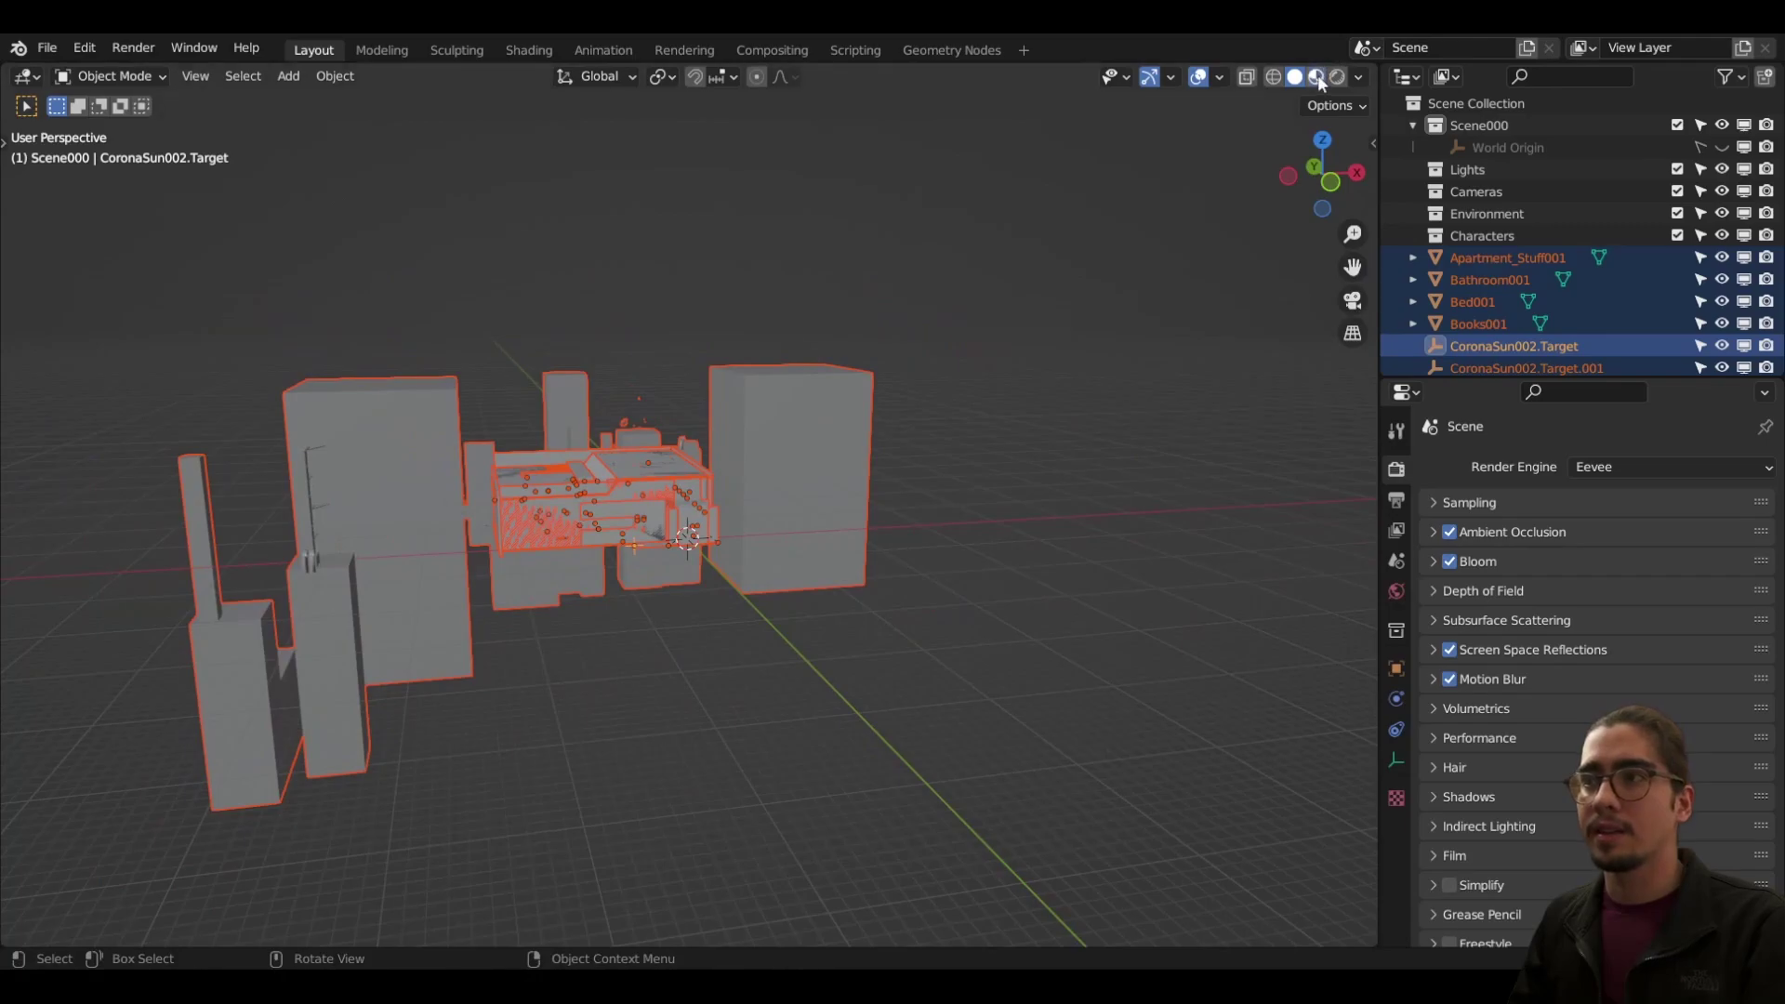
{"action": "left_click", "coordinate": [1317, 76]}
Step: Examine the apartment model's interior and the surrounding exterior blocks in Material Preview
{"action": "middle_click_drag", "start_coordinate": [600, 584], "coordinate": [801, 603]}
{"action": "scroll", "coordinate": [781, 627], "scroll_direction": "up", "scroll_amount": 9}
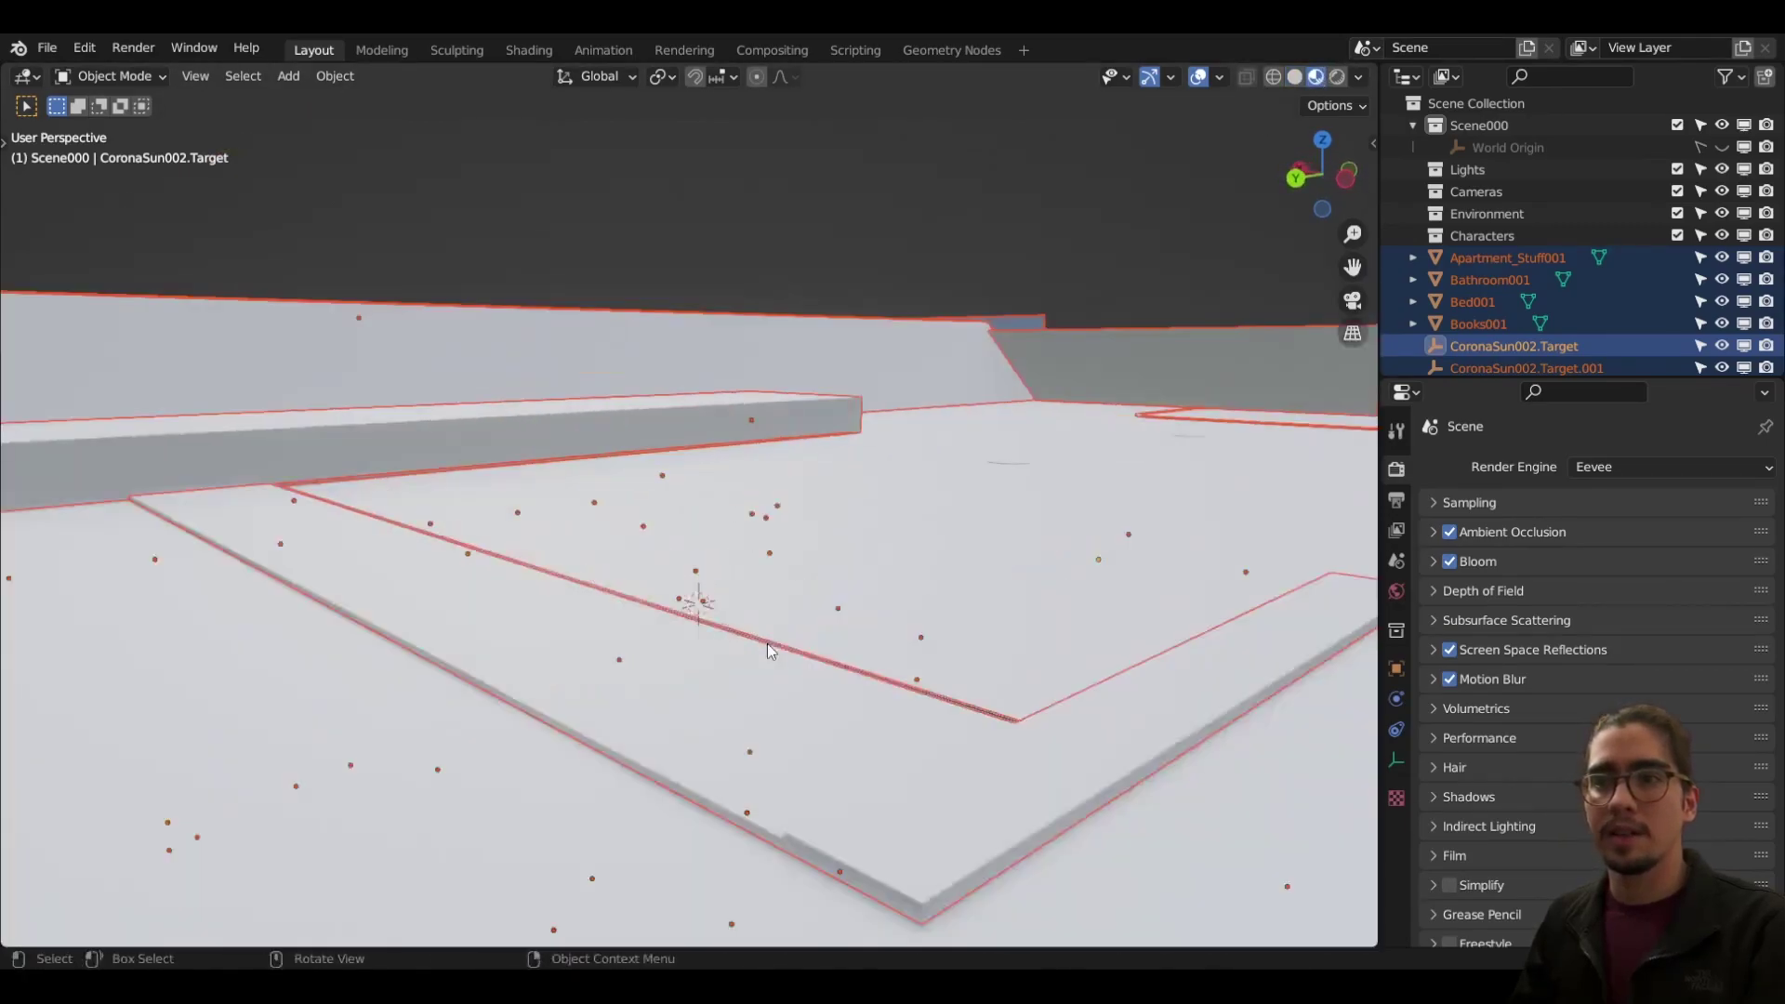
{"action": "scroll", "coordinate": [816, 730], "scroll_direction": "down", "scroll_amount": 2}
{"action": "middle_click_drag", "start_coordinate": [814, 716], "coordinate": [793, 558], "text": "shift"}
{"action": "scroll", "coordinate": [800, 562], "scroll_direction": "up", "scroll_amount": 3}
{"action": "scroll", "coordinate": [802, 557], "scroll_direction": "down", "scroll_amount": 3}
{"action": "left_click", "coordinate": [900, 422]}
{"action": "middle_click_drag", "start_coordinate": [900, 420], "coordinate": [806, 441]}
{"action": "scroll", "coordinate": [791, 408], "scroll_direction": "down", "scroll_amount": 3}
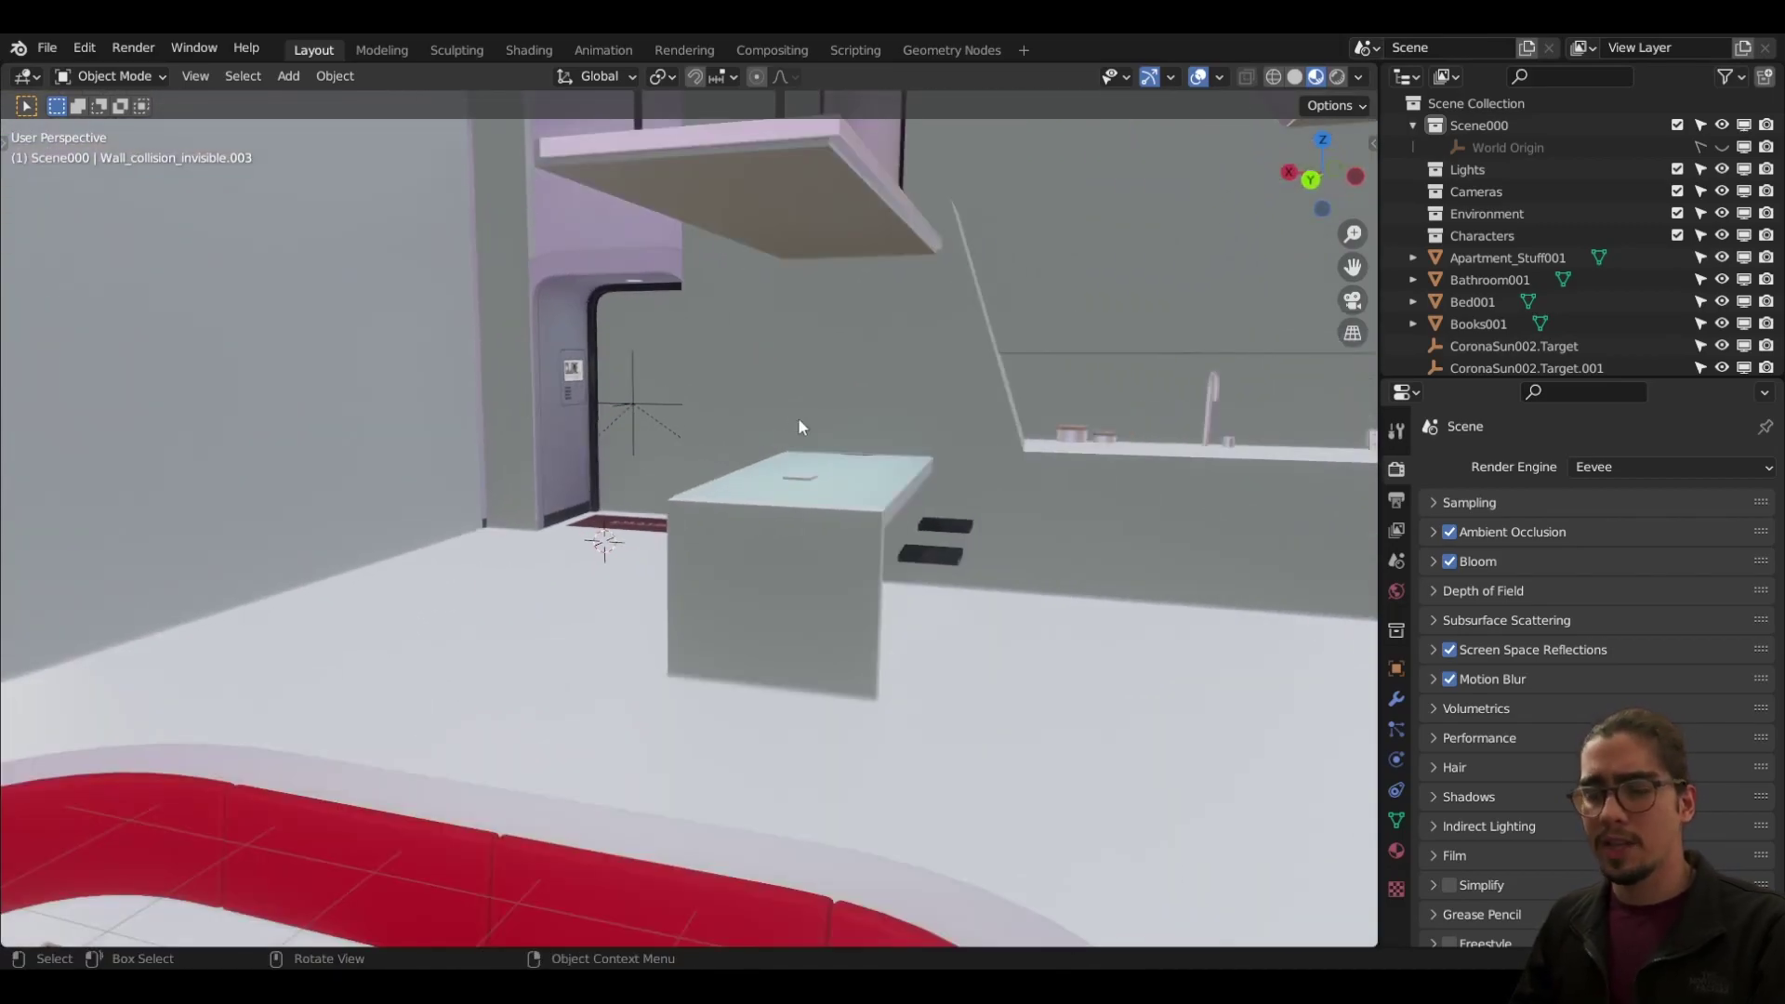
{"action": "scroll", "coordinate": [798, 417], "scroll_direction": "down", "scroll_amount": 2}
{"action": "scroll", "coordinate": [757, 418], "scroll_direction": "down", "scroll_amount": 8}
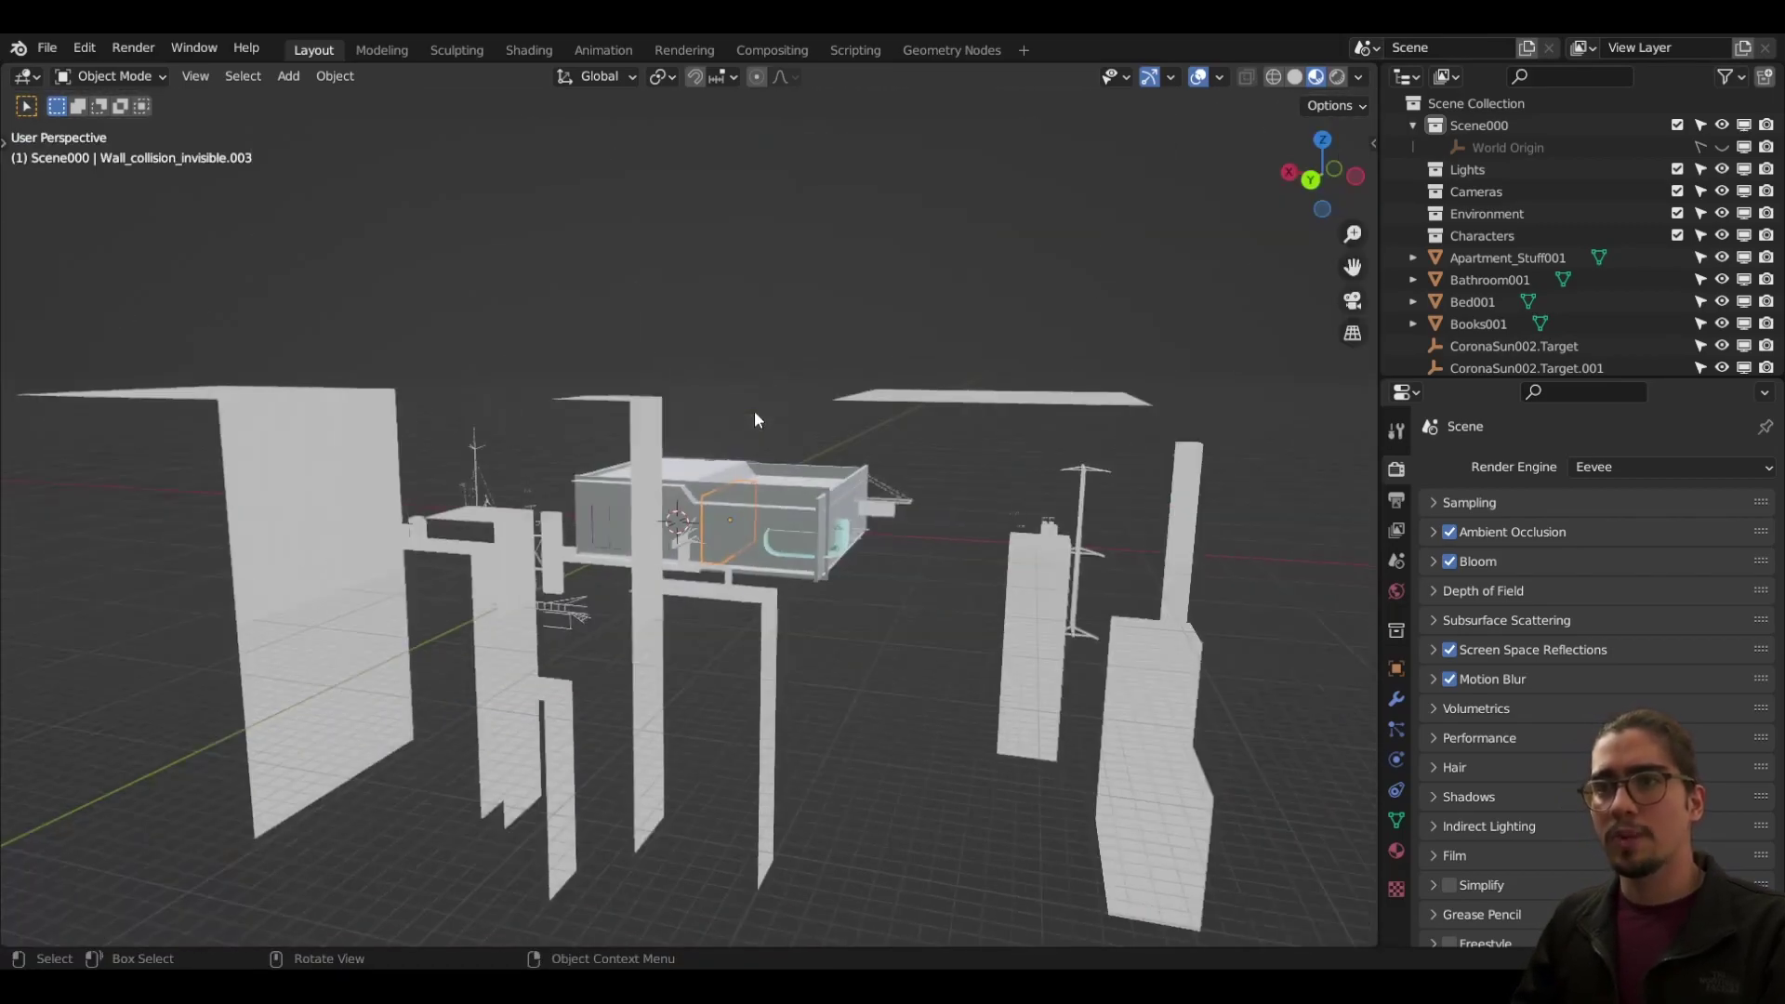
{"action": "scroll", "coordinate": [755, 418], "scroll_direction": "up", "scroll_amount": 10}
{"action": "scroll", "coordinate": [755, 418], "scroll_direction": "down", "scroll_amount": 2}
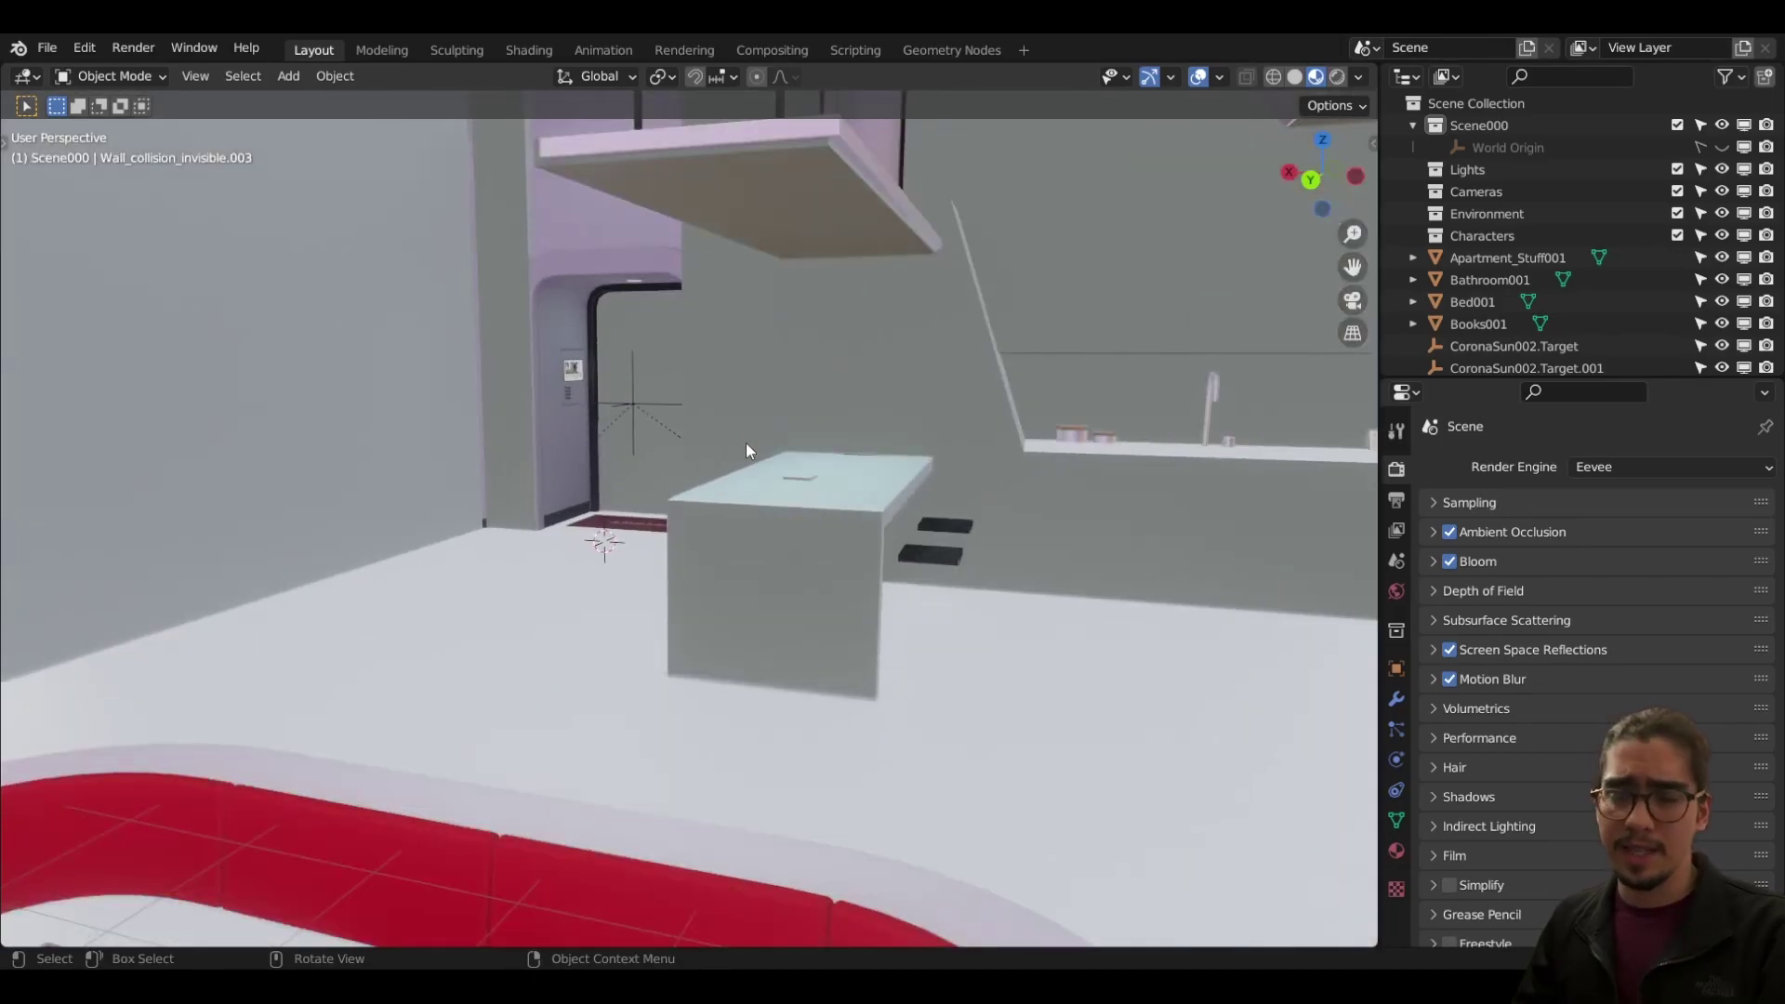
Step: Inspect the kitchen island, the red RTFKT couch area and the outside of the apartment building
{"action": "middle_click_drag", "start_coordinate": [735, 556], "coordinate": [826, 584]}
{"action": "middle_click_drag", "start_coordinate": [696, 479], "coordinate": [653, 487]}
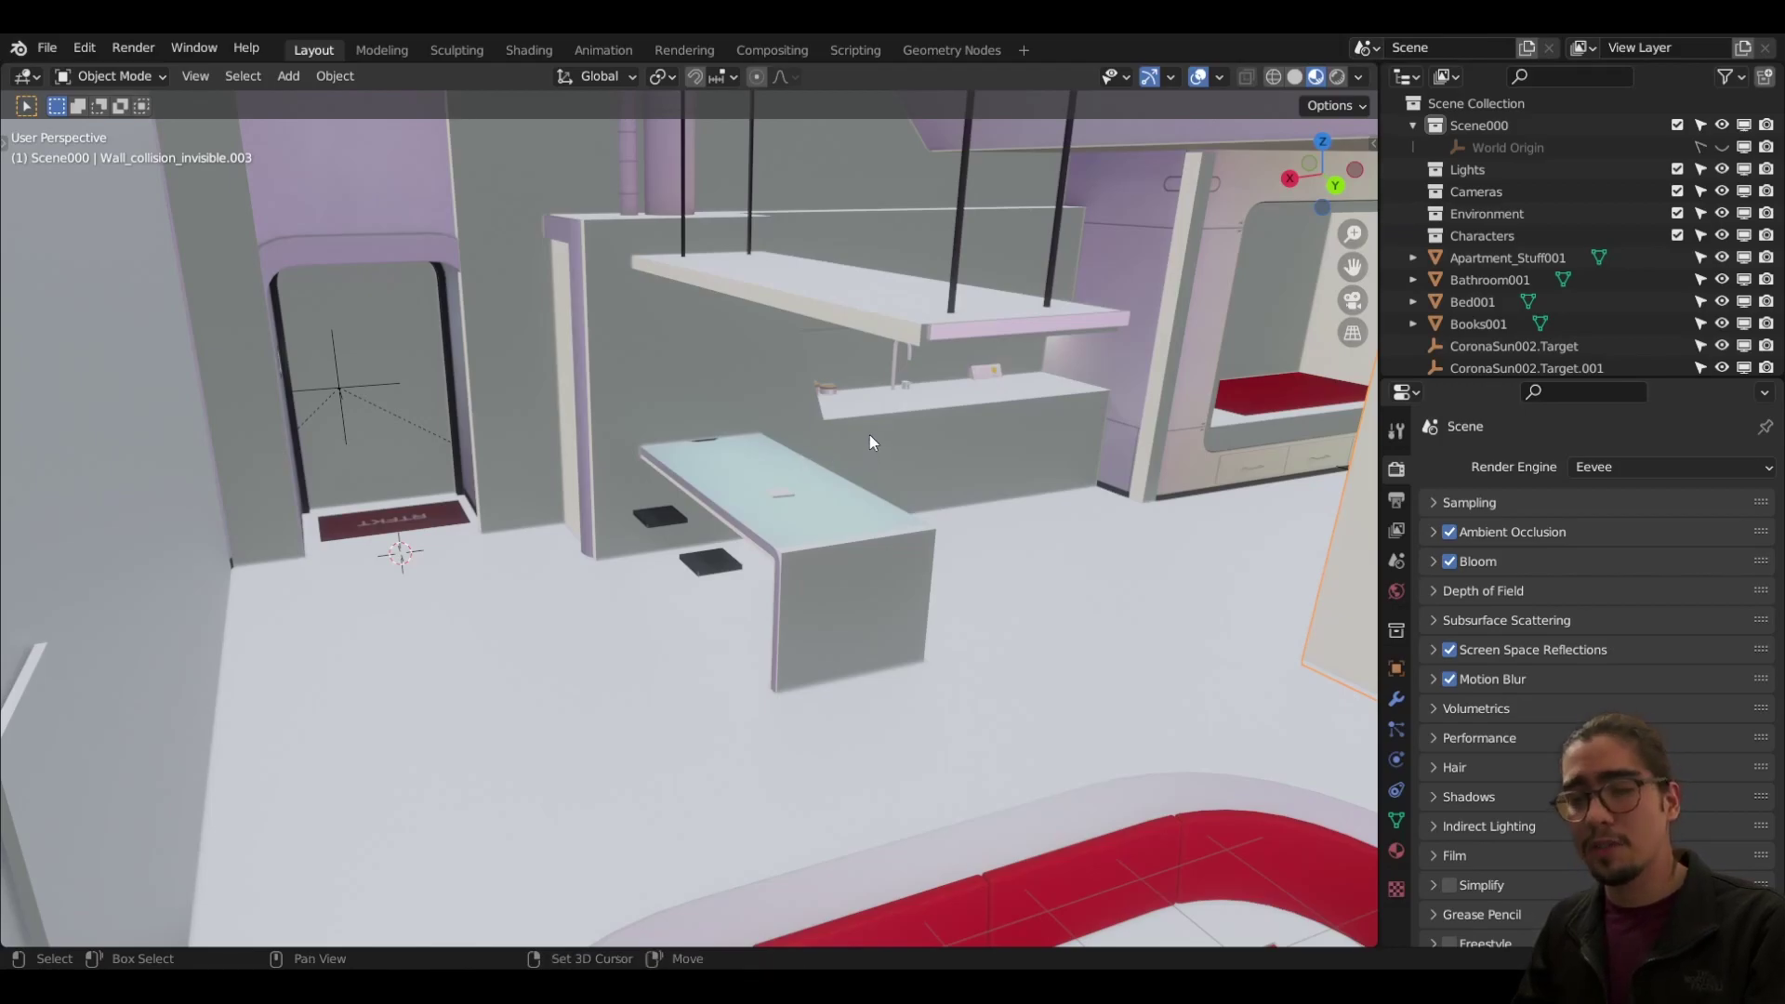
{"action": "middle_click_drag", "start_coordinate": [878, 415], "coordinate": [851, 344], "text": "shift"}
{"action": "middle_click_drag", "start_coordinate": [623, 355], "coordinate": [487, 346], "text": "shift"}
{"action": "scroll", "coordinate": [587, 361], "scroll_direction": "down", "scroll_amount": 4}
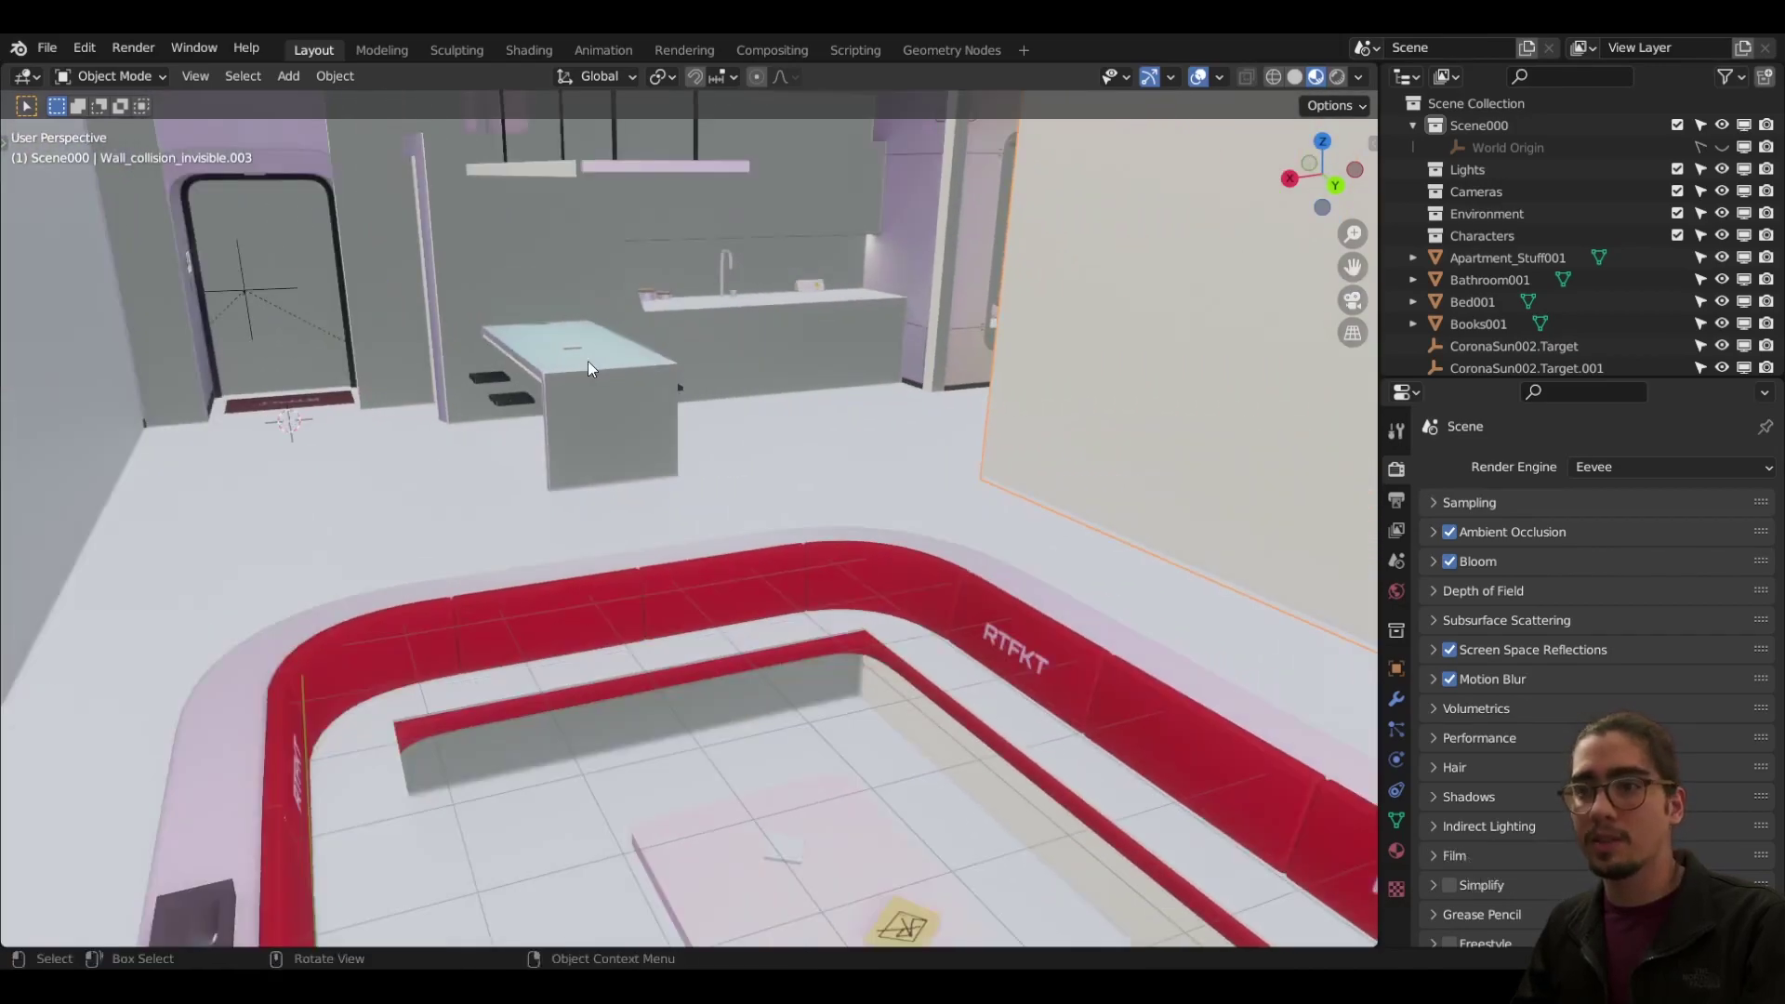
{"action": "scroll", "coordinate": [588, 360], "scroll_direction": "up", "scroll_amount": 1}
{"action": "scroll", "coordinate": [588, 361], "scroll_direction": "down", "scroll_amount": 3}
{"action": "scroll", "coordinate": [588, 360], "scroll_direction": "down", "scroll_amount": 3}
{"action": "middle_click_drag", "start_coordinate": [605, 382], "coordinate": [965, 385]}
{"action": "scroll", "coordinate": [880, 350], "scroll_direction": "up", "scroll_amount": 4}
{"action": "scroll", "coordinate": [879, 350], "scroll_direction": "down", "scroll_amount": 4}
{"action": "middle_click_drag", "start_coordinate": [740, 365], "coordinate": [708, 448]}
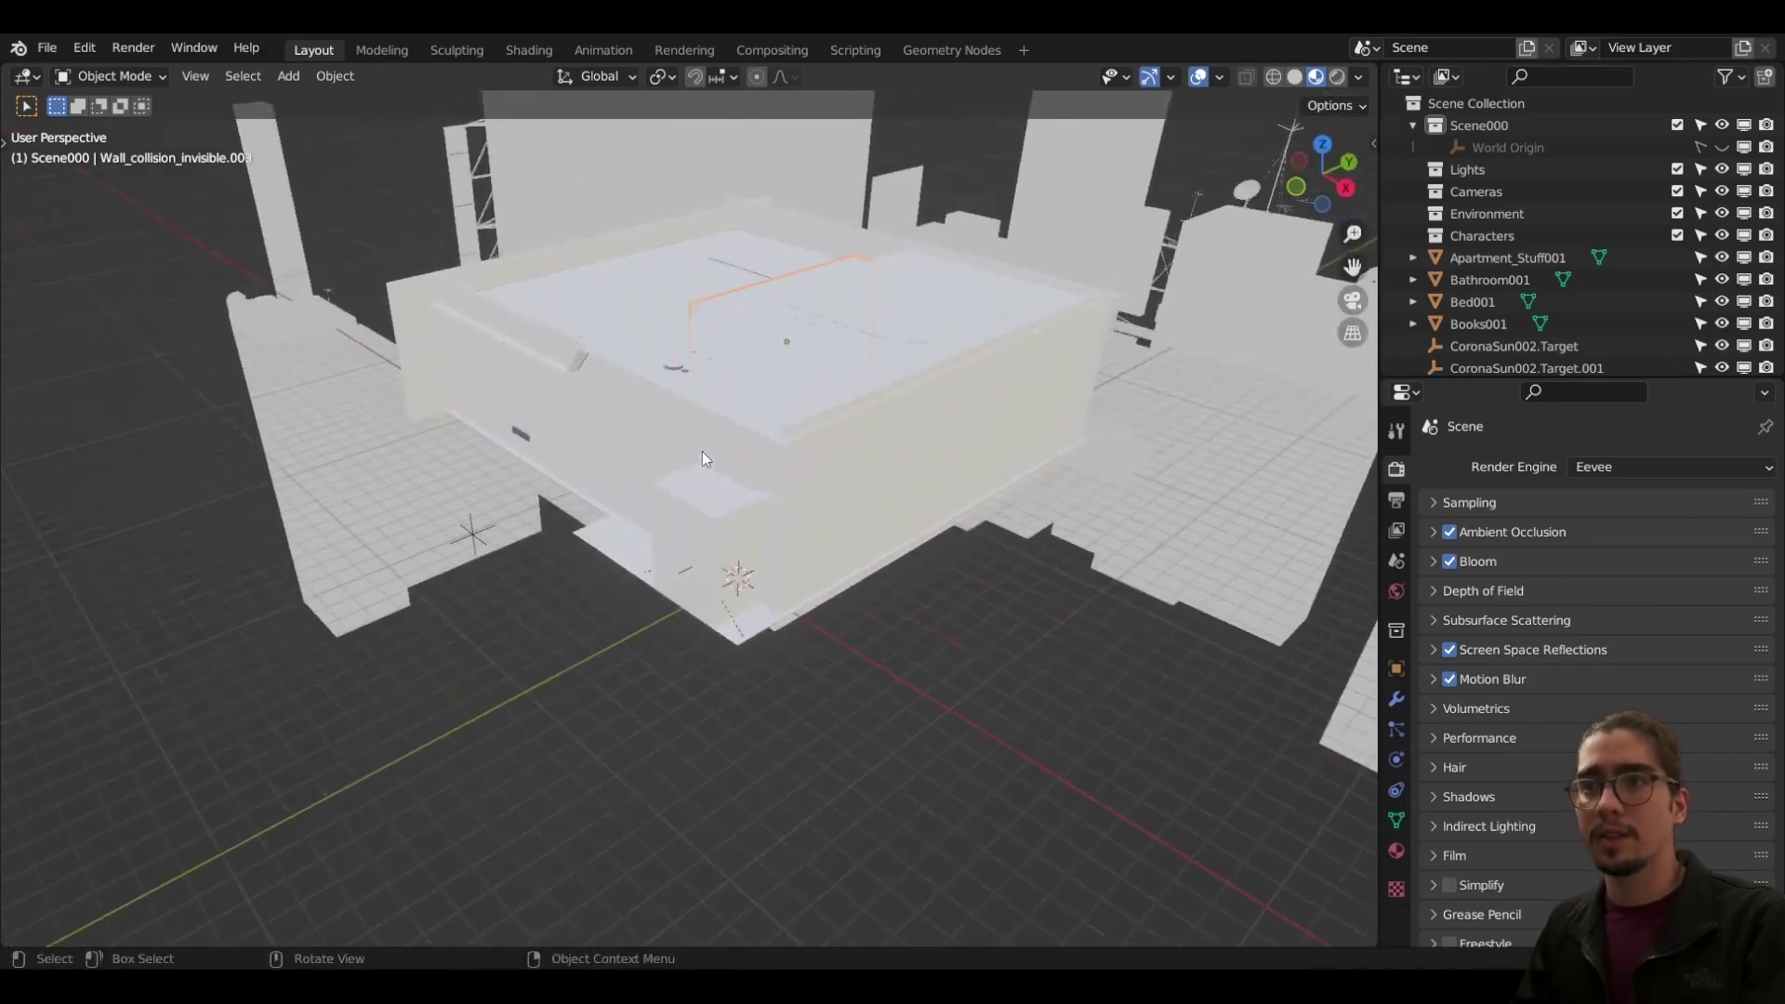
Step: Select the apartment's roof and move it up and away from the building
{"action": "scroll", "coordinate": [765, 382], "scroll_direction": "down", "scroll_amount": 1}
{"action": "left_click", "coordinate": [630, 337]}
{"action": "scroll", "coordinate": [655, 388], "scroll_direction": "up", "scroll_amount": 2}
{"action": "middle_click_drag", "start_coordinate": [656, 395], "coordinate": [554, 576], "text": "shift"}
{"action": "key", "text": "g"}
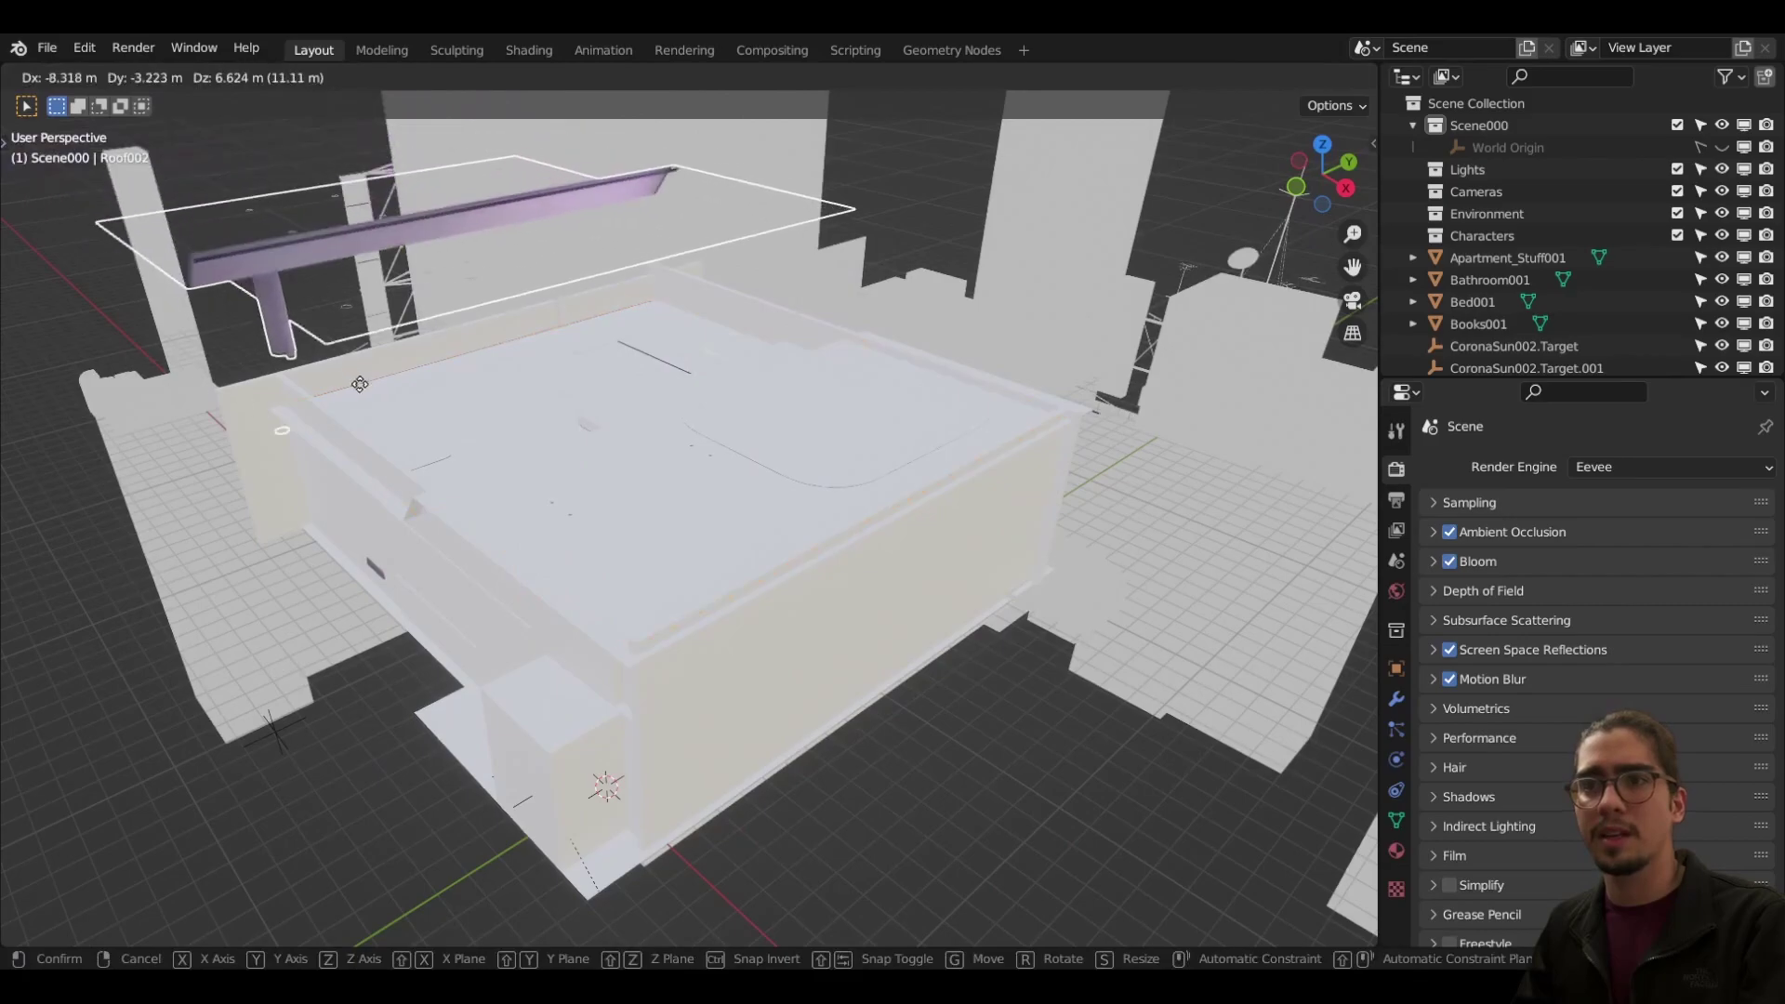
{"action": "left_click", "coordinate": [464, 433]}
Step: Move the invisible collision surface covering the top of the apartment aside to expose the interior
{"action": "left_click", "coordinate": [623, 504]}
{"action": "middle_click_drag", "start_coordinate": [657, 556], "coordinate": [602, 474]}
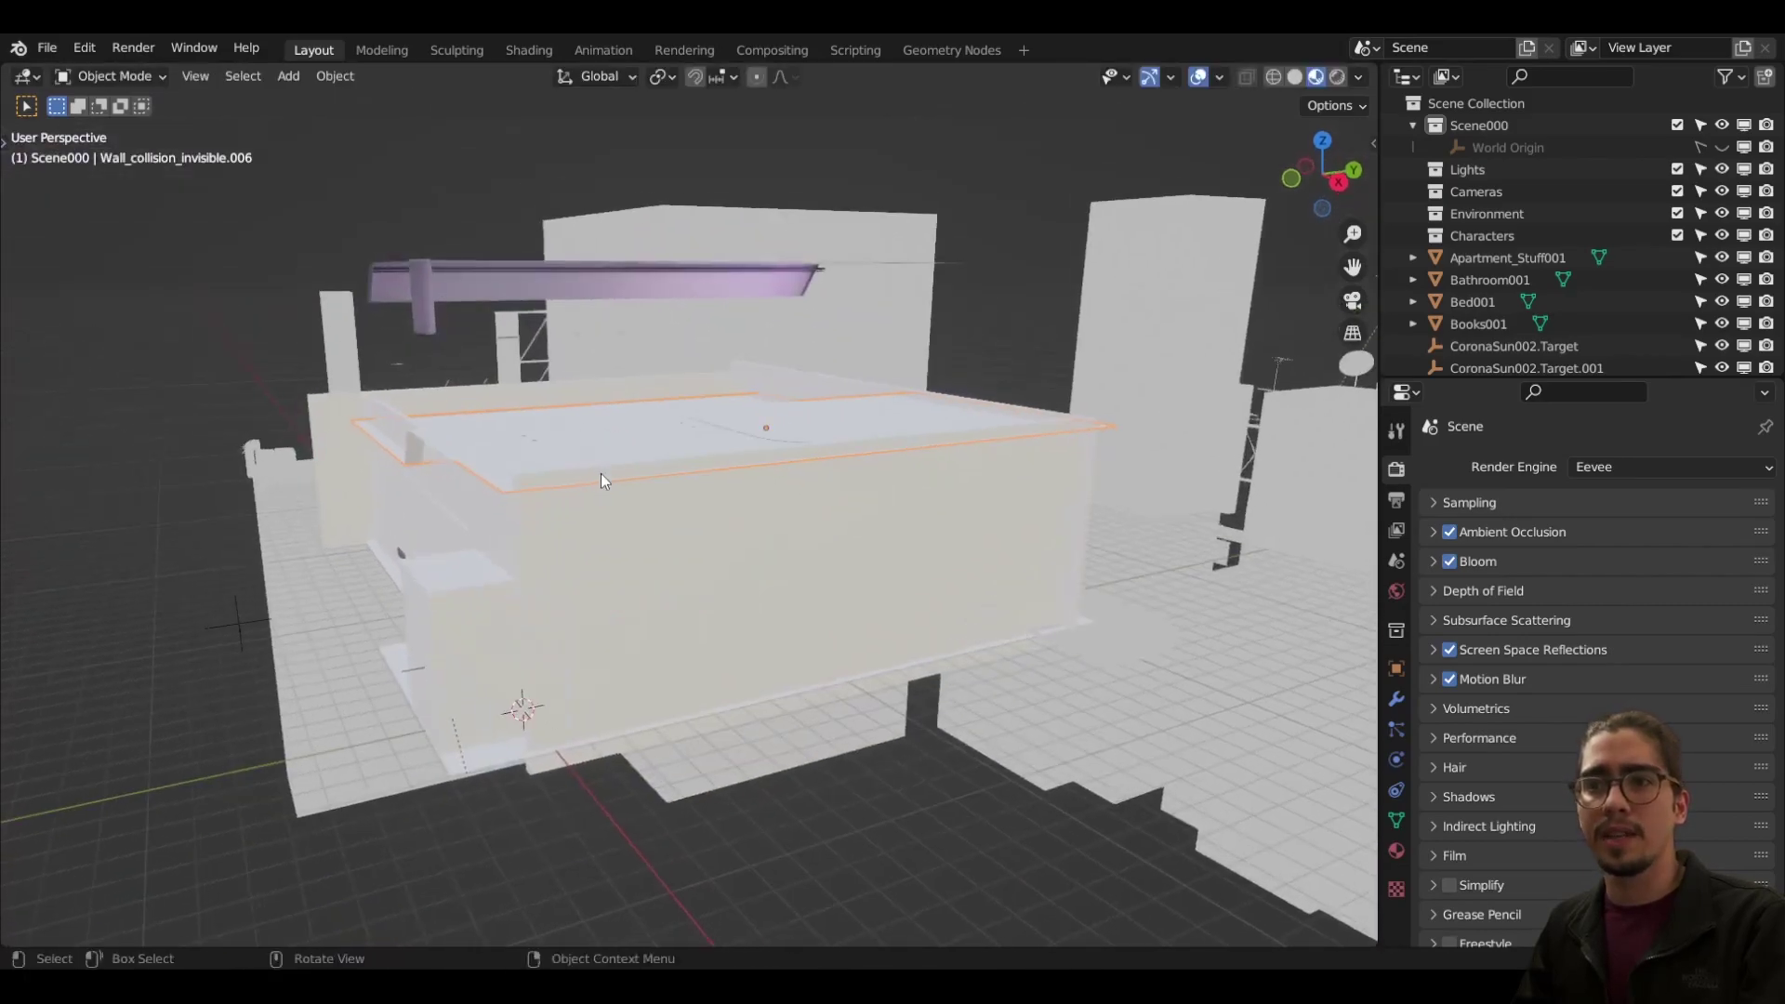
{"action": "key", "text": "g"}
{"action": "left_click", "coordinate": [256, 361]}
{"action": "middle_click_drag", "start_coordinate": [255, 361], "coordinate": [418, 446]}
{"action": "scroll", "coordinate": [558, 571], "scroll_direction": "up", "scroll_amount": 6}
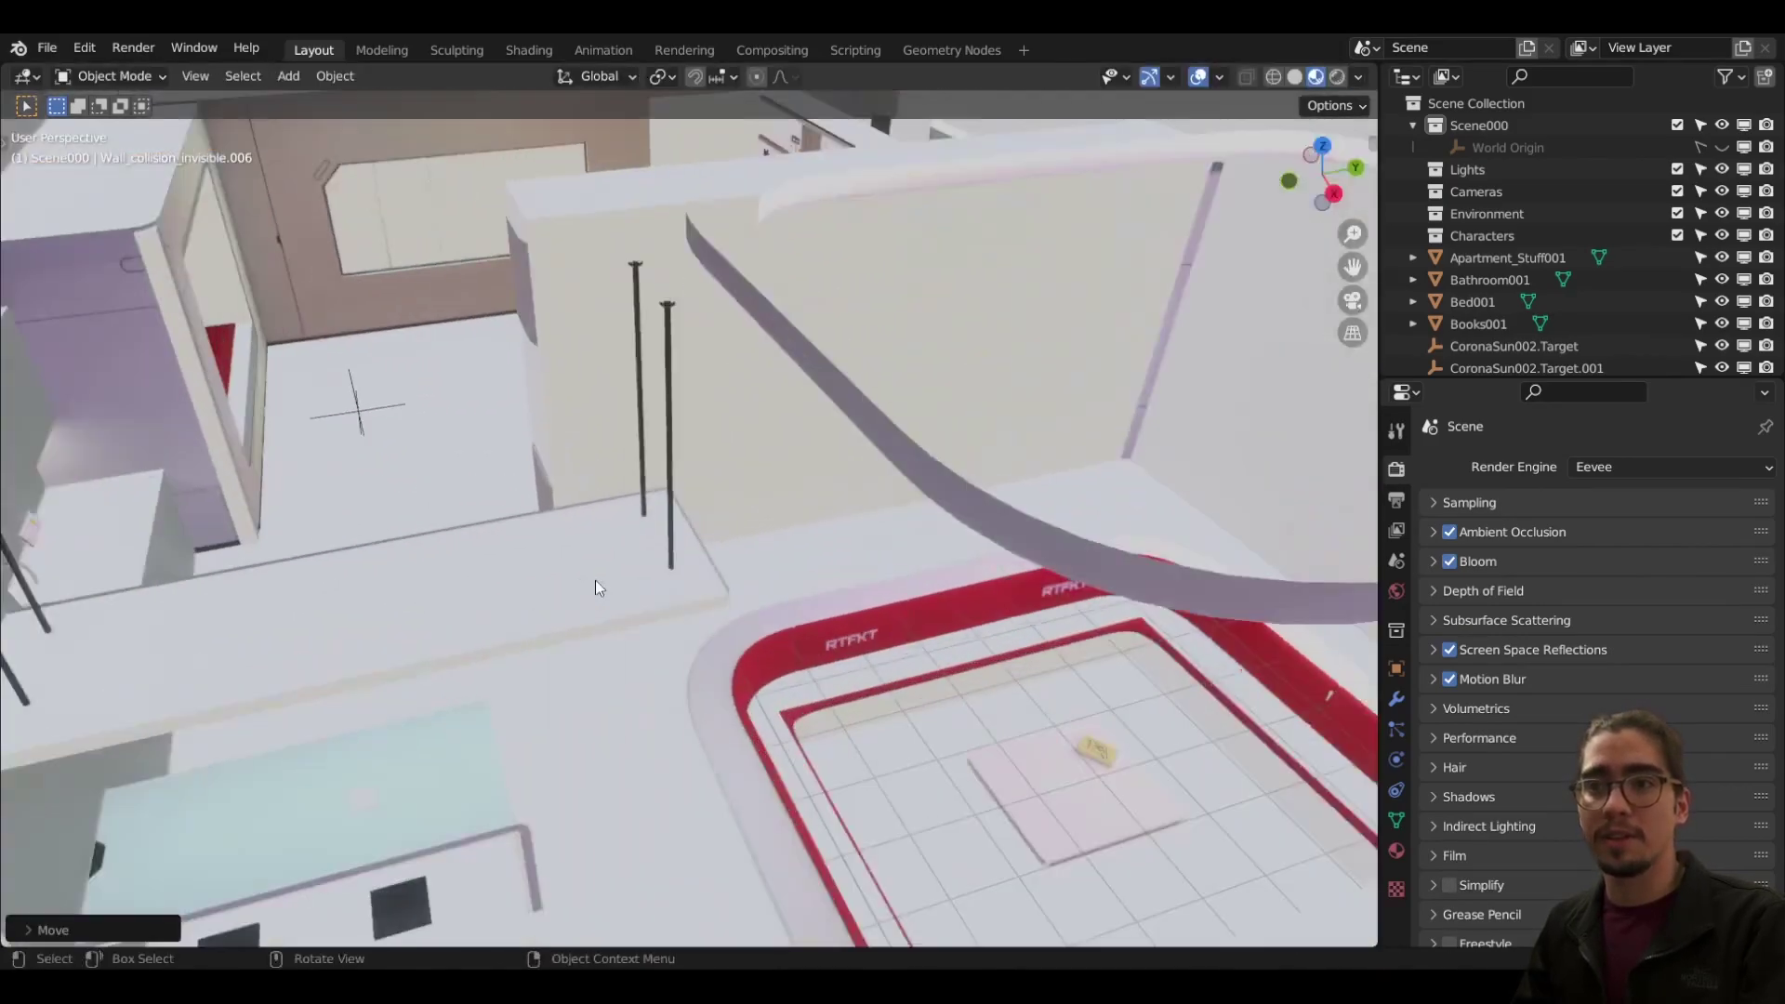
Step: Select the red RTFKT couch, enter Edit Mode on its mesh and open its material settings
{"action": "middle_click_drag", "start_coordinate": [597, 582], "coordinate": [835, 643]}
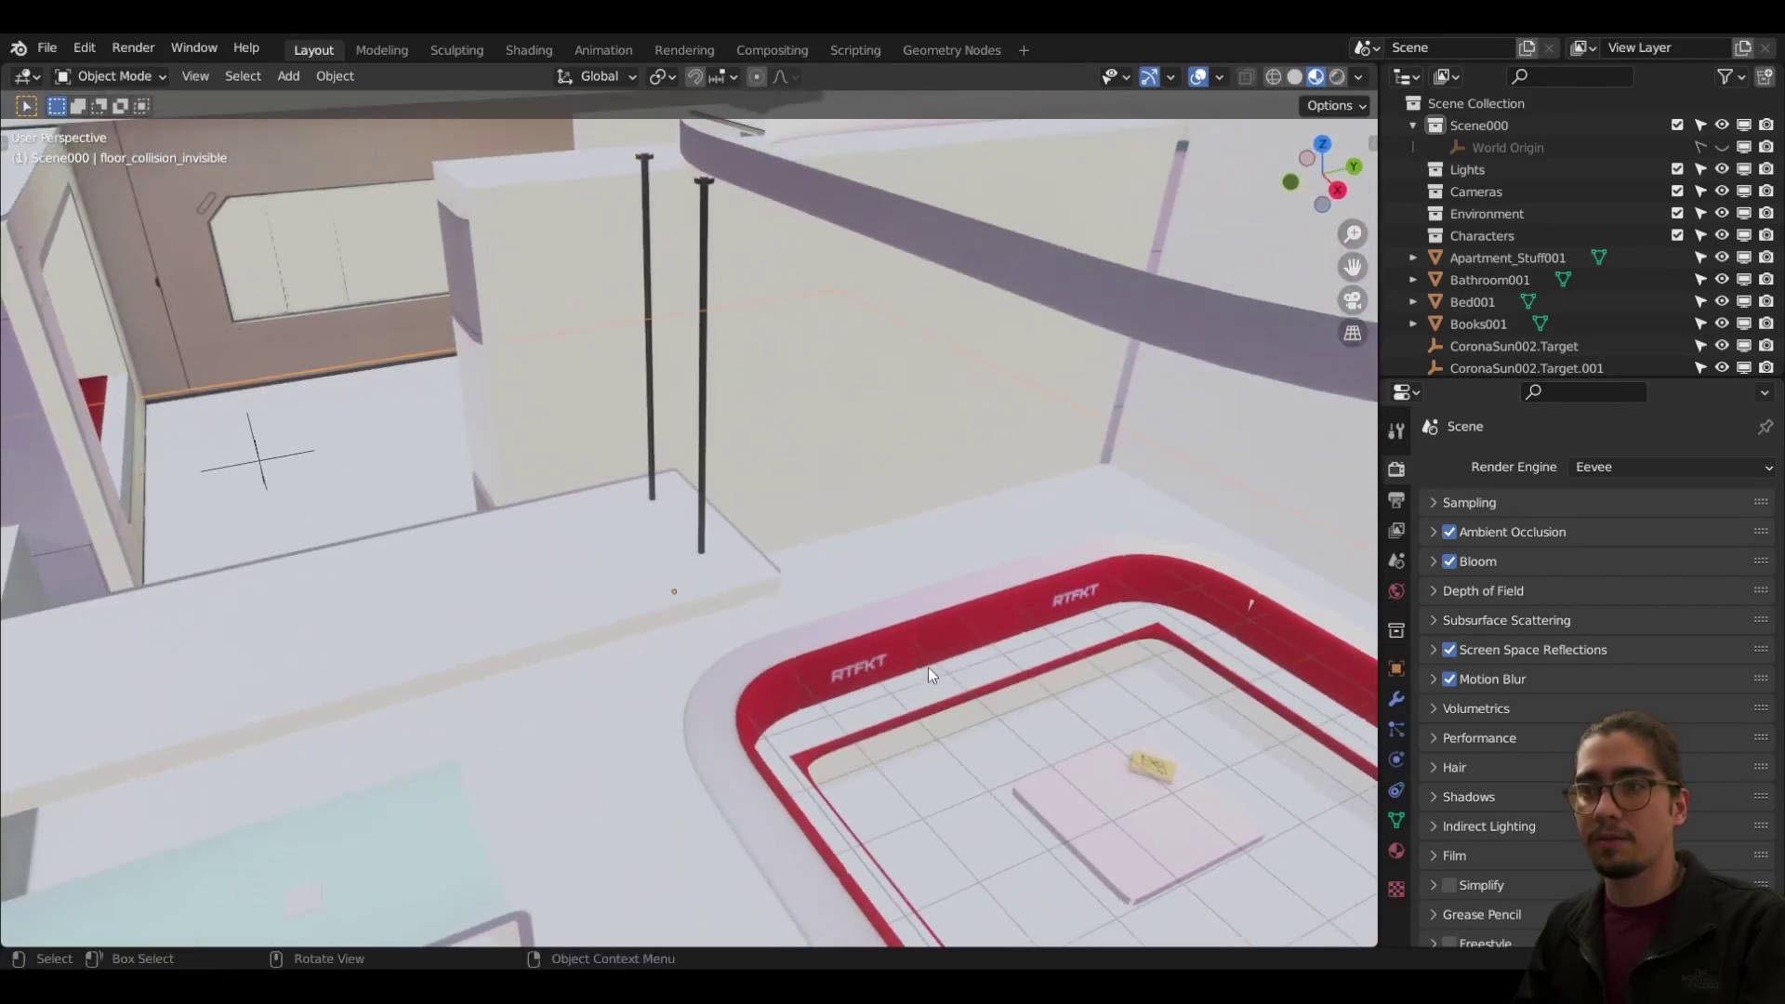
{"action": "left_click", "coordinate": [933, 642]}
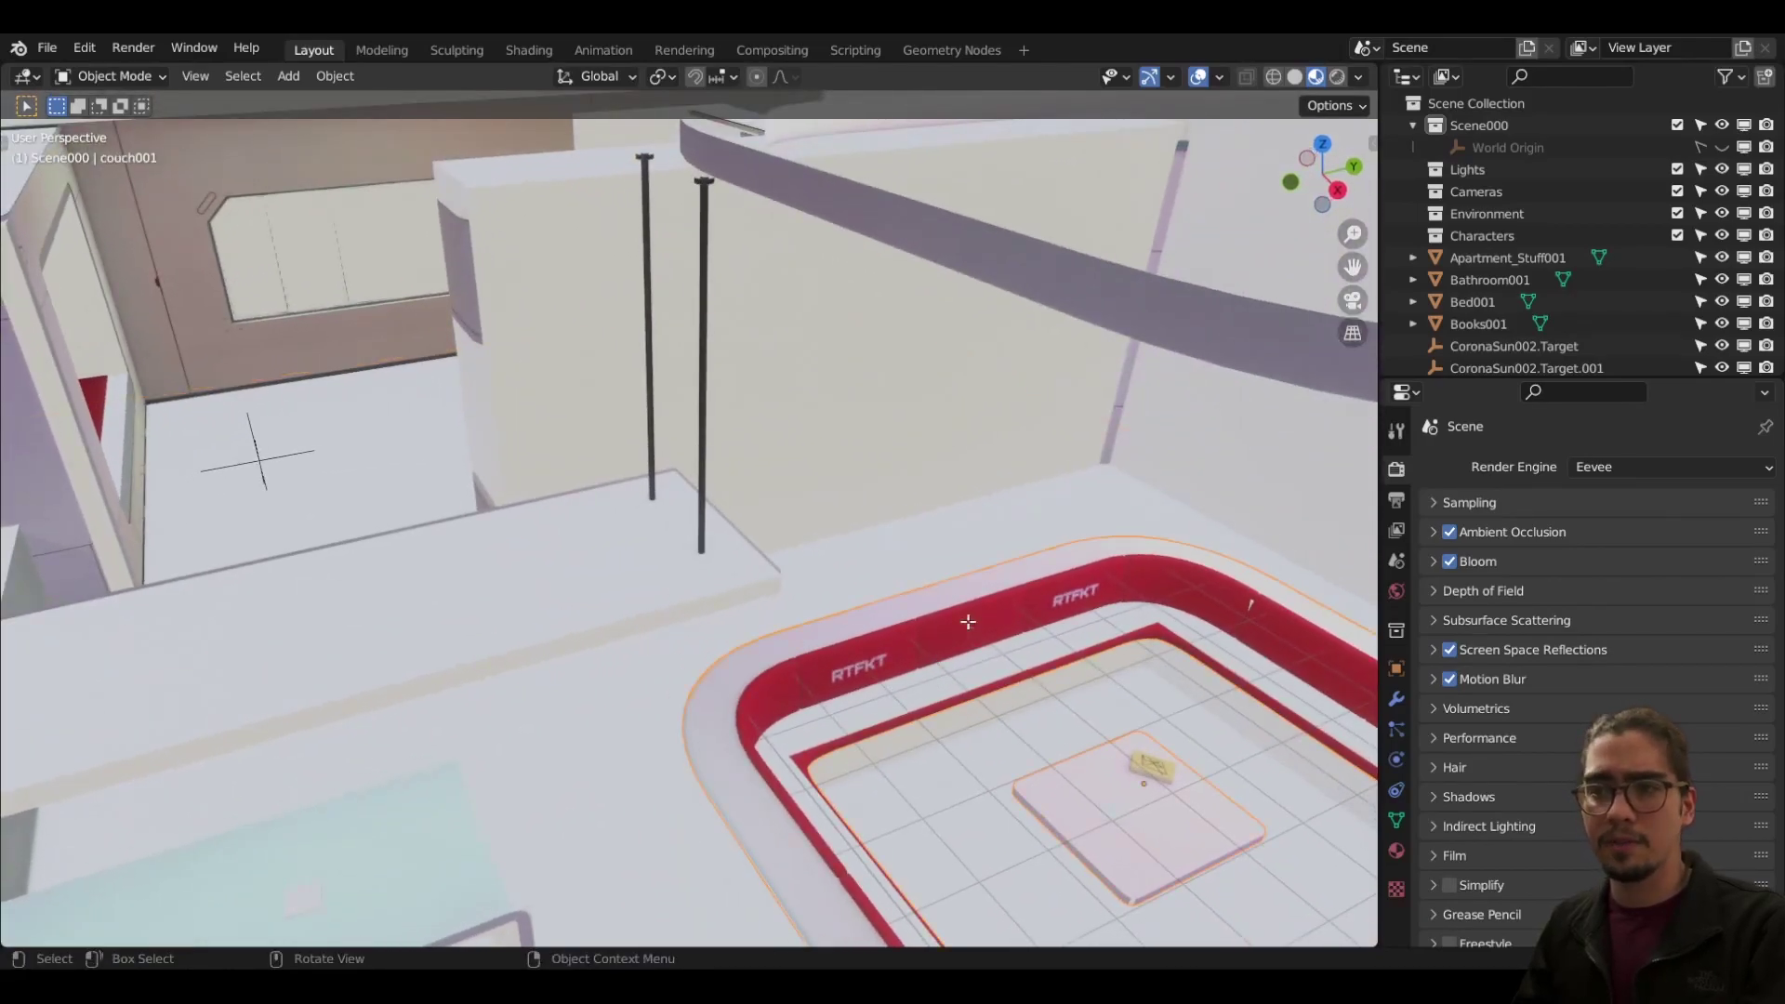
{"action": "key", "text": "Tab"}
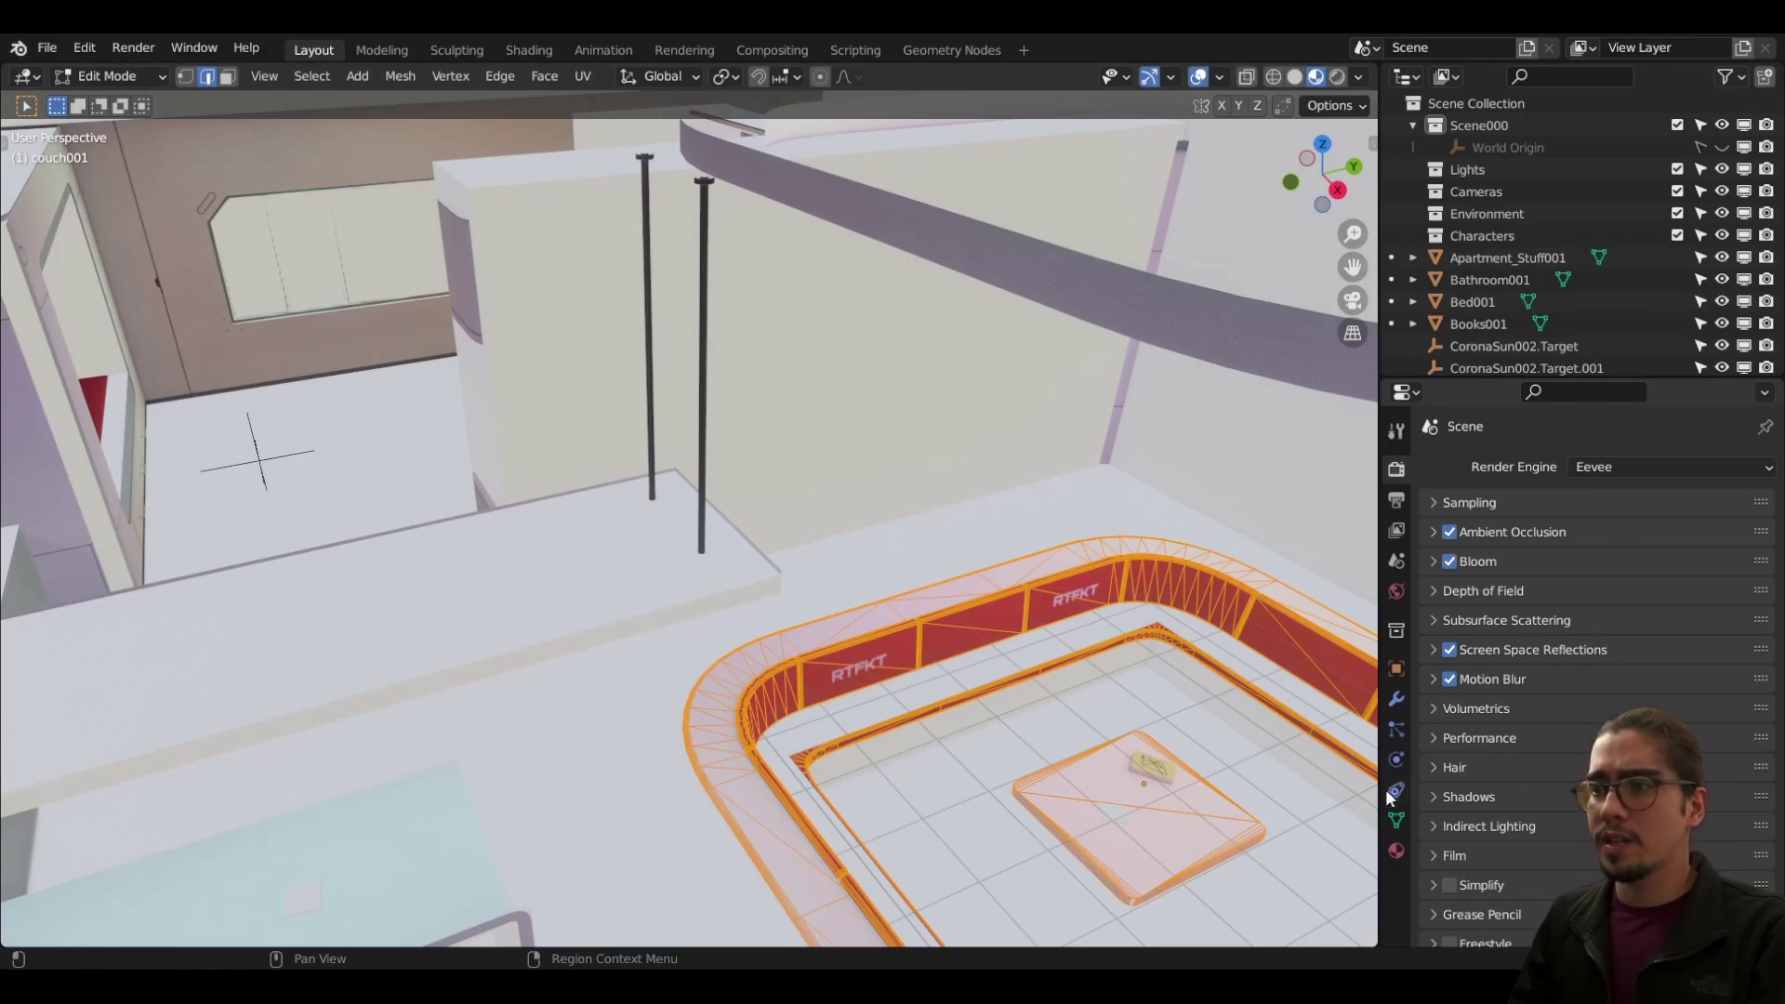
{"action": "left_click", "coordinate": [1395, 850]}
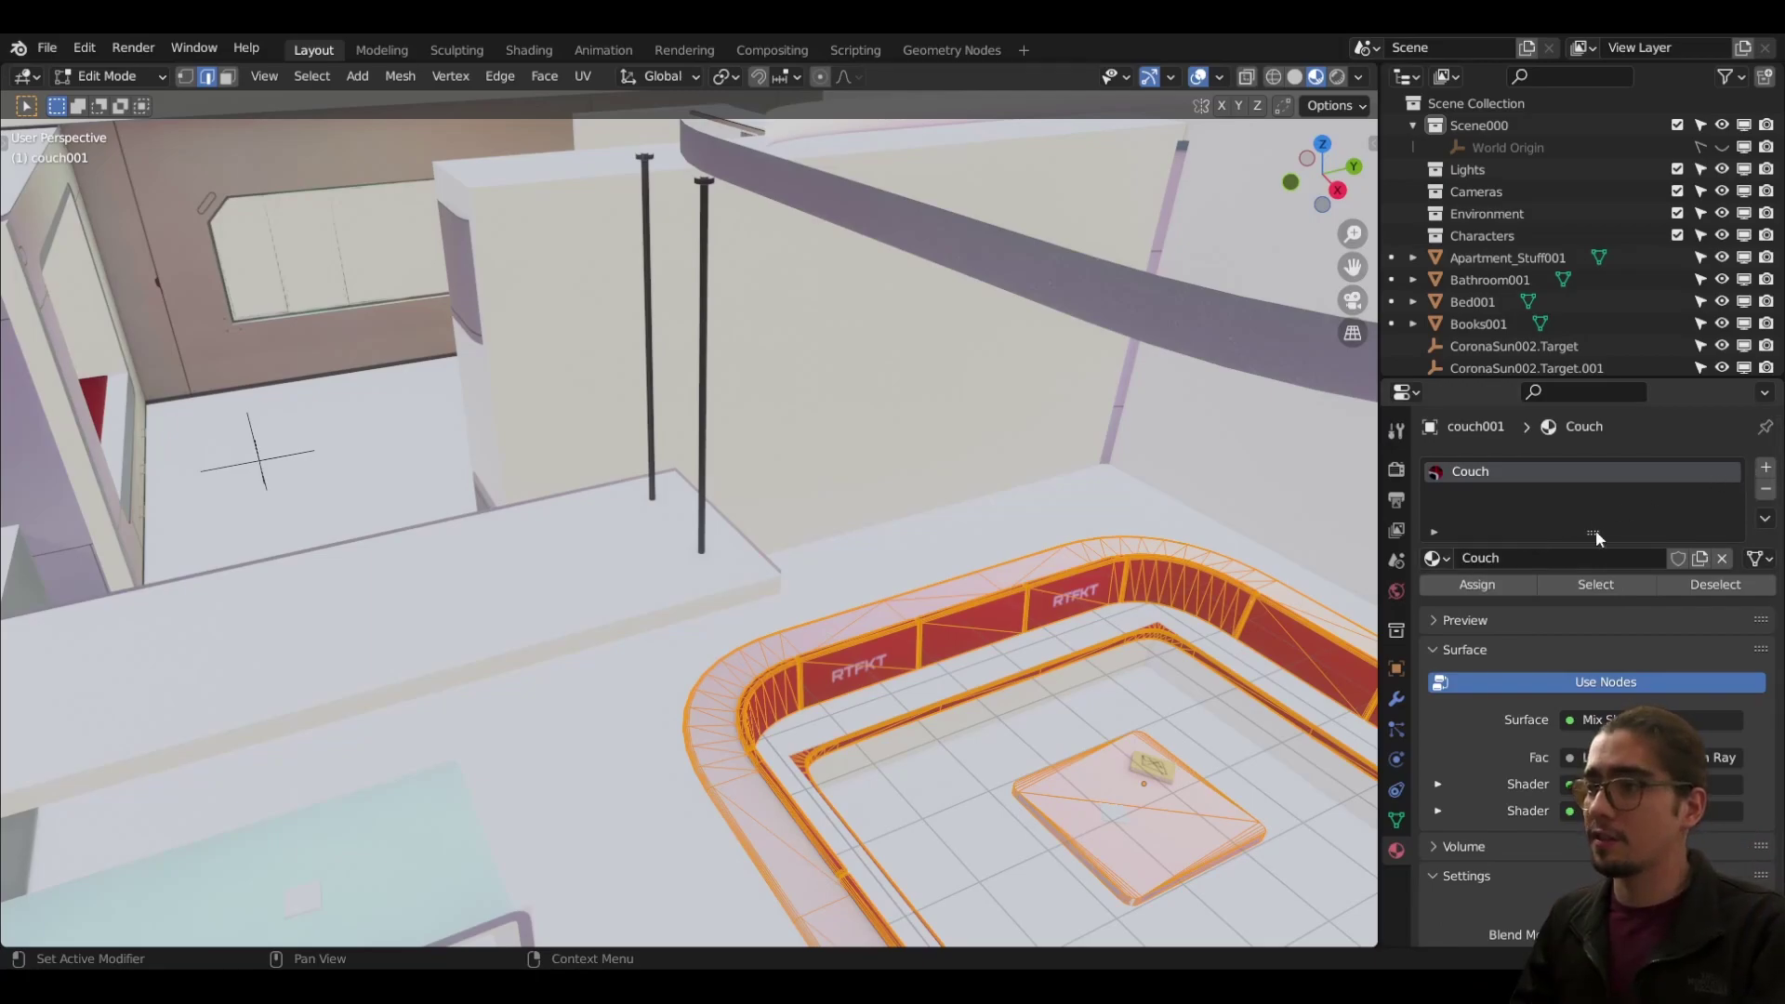
Step: Add a second material to the couch, name it GREEN and set its base color to bright green
{"action": "left_click", "coordinate": [1764, 473]}
{"action": "left_click", "coordinate": [1525, 603]}
{"action": "double_click", "coordinate": [1510, 602]}
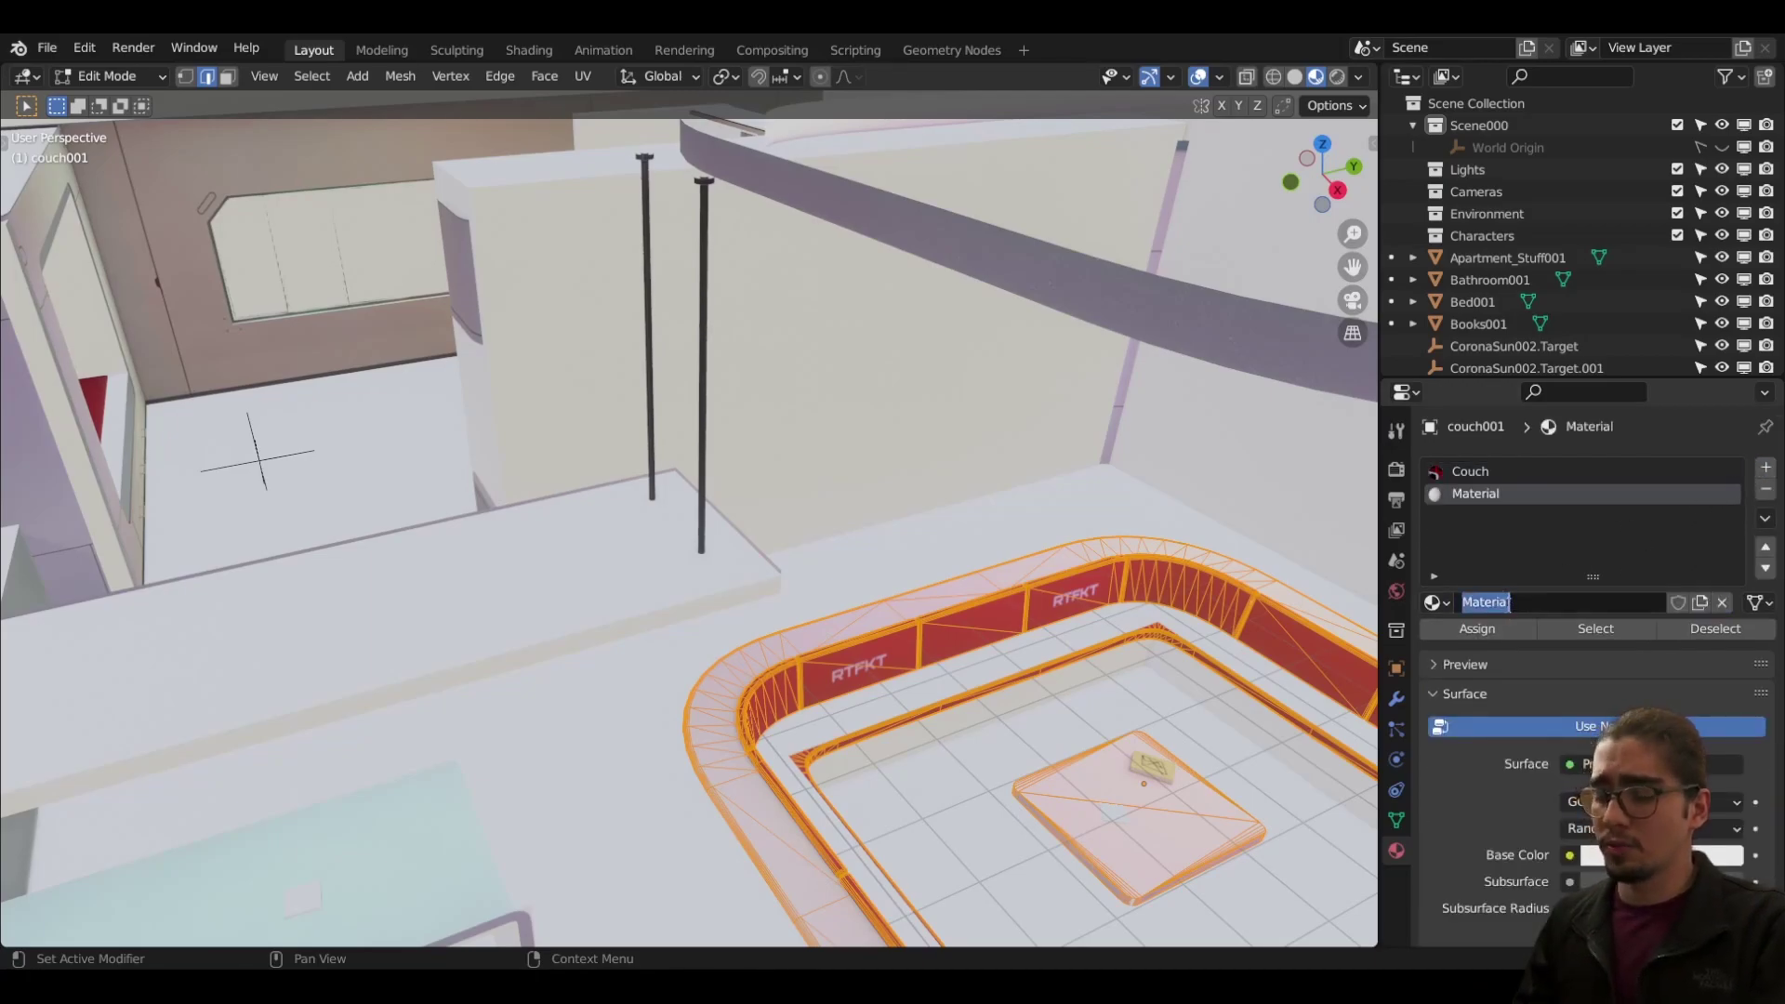
{"action": "type", "text": "C"}
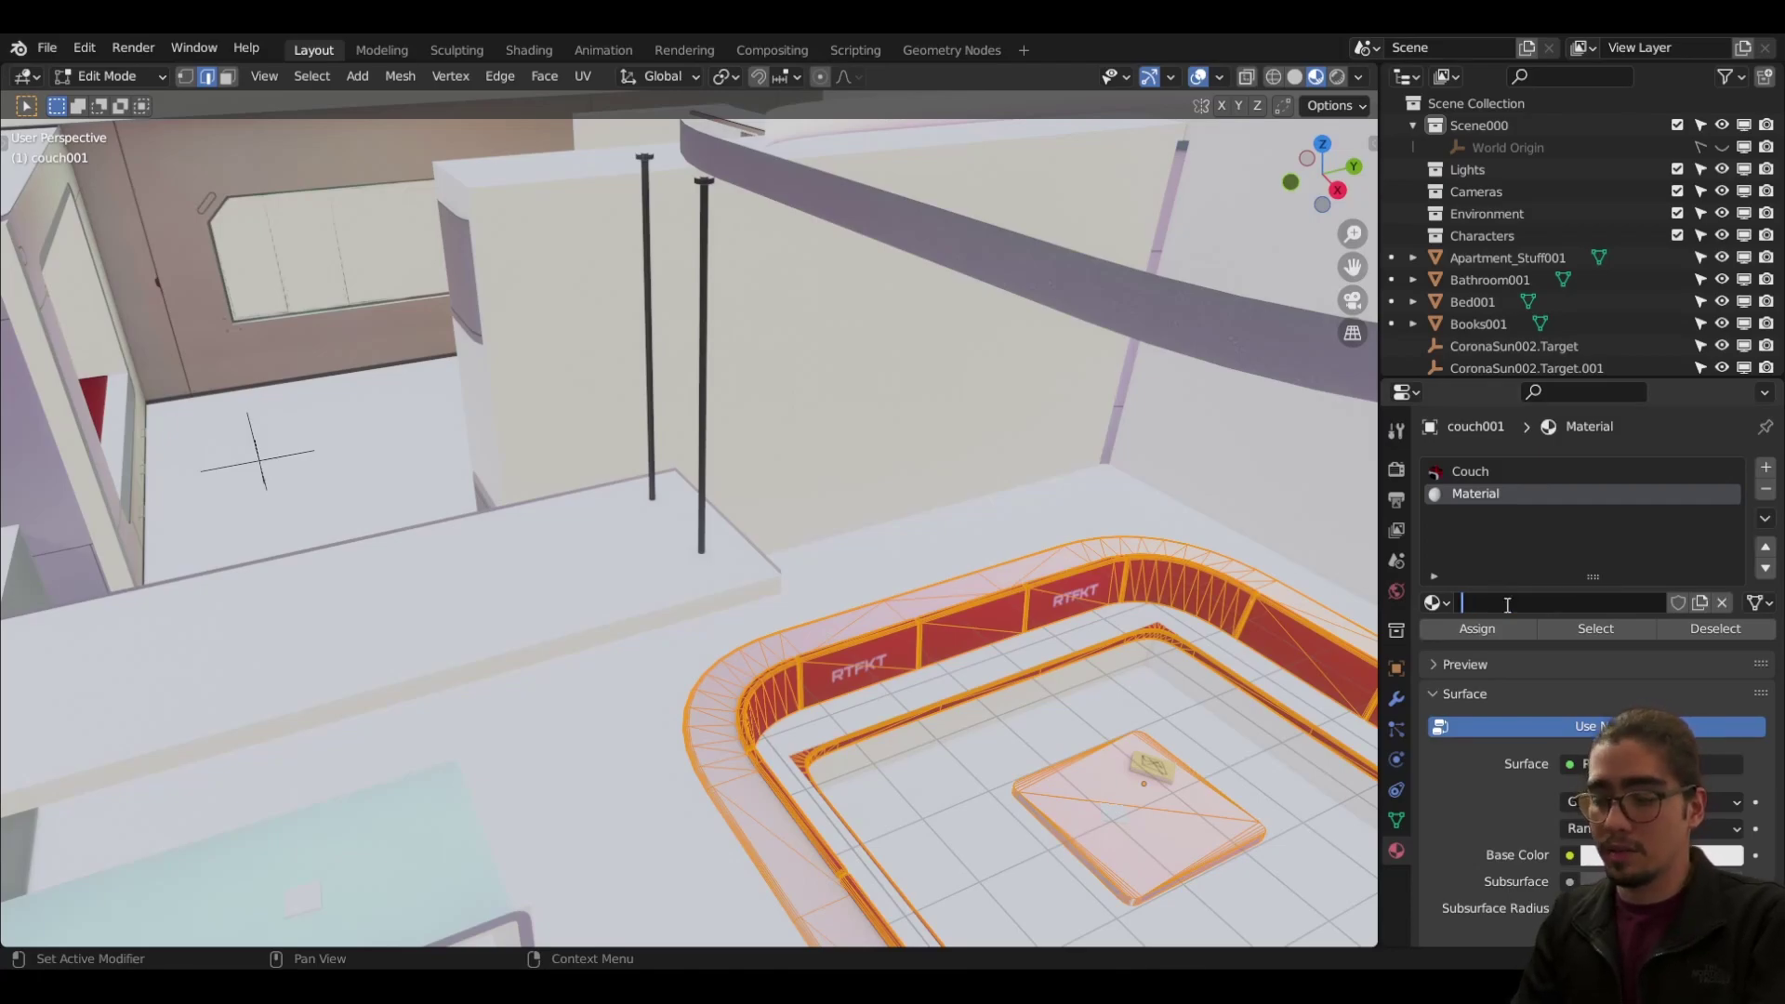
{"action": "type", "text": "GREEN"}
{"action": "key", "text": "Return"}
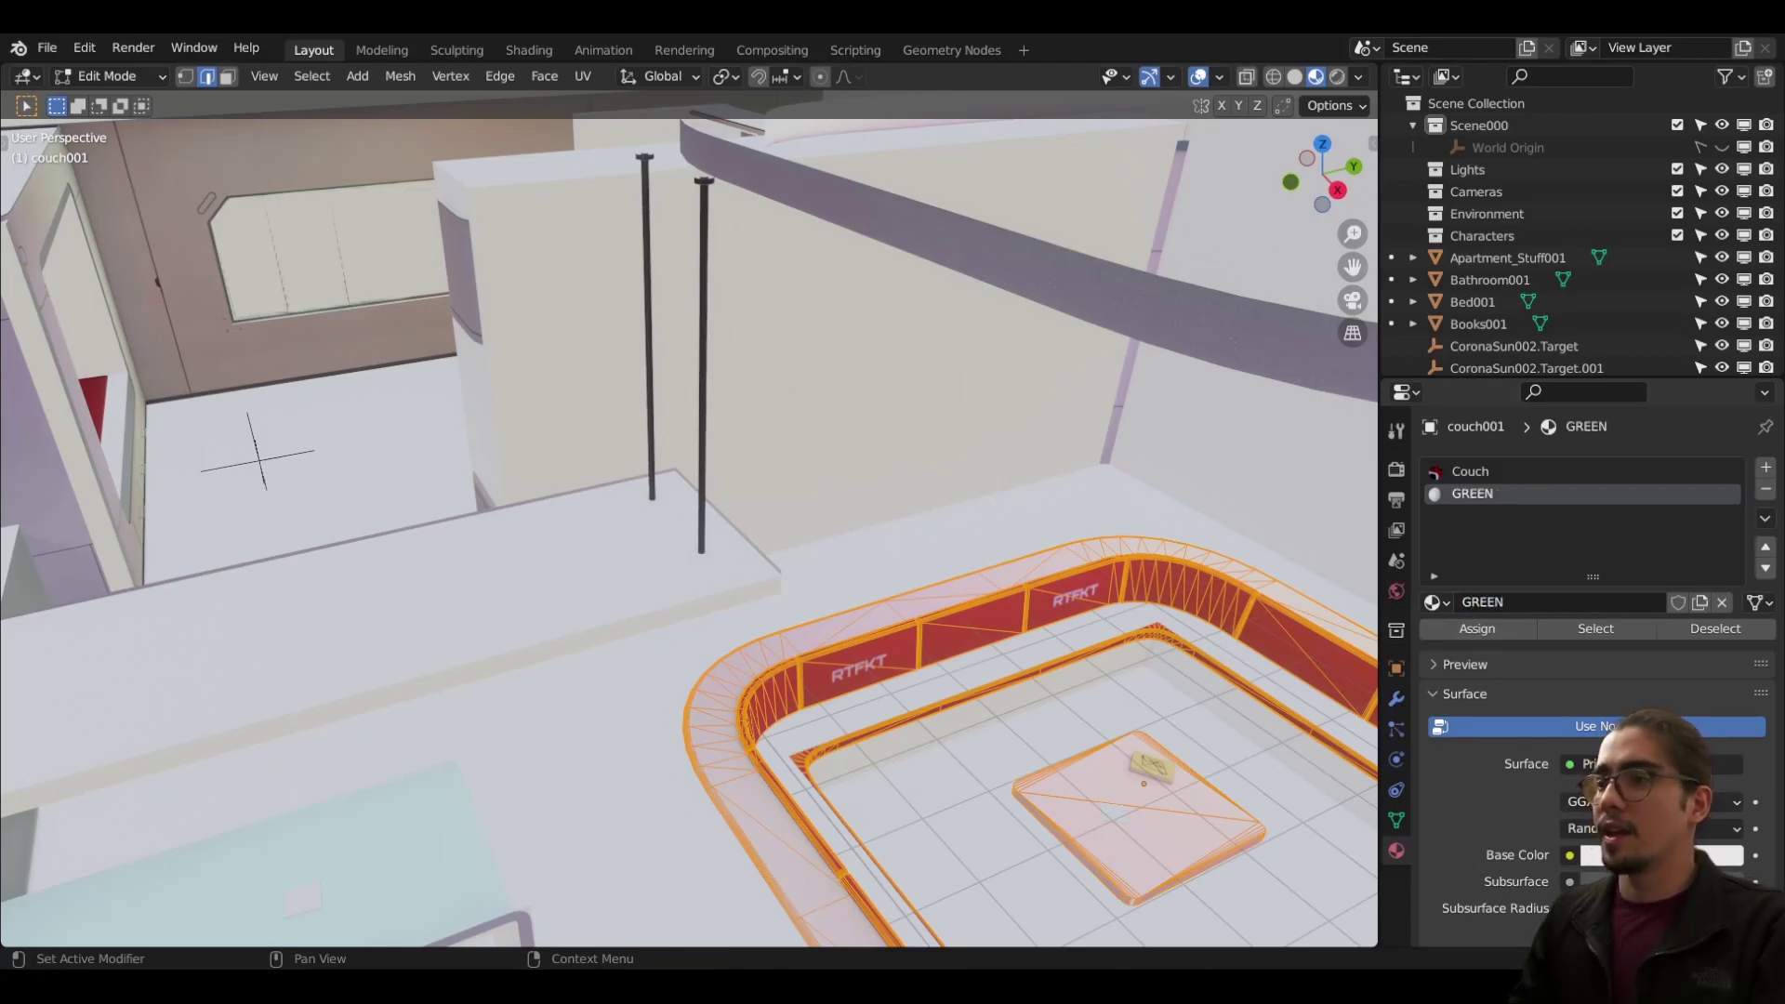
{"action": "left_click", "coordinate": [1662, 855]}
{"action": "left_click_drag", "start_coordinate": [1658, 644], "coordinate": [1590, 576]}
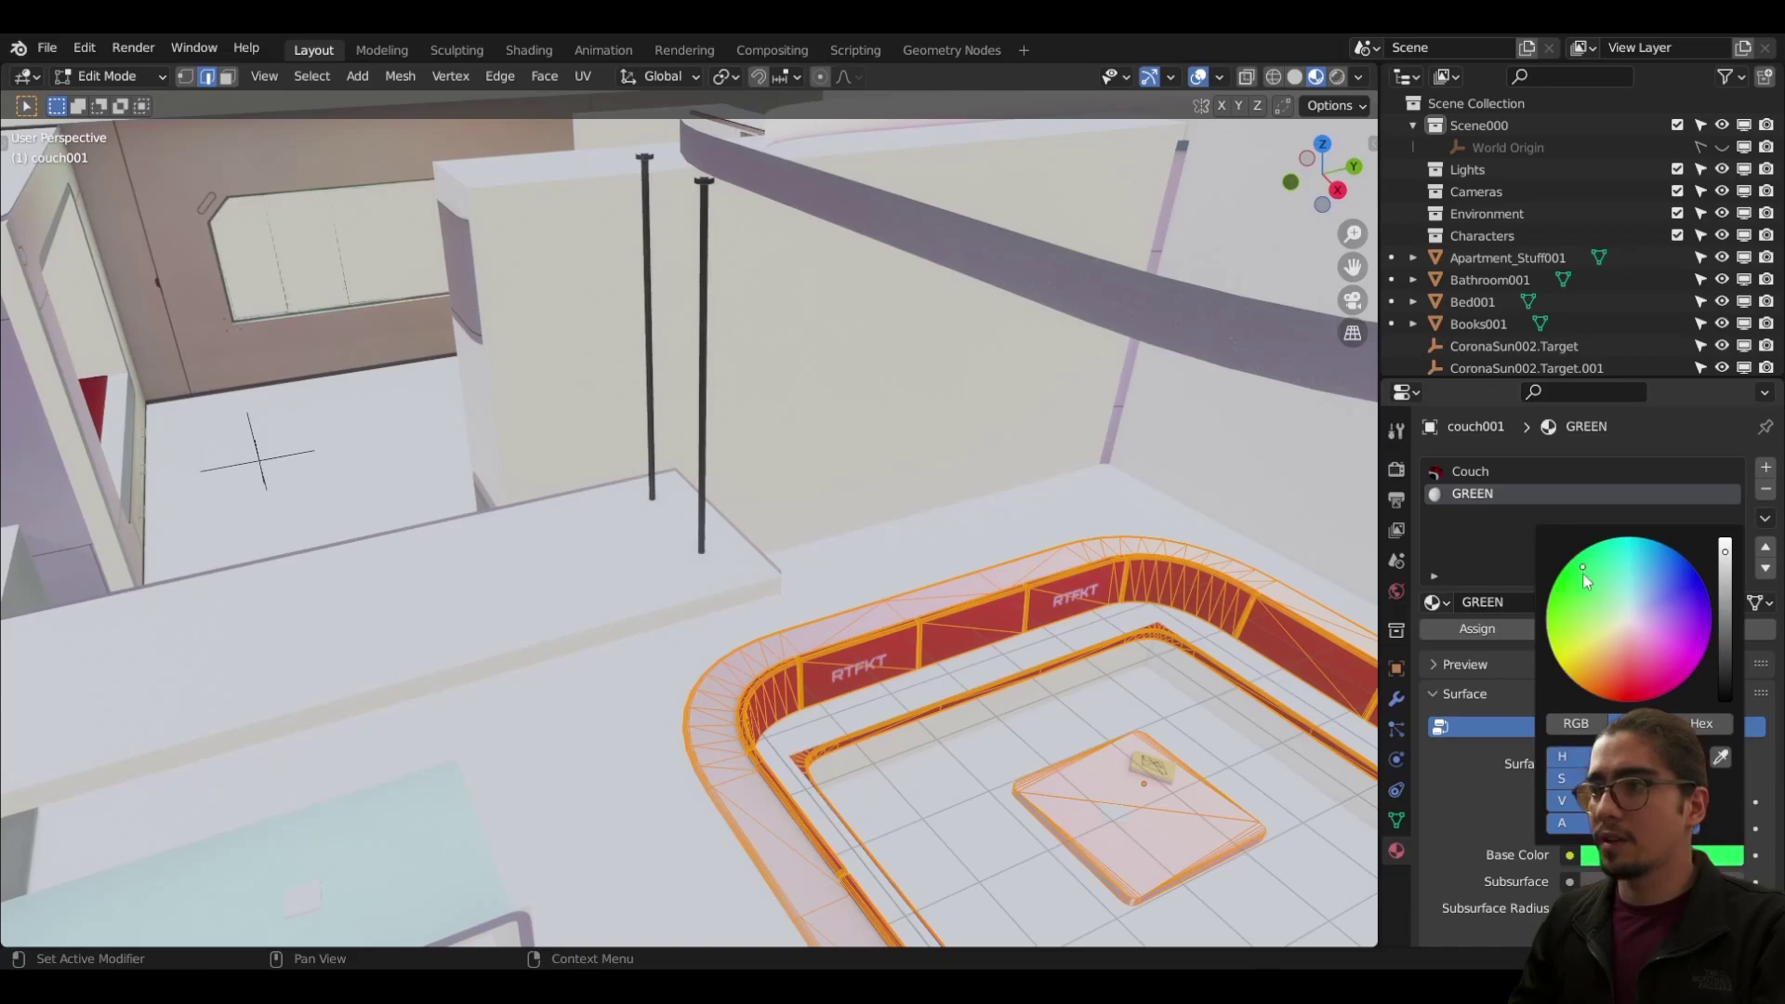
Step: Return the couch to Object Mode and remove its original Couch material slot, leaving GREEN as its only material
{"action": "left_click", "coordinate": [1580, 471]}
{"action": "left_click", "coordinate": [1655, 494]}
{"action": "key", "text": "Tab"}
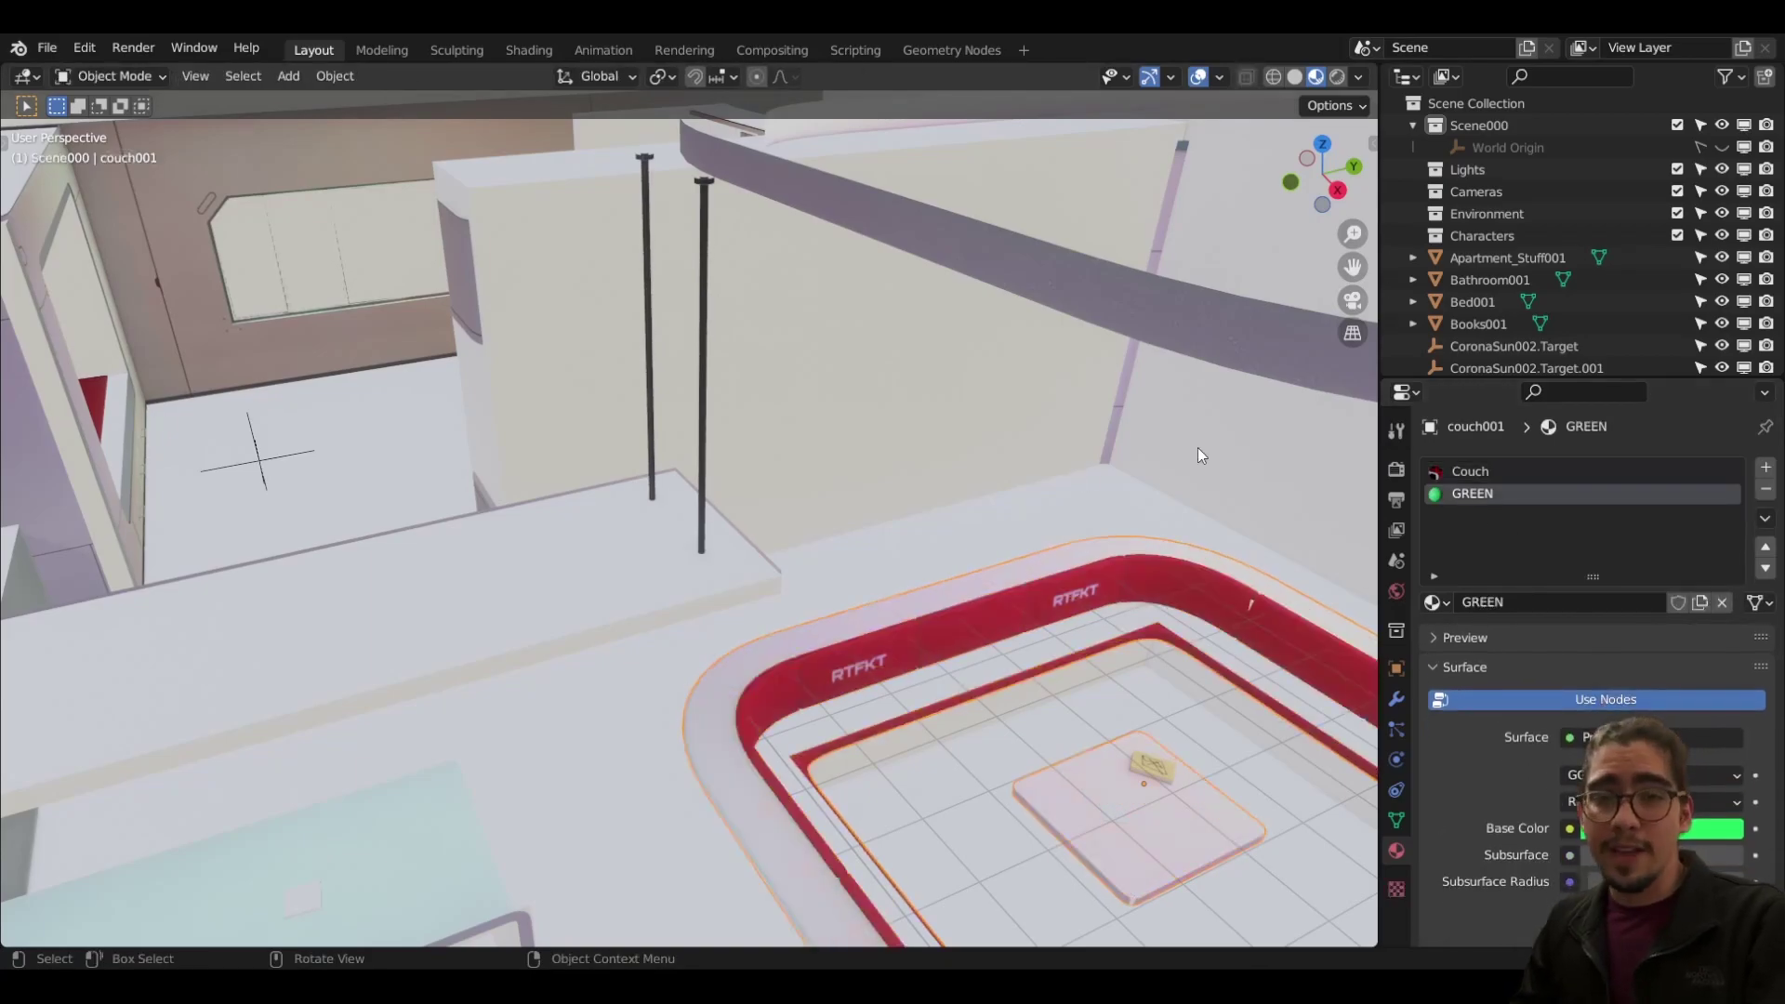
{"action": "left_click", "coordinate": [1470, 474]}
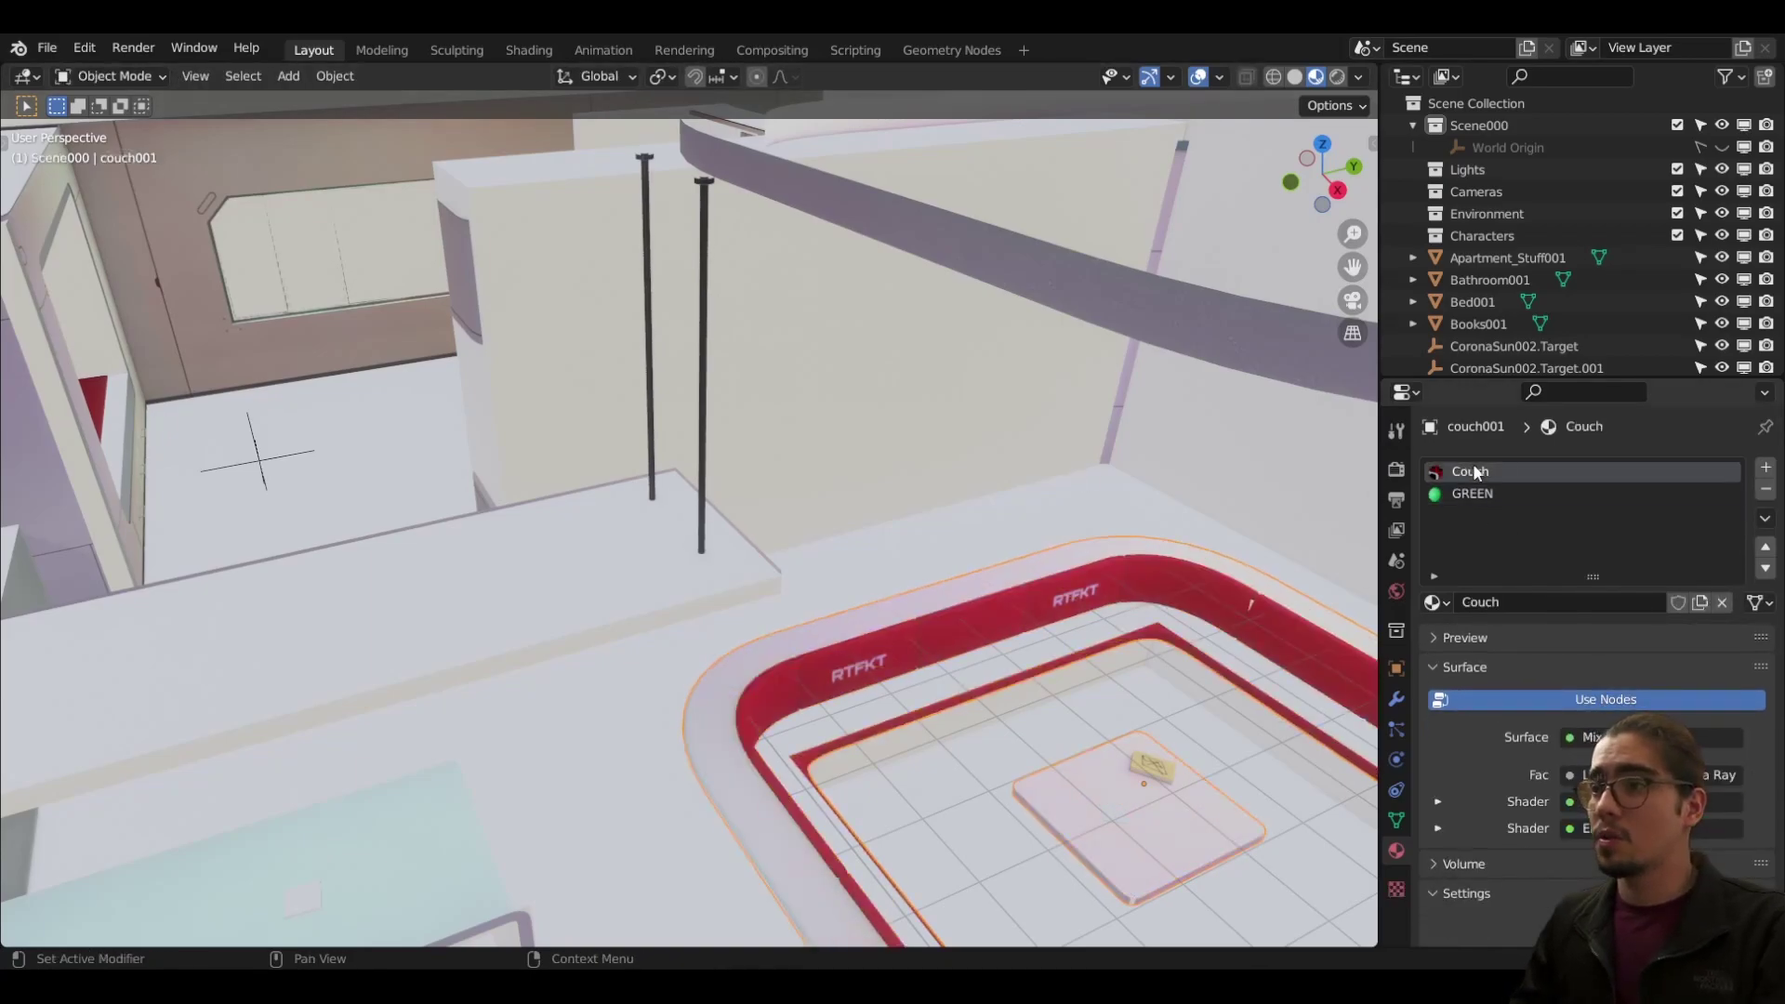
{"action": "left_click", "coordinate": [1766, 491]}
Step: Select every object of the apartment world and delete them all from the scene
{"action": "middle_click_drag", "start_coordinate": [1339, 521], "coordinate": [1002, 561]}
{"action": "scroll", "coordinate": [1214, 578], "scroll_direction": "up", "scroll_amount": 1}
{"action": "scroll", "coordinate": [1186, 609], "scroll_direction": "down", "scroll_amount": 8}
{"action": "scroll", "coordinate": [1026, 575], "scroll_direction": "up", "scroll_amount": 3}
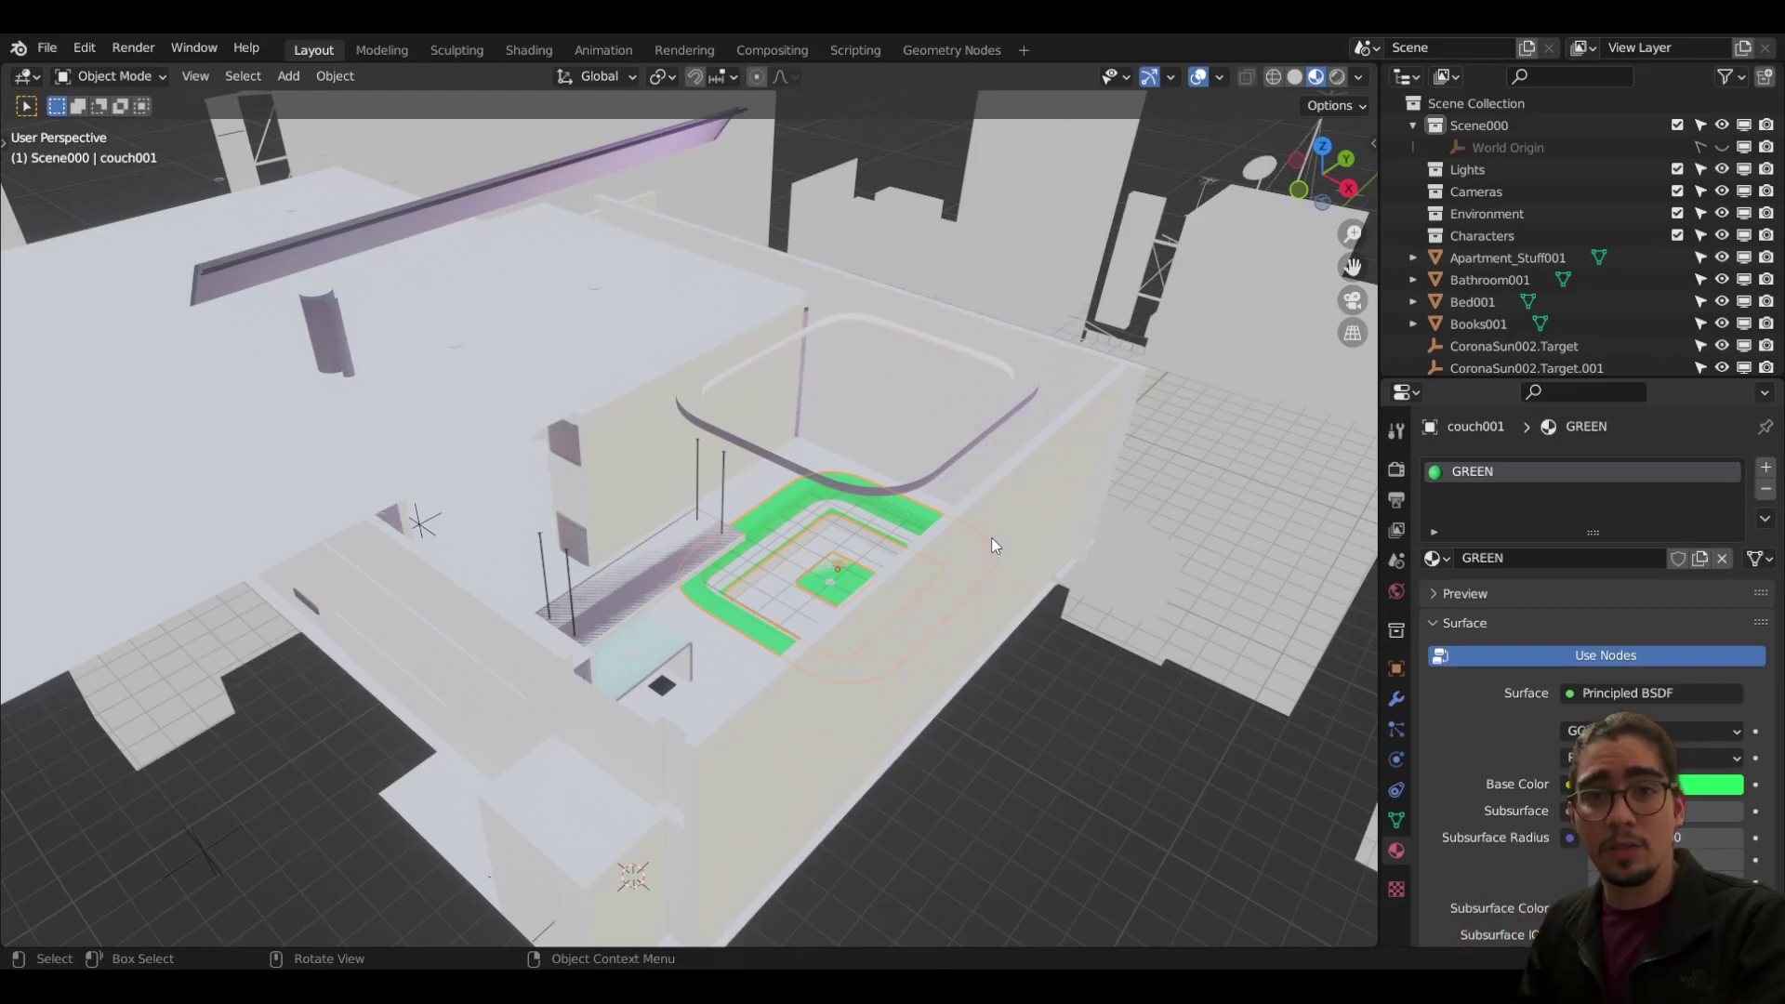
{"action": "scroll", "coordinate": [936, 526], "scroll_direction": "down", "scroll_amount": 6}
{"action": "scroll", "coordinate": [936, 524], "scroll_direction": "down", "scroll_amount": 8}
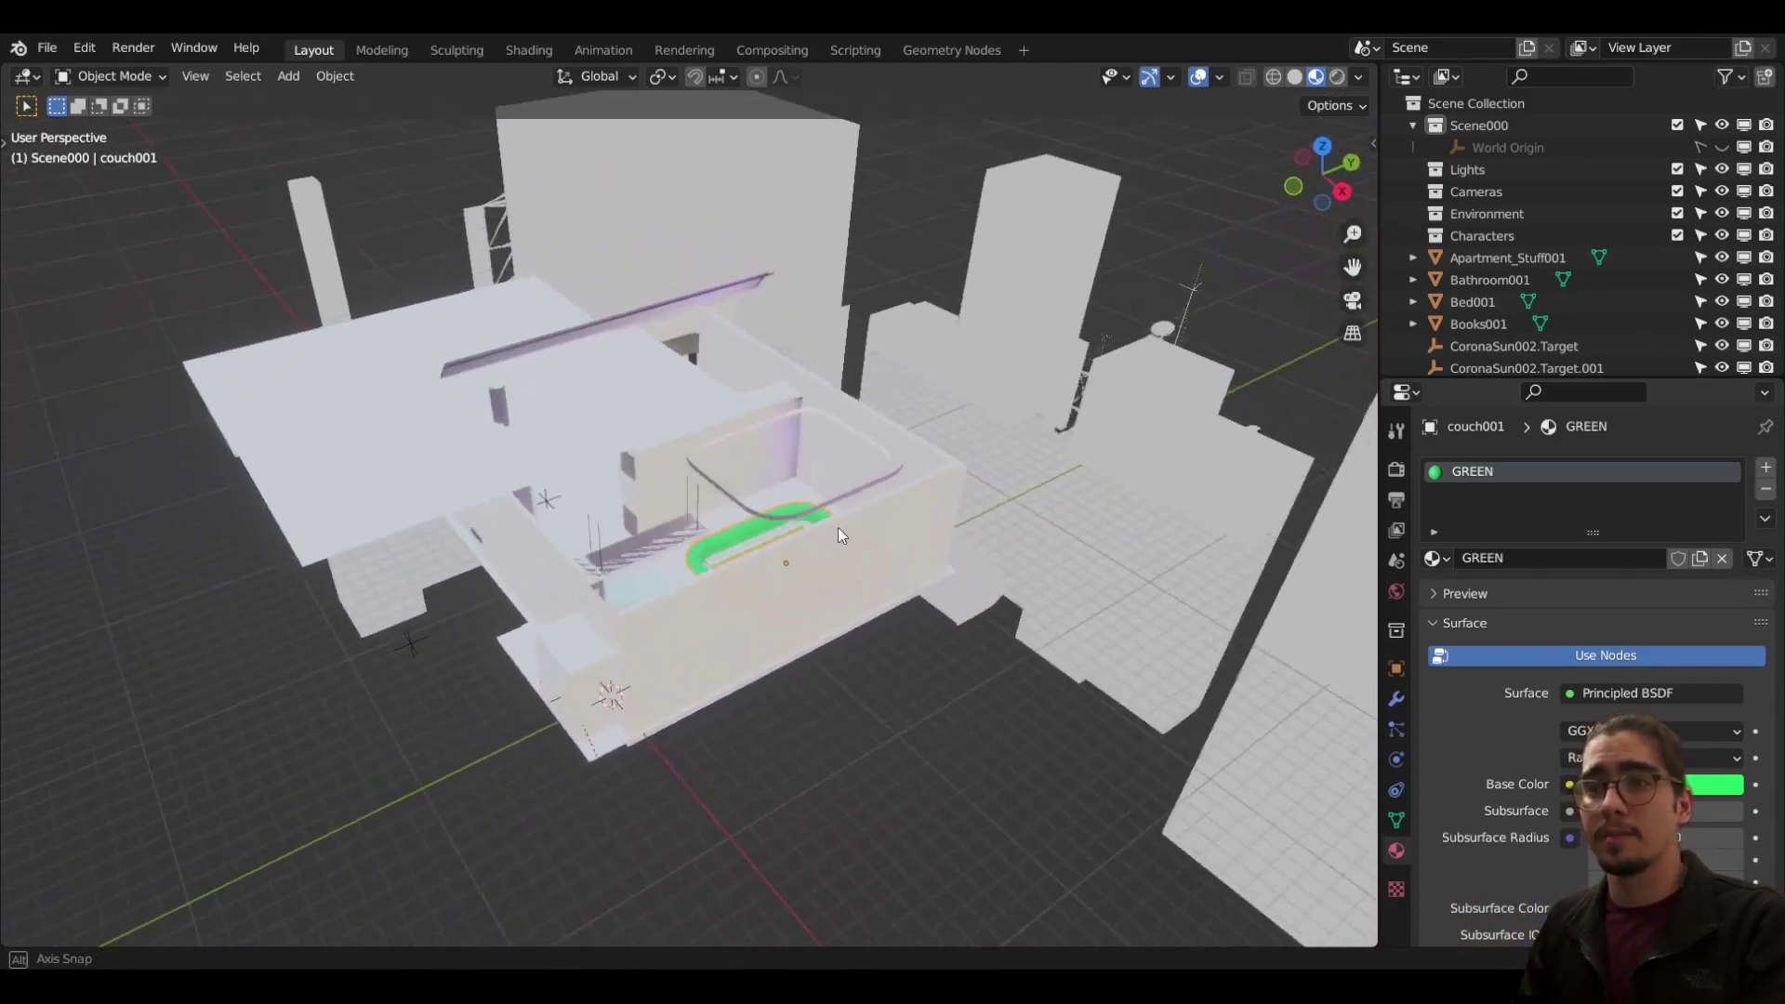
{"action": "key", "text": "a"}
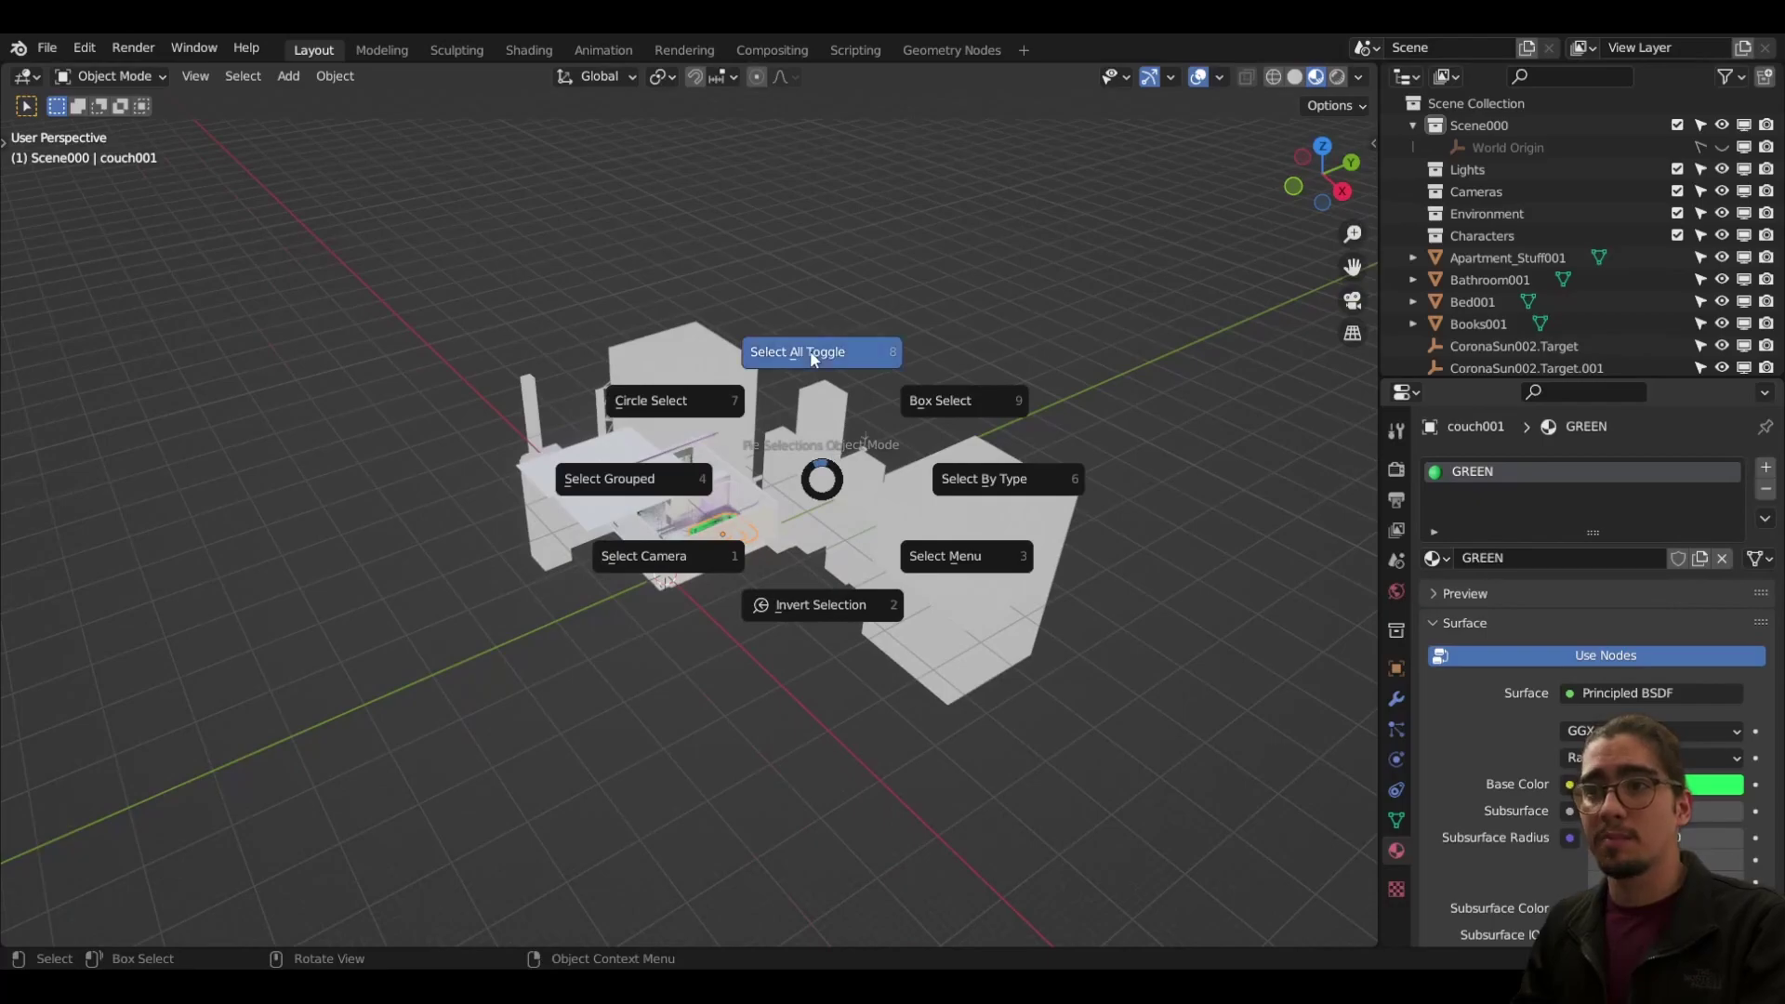
{"action": "left_click", "coordinate": [810, 352]}
{"action": "key", "text": "x"}
{"action": "left_click", "coordinate": [794, 231]}
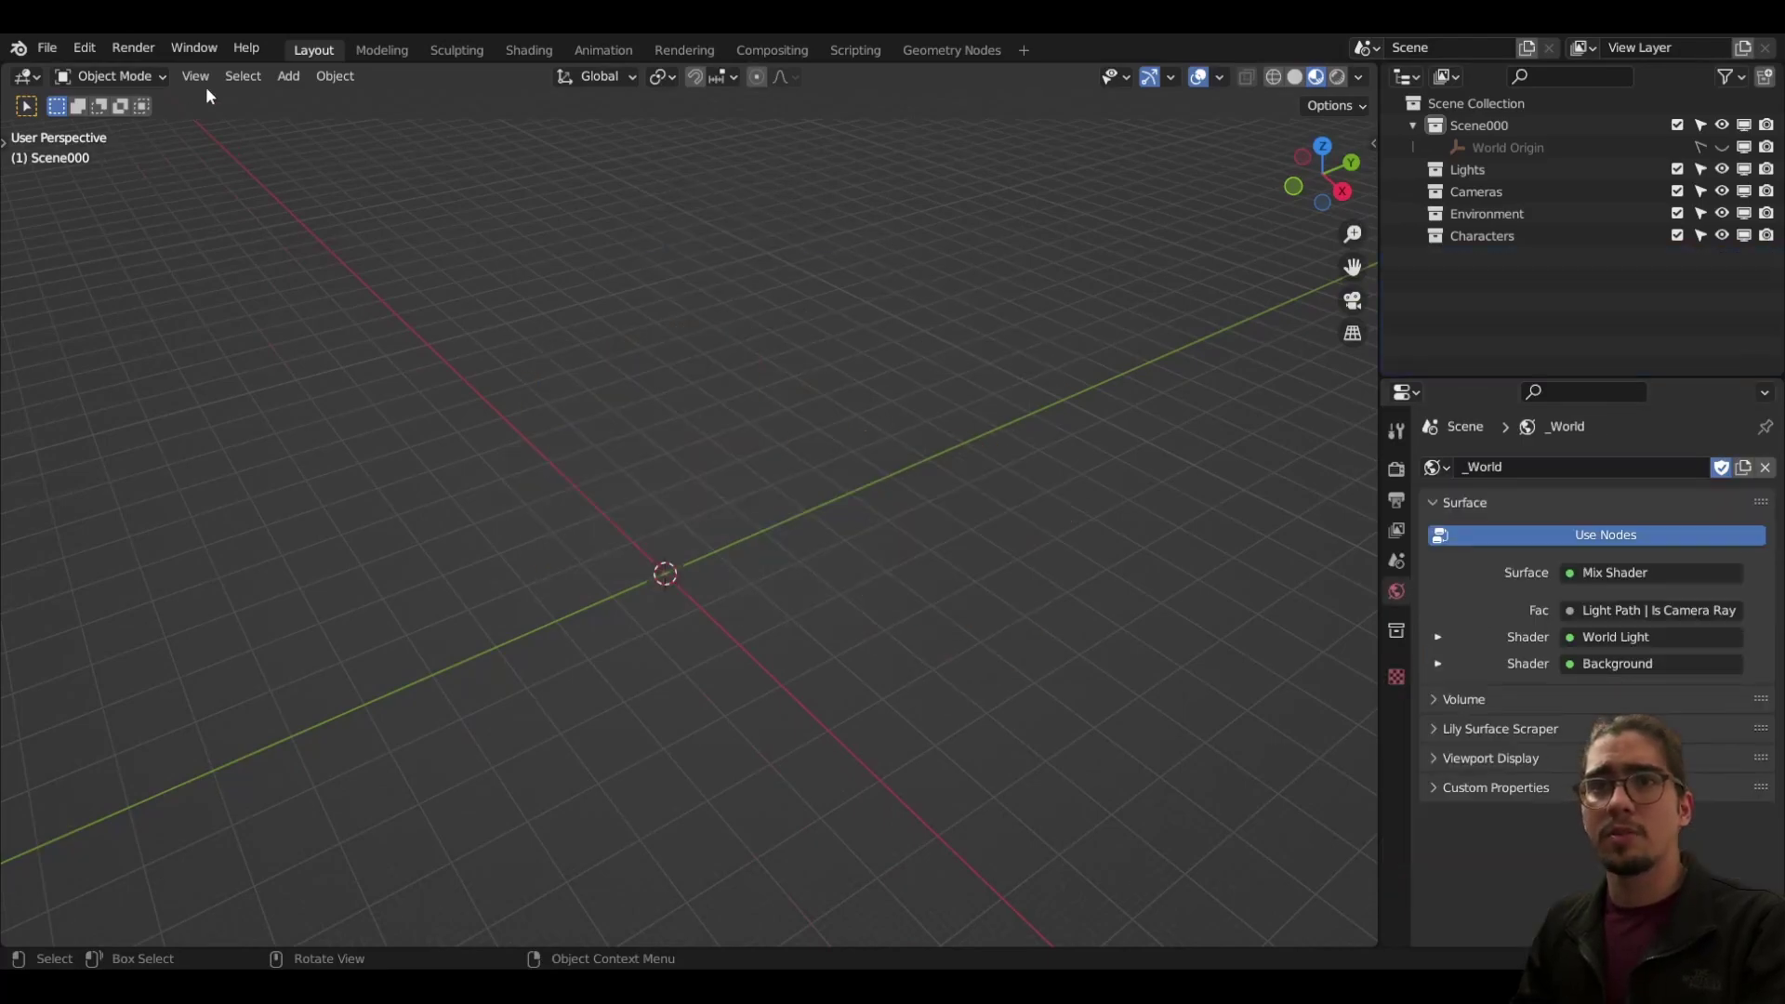
Step: Import the glTF 2.0 model of the clue room world with its white gallery hall and coloured chambers
{"action": "left_click", "coordinate": [46, 50]}
{"action": "mouse_move", "coordinate": [171, 342]}
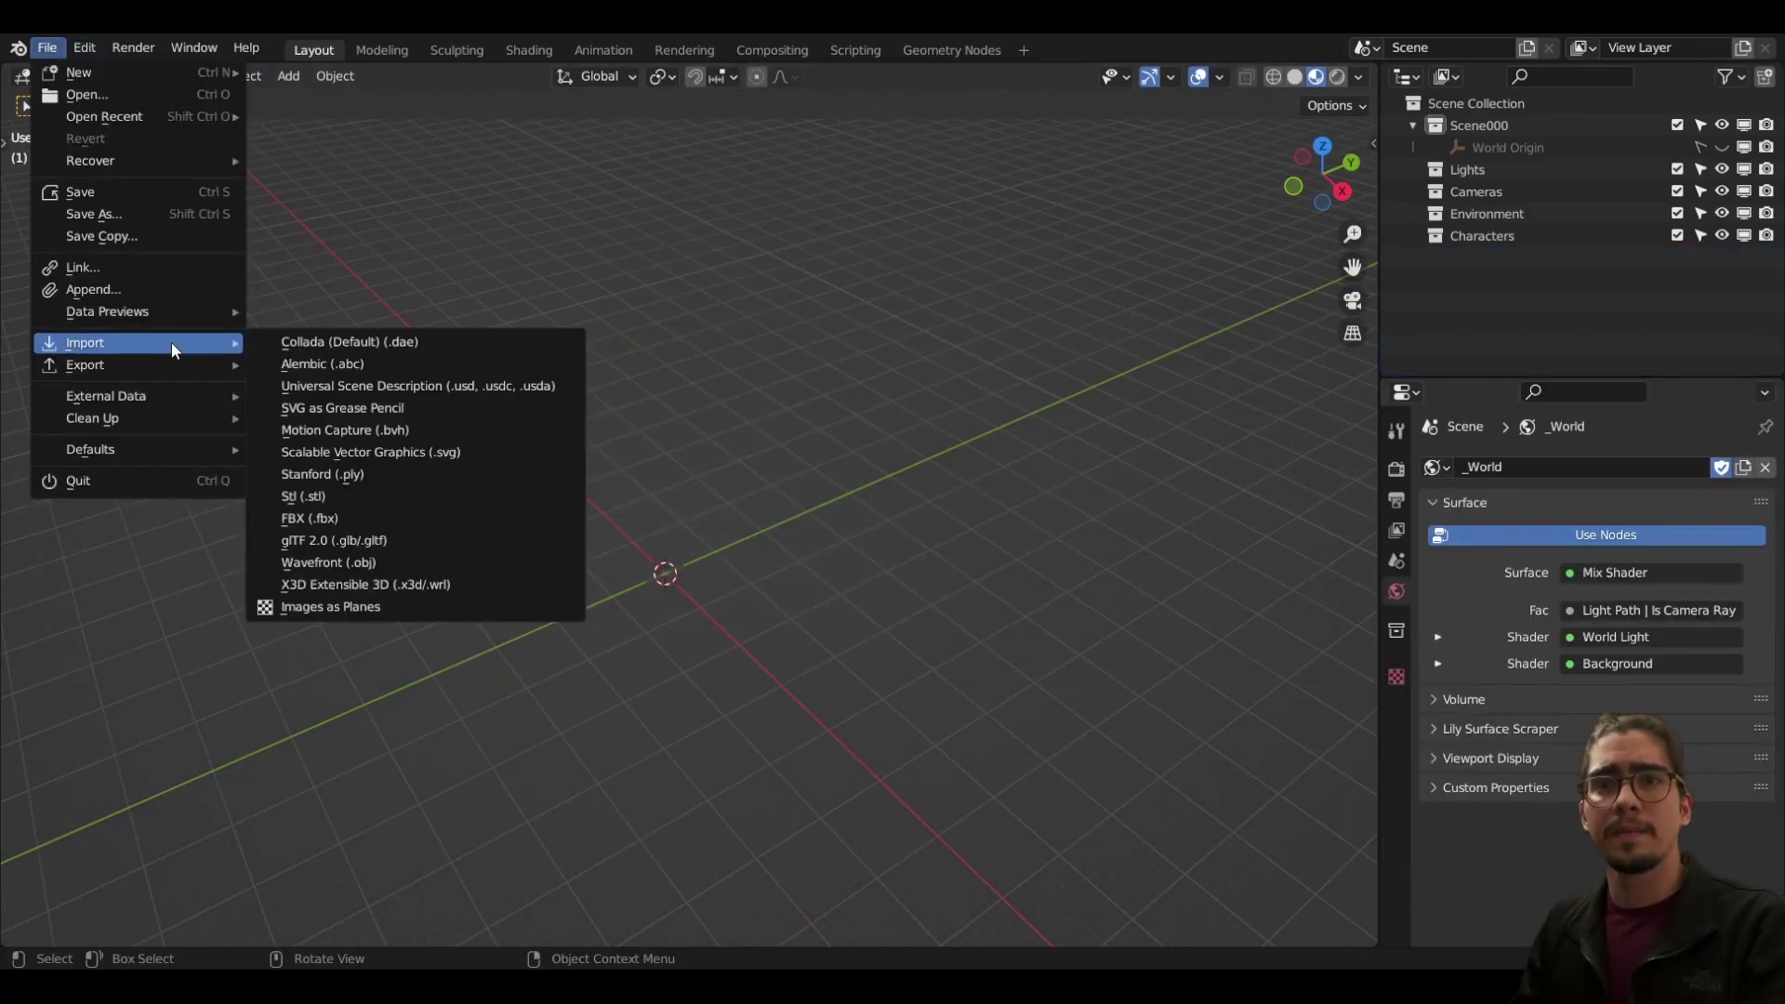
{"action": "left_click", "coordinate": [410, 542]}
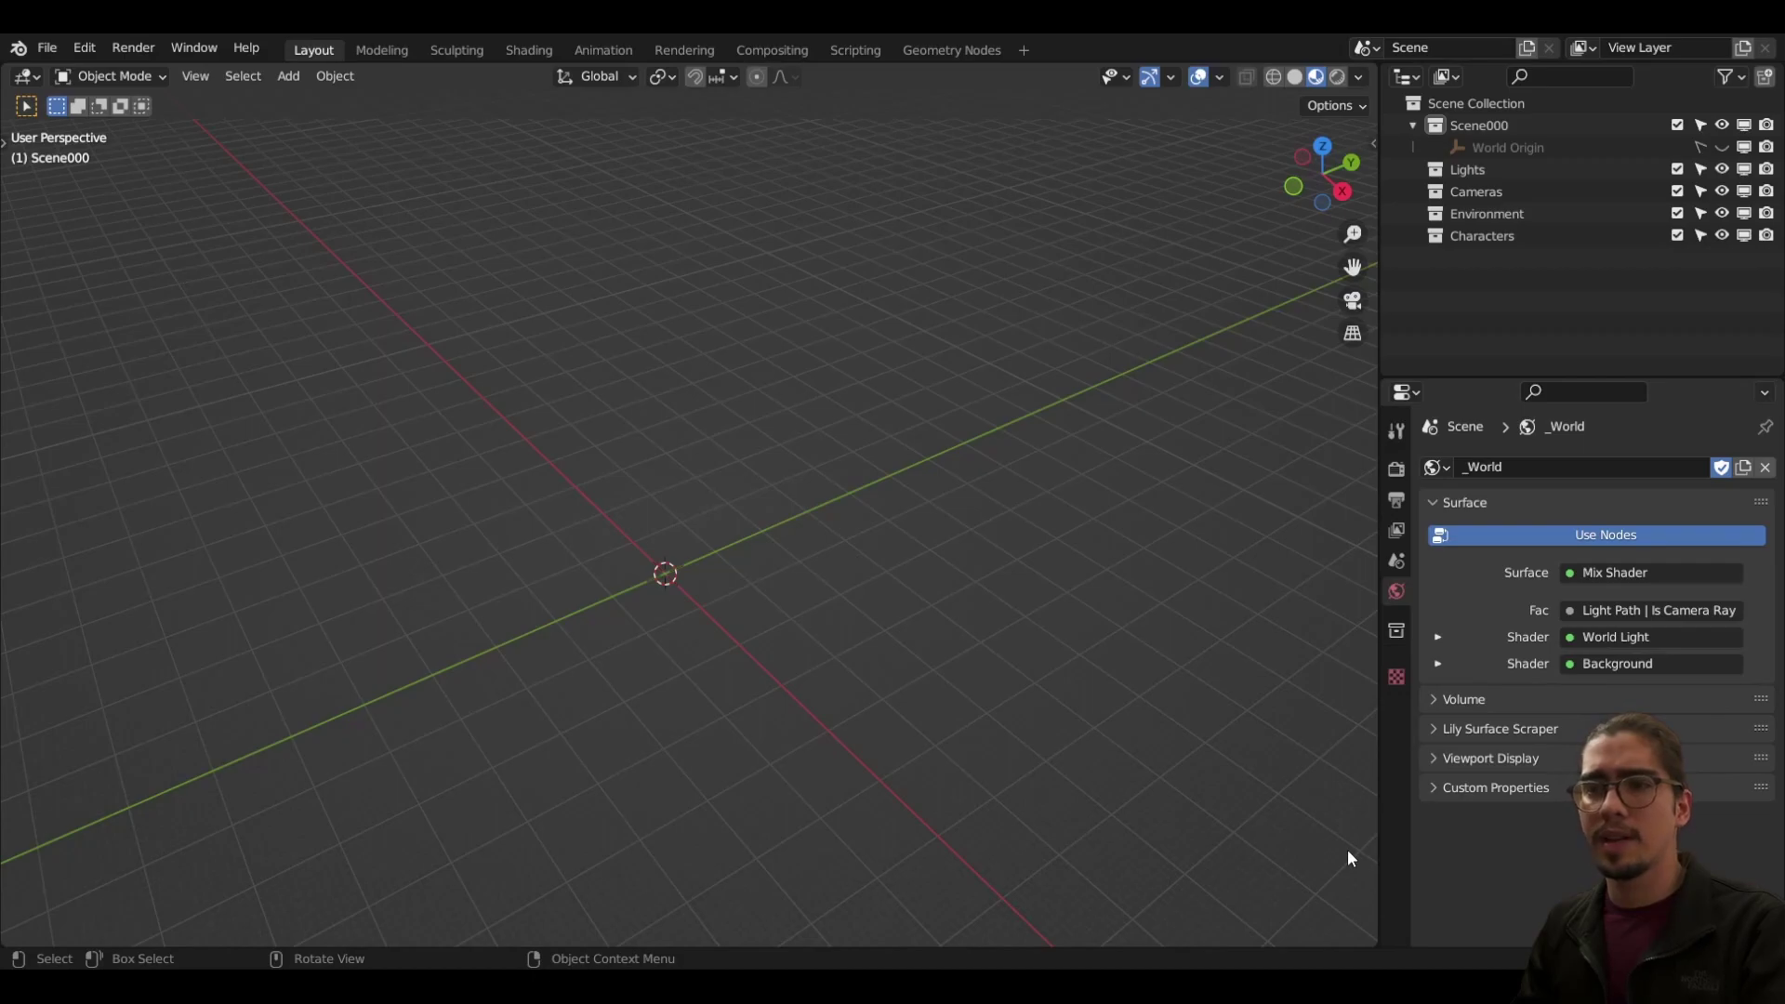
Step: Examine the imported clue room world, including the gallery hall, mezzanine, staircase, coloured chambers and round room
{"action": "scroll", "coordinate": [667, 621], "scroll_direction": "up", "scroll_amount": 3}
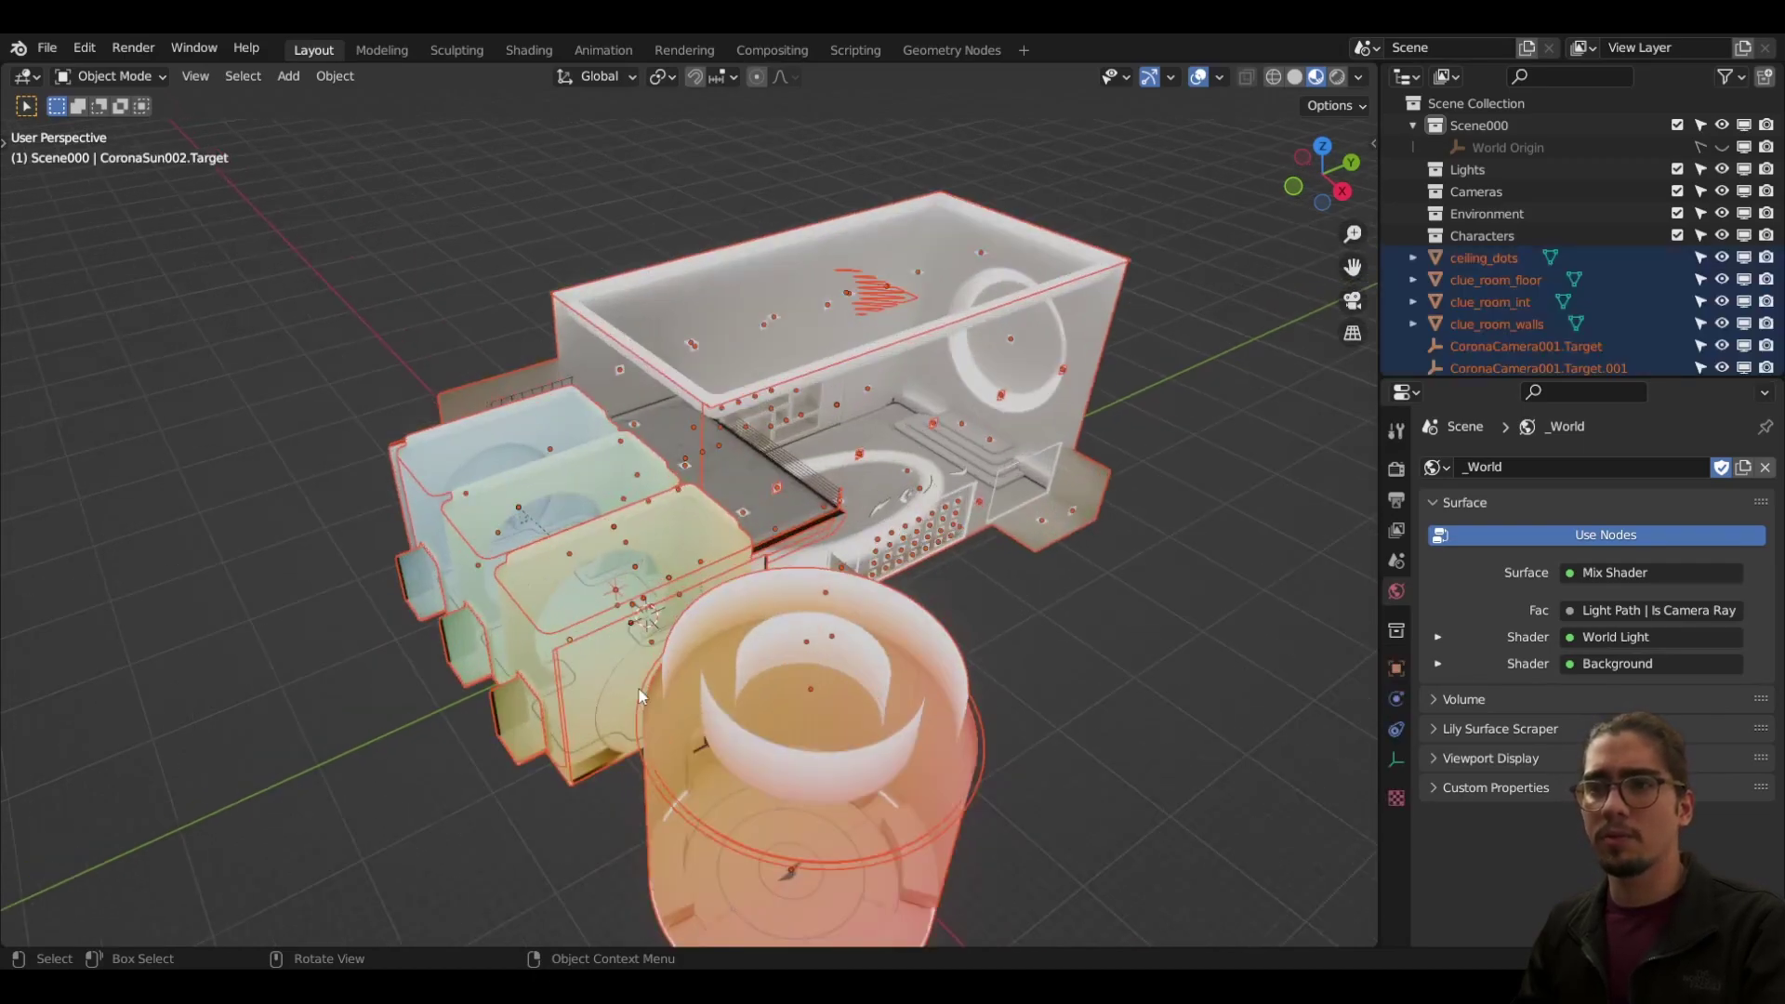
{"action": "middle_click_drag", "start_coordinate": [666, 621], "coordinate": [725, 646]}
{"action": "scroll", "coordinate": [726, 645], "scroll_direction": "up", "scroll_amount": 5}
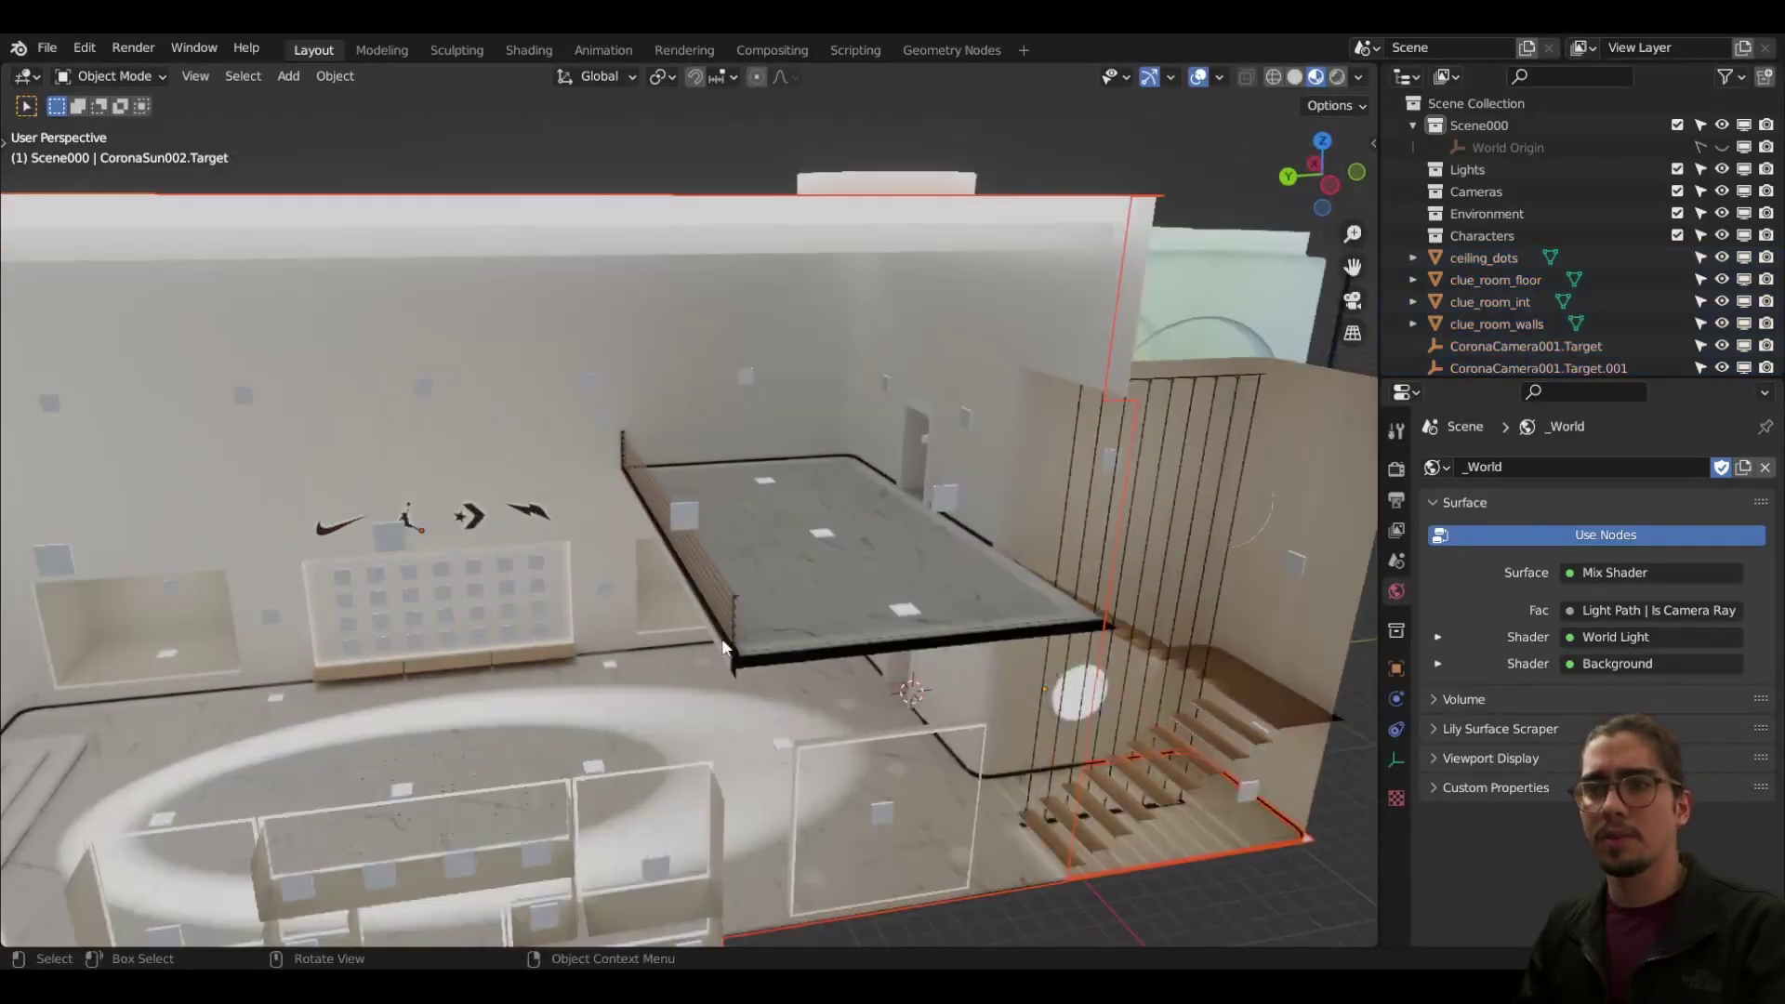
{"action": "middle_click_drag", "start_coordinate": [822, 598], "coordinate": [443, 737], "text": "shift"}
{"action": "middle_click_drag", "start_coordinate": [689, 579], "coordinate": [602, 601]}
{"action": "middle_click_drag", "start_coordinate": [754, 632], "coordinate": [530, 818], "text": "shift"}
{"action": "scroll", "coordinate": [739, 572], "scroll_direction": "up", "scroll_amount": 3}
{"action": "middle_click_drag", "start_coordinate": [738, 571], "coordinate": [673, 528]}
{"action": "scroll", "coordinate": [672, 528], "scroll_direction": "down", "scroll_amount": 4}
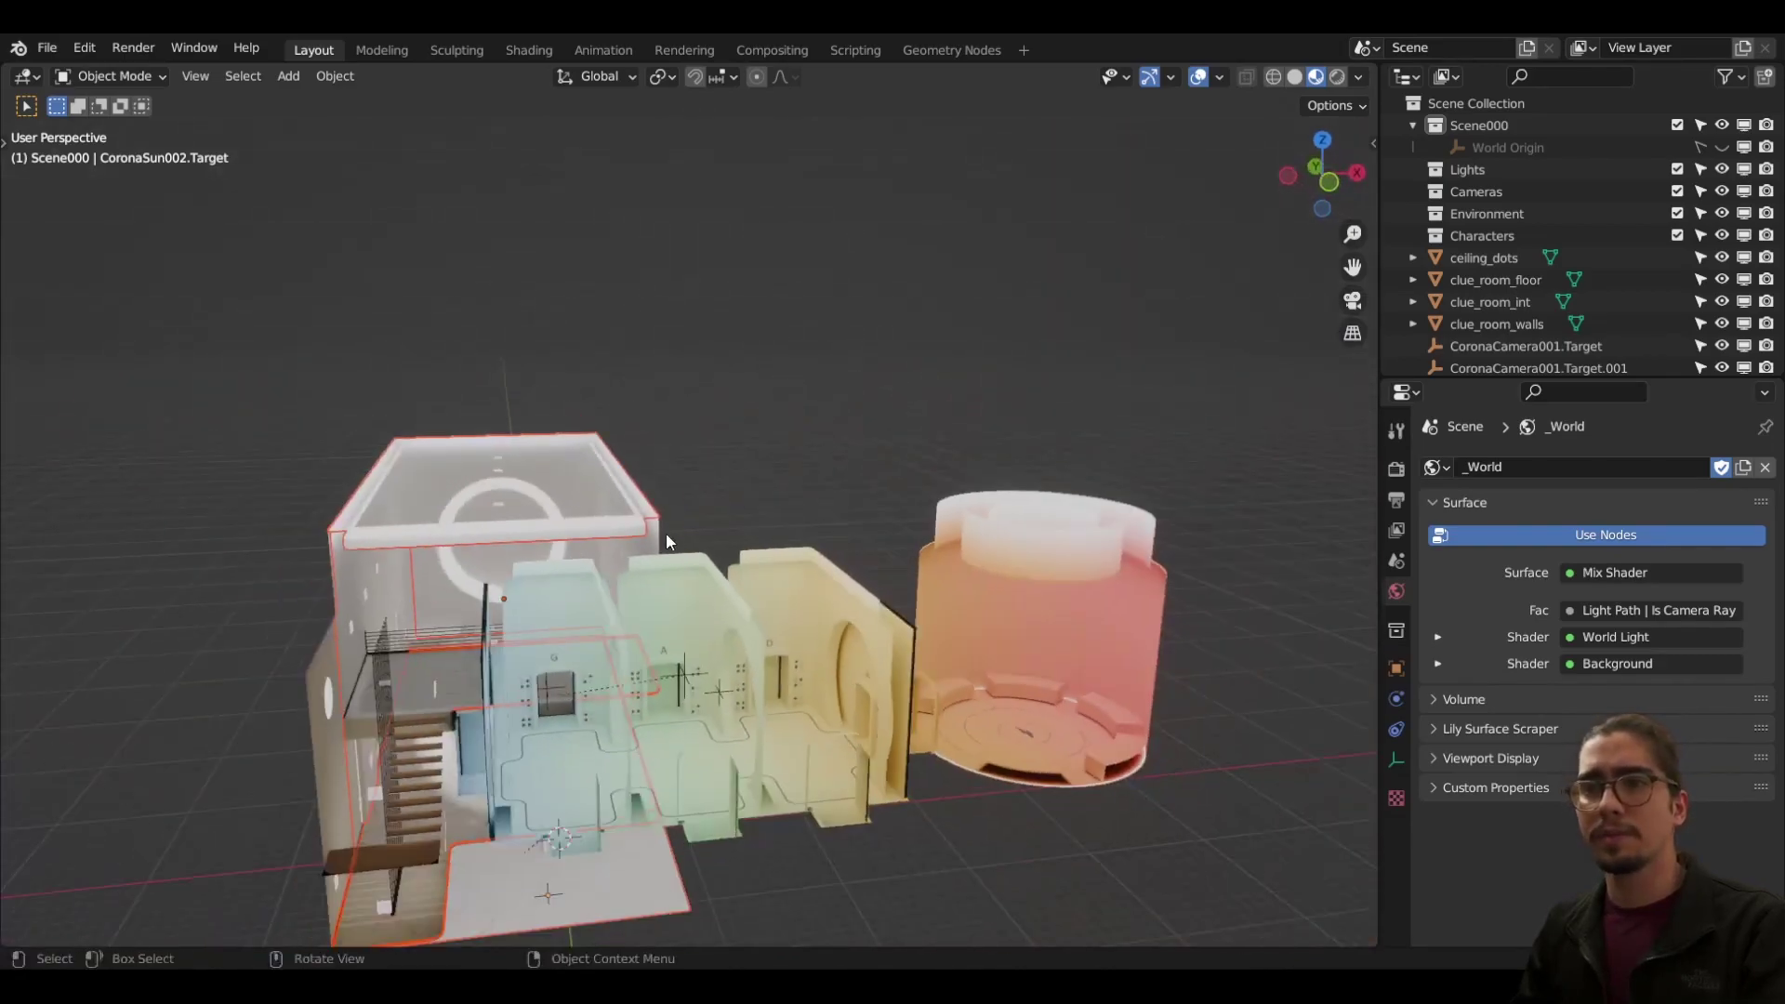
Step: Select all objects of the clue room world and delete them
{"action": "key", "text": "a"}
{"action": "key", "text": "a"}
{"action": "left_click", "coordinate": [651, 271]}
{"action": "key", "text": "x"}
{"action": "left_click", "coordinate": [651, 263]}
Step: Import the glTF 2.0 model of the metal crate and frame it in the viewport
{"action": "left_click", "coordinate": [46, 47]}
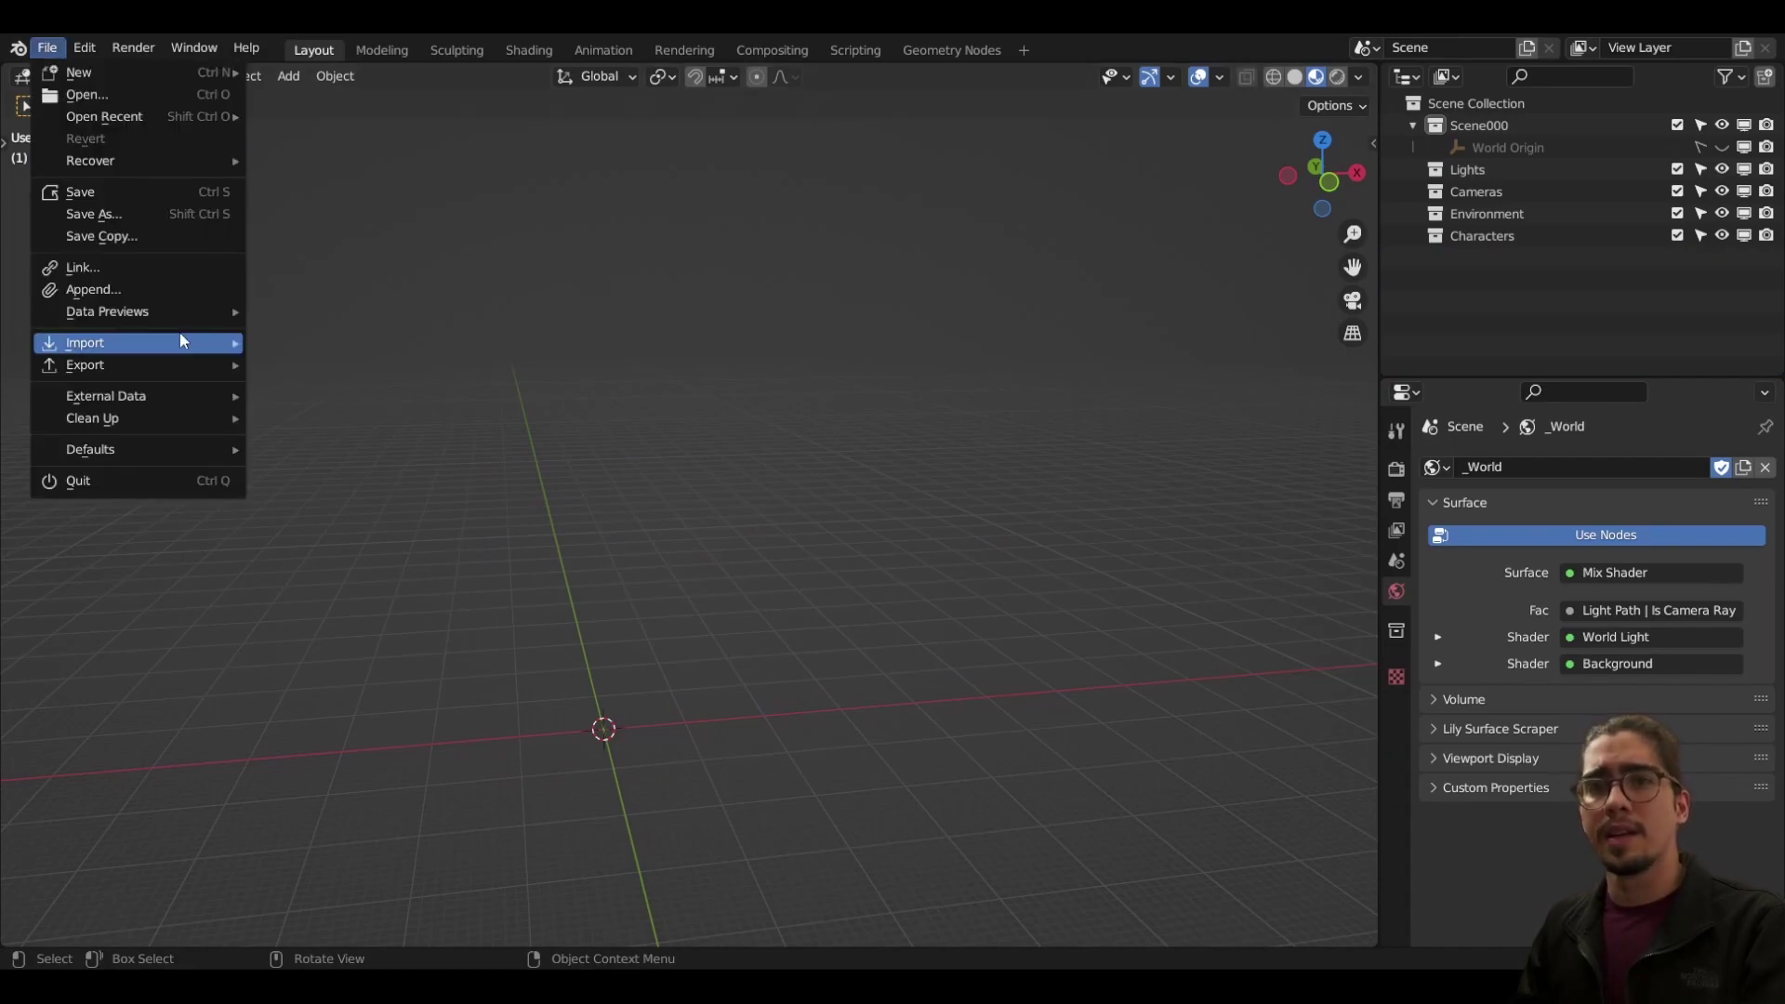
{"action": "mouse_move", "coordinate": [186, 338]}
{"action": "left_click", "coordinate": [399, 540]}
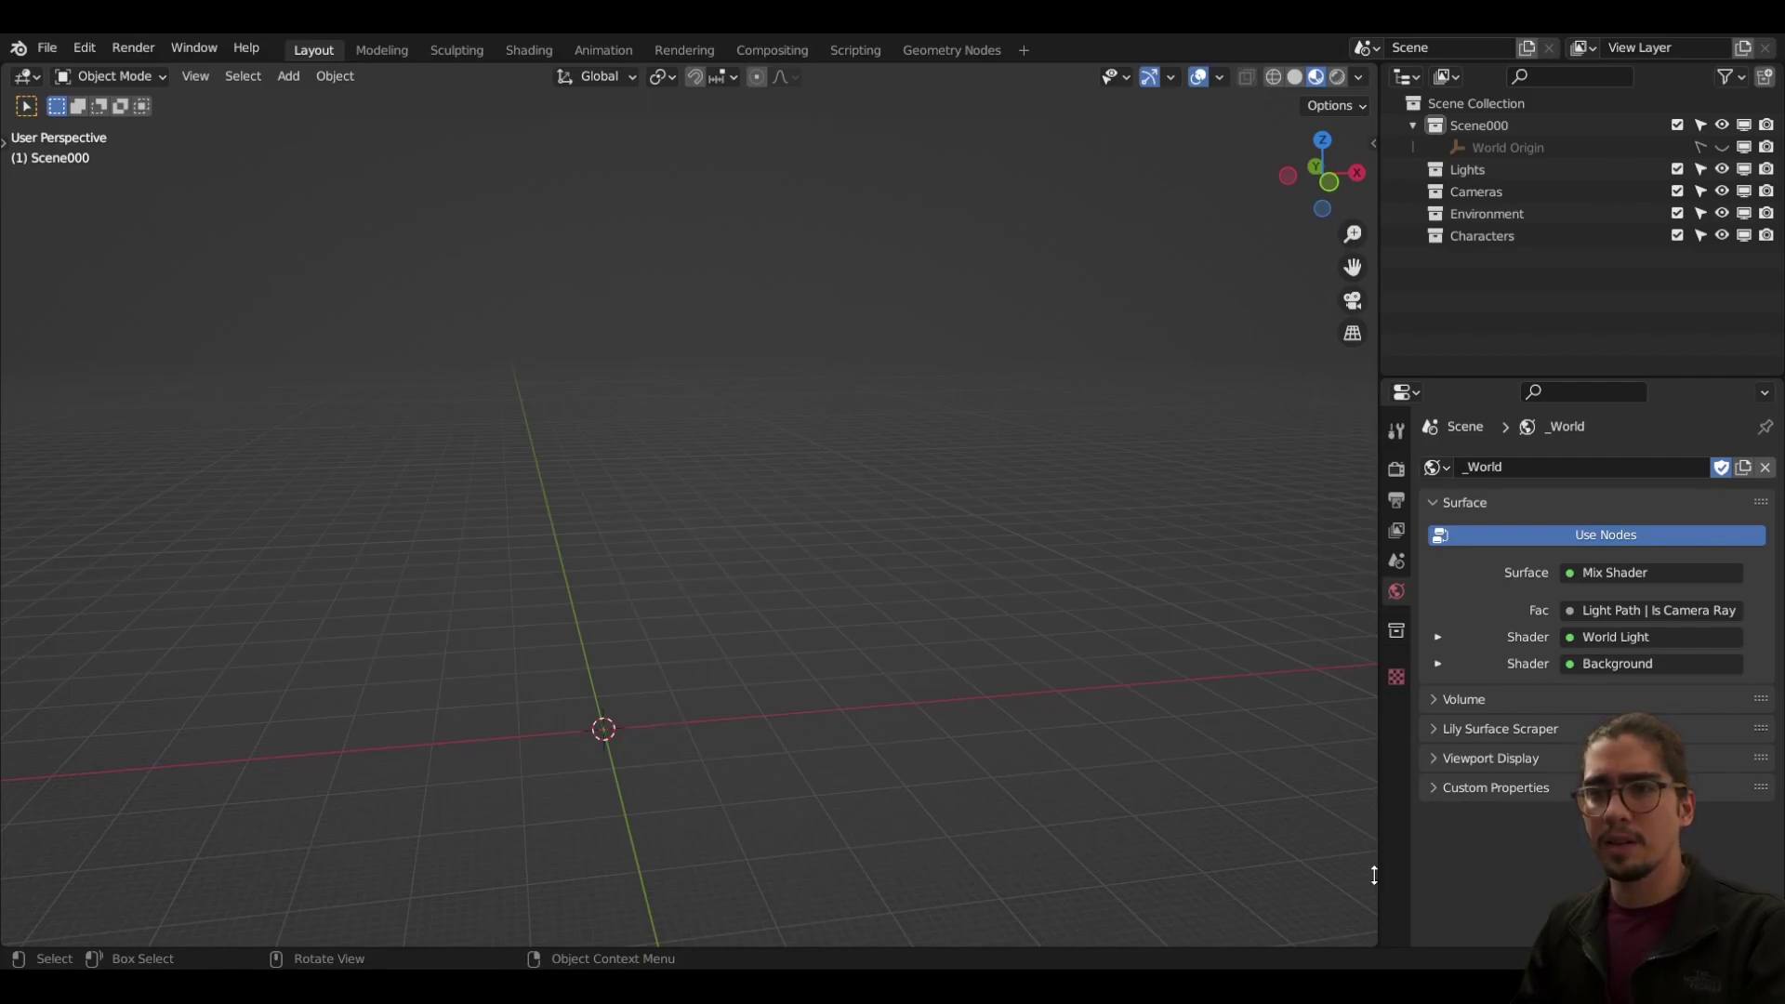
{"action": "left_click", "coordinate": [1370, 844]}
{"action": "scroll", "coordinate": [533, 664], "scroll_direction": "down", "scroll_amount": 2}
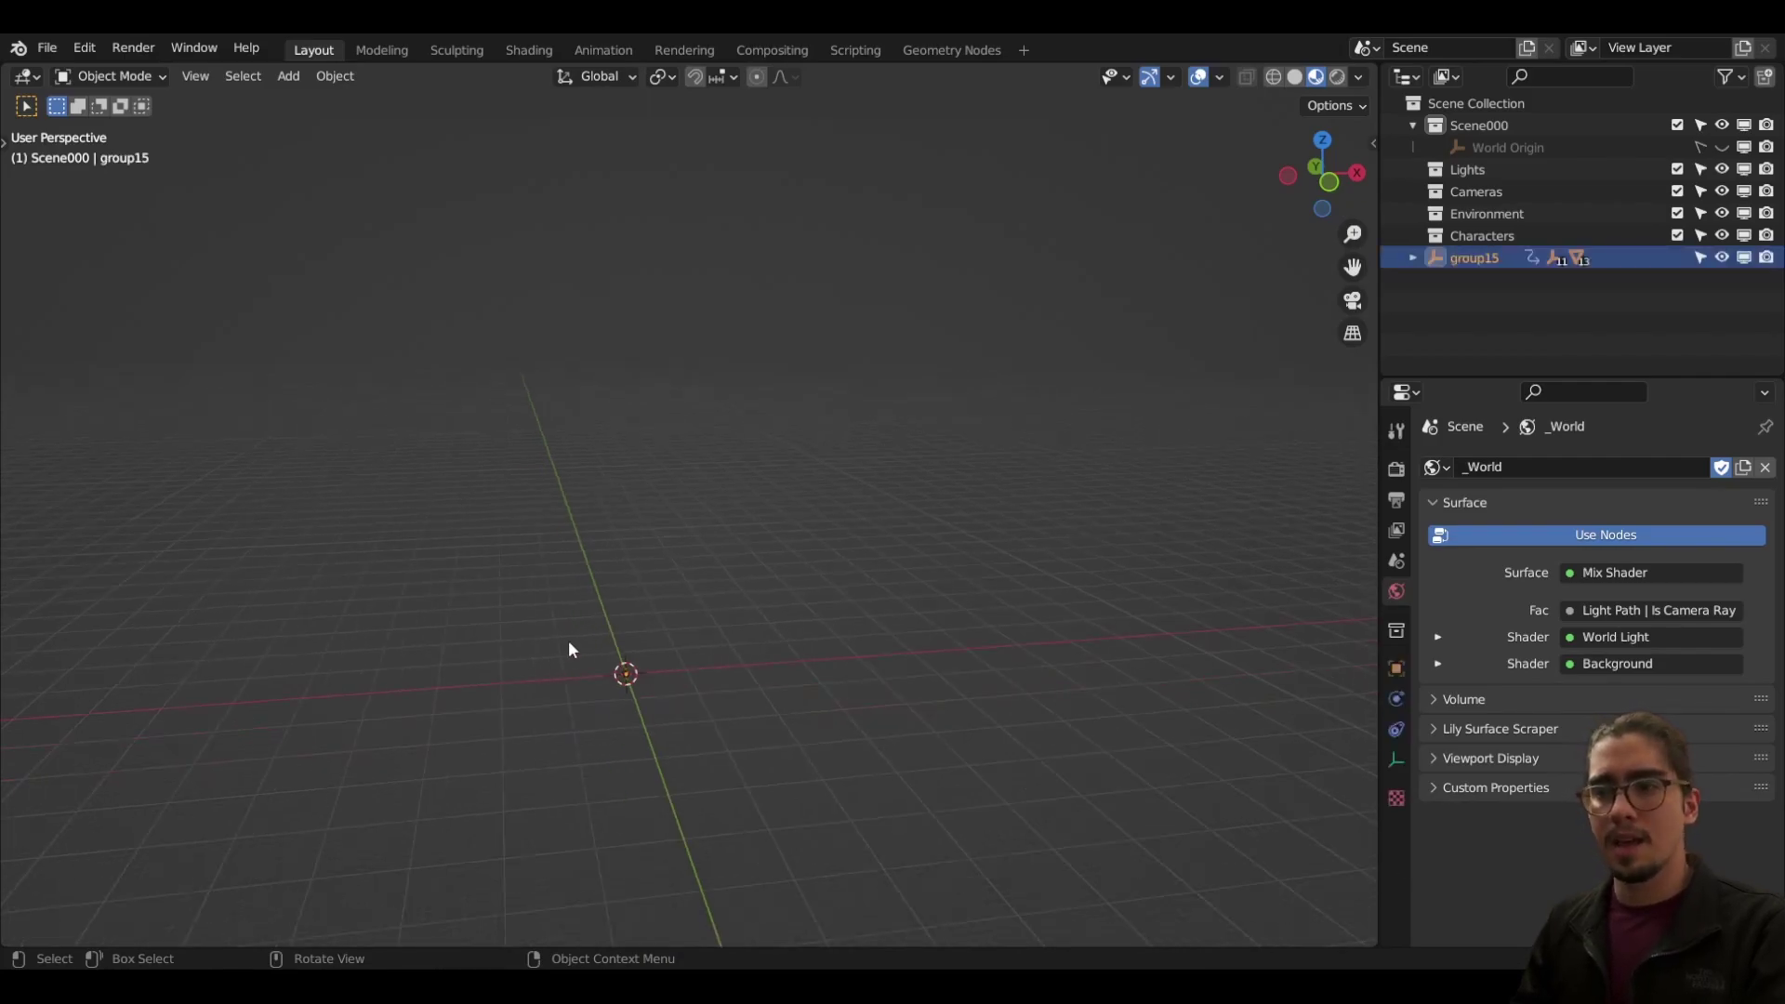
{"action": "key", "text": "KP_Decimal"}
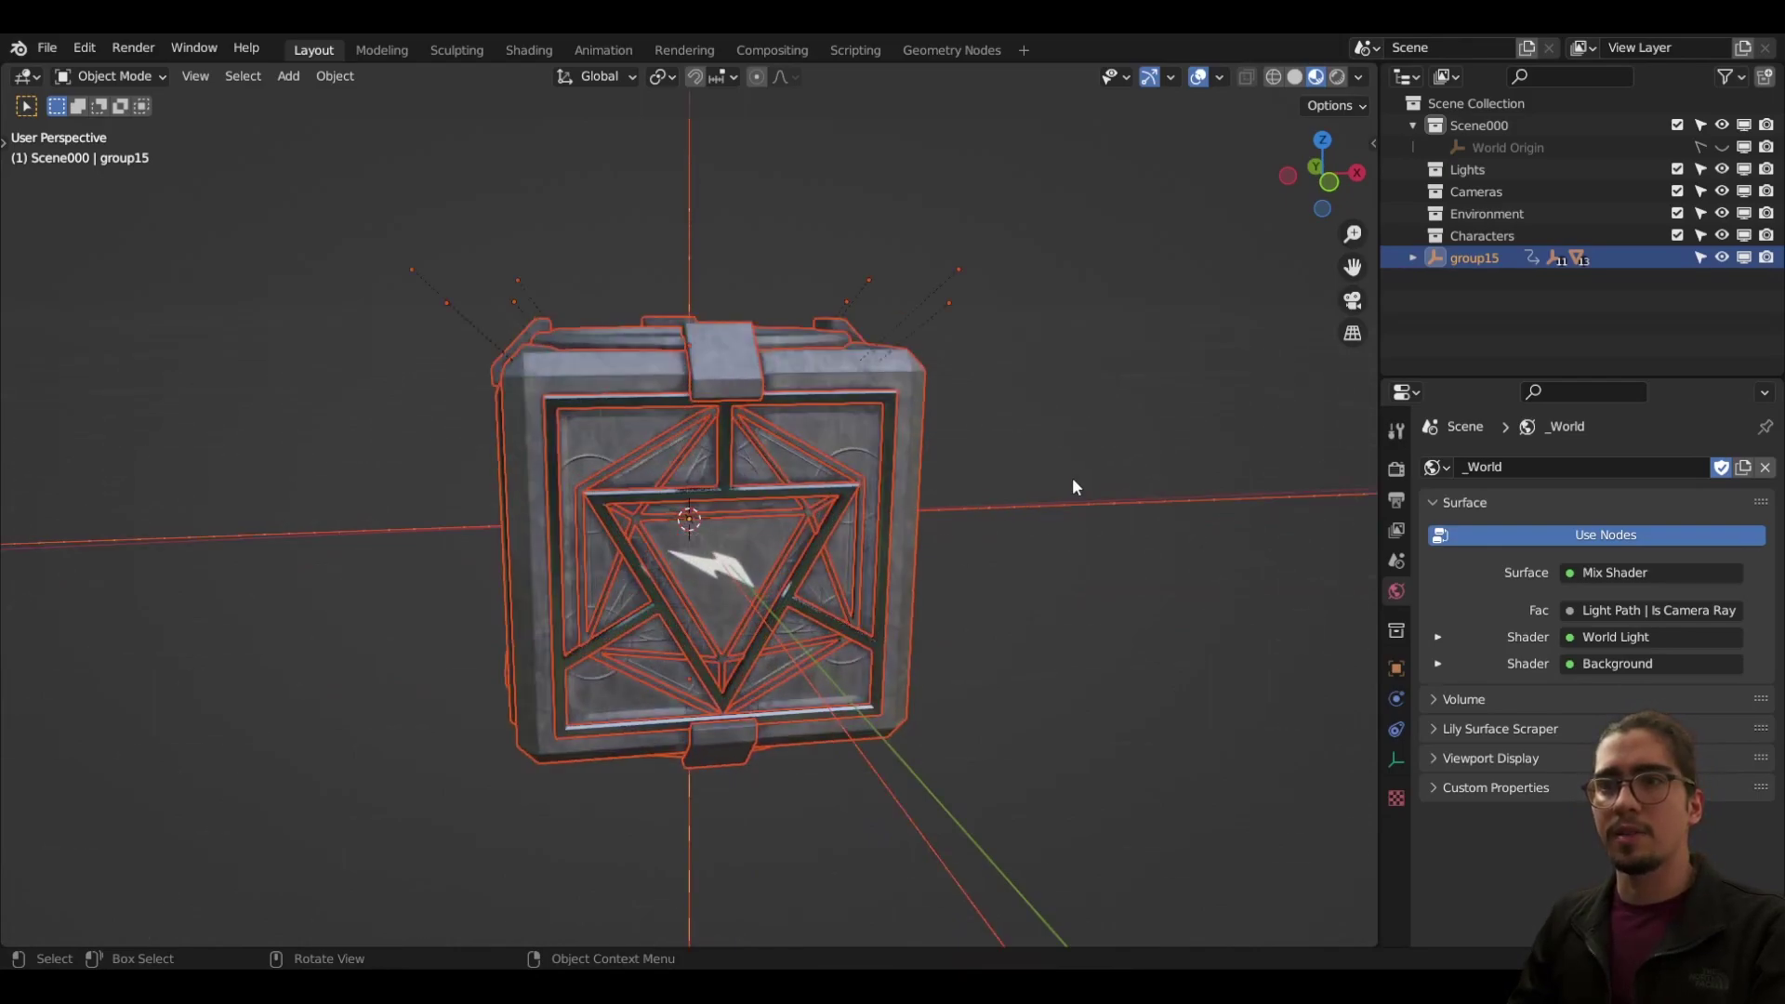
Step: Deselect the crate and examine its panels and brand logos from several sides
{"action": "left_click", "coordinate": [1073, 477]}
{"action": "middle_click_drag", "start_coordinate": [1124, 572], "coordinate": [695, 584]}
{"action": "scroll", "coordinate": [676, 611], "scroll_direction": "up", "scroll_amount": 8}
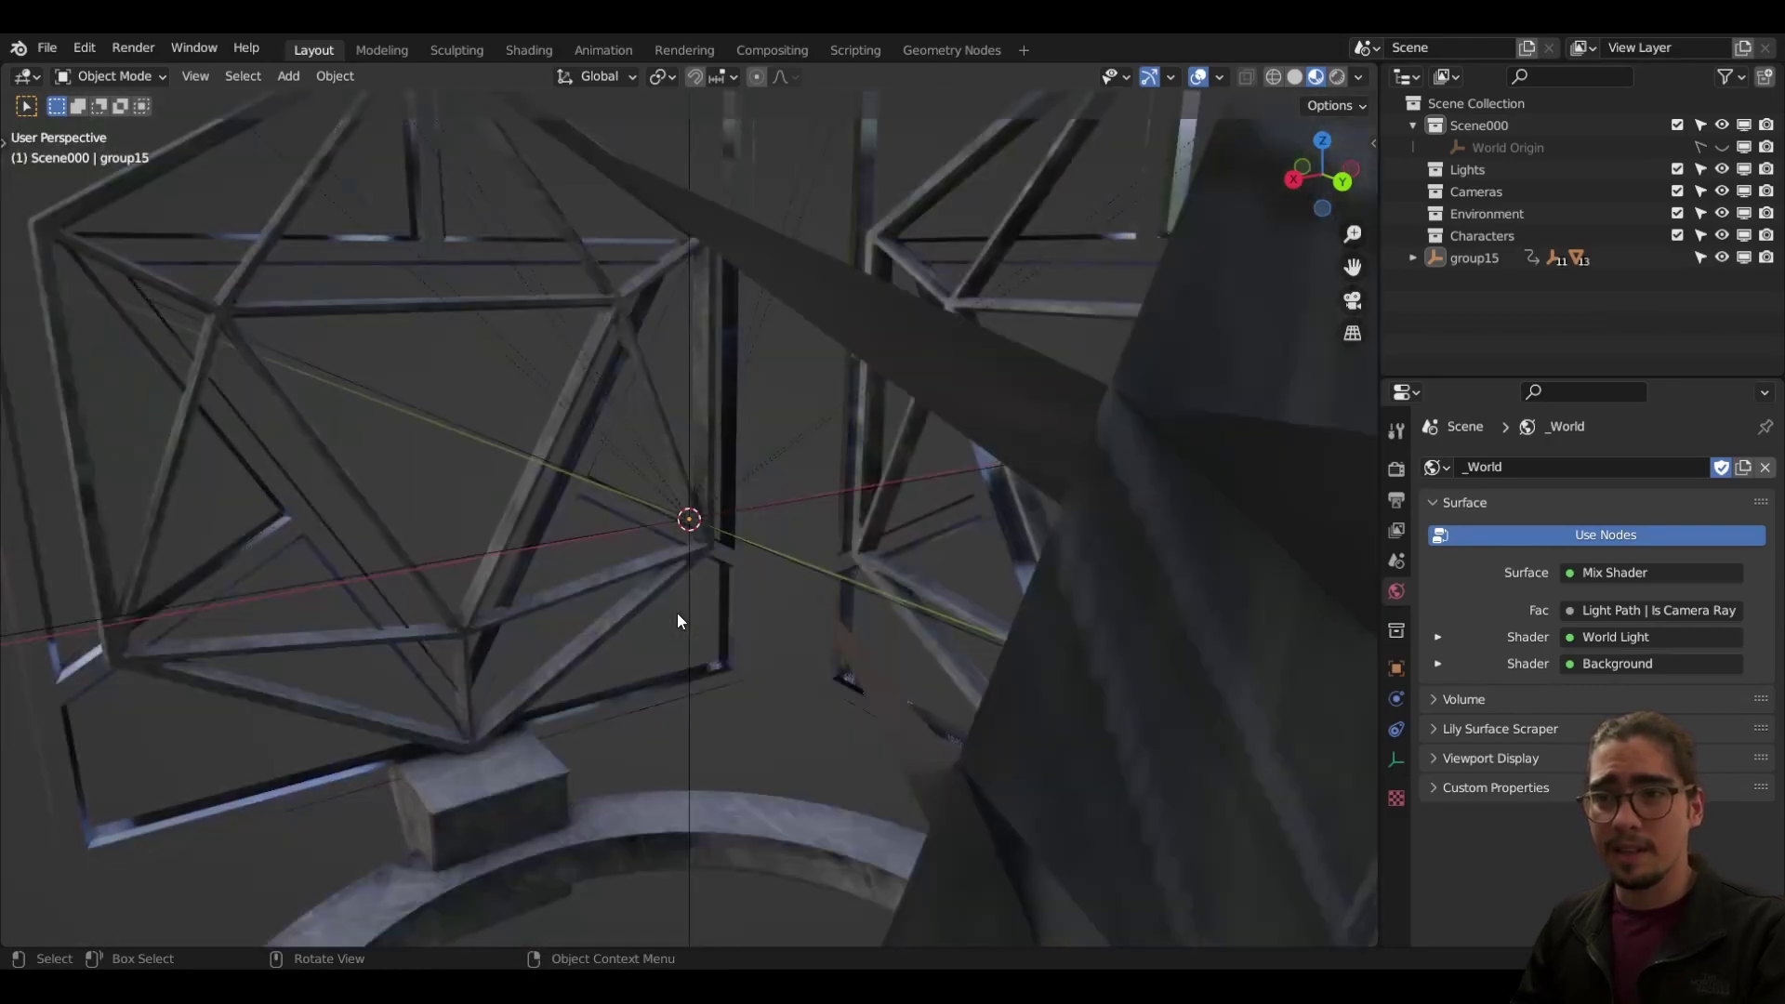
{"action": "middle_click_drag", "start_coordinate": [677, 612], "coordinate": [694, 650]}
{"action": "scroll", "coordinate": [629, 623], "scroll_direction": "down", "scroll_amount": 8}
{"action": "scroll", "coordinate": [1079, 424], "scroll_direction": "up", "scroll_amount": 2}
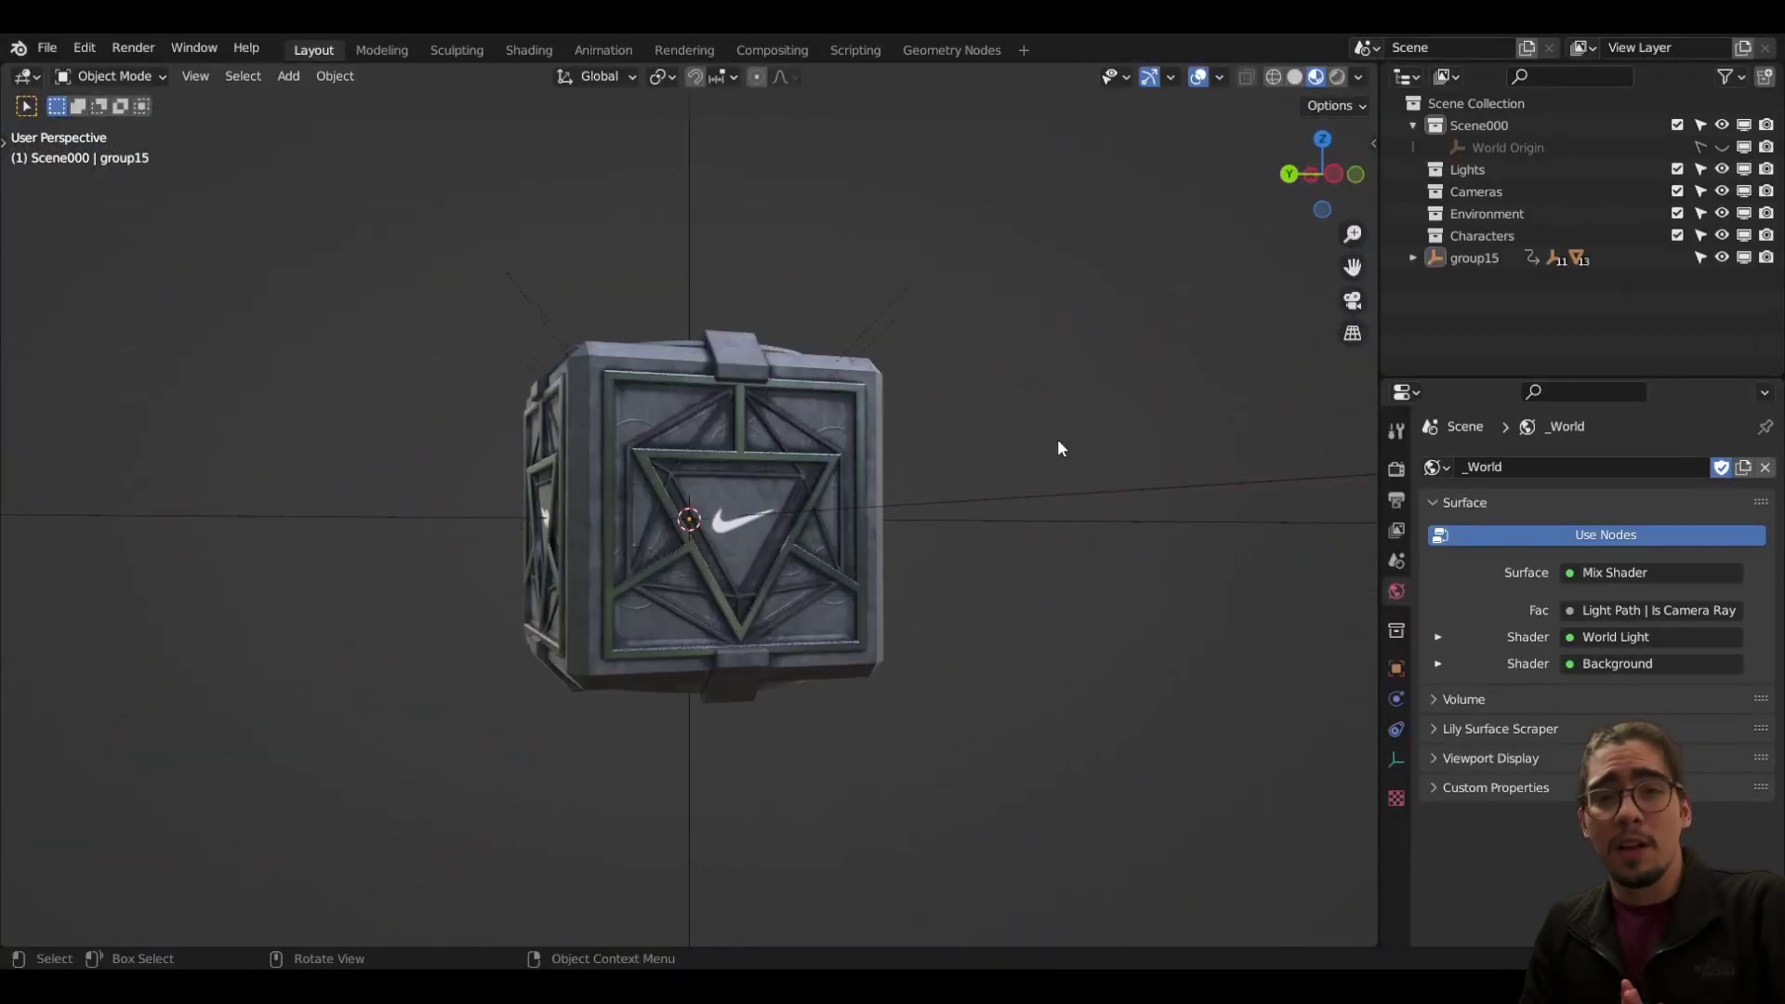